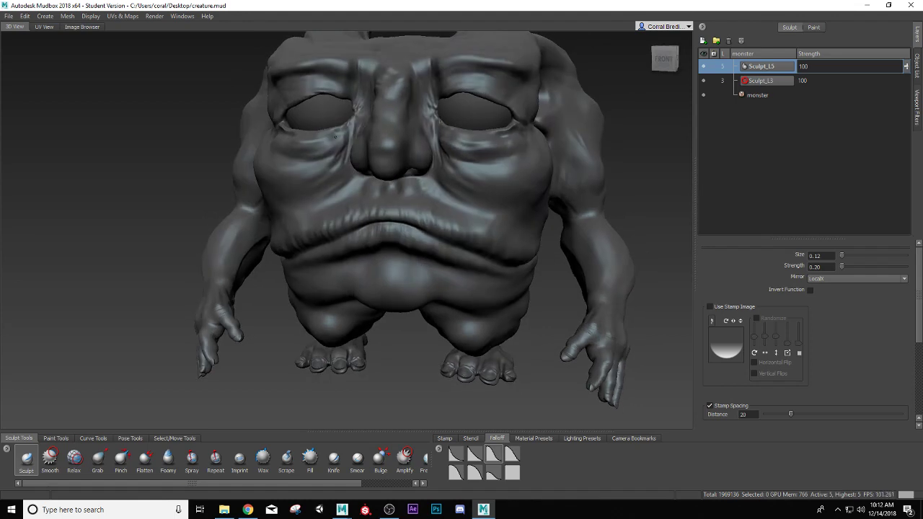
Step: Examine the monster's lower lip, chin, jowls and back from several angles
{"action": "left_click", "coordinate": [8, 16]}
{"action": "left_click", "coordinate": [26, 48]}
{"action": "left_click_drag", "start_coordinate": [378, 284], "coordinate": [326, 289], "text": "alt"}
{"action": "right_click_drag", "start_coordinate": [326, 289], "coordinate": [369, 287], "text": "alt"}
{"action": "left_click_drag", "start_coordinate": [369, 287], "coordinate": [385, 286], "text": "alt"}
{"action": "middle_click_drag", "start_coordinate": [385, 287], "coordinate": [372, 255], "text": "alt"}
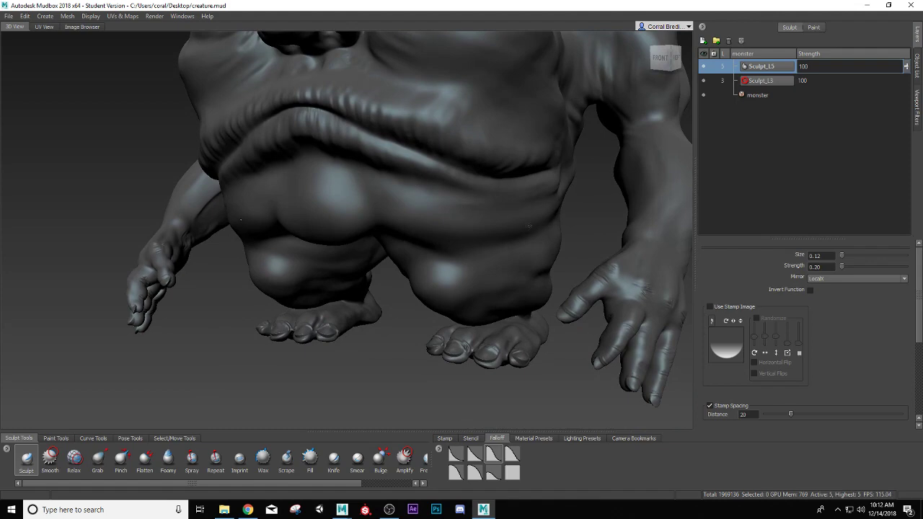
{"action": "left_click_drag", "start_coordinate": [548, 149], "coordinate": [425, 240], "text": "alt"}
{"action": "left_click_drag", "start_coordinate": [491, 284], "coordinate": [471, 229], "text": "alt"}
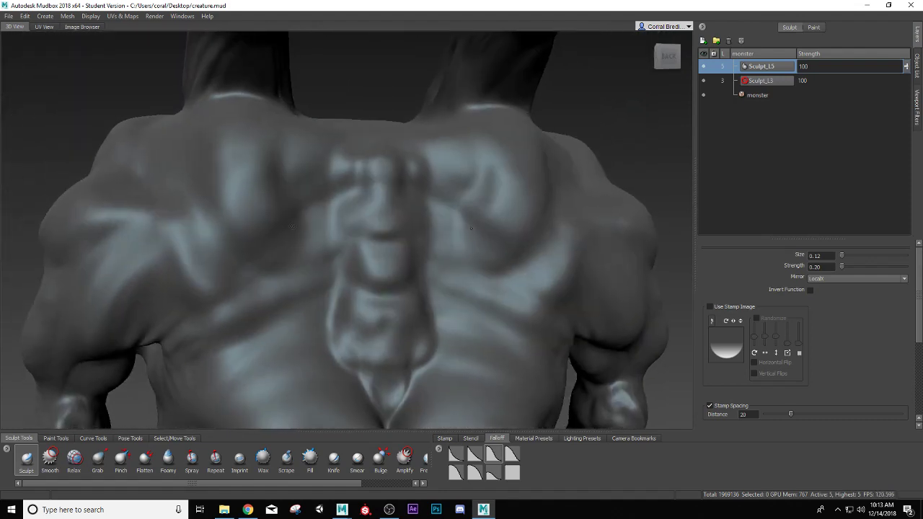
{"action": "left_click_drag", "start_coordinate": [206, 262], "coordinate": [377, 251], "text": "alt"}
{"action": "left_click_drag", "start_coordinate": [366, 312], "coordinate": [431, 276], "text": "alt"}
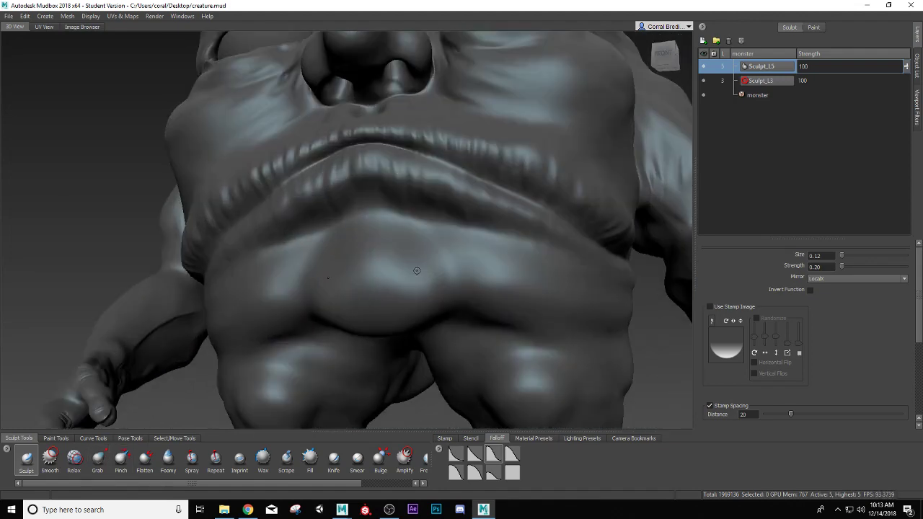
{"action": "right_click_drag", "start_coordinate": [389, 277], "coordinate": [295, 285], "text": "alt"}
{"action": "left_click_drag", "start_coordinate": [626, 333], "coordinate": [547, 344], "text": "alt"}
{"action": "right_click_drag", "start_coordinate": [423, 333], "coordinate": [467, 325], "text": "alt"}
{"action": "left_click_drag", "start_coordinate": [338, 292], "coordinate": [381, 273], "text": "alt"}
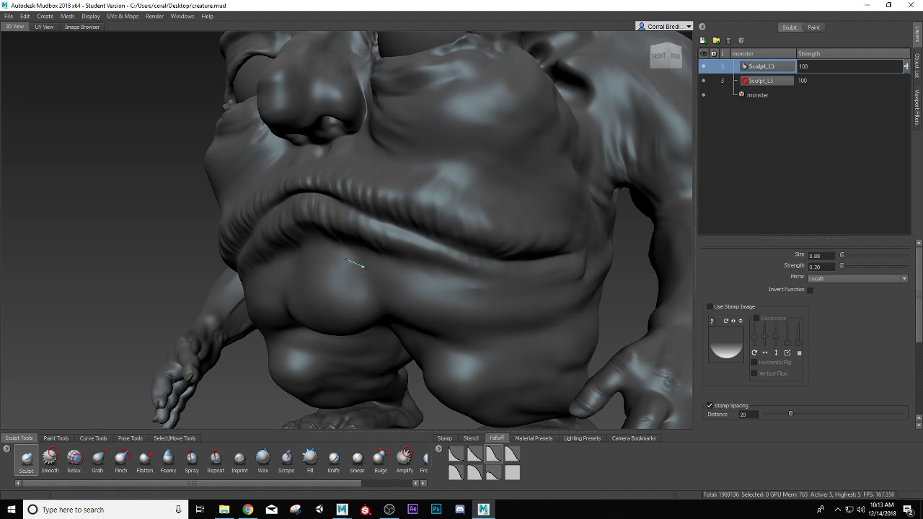
Step: Turn off Steady Stroke for the Sculpt brush and set its strength to 0.30
{"action": "scroll", "coordinate": [710, 376], "scroll_direction": "down", "scroll_amount": 4}
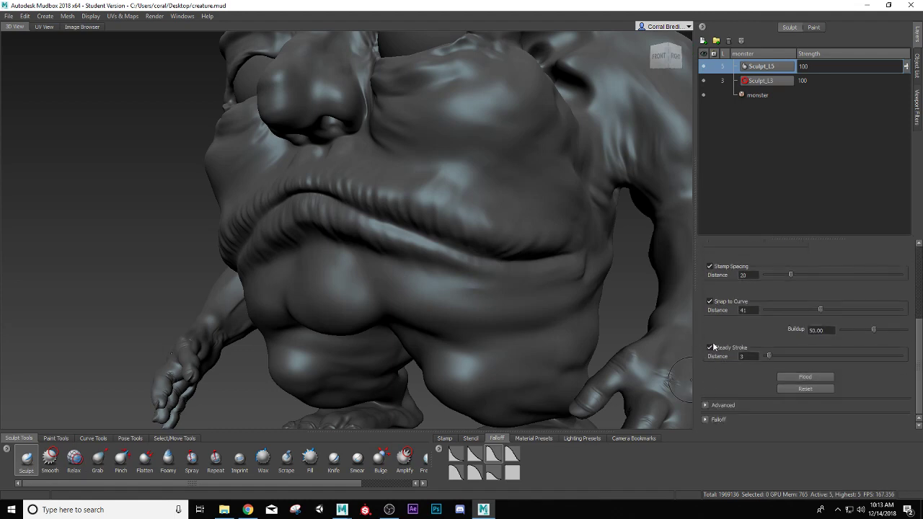
{"action": "left_click", "coordinate": [710, 348]}
{"action": "scroll", "coordinate": [489, 324], "scroll_direction": "up", "scroll_amount": 5}
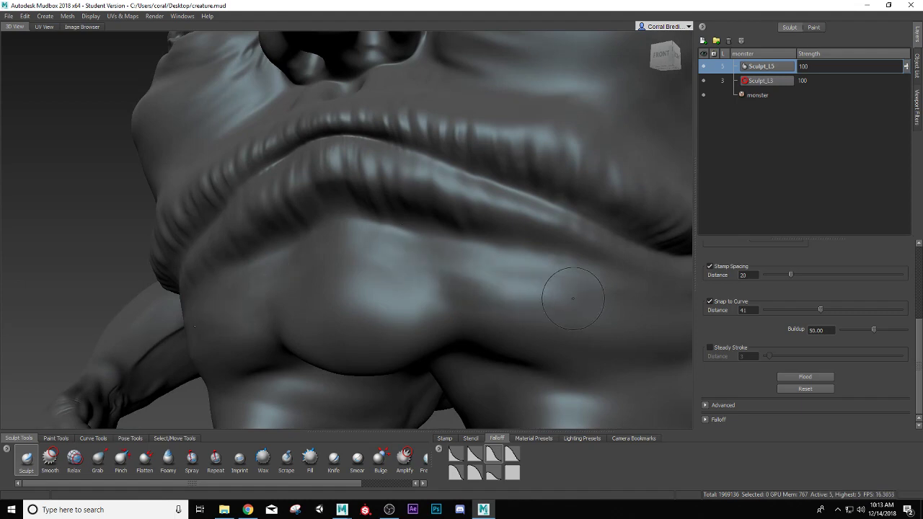
{"action": "scroll", "coordinate": [461, 251], "scroll_direction": "down", "scroll_amount": 3}
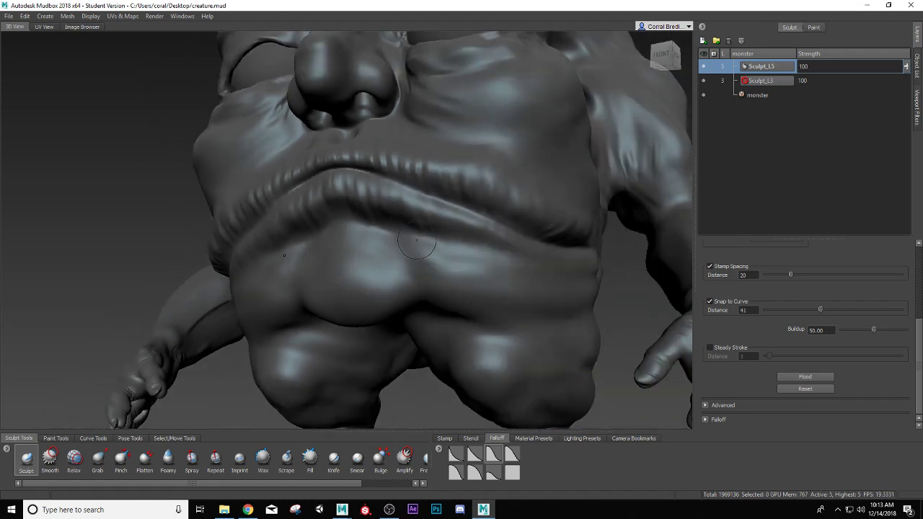
{"action": "left_click_drag", "start_coordinate": [591, 303], "coordinate": [445, 279], "text": "alt"}
{"action": "scroll", "coordinate": [450, 276], "scroll_direction": "up", "scroll_amount": 3}
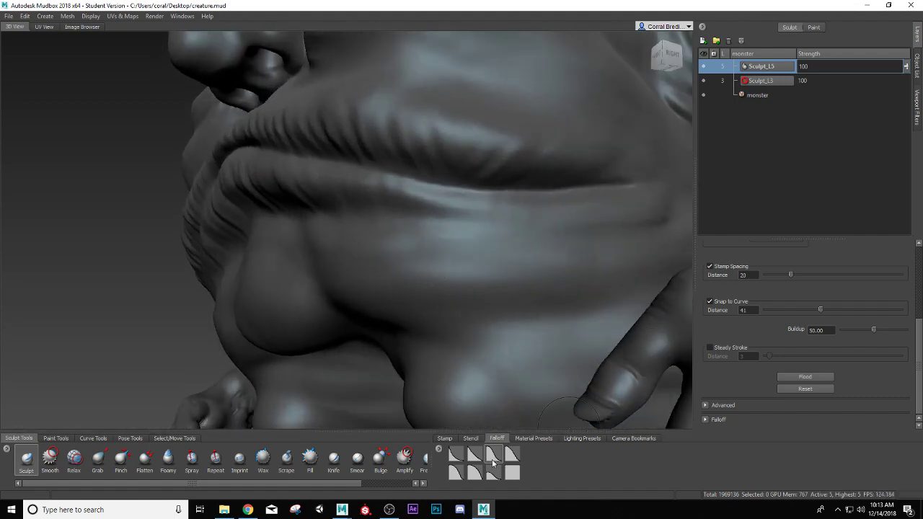
{"action": "scroll", "coordinate": [721, 324], "scroll_direction": "up", "scroll_amount": 3}
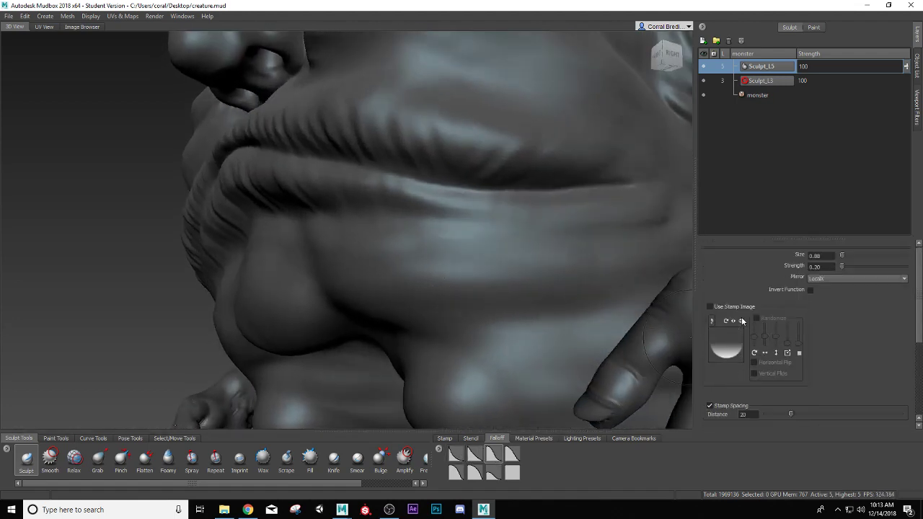
{"action": "left_click", "coordinate": [809, 267]}
Step: Sculpt mirrored creases below the lower lip towards the mouth corners at brush size 0.53, and undo the last stroke
{"action": "left_click_drag", "start_coordinate": [317, 228], "coordinate": [412, 223], "text": "alt"}
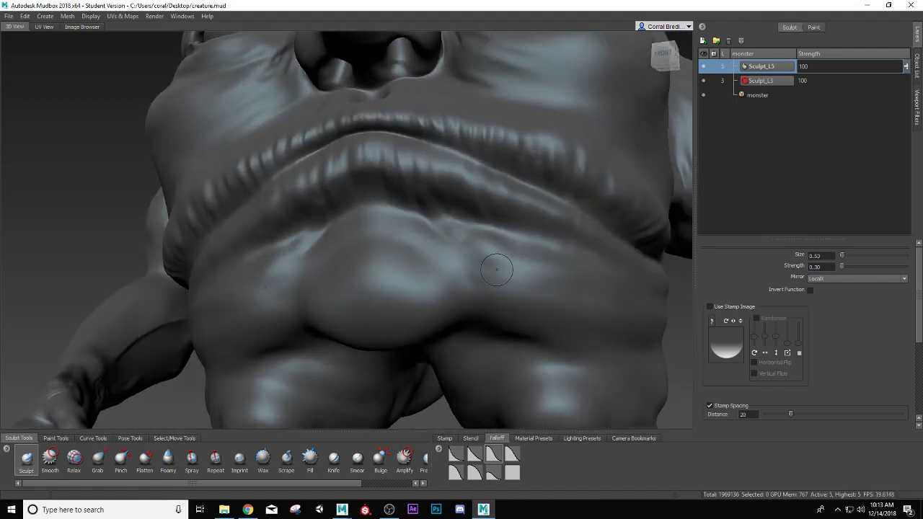
{"action": "left_click_drag", "start_coordinate": [454, 229], "coordinate": [426, 267], "text": "alt"}
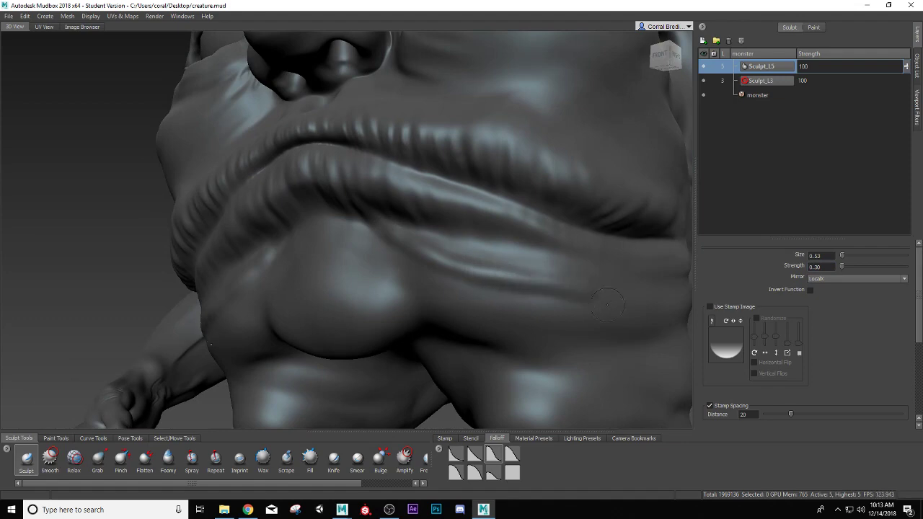
{"action": "left_click_drag", "start_coordinate": [491, 270], "coordinate": [396, 253], "text": "alt"}
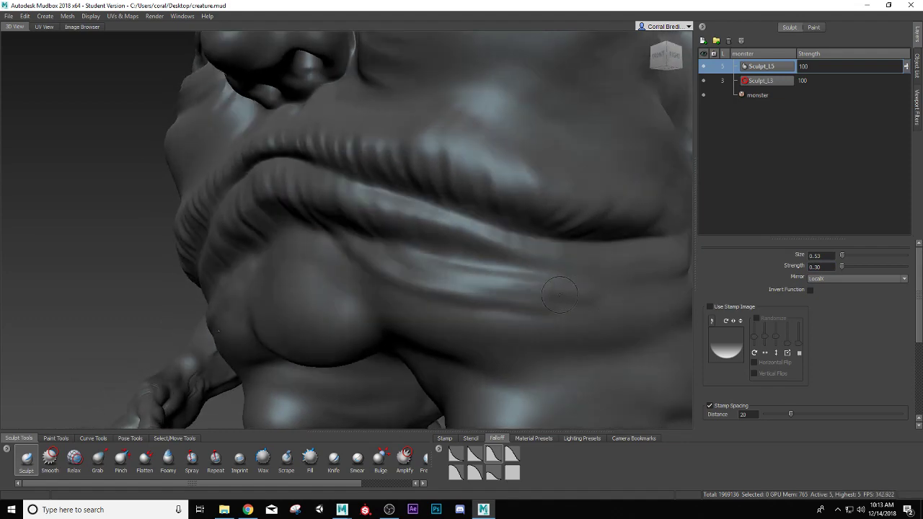
{"action": "mouse_move", "coordinate": [566, 287]}
{"action": "left_mouse_down", "text": "alt"}
{"action": "mouse_move", "coordinate": [487, 305]}
{"action": "mouse_move", "coordinate": [426, 245]}
{"action": "left_mouse_up", "text": "alt"}
{"action": "key", "text": "ctrl+z"}
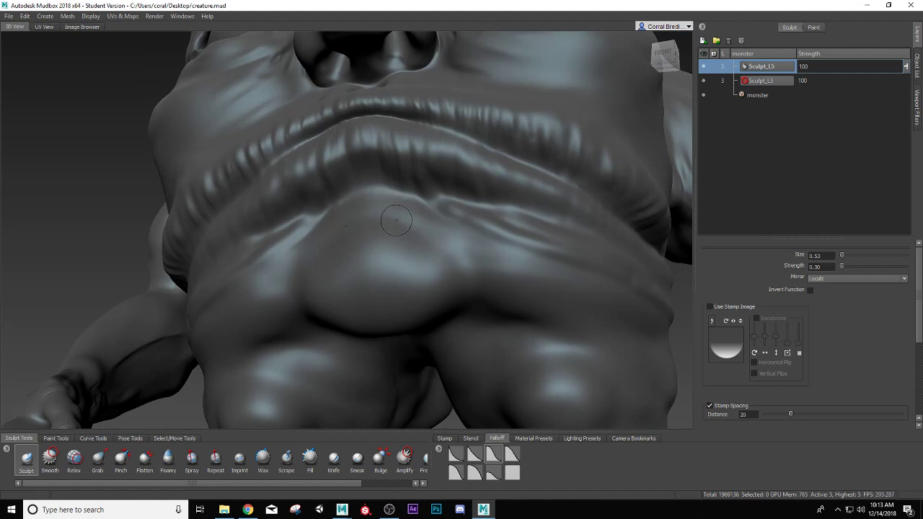
Step: Sculpt broader mirrored skin folds from the upper chin across the jowls at brush size 0.80
{"action": "left_click_drag", "start_coordinate": [398, 216], "coordinate": [472, 246]}
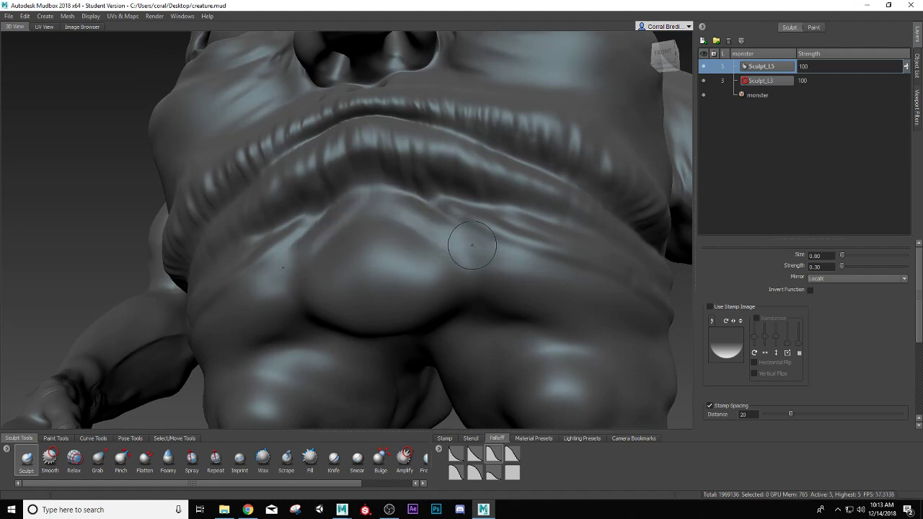
{"action": "mouse_move", "coordinate": [371, 189]}
{"action": "left_mouse_down"}
{"action": "mouse_move", "coordinate": [422, 232]}
{"action": "mouse_move", "coordinate": [479, 259]}
{"action": "mouse_move", "coordinate": [389, 261]}
{"action": "left_mouse_up"}
{"action": "mouse_move", "coordinate": [531, 301]}
{"action": "left_mouse_down", "text": "alt"}
{"action": "mouse_move", "coordinate": [505, 278]}
{"action": "mouse_move", "coordinate": [587, 279]}
{"action": "left_mouse_up", "text": "alt"}
{"action": "mouse_move", "coordinate": [470, 253]}
{"action": "left_mouse_down", "text": "alt"}
{"action": "mouse_move", "coordinate": [477, 268]}
{"action": "mouse_move", "coordinate": [506, 252]}
{"action": "left_mouse_up", "text": "alt"}
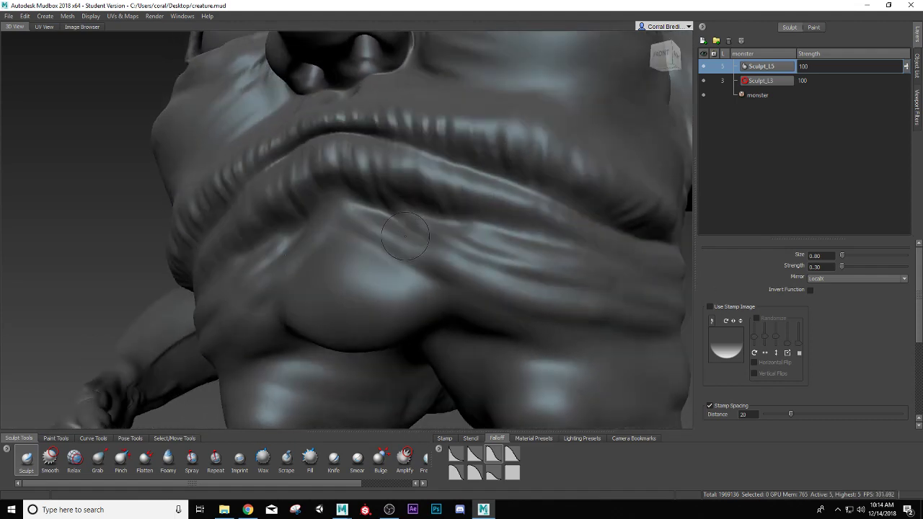
{"action": "mouse_move", "coordinate": [393, 234]}
{"action": "left_mouse_down"}
{"action": "mouse_move", "coordinate": [549, 311]}
{"action": "mouse_move", "coordinate": [606, 324]}
{"action": "mouse_move", "coordinate": [433, 314]}
{"action": "left_mouse_up"}
{"action": "mouse_move", "coordinate": [377, 297]}
{"action": "left_mouse_down"}
{"action": "mouse_move", "coordinate": [506, 335]}
{"action": "mouse_move", "coordinate": [607, 290]}
{"action": "mouse_move", "coordinate": [566, 292]}
{"action": "mouse_move", "coordinate": [551, 329]}
{"action": "mouse_move", "coordinate": [577, 332]}
{"action": "left_mouse_up"}
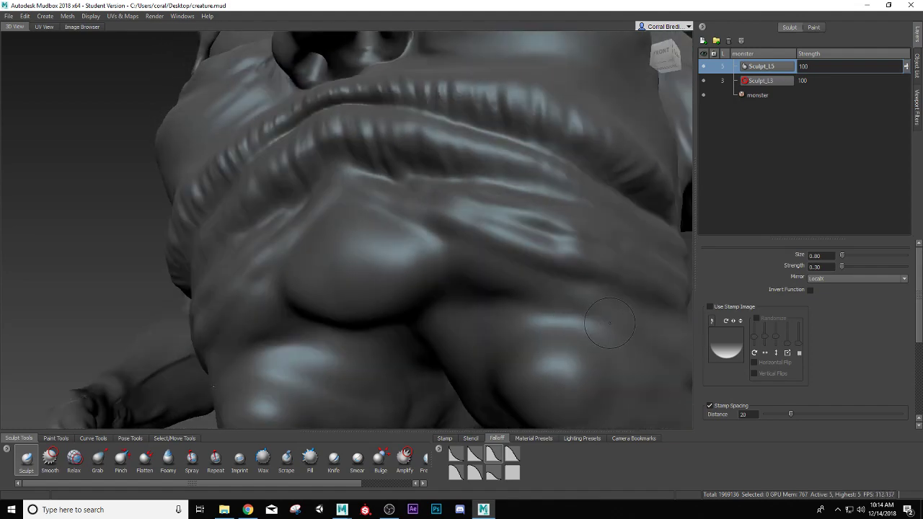
{"action": "left_click_drag", "start_coordinate": [433, 245], "coordinate": [467, 278], "text": "alt"}
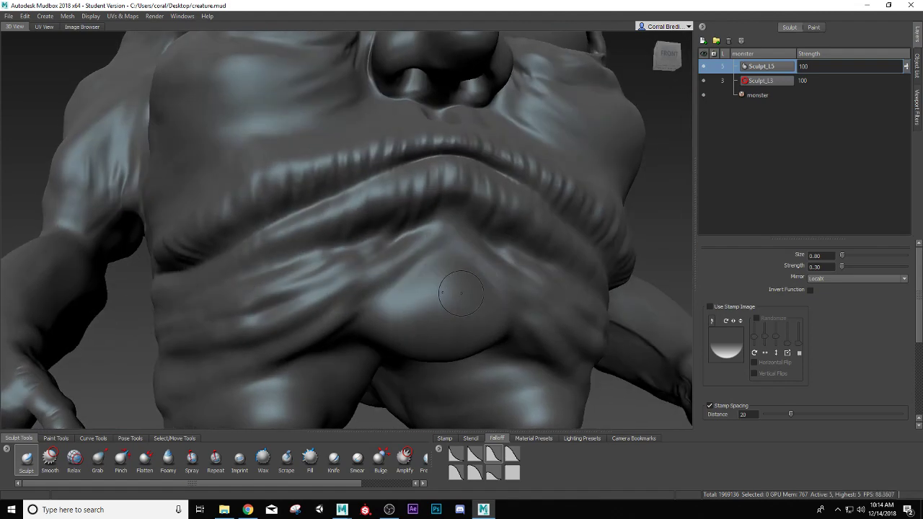
Step: Set mirroring to Off and sculpt irregular wrinkles over the front of the chin, smoothing between the folds
{"action": "left_click", "coordinate": [817, 279]}
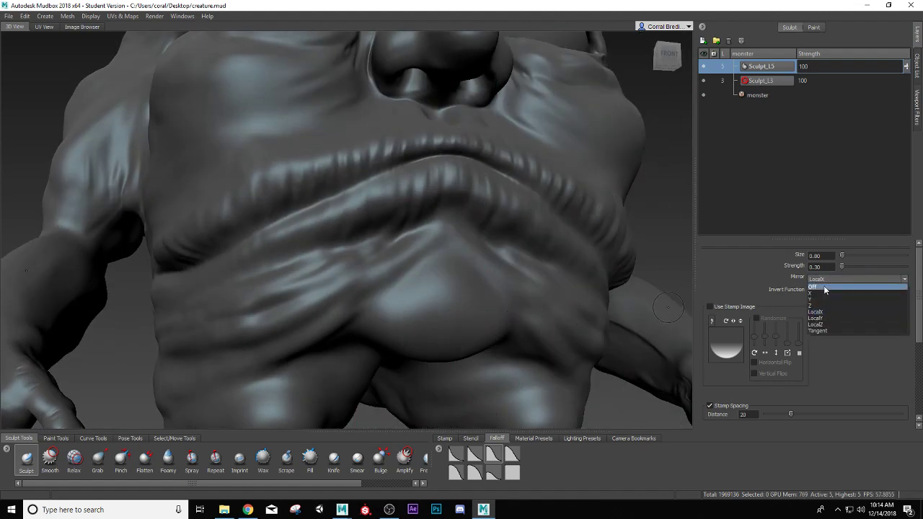
{"action": "left_click", "coordinate": [818, 289]}
{"action": "left_click_drag", "start_coordinate": [555, 282], "coordinate": [475, 291], "text": "alt"}
{"action": "left_click_drag", "start_coordinate": [412, 273], "coordinate": [509, 313]}
{"action": "mouse_move", "coordinate": [395, 261]}
{"action": "left_mouse_down"}
{"action": "mouse_move", "coordinate": [435, 275]}
{"action": "mouse_move", "coordinate": [408, 282]}
{"action": "mouse_move", "coordinate": [393, 263]}
{"action": "mouse_move", "coordinate": [416, 257]}
{"action": "mouse_move", "coordinate": [458, 267]}
{"action": "mouse_move", "coordinate": [466, 252]}
{"action": "mouse_move", "coordinate": [433, 273]}
{"action": "mouse_move", "coordinate": [482, 255]}
{"action": "left_mouse_up"}
{"action": "mouse_move", "coordinate": [469, 252]}
{"action": "left_mouse_down", "text": "alt"}
{"action": "mouse_move", "coordinate": [414, 235]}
{"action": "mouse_move", "coordinate": [440, 254]}
{"action": "mouse_move", "coordinate": [407, 257]}
{"action": "left_mouse_up", "text": "alt"}
{"action": "mouse_move", "coordinate": [352, 250]}
{"action": "left_mouse_down", "text": "shift"}
{"action": "mouse_move", "coordinate": [393, 256]}
{"action": "mouse_move", "coordinate": [408, 242]}
{"action": "left_mouse_up", "text": "shift"}
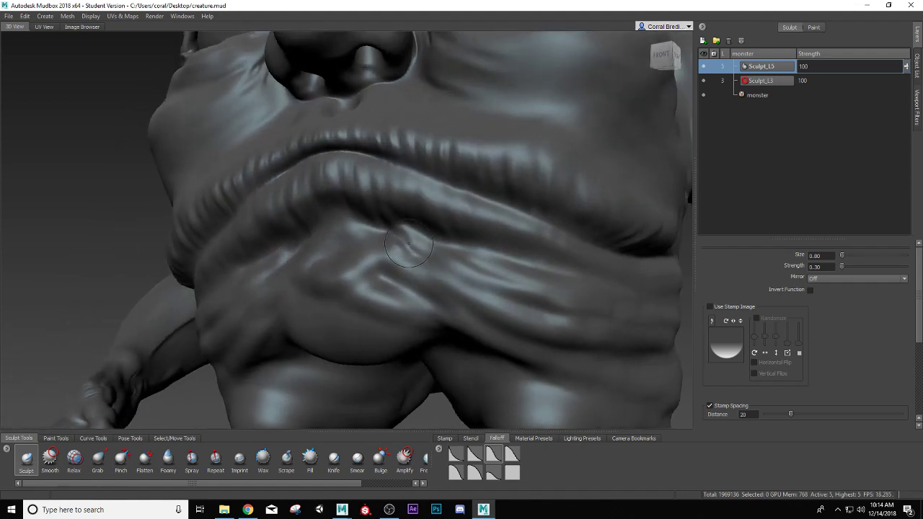
Step: Soften the deep creases between the chin and lower lip with the Fill tool at size 0.80 and strength 15
{"action": "scroll", "coordinate": [406, 250], "scroll_direction": "up", "scroll_amount": 3}
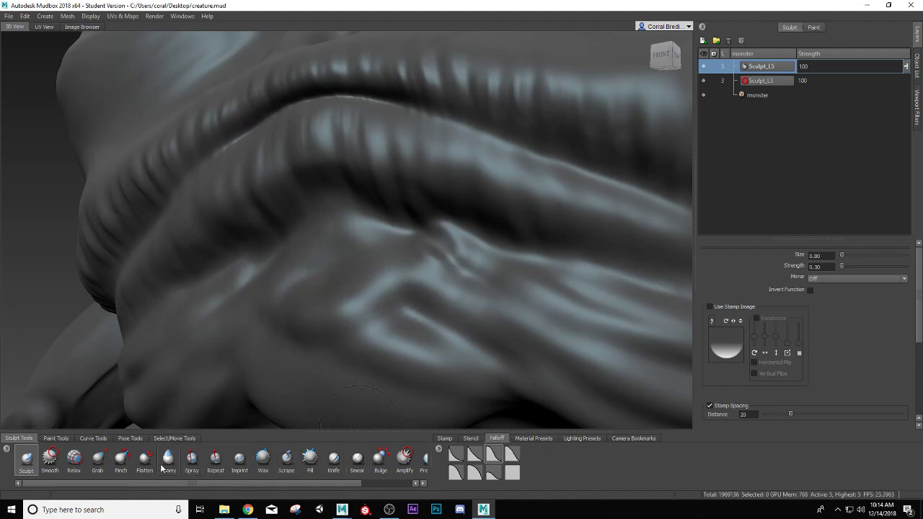
{"action": "left_click", "coordinate": [310, 459]}
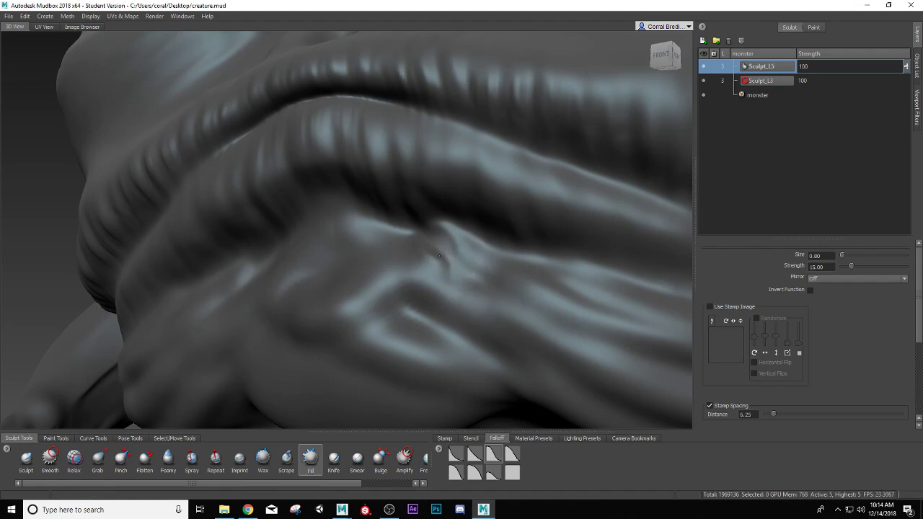
{"action": "mouse_move", "coordinate": [445, 274]}
{"action": "left_mouse_down"}
{"action": "mouse_move", "coordinate": [453, 248]}
{"action": "mouse_move", "coordinate": [481, 271]}
{"action": "mouse_move", "coordinate": [520, 274]}
{"action": "left_mouse_up"}
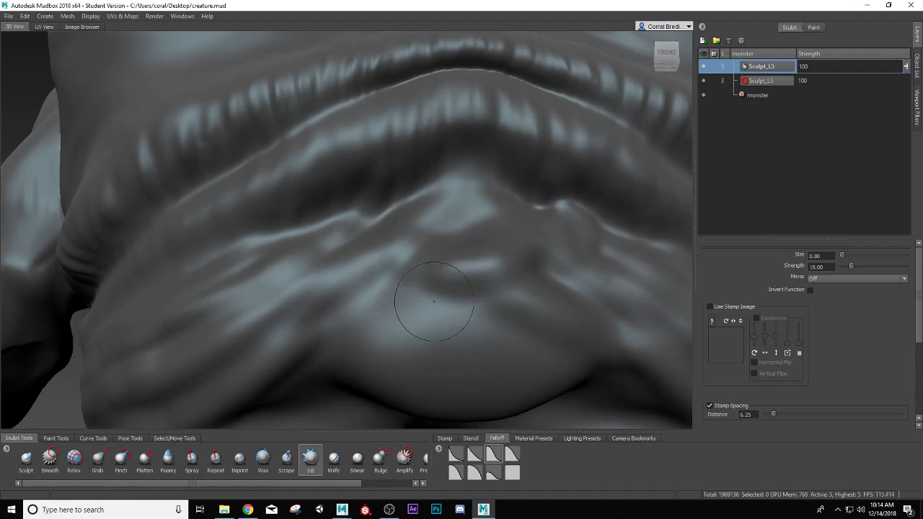
{"action": "right_click_drag", "start_coordinate": [568, 236], "coordinate": [494, 236], "text": "alt"}
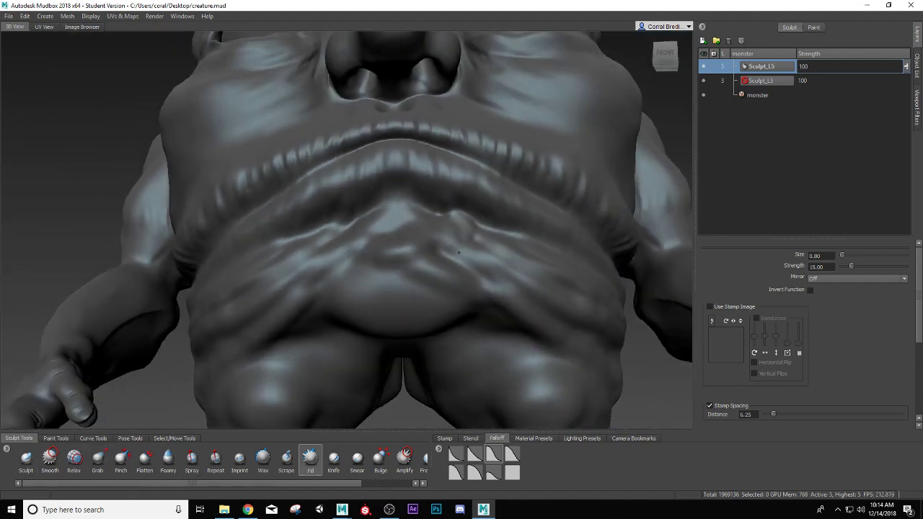
{"action": "mouse_move", "coordinate": [494, 237]}
{"action": "left_mouse_down", "text": "alt"}
{"action": "mouse_move", "coordinate": [407, 237]}
{"action": "mouse_move", "coordinate": [403, 210]}
{"action": "mouse_move", "coordinate": [454, 196]}
{"action": "mouse_move", "coordinate": [527, 201]}
{"action": "left_mouse_up", "text": "alt"}
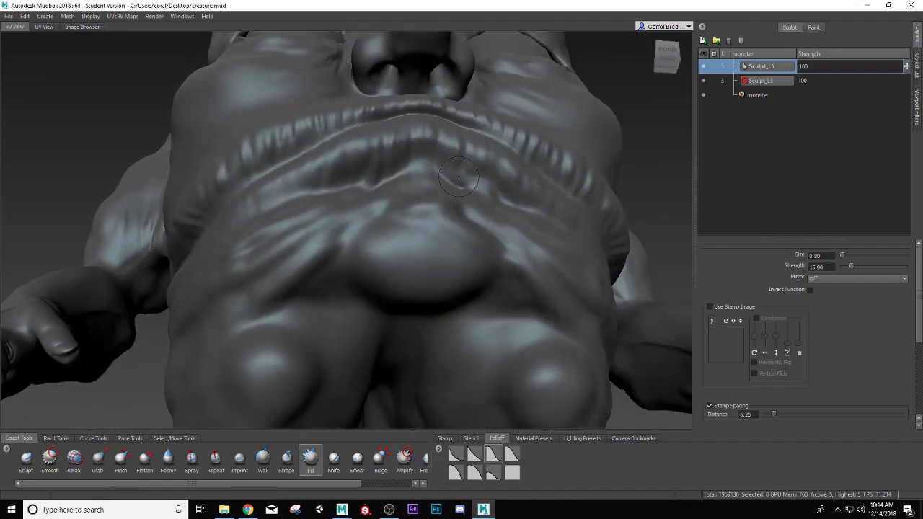
{"action": "mouse_move", "coordinate": [459, 176]}
{"action": "left_mouse_down", "text": "alt"}
{"action": "mouse_move", "coordinate": [376, 228]}
{"action": "mouse_move", "coordinate": [413, 244]}
{"action": "mouse_move", "coordinate": [435, 200]}
{"action": "mouse_move", "coordinate": [417, 188]}
{"action": "mouse_move", "coordinate": [499, 241]}
{"action": "mouse_move", "coordinate": [476, 256]}
{"action": "mouse_move", "coordinate": [449, 249]}
{"action": "mouse_move", "coordinate": [453, 232]}
{"action": "mouse_move", "coordinate": [546, 254]}
{"action": "mouse_move", "coordinate": [483, 273]}
{"action": "mouse_move", "coordinate": [464, 256]}
{"action": "mouse_move", "coordinate": [451, 200]}
{"action": "mouse_move", "coordinate": [519, 240]}
{"action": "left_mouse_up", "text": "alt"}
Step: Fill in the grooves under the lower lip and along both sides of the chin at brush size 1.14
{"action": "scroll", "coordinate": [416, 246], "scroll_direction": "up", "scroll_amount": 3}
{"action": "left_click_drag", "start_coordinate": [460, 252], "coordinate": [496, 237], "text": "alt"}
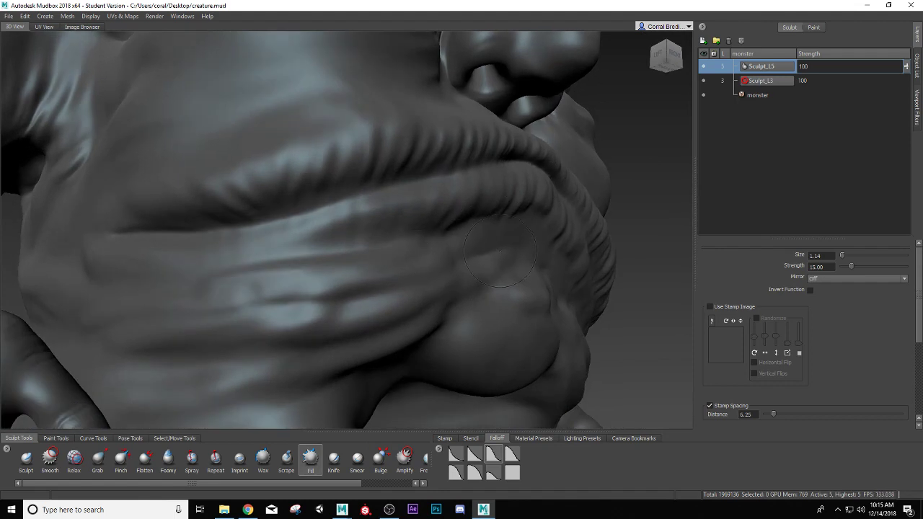
{"action": "left_click_drag", "start_coordinate": [522, 257], "coordinate": [428, 260], "text": "alt"}
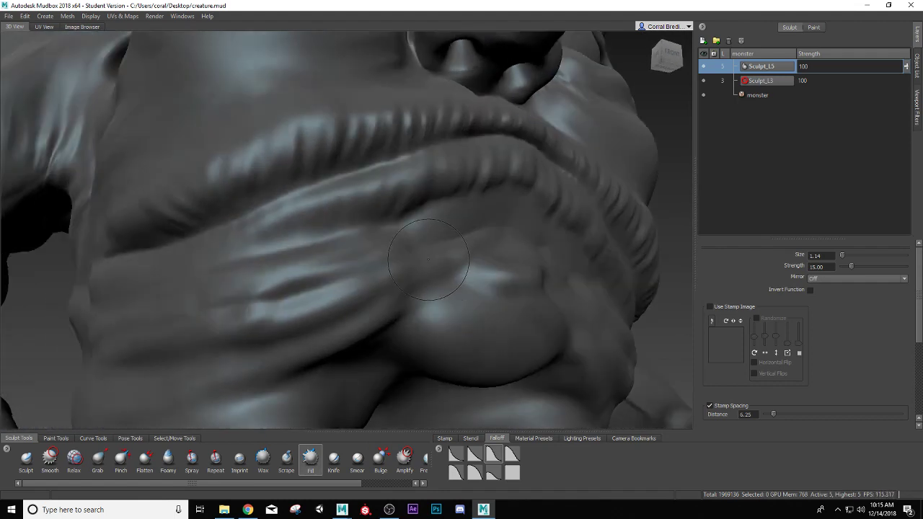
{"action": "mouse_move", "coordinate": [529, 228]}
{"action": "left_mouse_down", "text": "alt"}
{"action": "mouse_move", "coordinate": [504, 255]}
{"action": "mouse_move", "coordinate": [506, 245]}
{"action": "left_mouse_up", "text": "alt"}
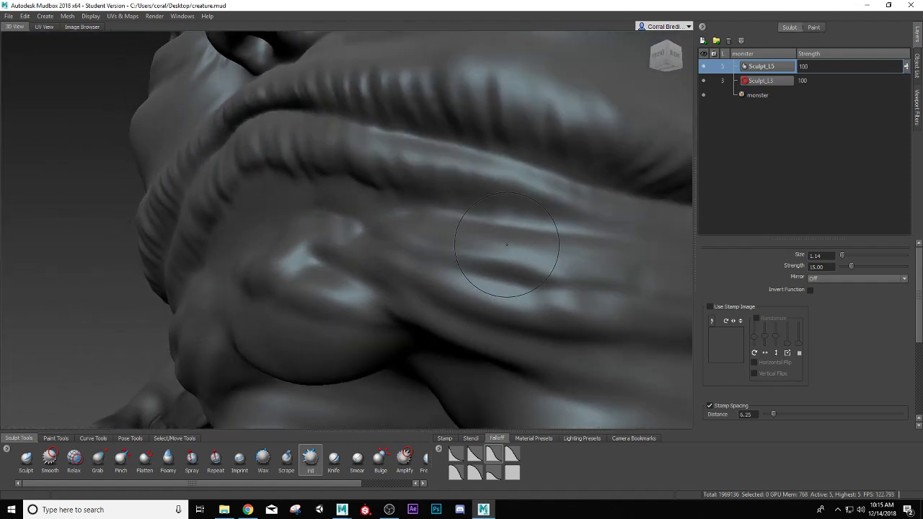
{"action": "mouse_move", "coordinate": [493, 212]}
{"action": "left_mouse_down"}
{"action": "mouse_move", "coordinate": [505, 204]}
{"action": "mouse_move", "coordinate": [549, 227]}
{"action": "left_mouse_up"}
{"action": "mouse_move", "coordinate": [546, 279]}
{"action": "left_mouse_down", "text": "alt"}
{"action": "mouse_move", "coordinate": [555, 189]}
{"action": "mouse_move", "coordinate": [492, 236]}
{"action": "left_mouse_up", "text": "alt"}
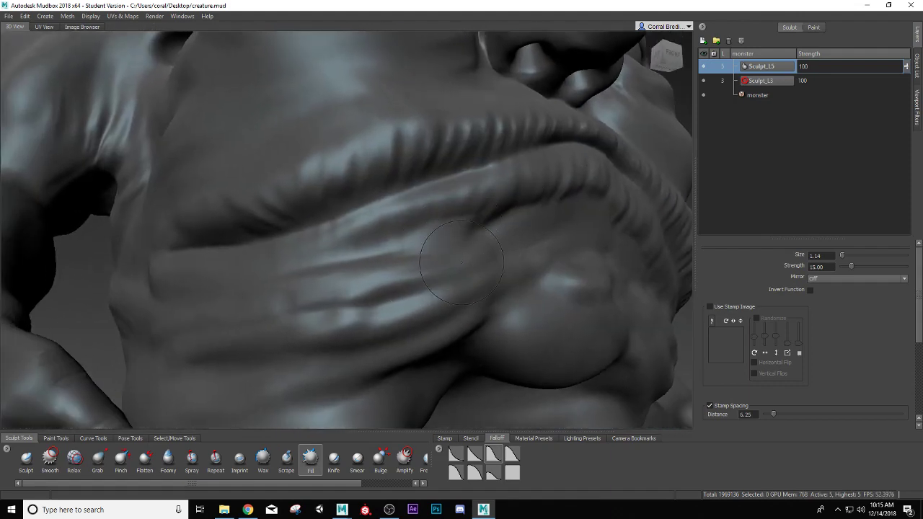
{"action": "left_click_drag", "start_coordinate": [436, 238], "coordinate": [368, 229], "text": "alt"}
{"action": "scroll", "coordinate": [426, 219], "scroll_direction": "down", "scroll_amount": 4}
{"action": "scroll", "coordinate": [384, 226], "scroll_direction": "up", "scroll_amount": 4}
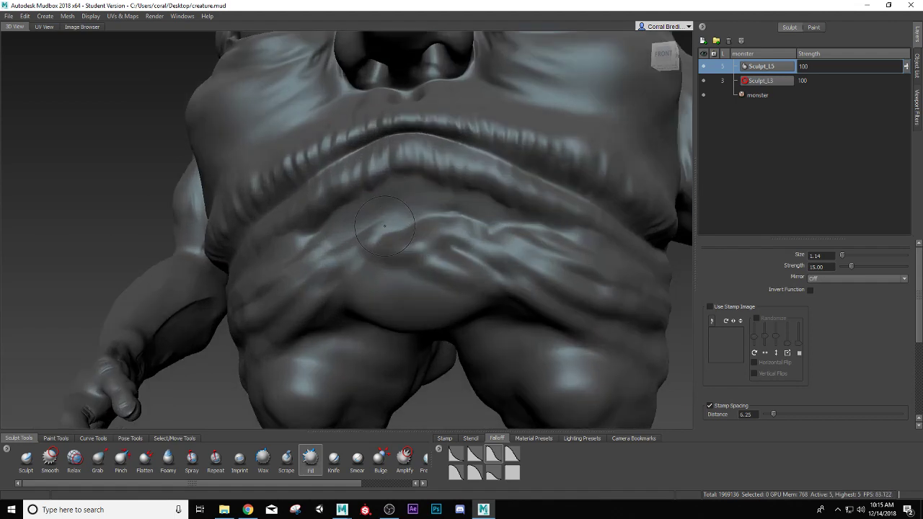
Step: Give the Fill brush the second falloff preset and even out the area under the lower lip's centre at size 0.80
{"action": "left_click", "coordinate": [474, 456]}
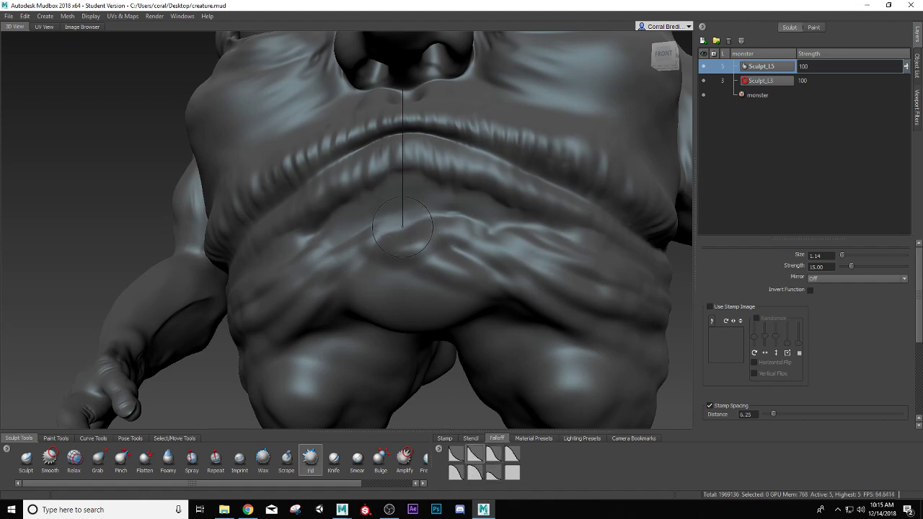
{"action": "left_click_drag", "start_coordinate": [405, 226], "coordinate": [398, 210]}
{"action": "left_click_drag", "start_coordinate": [78, 396], "coordinate": [195, 278], "text": "alt"}
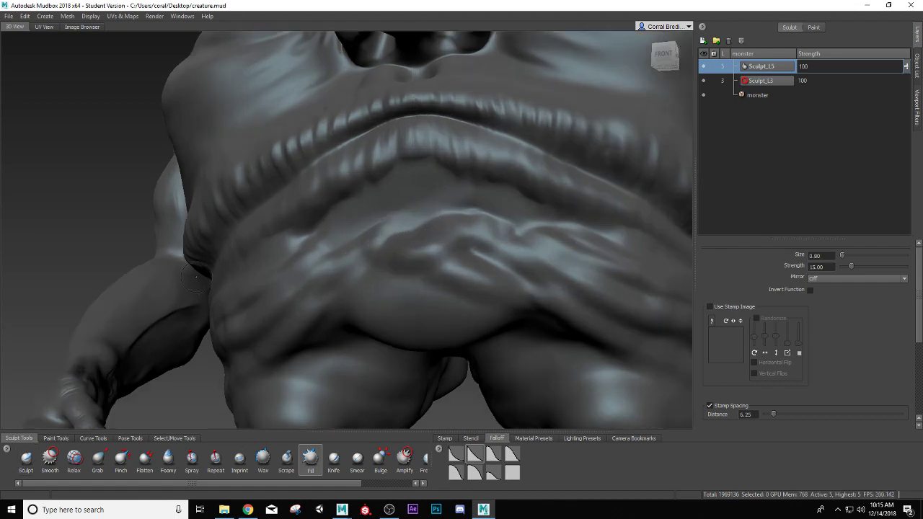
{"action": "left_click_drag", "start_coordinate": [376, 202], "coordinate": [411, 209], "text": "alt"}
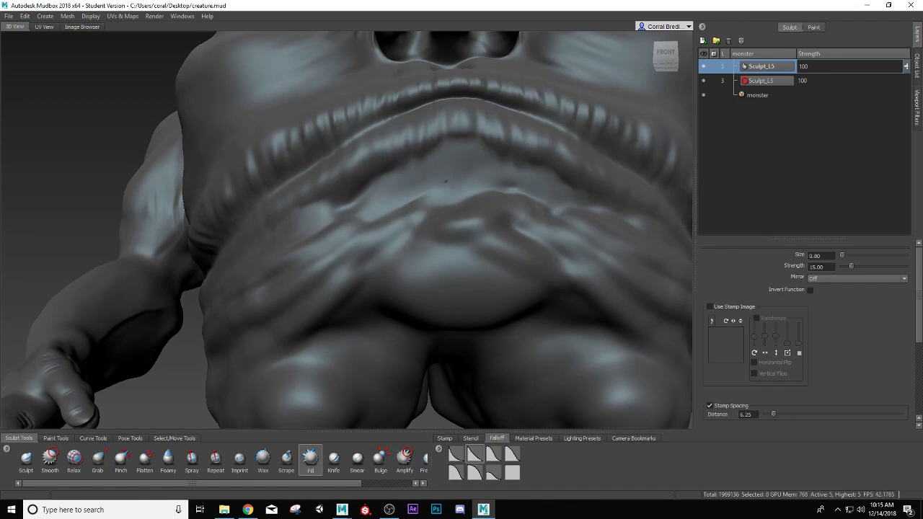
{"action": "left_click_drag", "start_coordinate": [453, 158], "coordinate": [510, 204], "text": "alt"}
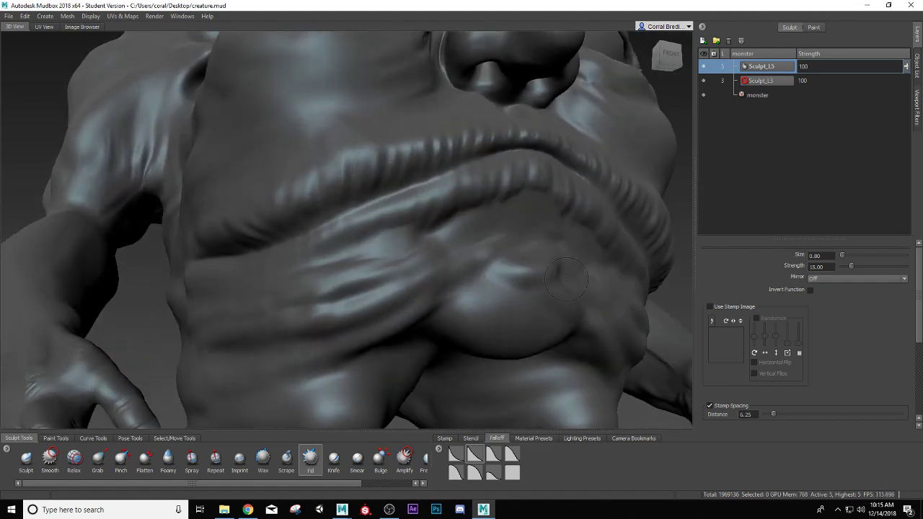
Step: Switch to the Sculpt tool and build up the chin wrinkles and a small bulge beneath the lower lip's centre
{"action": "left_click", "coordinate": [27, 461]}
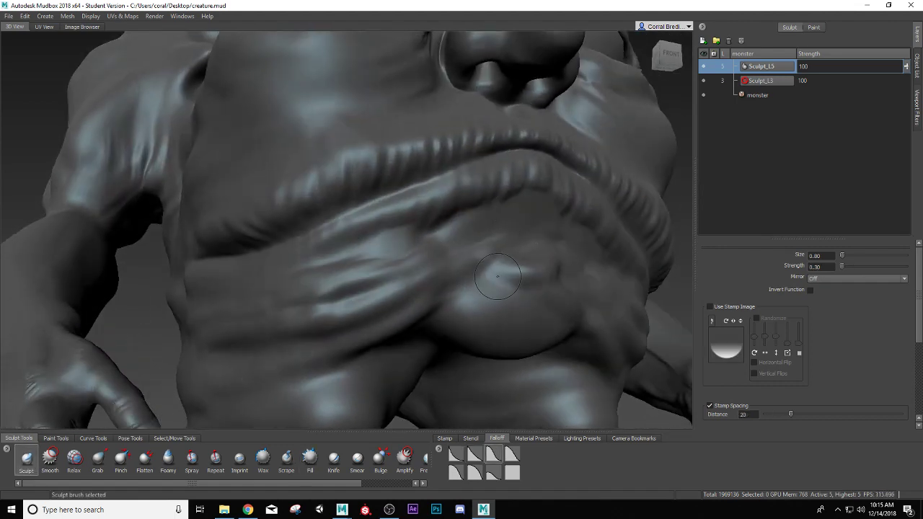
{"action": "left_click_drag", "start_coordinate": [498, 277], "coordinate": [535, 260]}
{"action": "left_click_drag", "start_coordinate": [528, 189], "coordinate": [509, 235]}
{"action": "left_click_drag", "start_coordinate": [505, 240], "coordinate": [452, 239], "text": "alt"}
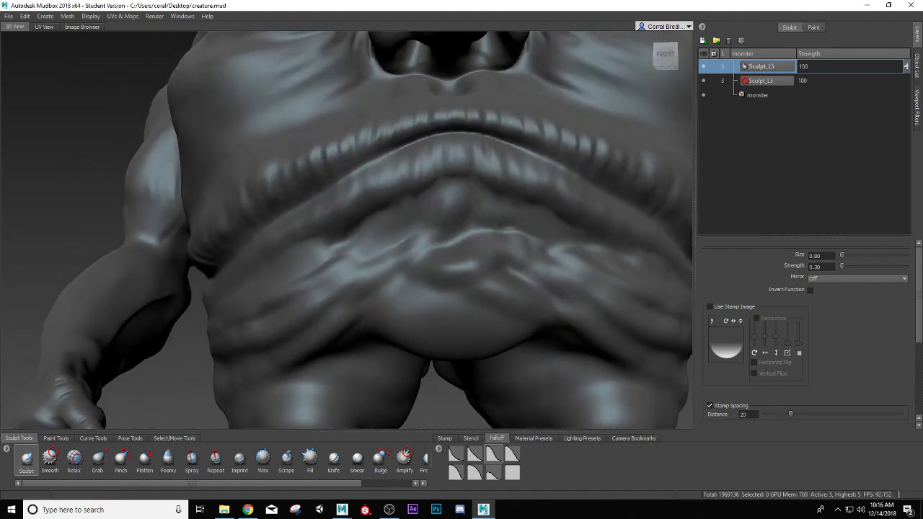
Step: Build up and smooth uneven skin folds between the lower lip's centre and the chin bulge at brush size 0.80 and strength 0.30
{"action": "left_click_drag", "start_coordinate": [507, 236], "coordinate": [524, 222], "text": "alt"}
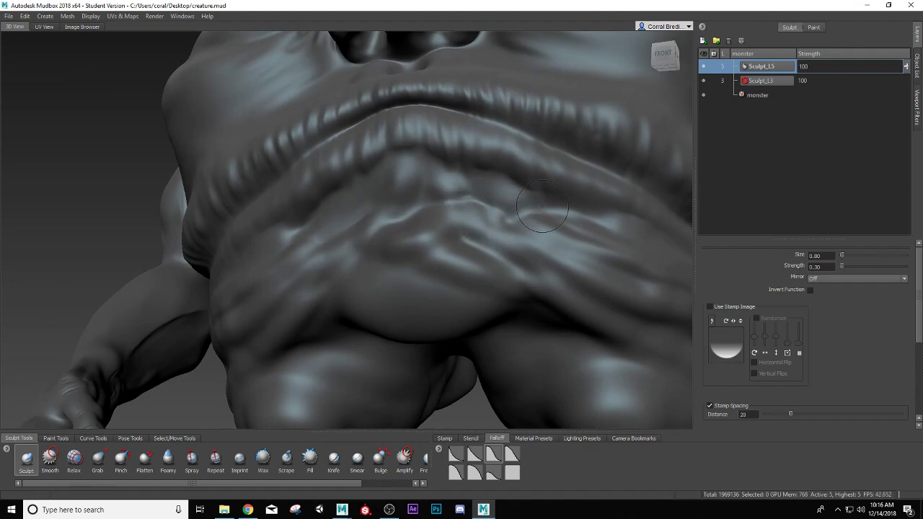
{"action": "left_click_drag", "start_coordinate": [552, 218], "coordinate": [510, 249], "text": "alt"}
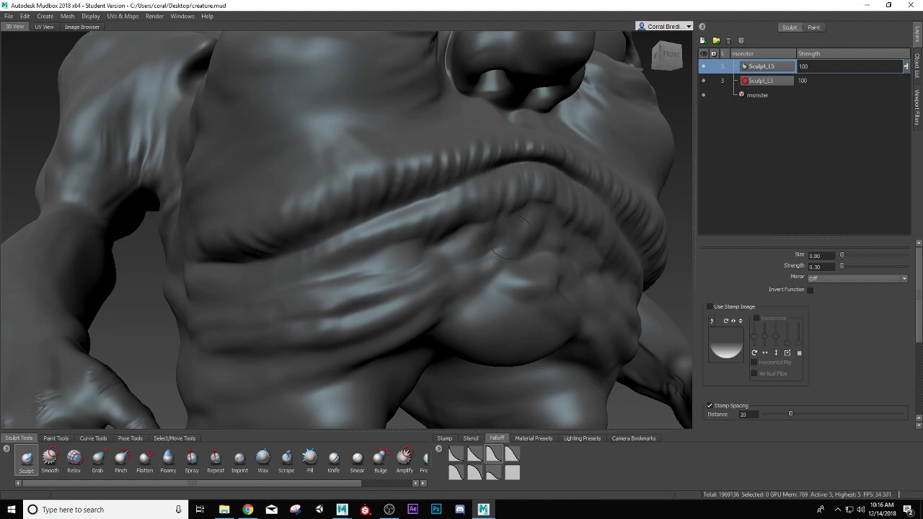
{"action": "left_click_drag", "start_coordinate": [544, 238], "coordinate": [512, 261], "text": "alt"}
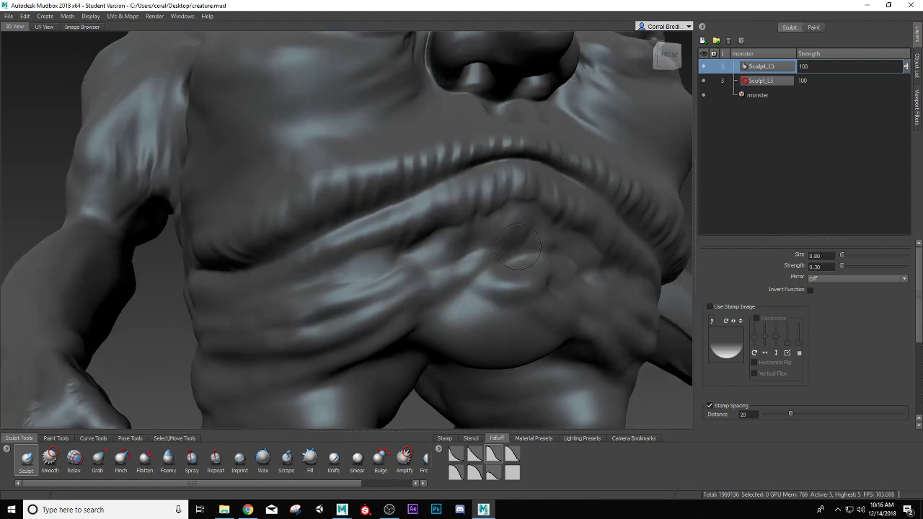
{"action": "right_click_drag", "start_coordinate": [518, 247], "coordinate": [446, 248], "text": "alt"}
{"action": "left_click_drag", "start_coordinate": [446, 248], "coordinate": [384, 273], "text": "alt"}
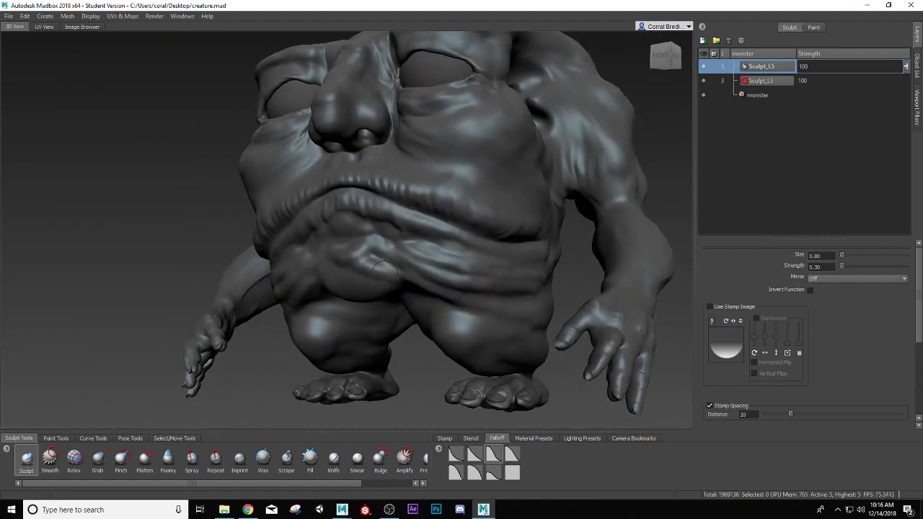
{"action": "right_click_drag", "start_coordinate": [384, 271], "coordinate": [476, 256], "text": "alt"}
{"action": "left_click_drag", "start_coordinate": [476, 256], "coordinate": [530, 180], "text": "alt"}
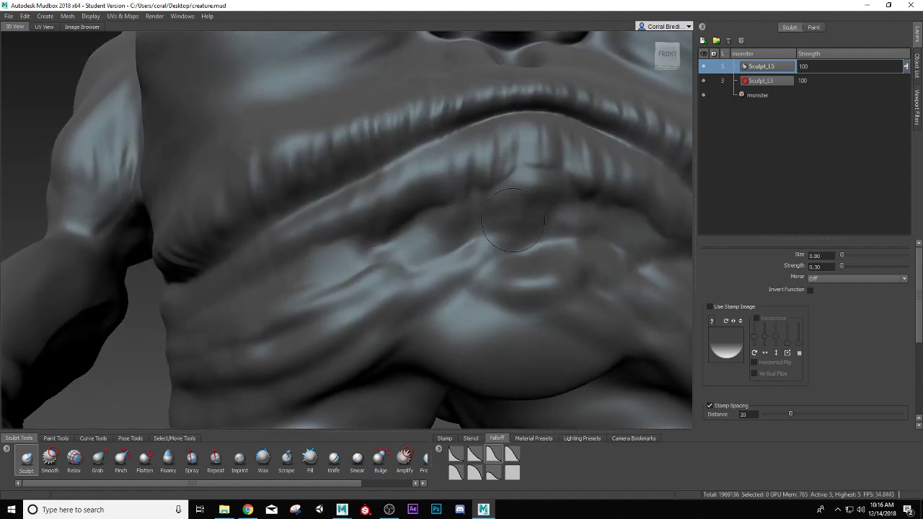
{"action": "left_click_drag", "start_coordinate": [548, 221], "coordinate": [613, 275], "text": "alt"}
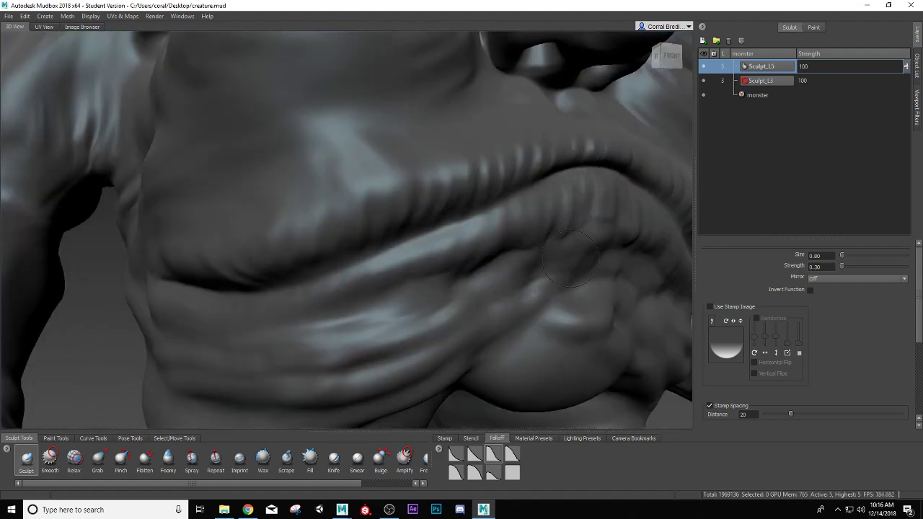
{"action": "mouse_move", "coordinate": [613, 275]}
{"action": "right_mouse_down", "text": "alt"}
{"action": "mouse_move", "coordinate": [550, 280]}
{"action": "mouse_move", "coordinate": [387, 204]}
{"action": "right_mouse_up", "text": "alt"}
{"action": "key", "text": "shift"}
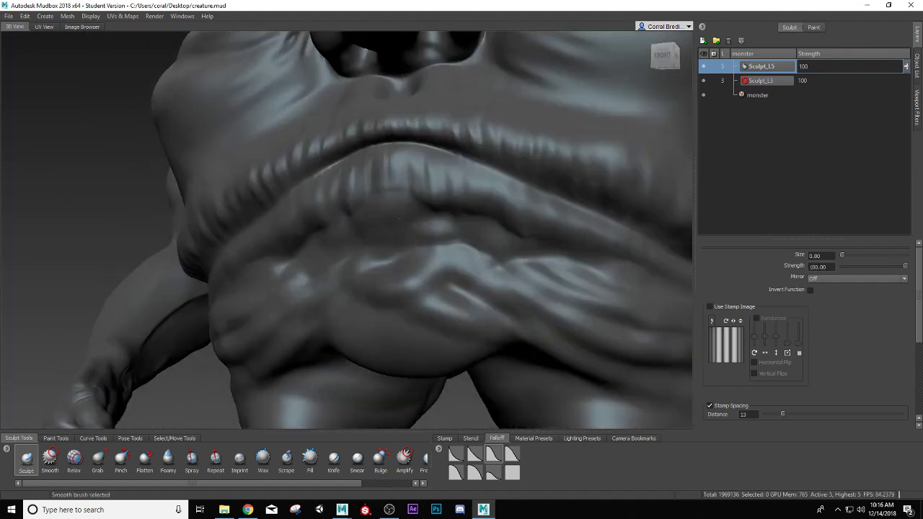
Step: Sculpt thin horizontal creases below the mouth corners along both sides of the chin, with the brush size raised to 0.85
{"action": "mouse_move", "coordinate": [355, 221]}
{"action": "left_mouse_down", "text": "alt"}
{"action": "mouse_move", "coordinate": [446, 175]}
{"action": "mouse_move", "coordinate": [484, 189]}
{"action": "mouse_move", "coordinate": [504, 229]}
{"action": "left_mouse_up", "text": "alt"}
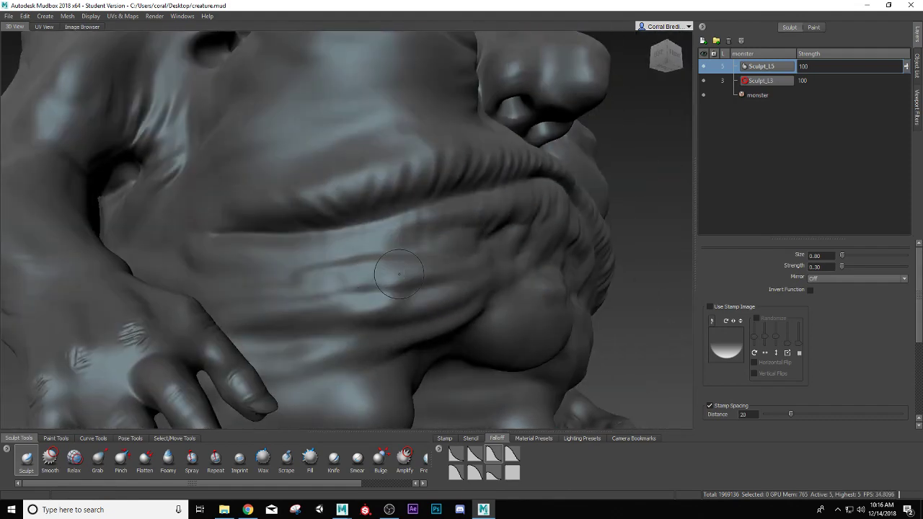
{"action": "mouse_move", "coordinate": [399, 274]}
{"action": "left_mouse_down", "text": "alt"}
{"action": "mouse_move", "coordinate": [328, 296]}
{"action": "mouse_move", "coordinate": [383, 298]}
{"action": "mouse_move", "coordinate": [354, 296]}
{"action": "mouse_move", "coordinate": [399, 277]}
{"action": "left_mouse_up", "text": "alt"}
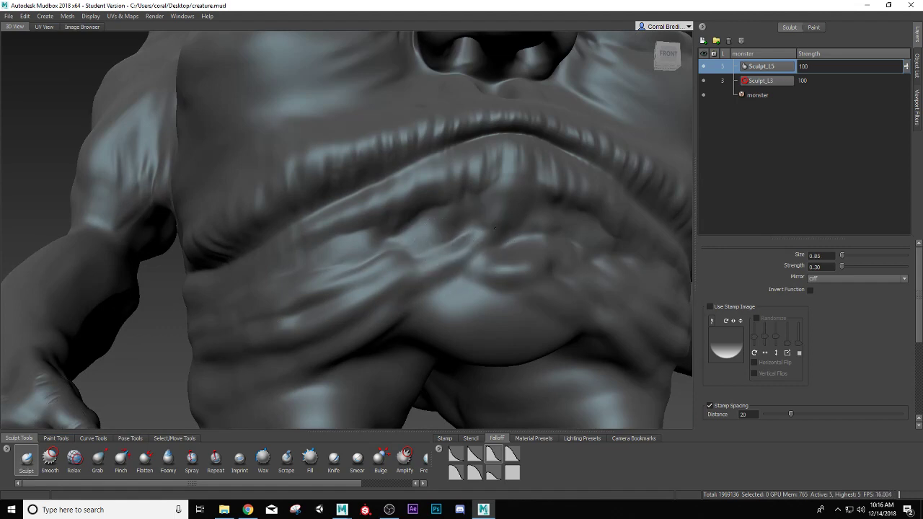
{"action": "left_click_drag", "start_coordinate": [389, 339], "coordinate": [408, 283], "text": "alt"}
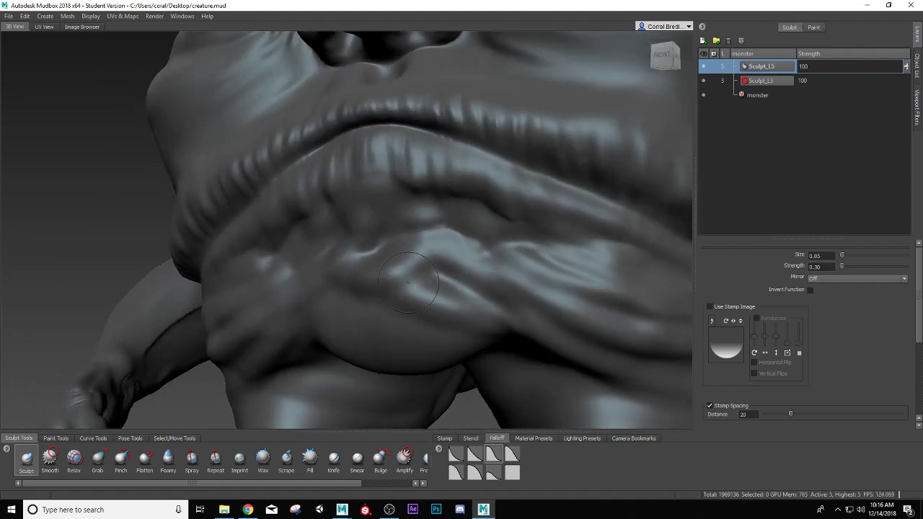
{"action": "right_click_drag", "start_coordinate": [408, 282], "coordinate": [357, 289], "text": "alt"}
{"action": "left_click_drag", "start_coordinate": [404, 288], "coordinate": [364, 291], "text": "alt"}
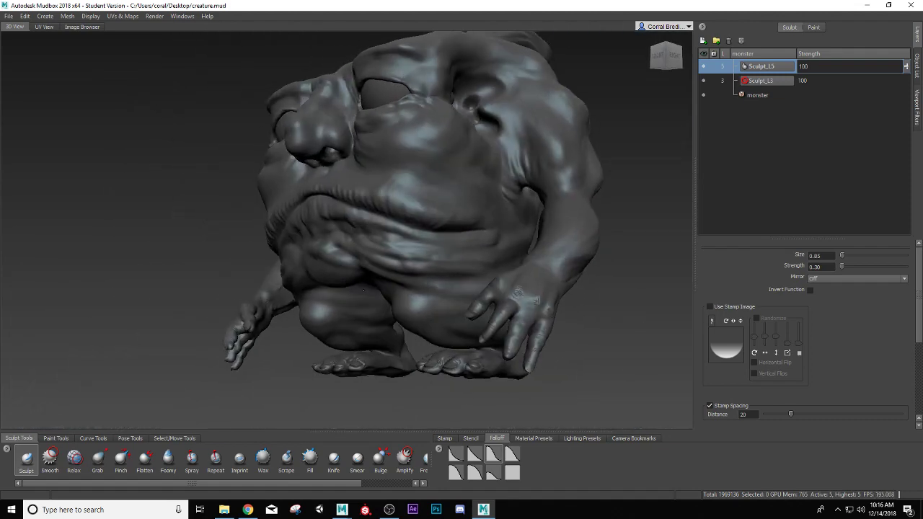
{"action": "right_click_drag", "start_coordinate": [365, 291], "coordinate": [404, 287], "text": "alt"}
{"action": "left_click_drag", "start_coordinate": [404, 287], "coordinate": [437, 281], "text": "alt"}
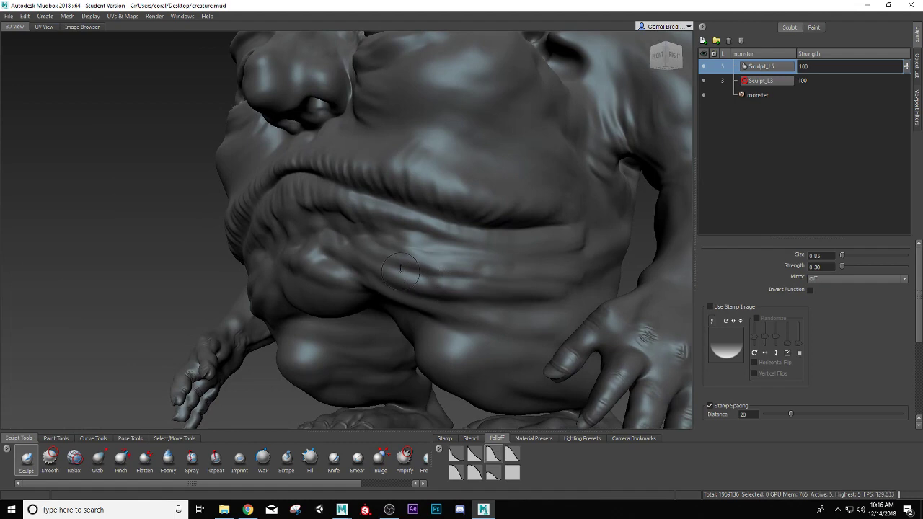
Step: Soften the skin folds on both sides of the chin with the Smooth brush at size 1.87
{"action": "mouse_move", "coordinate": [396, 287]}
{"action": "left_mouse_down", "text": "alt"}
{"action": "mouse_move", "coordinate": [422, 268]}
{"action": "mouse_move", "coordinate": [403, 227]}
{"action": "mouse_move", "coordinate": [467, 252]}
{"action": "mouse_move", "coordinate": [433, 231]}
{"action": "mouse_move", "coordinate": [457, 243]}
{"action": "left_mouse_up", "text": "alt"}
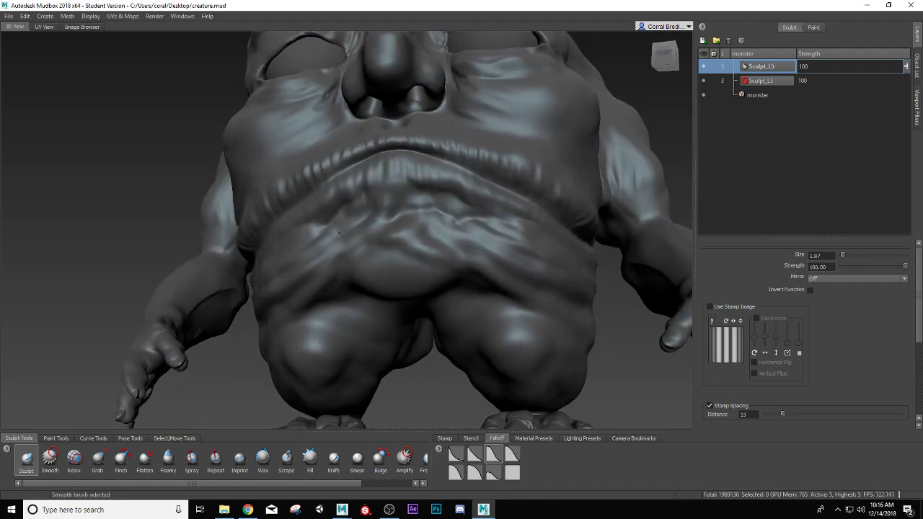
{"action": "left_click_drag", "start_coordinate": [339, 252], "coordinate": [438, 226], "text": "alt"}
{"action": "mouse_move", "coordinate": [322, 259]}
{"action": "left_mouse_down", "text": "alt"}
{"action": "mouse_move", "coordinate": [334, 296]}
{"action": "mouse_move", "coordinate": [357, 270]}
{"action": "mouse_move", "coordinate": [325, 280]}
{"action": "left_mouse_up", "text": "alt"}
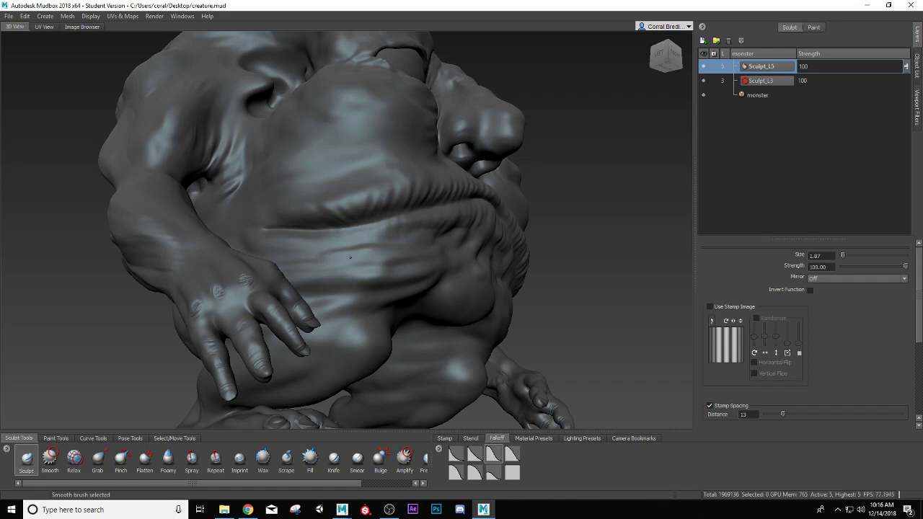
Step: Tighten the creases across the chin and below both mouth corners with the Pinch tool at size 1.87 and strength 15
{"action": "mouse_move", "coordinate": [351, 258]}
{"action": "right_mouse_down", "text": "alt"}
{"action": "mouse_move", "coordinate": [404, 252]}
{"action": "mouse_move", "coordinate": [375, 266]}
{"action": "right_mouse_up", "text": "alt"}
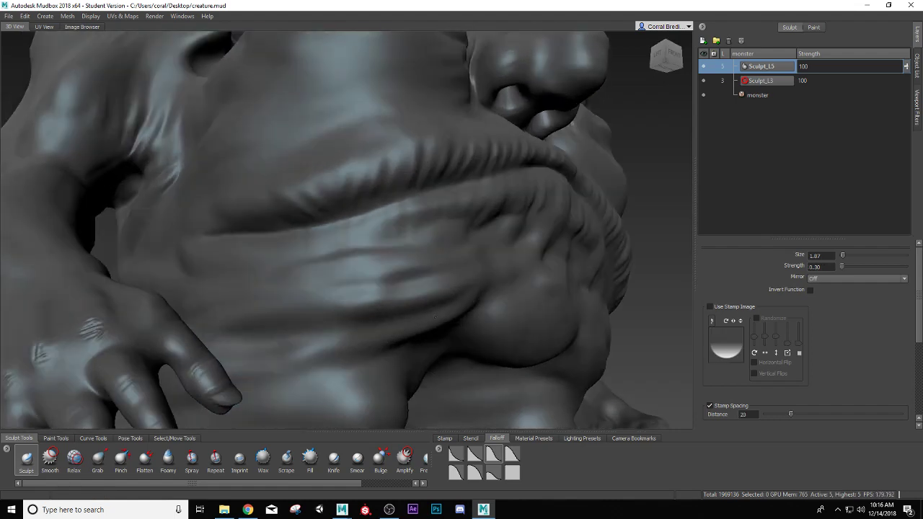
{"action": "left_click", "coordinate": [120, 460]}
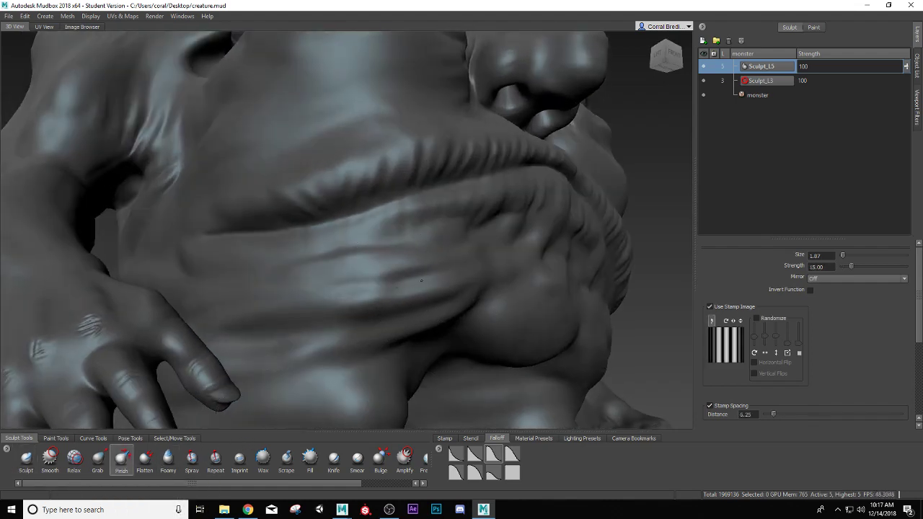
{"action": "mouse_move", "coordinate": [433, 294]}
{"action": "left_mouse_down", "text": "alt"}
{"action": "mouse_move", "coordinate": [414, 285]}
{"action": "mouse_move", "coordinate": [414, 212]}
{"action": "left_mouse_up", "text": "alt"}
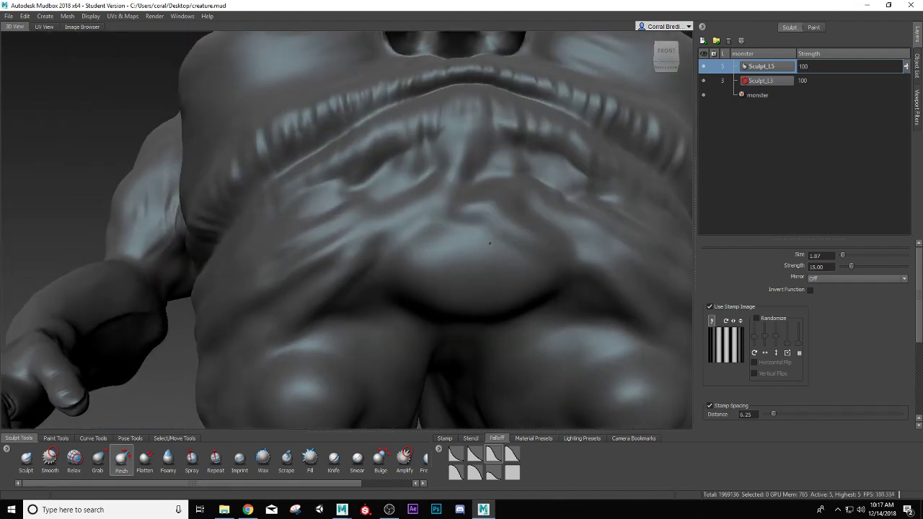
{"action": "key", "text": "shift"}
{"action": "mouse_move", "coordinate": [277, 237]}
{"action": "left_mouse_down", "text": "alt"}
{"action": "mouse_move", "coordinate": [520, 284]}
{"action": "mouse_move", "coordinate": [468, 267]}
{"action": "left_mouse_up", "text": "alt"}
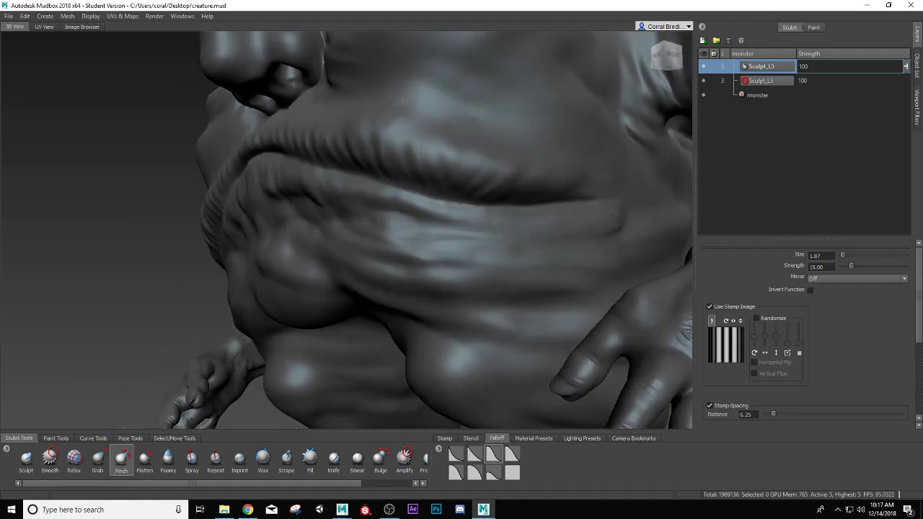
{"action": "left_click_drag", "start_coordinate": [501, 336], "coordinate": [576, 272], "text": "alt"}
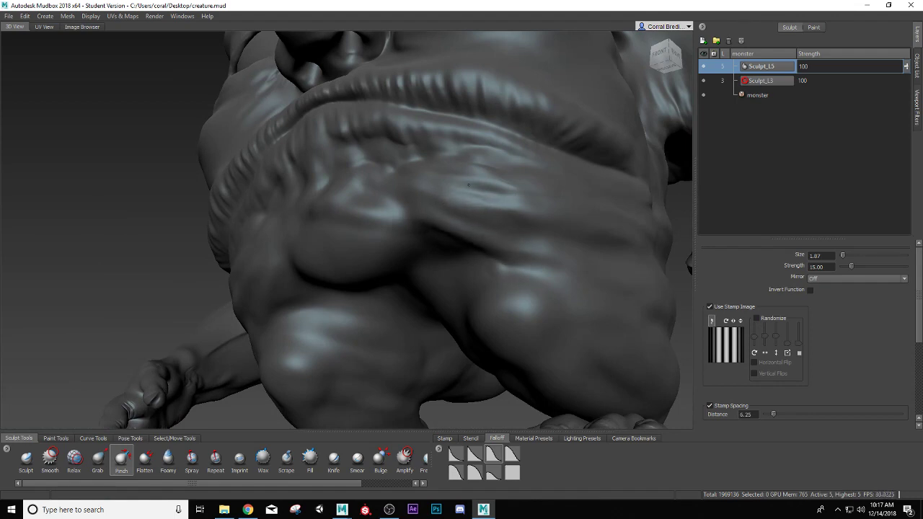
{"action": "mouse_move", "coordinate": [459, 221]}
{"action": "left_mouse_down", "text": "alt"}
{"action": "mouse_move", "coordinate": [535, 239]}
{"action": "mouse_move", "coordinate": [541, 227]}
{"action": "mouse_move", "coordinate": [613, 281]}
{"action": "mouse_move", "coordinate": [695, 289]}
{"action": "mouse_move", "coordinate": [516, 286]}
{"action": "mouse_move", "coordinate": [613, 274]}
{"action": "left_mouse_up", "text": "alt"}
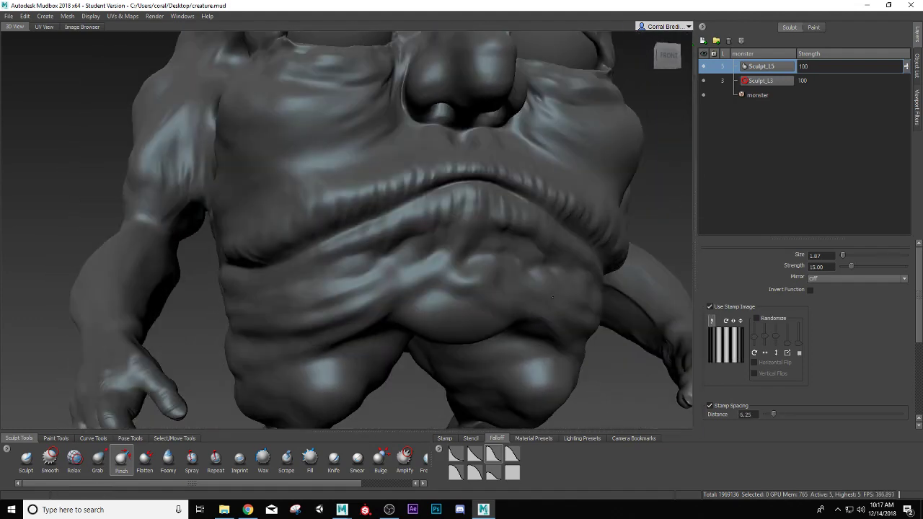
Step: Examine the face folds and the side of the body behind the arm from several angles
{"action": "right_click_drag", "start_coordinate": [613, 274], "coordinate": [437, 260], "text": "alt"}
{"action": "right_click_drag", "start_coordinate": [595, 292], "coordinate": [529, 295], "text": "alt"}
{"action": "left_click_drag", "start_coordinate": [529, 295], "coordinate": [441, 301], "text": "alt"}
{"action": "right_click_drag", "start_coordinate": [441, 302], "coordinate": [544, 294], "text": "alt"}
{"action": "mouse_move", "coordinate": [544, 294]}
{"action": "left_mouse_down", "text": "alt"}
{"action": "mouse_move", "coordinate": [419, 298]}
{"action": "mouse_move", "coordinate": [401, 314]}
{"action": "left_mouse_up", "text": "alt"}
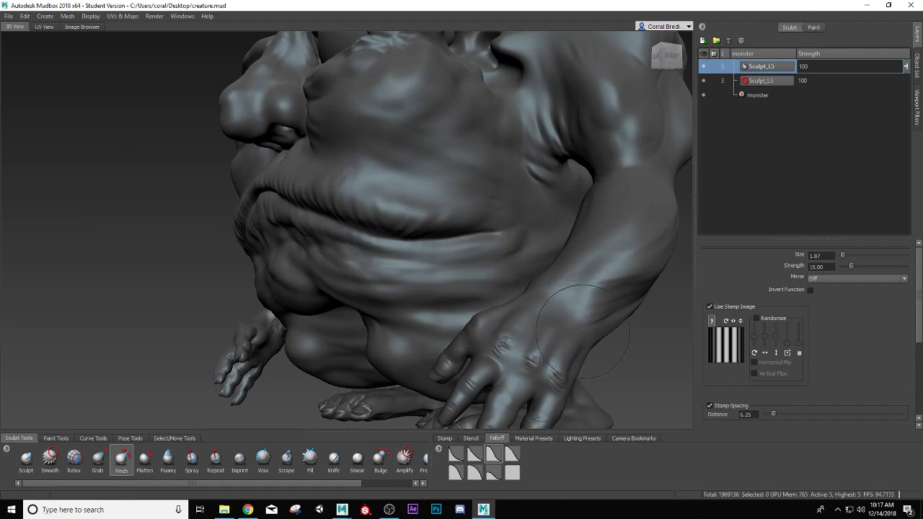
{"action": "left_click_drag", "start_coordinate": [528, 339], "coordinate": [363, 302], "text": "alt"}
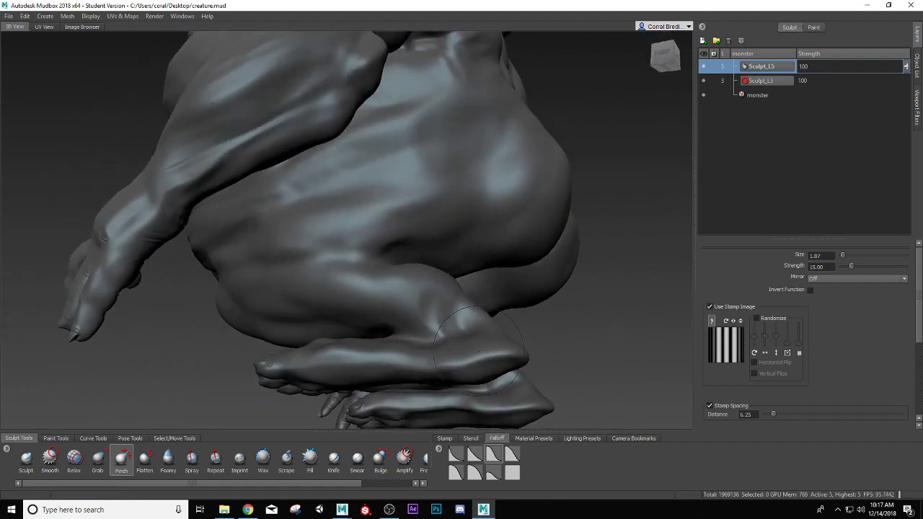
{"action": "left_click_drag", "start_coordinate": [646, 339], "coordinate": [310, 238], "text": "alt"}
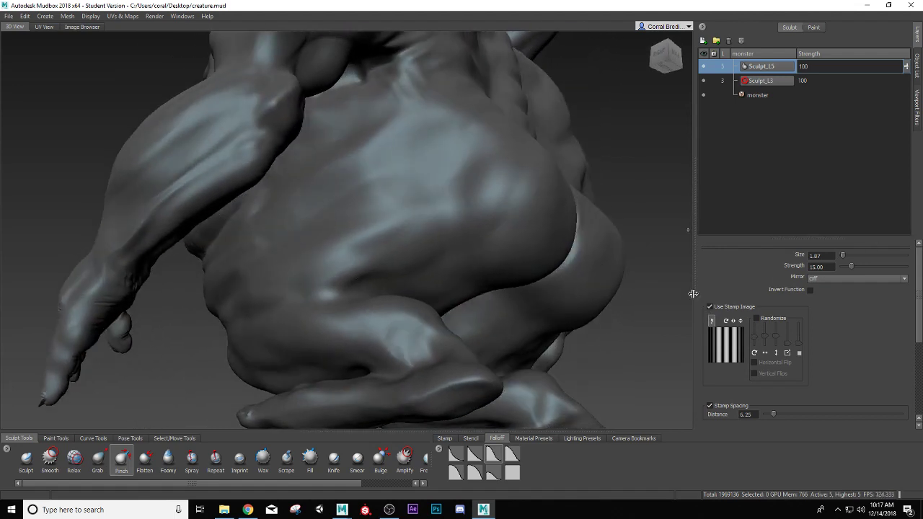
Step: Give the Sculpt tool the vertical-stripe stamp and sculpt parallel wrinkles along the body's side beneath the arm at size 1.87, strength 0.30
{"action": "left_click", "coordinate": [26, 461]}
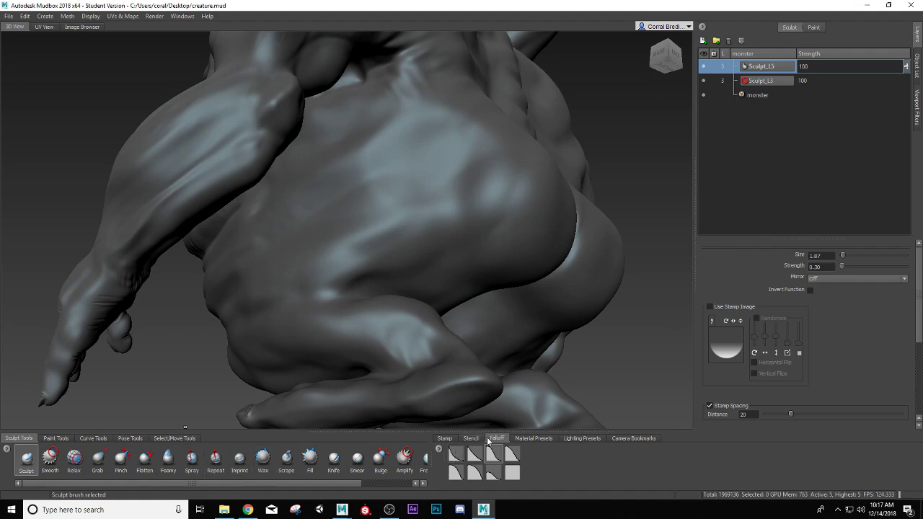
{"action": "left_click", "coordinate": [445, 438]}
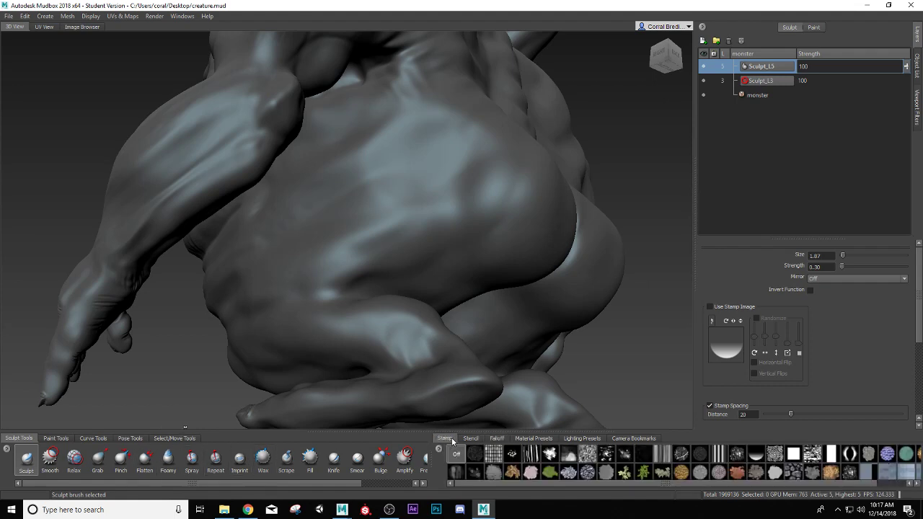
{"action": "left_click", "coordinate": [723, 458]}
{"action": "middle_click_drag", "start_coordinate": [310, 268], "coordinate": [355, 316], "text": "alt"}
{"action": "left_click_drag", "start_coordinate": [355, 316], "coordinate": [382, 305], "text": "alt"}
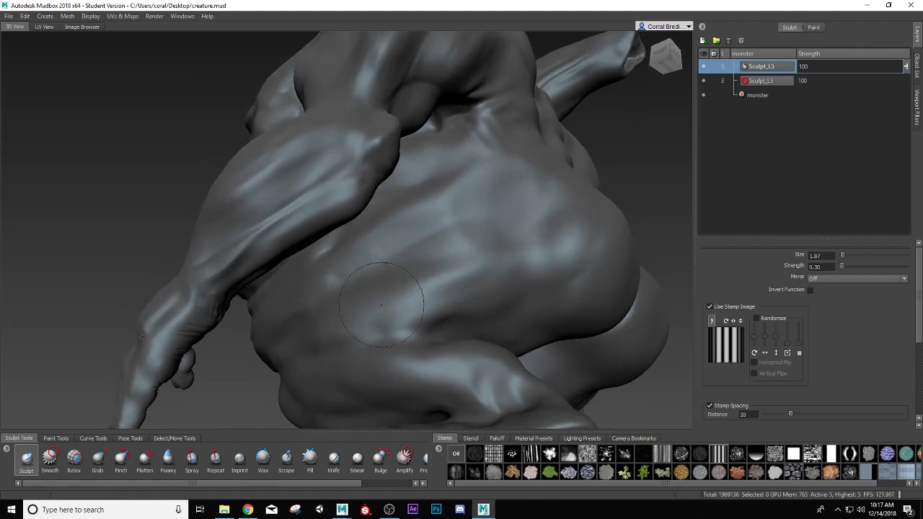
{"action": "mouse_move", "coordinate": [366, 249]}
{"action": "left_mouse_down"}
{"action": "mouse_move", "coordinate": [414, 235]}
{"action": "mouse_move", "coordinate": [447, 201]}
{"action": "mouse_move", "coordinate": [418, 216]}
{"action": "mouse_move", "coordinate": [428, 205]}
{"action": "mouse_move", "coordinate": [382, 296]}
{"action": "left_mouse_up"}
{"action": "left_click_drag", "start_coordinate": [283, 331], "coordinate": [311, 314], "text": "alt"}
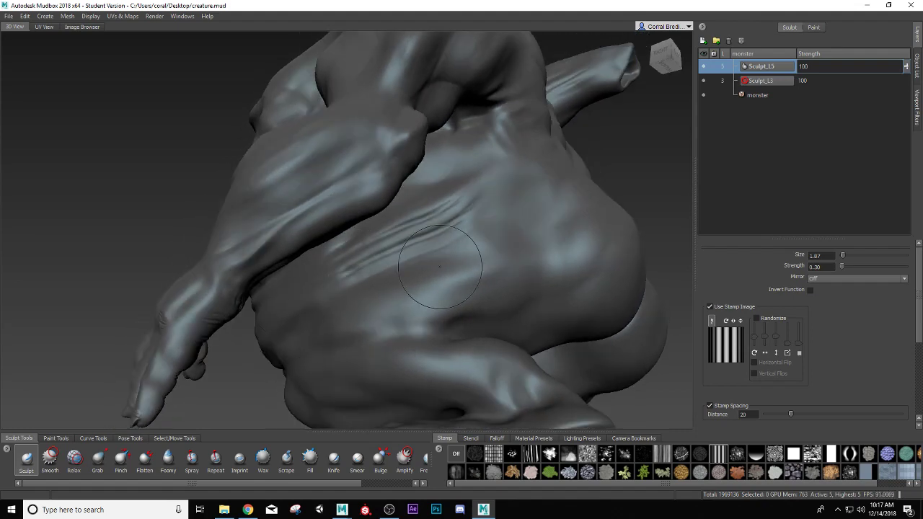
Step: Stamp long parallel wrinkles across the cheek above the mouth corner and soften them with the Smooth brush
{"action": "mouse_move", "coordinate": [425, 274]}
{"action": "left_mouse_down", "text": "alt"}
{"action": "mouse_move", "coordinate": [393, 255]}
{"action": "mouse_move", "coordinate": [433, 205]}
{"action": "mouse_move", "coordinate": [419, 205]}
{"action": "left_mouse_up", "text": "alt"}
{"action": "mouse_move", "coordinate": [380, 230]}
{"action": "left_mouse_down", "text": "alt"}
{"action": "mouse_move", "coordinate": [339, 261]}
{"action": "mouse_move", "coordinate": [417, 289]}
{"action": "mouse_move", "coordinate": [382, 281]}
{"action": "mouse_move", "coordinate": [493, 299]}
{"action": "left_mouse_up", "text": "alt"}
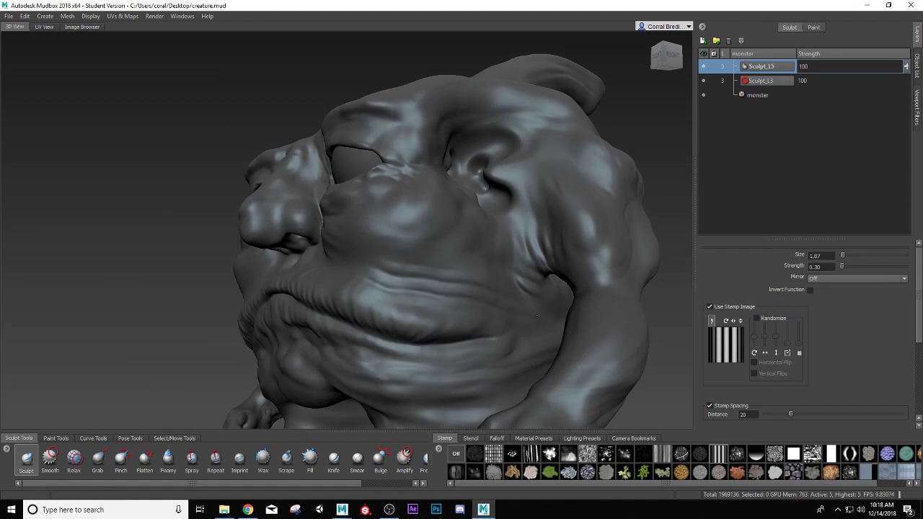
{"action": "key", "text": "shift"}
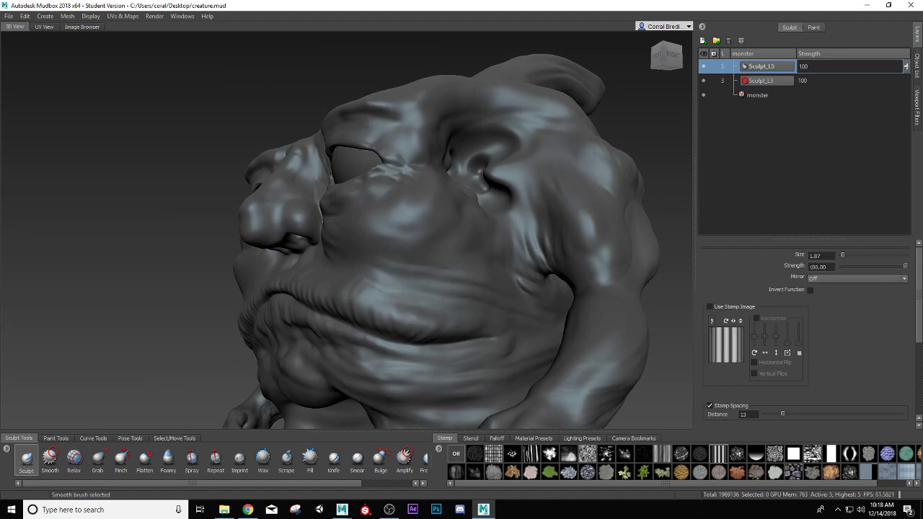
{"action": "left_click_drag", "start_coordinate": [488, 283], "coordinate": [424, 287], "text": "alt"}
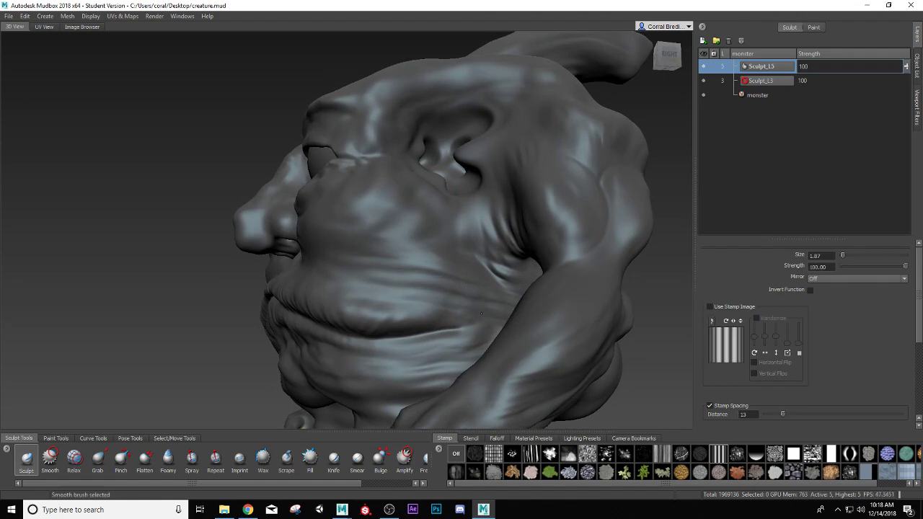
Step: Stamp curved fold lines from beside the nostril across the cheek and blend them with the Smooth brush
{"action": "left_click_drag", "start_coordinate": [481, 313], "coordinate": [411, 261], "text": "alt"}
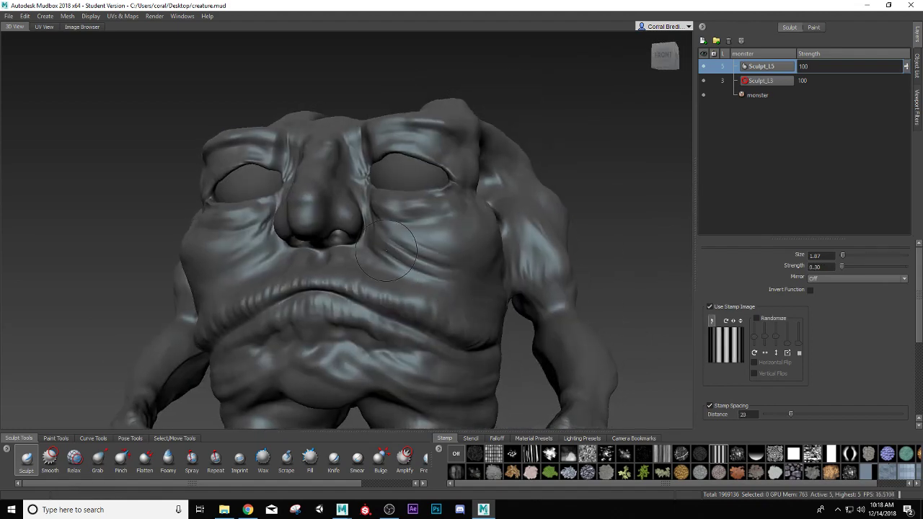
{"action": "scroll", "coordinate": [409, 232], "scroll_direction": "up", "scroll_amount": 3}
{"action": "key", "text": "shift"}
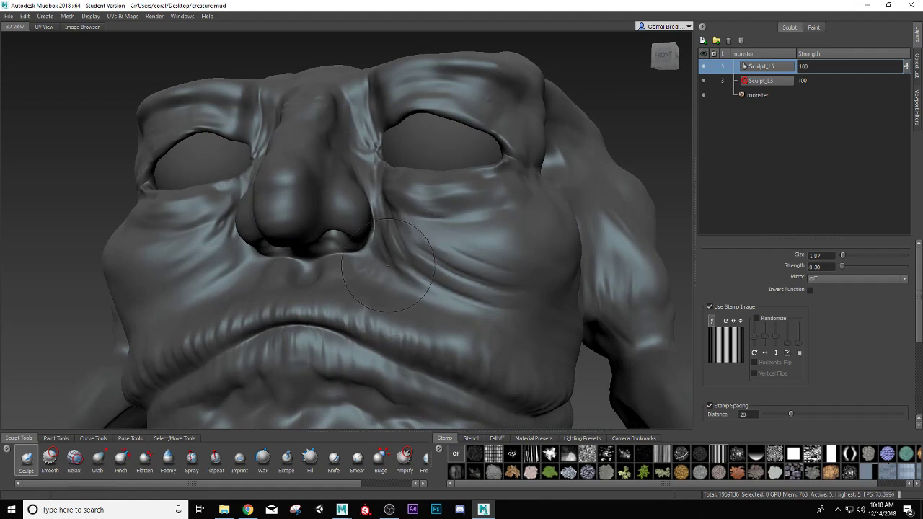
{"action": "key", "text": "shift"}
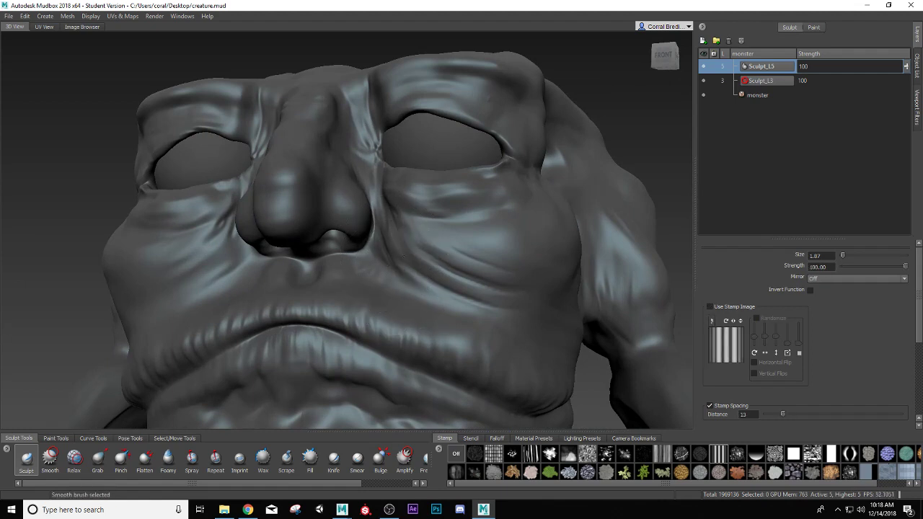
Step: Add faint stamped wrinkles to the side of the cheek below the ear, smooth them and review the whole face
{"action": "left_click_drag", "start_coordinate": [484, 284], "coordinate": [433, 275], "text": "alt"}
{"action": "mouse_move", "coordinate": [433, 310]}
{"action": "left_mouse_down", "text": "alt"}
{"action": "mouse_move", "coordinate": [403, 302]}
{"action": "mouse_move", "coordinate": [465, 290]}
{"action": "mouse_move", "coordinate": [569, 177]}
{"action": "mouse_move", "coordinate": [550, 227]}
{"action": "left_mouse_up", "text": "alt"}
{"action": "key", "text": "shift"}
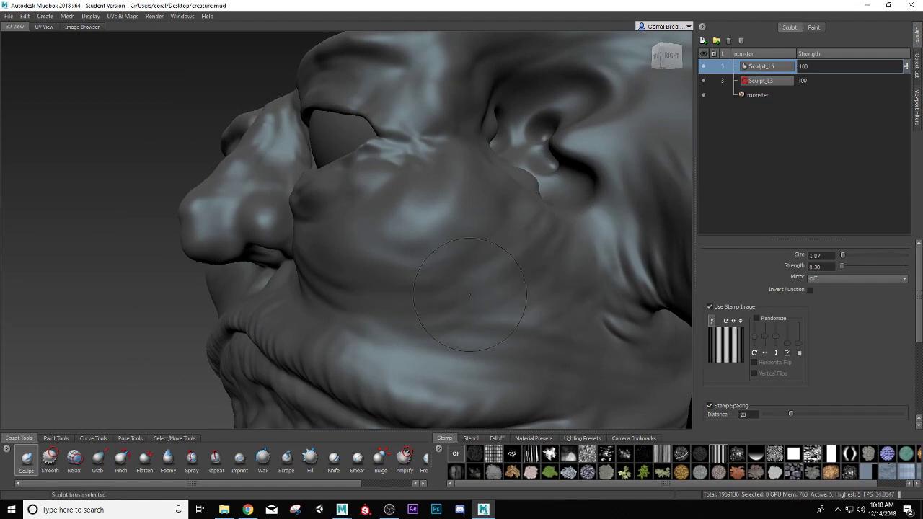
{"action": "right_click_drag", "start_coordinate": [485, 275], "coordinate": [375, 285], "text": "alt"}
{"action": "mouse_move", "coordinate": [375, 284]}
{"action": "left_mouse_down", "text": "alt"}
{"action": "mouse_move", "coordinate": [346, 289]}
{"action": "mouse_move", "coordinate": [382, 273]}
{"action": "mouse_move", "coordinate": [367, 285]}
{"action": "mouse_move", "coordinate": [448, 271]}
{"action": "mouse_move", "coordinate": [528, 283]}
{"action": "mouse_move", "coordinate": [511, 288]}
{"action": "left_mouse_up", "text": "alt"}
{"action": "middle_click_drag", "start_coordinate": [511, 289], "coordinate": [565, 271], "text": "alt"}
{"action": "left_click_drag", "start_coordinate": [456, 310], "coordinate": [393, 309], "text": "alt"}
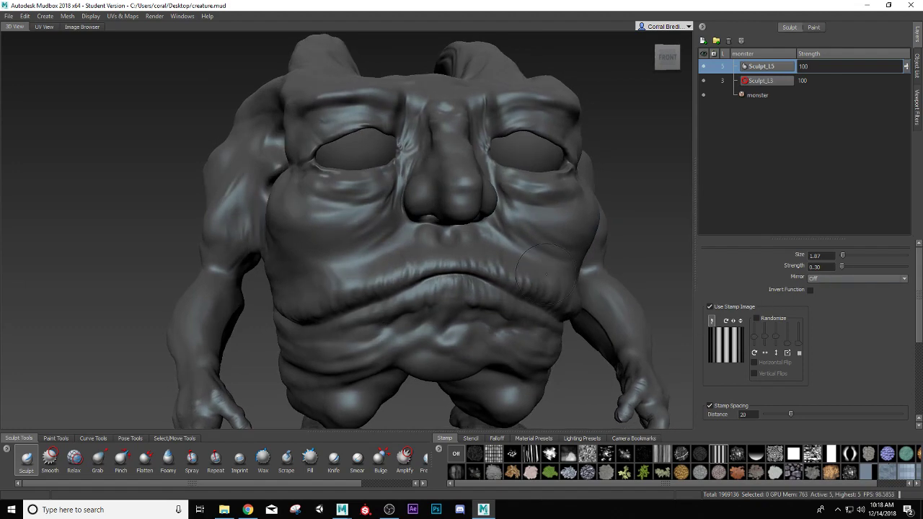
Step: Soften the stamped wrinkles across the cheek above the mouth corner with the Smooth brush
{"action": "right_click_drag", "start_coordinate": [396, 271], "coordinate": [430, 269], "text": "alt"}
{"action": "middle_click_drag", "start_coordinate": [430, 268], "coordinate": [460, 261], "text": "alt"}
{"action": "left_click_drag", "start_coordinate": [417, 259], "coordinate": [452, 221], "text": "alt"}
{"action": "key", "text": "shift"}
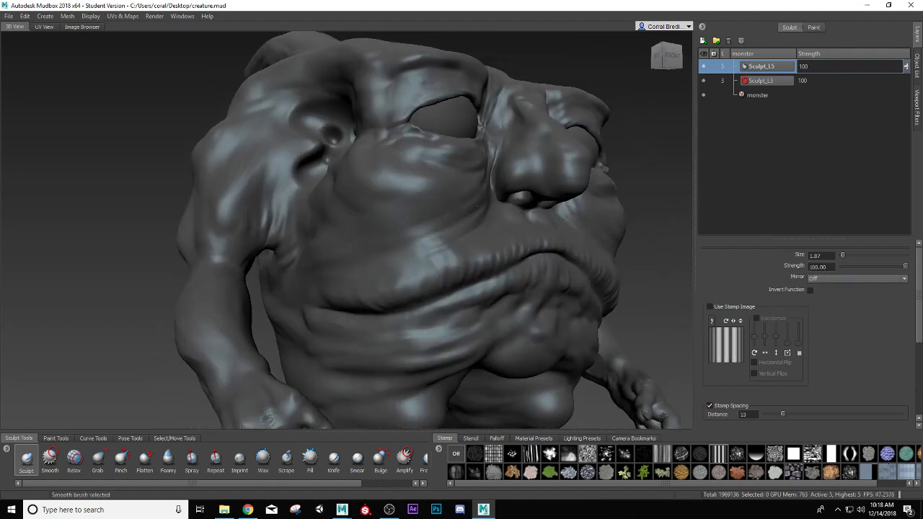
{"action": "left_click_drag", "start_coordinate": [397, 270], "coordinate": [433, 260], "text": "alt"}
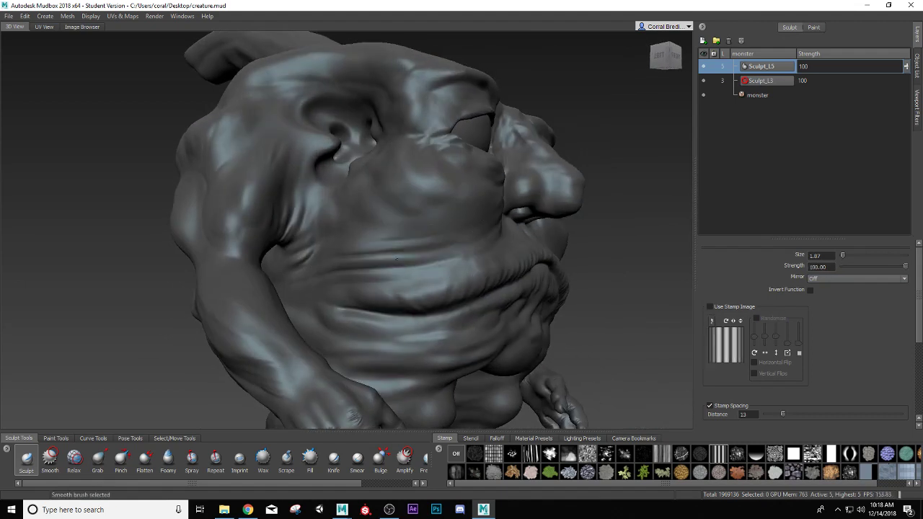
{"action": "left_click_drag", "start_coordinate": [363, 262], "coordinate": [421, 266], "text": "shift"}
Step: Stamp faint diagonal wrinkles across the cheek between the ear and the mouth corner and blend them with the Smooth brush
{"action": "key", "text": "shift"}
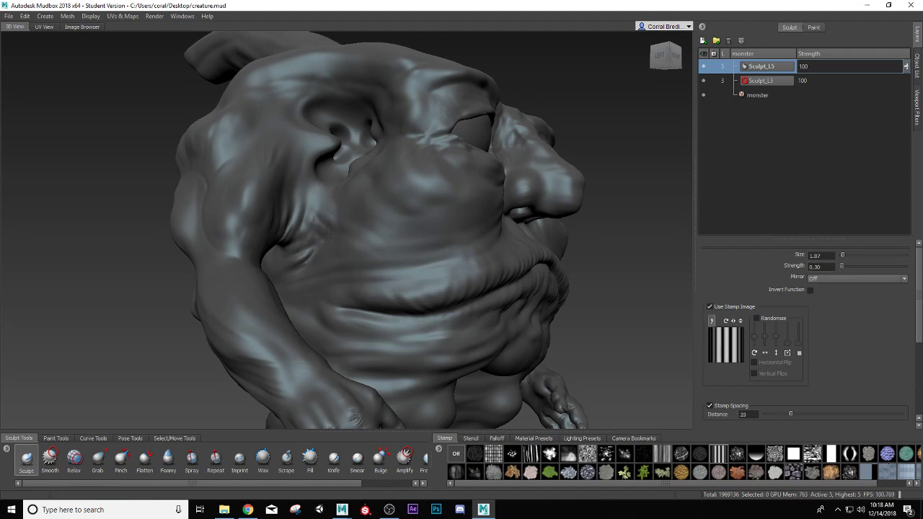
{"action": "key", "text": "shift"}
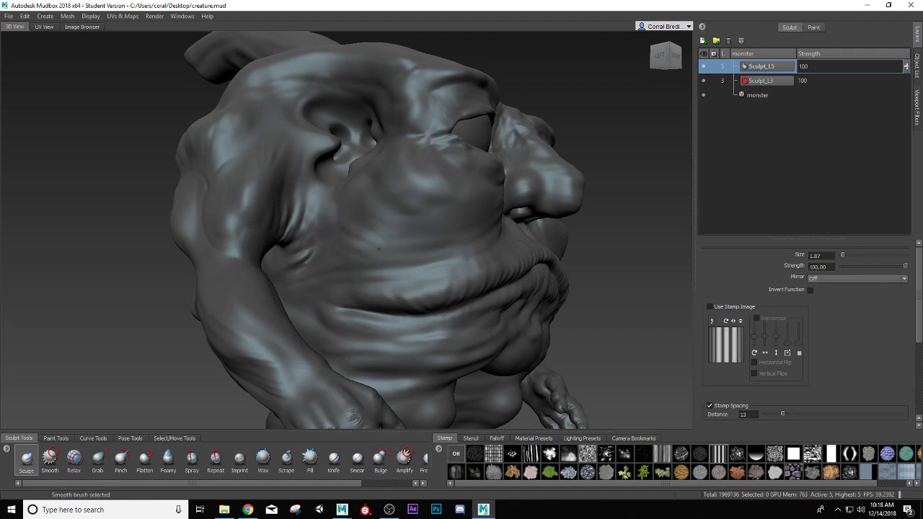
{"action": "left_click_drag", "start_coordinate": [413, 255], "coordinate": [340, 206]}
{"action": "key", "text": "shift"}
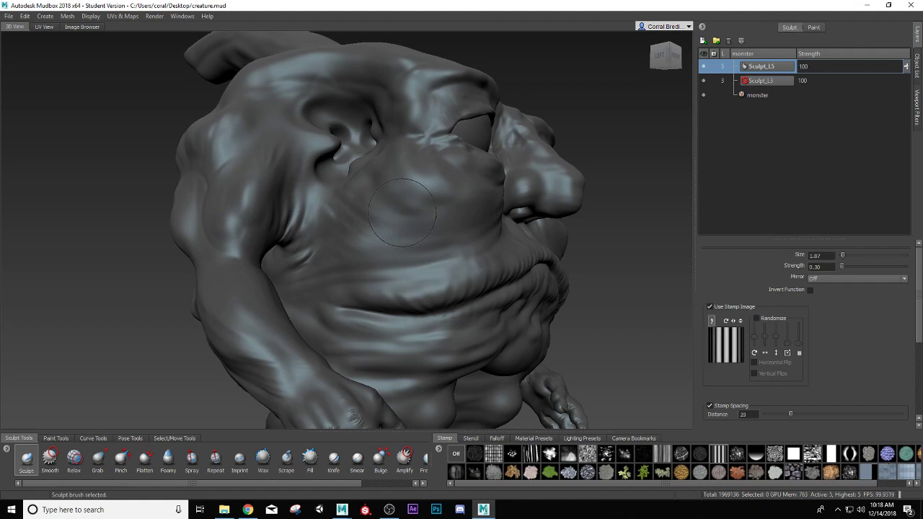
{"action": "key", "text": "shift"}
Step: Stamp curved skin wrinkles on the back from behind the armpit down the flank and soften them with the Smooth brush
{"action": "mouse_move", "coordinate": [351, 228]}
{"action": "left_mouse_down", "text": "alt"}
{"action": "mouse_move", "coordinate": [494, 235]}
{"action": "mouse_move", "coordinate": [382, 260]}
{"action": "left_mouse_up", "text": "alt"}
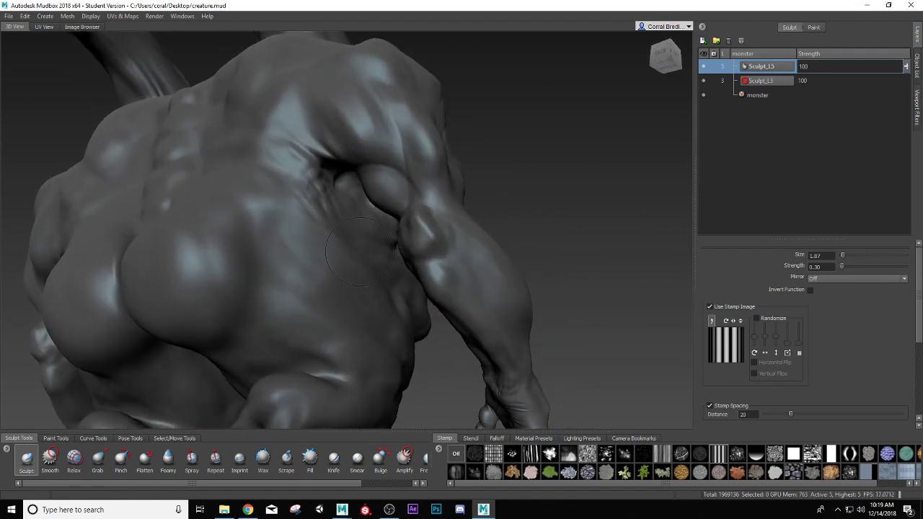
{"action": "left_click_drag", "start_coordinate": [367, 239], "coordinate": [366, 300], "text": "alt"}
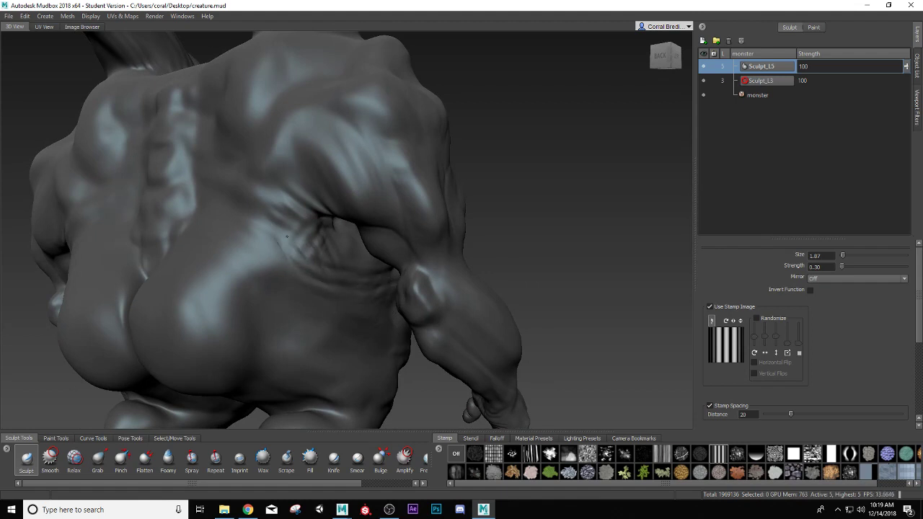
{"action": "left_click_drag", "start_coordinate": [286, 236], "coordinate": [326, 282], "text": "alt"}
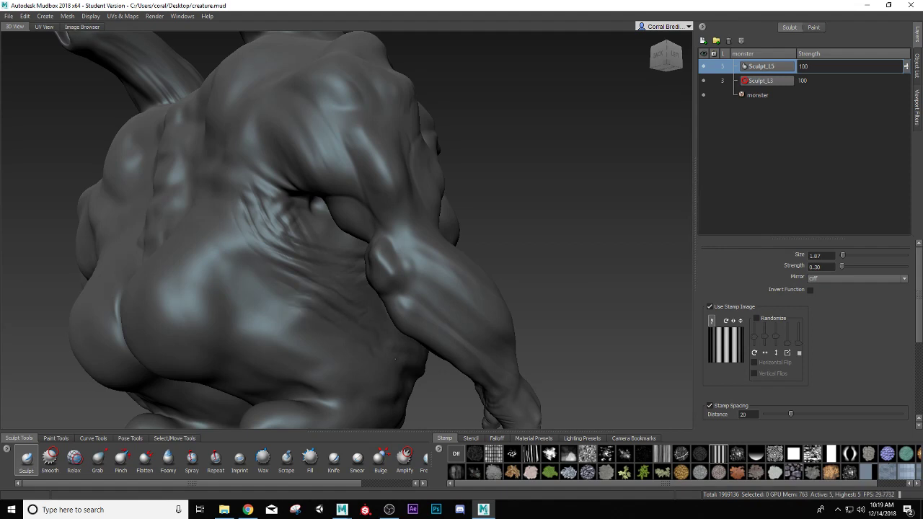
{"action": "mouse_move", "coordinate": [396, 359]}
{"action": "left_mouse_down"}
{"action": "mouse_move", "coordinate": [265, 253]}
{"action": "mouse_move", "coordinate": [234, 179]}
{"action": "left_mouse_up"}
{"action": "mouse_move", "coordinate": [248, 213]}
{"action": "left_mouse_down", "text": "shift"}
{"action": "mouse_move", "coordinate": [240, 188]}
{"action": "mouse_move", "coordinate": [287, 241]}
{"action": "left_mouse_up", "text": "shift"}
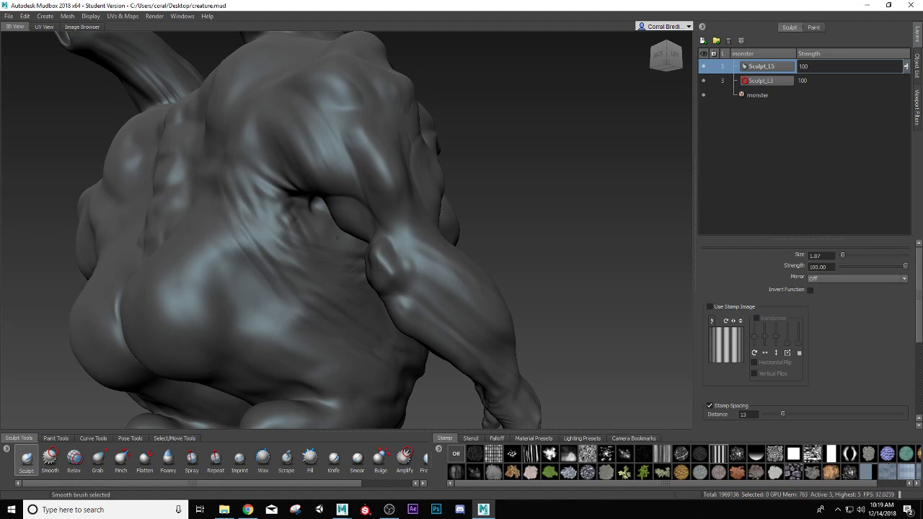
{"action": "left_click_drag", "start_coordinate": [357, 258], "coordinate": [389, 209], "text": "alt"}
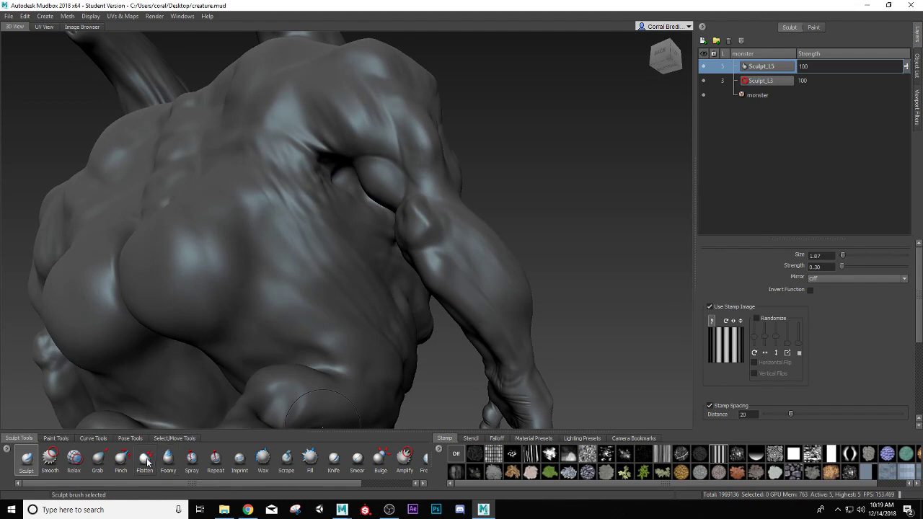
Step: Tighten the back wrinkles around the armpit using the Pinch brush at size 2.59 and strength 15, with the stamp image off
{"action": "left_click", "coordinate": [121, 459]}
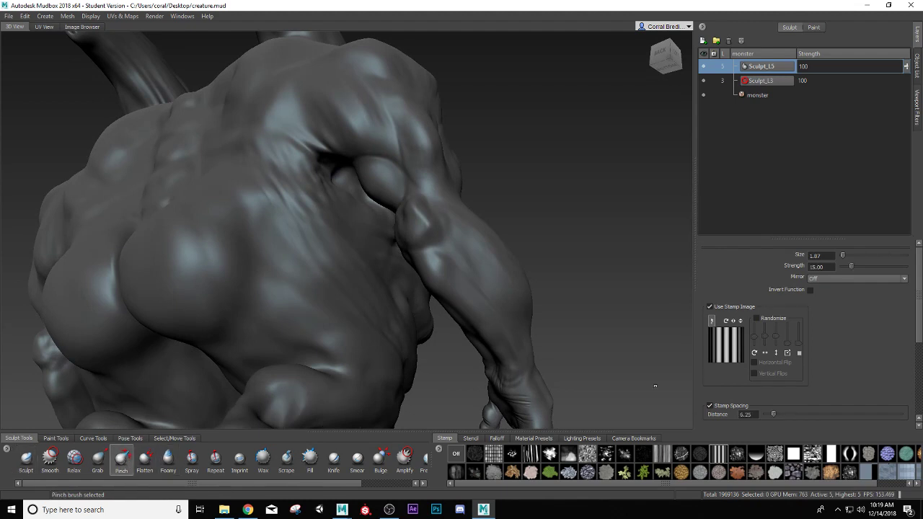
{"action": "left_click", "coordinate": [709, 307]}
{"action": "mouse_move", "coordinate": [497, 288]}
{"action": "left_mouse_down", "text": "alt"}
{"action": "mouse_move", "coordinate": [333, 313]}
{"action": "mouse_move", "coordinate": [334, 306]}
{"action": "left_mouse_up", "text": "alt"}
{"action": "mouse_move", "coordinate": [332, 269]}
{"action": "left_mouse_down"}
{"action": "mouse_move", "coordinate": [275, 209]}
{"action": "mouse_move", "coordinate": [267, 238]}
{"action": "mouse_move", "coordinate": [260, 202]}
{"action": "mouse_move", "coordinate": [299, 214]}
{"action": "mouse_move", "coordinate": [270, 213]}
{"action": "mouse_move", "coordinate": [267, 195]}
{"action": "mouse_move", "coordinate": [269, 216]}
{"action": "mouse_move", "coordinate": [259, 147]}
{"action": "left_mouse_up"}
{"action": "left_click_drag", "start_coordinate": [377, 254], "coordinate": [398, 267], "text": "alt"}
Step: Examine the wrinkles on the cheeks, chin and lips, and the spine and shoulder areas of the back
{"action": "left_click_drag", "start_coordinate": [330, 196], "coordinate": [207, 272], "text": "alt"}
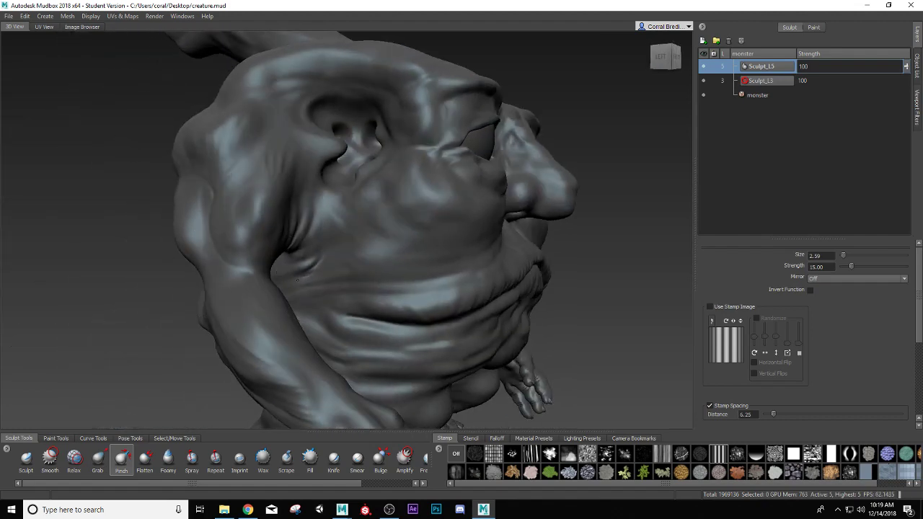
{"action": "left_click_drag", "start_coordinate": [440, 292], "coordinate": [452, 271], "text": "alt"}
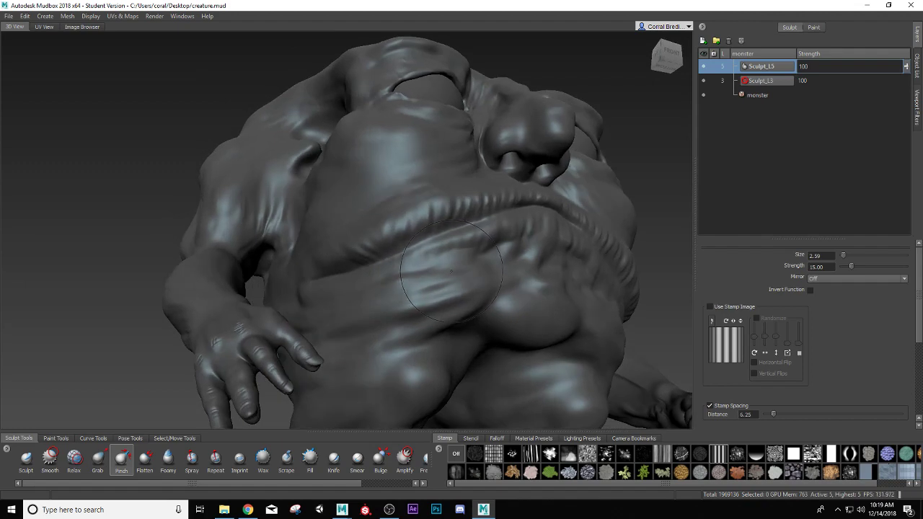
{"action": "left_click_drag", "start_coordinate": [527, 292], "coordinate": [432, 231], "text": "alt"}
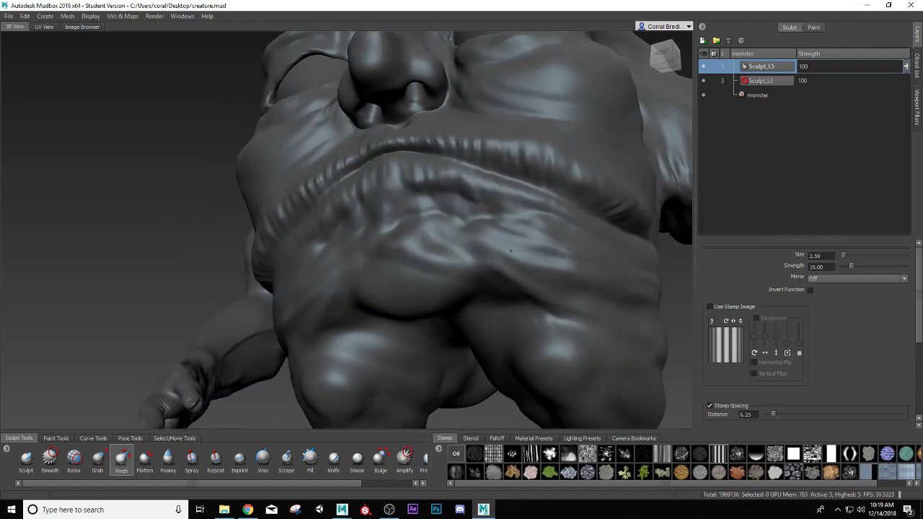
{"action": "left_click_drag", "start_coordinate": [553, 269], "coordinate": [426, 229], "text": "alt"}
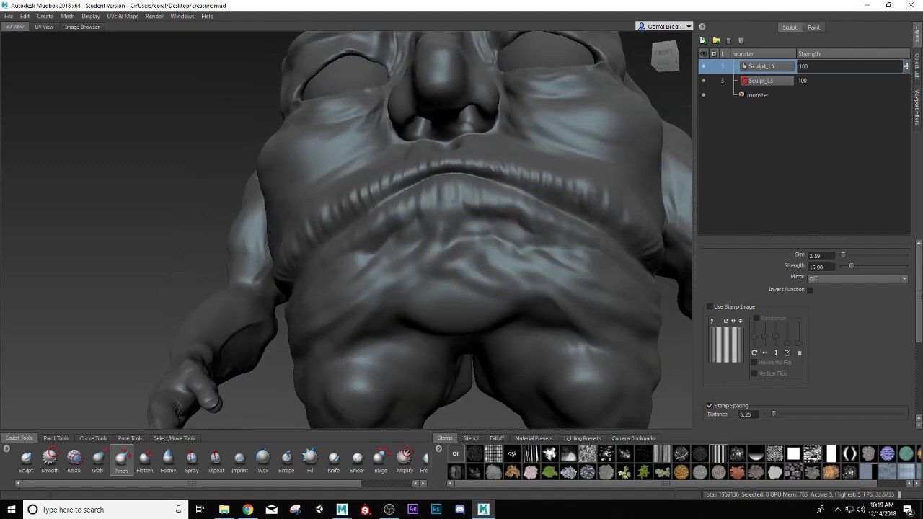
{"action": "left_click_drag", "start_coordinate": [520, 209], "coordinate": [469, 252], "text": "alt"}
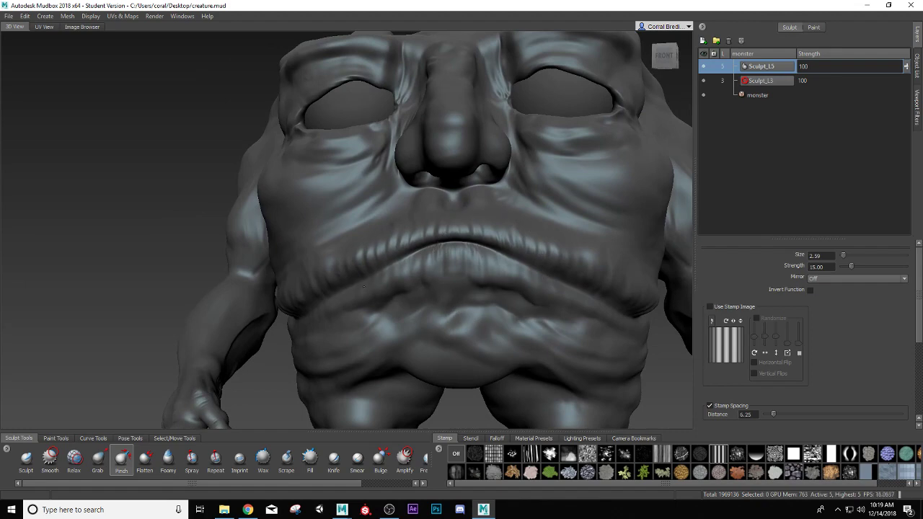
{"action": "left_click_drag", "start_coordinate": [559, 296], "coordinate": [460, 262], "text": "alt"}
{"action": "mouse_move", "coordinate": [550, 304]}
{"action": "left_mouse_down", "text": "alt"}
{"action": "mouse_move", "coordinate": [518, 296]}
{"action": "mouse_move", "coordinate": [491, 314]}
{"action": "mouse_move", "coordinate": [552, 328]}
{"action": "mouse_move", "coordinate": [553, 312]}
{"action": "mouse_move", "coordinate": [531, 313]}
{"action": "mouse_move", "coordinate": [442, 364]}
{"action": "mouse_move", "coordinate": [559, 321]}
{"action": "mouse_move", "coordinate": [548, 328]}
{"action": "mouse_move", "coordinate": [435, 310]}
{"action": "mouse_move", "coordinate": [515, 330]}
{"action": "mouse_move", "coordinate": [486, 342]}
{"action": "left_mouse_up", "text": "alt"}
{"action": "scroll", "coordinate": [600, 320], "scroll_direction": "down", "scroll_amount": 5}
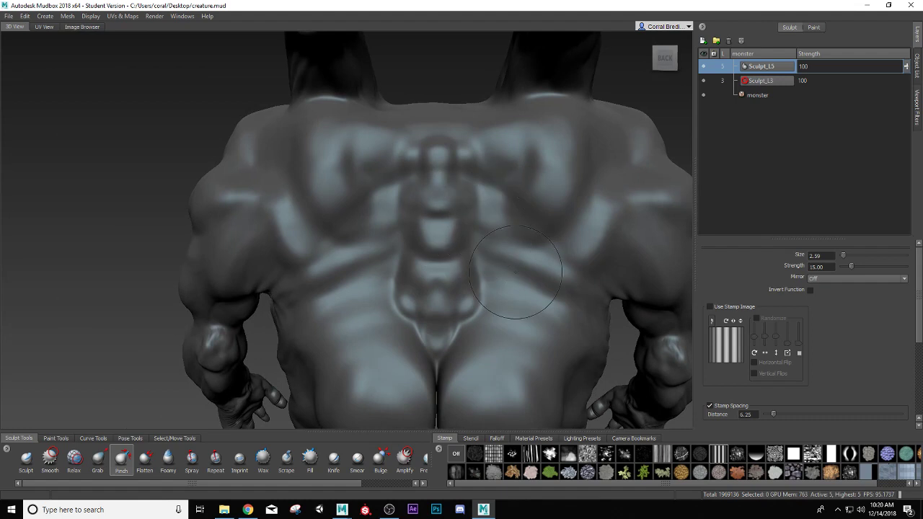
{"action": "left_click_drag", "start_coordinate": [498, 295], "coordinate": [404, 256], "text": "alt"}
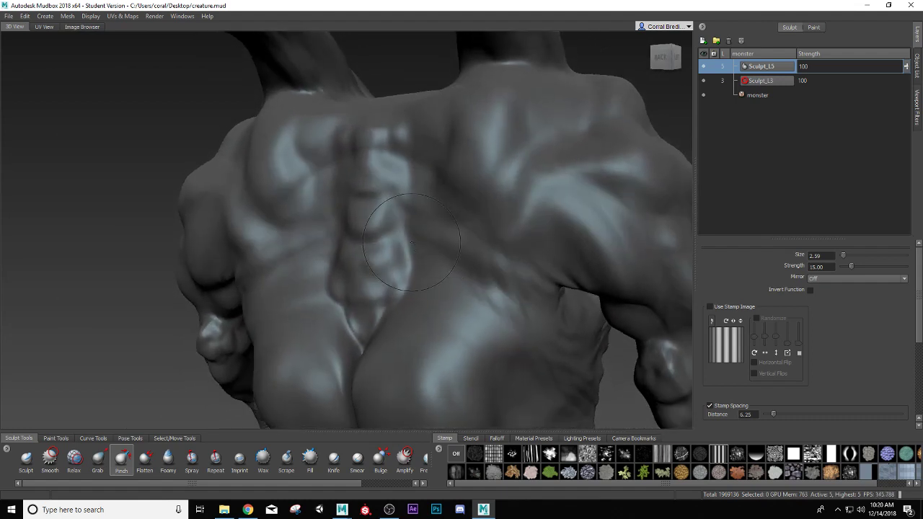
{"action": "left_click_drag", "start_coordinate": [470, 309], "coordinate": [548, 321], "text": "alt"}
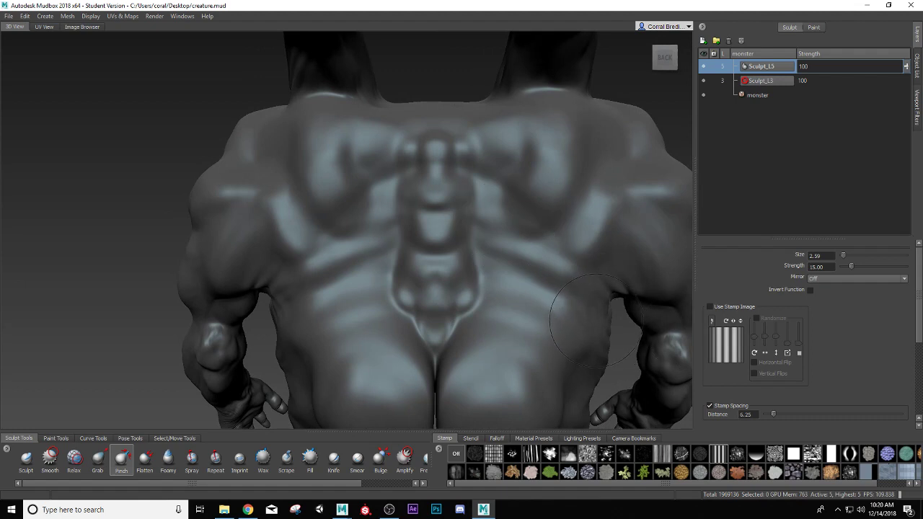
Step: Set up the Sculpt tool without a stamp image, with LocalX mirroring, size 0.66 and strength 0.30
{"action": "left_click", "coordinate": [26, 459]}
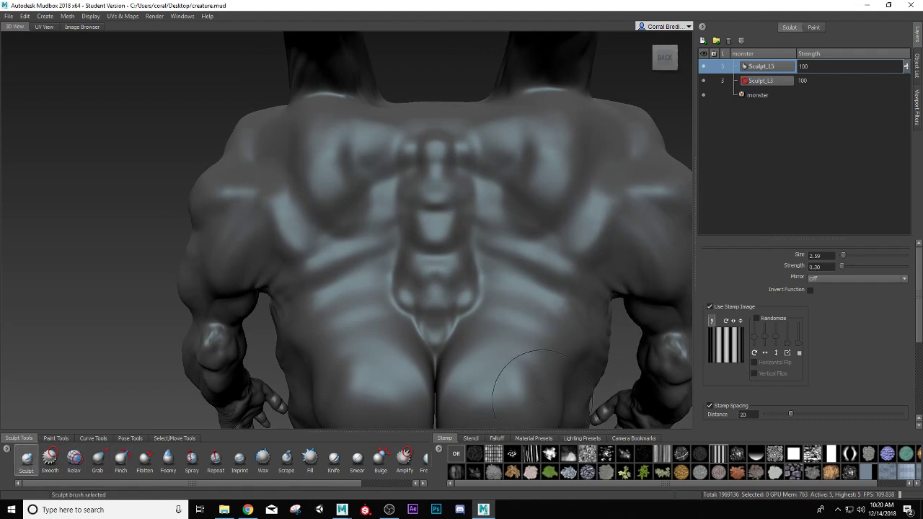
{"action": "left_click", "coordinate": [711, 307]}
{"action": "left_click", "coordinate": [824, 278]}
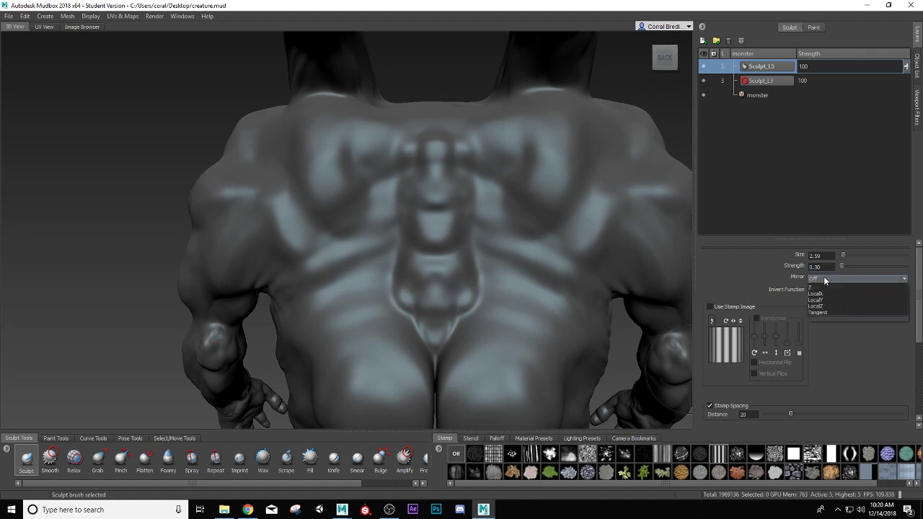
{"action": "left_click", "coordinate": [816, 312]}
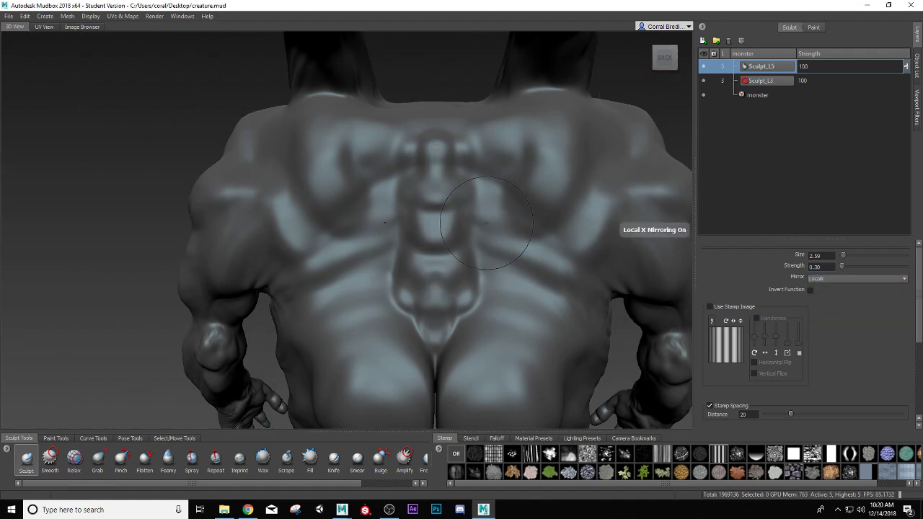
{"action": "key", "text": "b"}
{"action": "left_click_drag", "start_coordinate": [489, 215], "coordinate": [455, 215]}
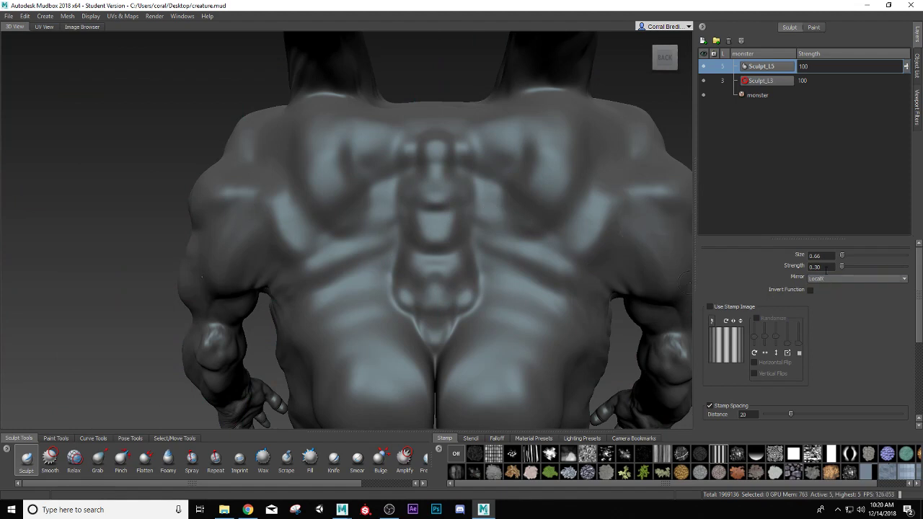
{"action": "scroll", "coordinate": [736, 358], "scroll_direction": "down", "scroll_amount": 3}
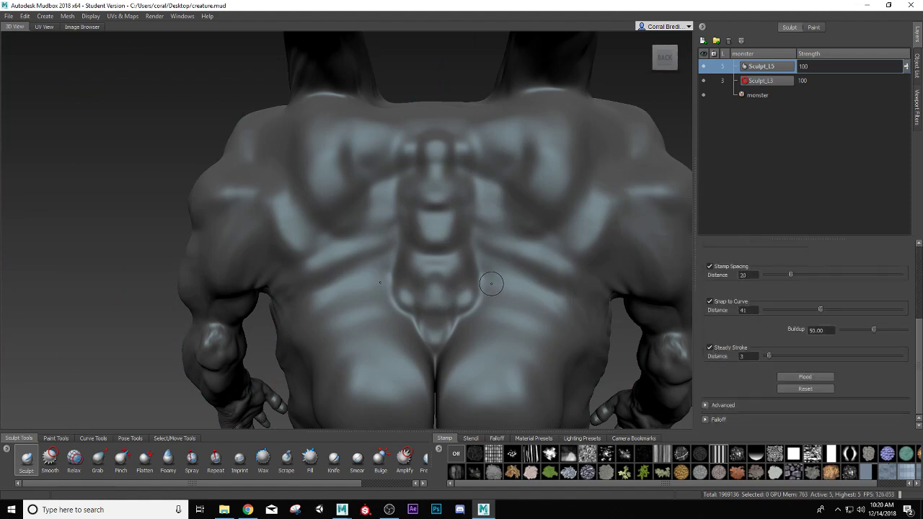
Step: Carve mirrored arched grooves on both sides of the upper spine and disable Steady Stroke
{"action": "right_click_drag", "start_coordinate": [491, 283], "coordinate": [596, 209], "text": "alt"}
{"action": "middle_click_drag", "start_coordinate": [598, 206], "coordinate": [468, 233], "text": "alt"}
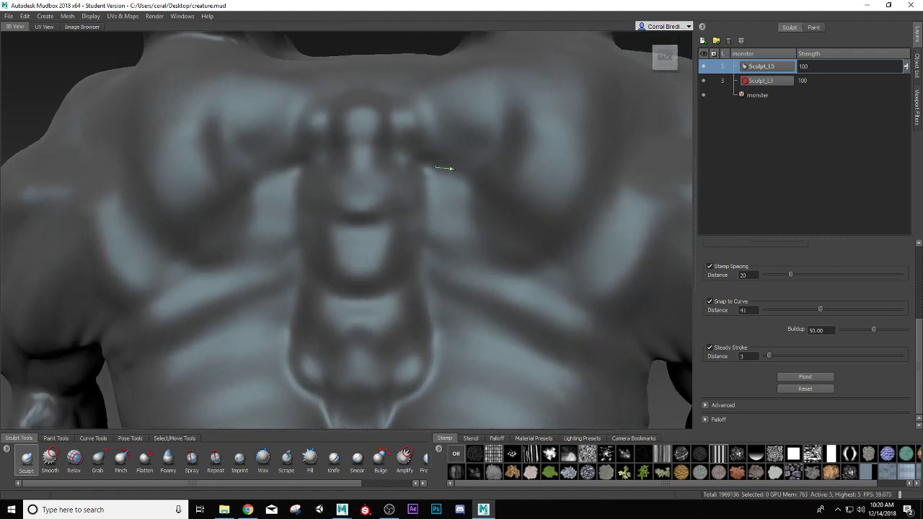
{"action": "mouse_move", "coordinate": [443, 168]}
{"action": "left_mouse_down"}
{"action": "mouse_move", "coordinate": [469, 186]}
{"action": "mouse_move", "coordinate": [488, 253]}
{"action": "mouse_move", "coordinate": [511, 287]}
{"action": "mouse_move", "coordinate": [421, 229]}
{"action": "left_mouse_up"}
{"action": "left_click_drag", "start_coordinate": [370, 153], "coordinate": [363, 225]}
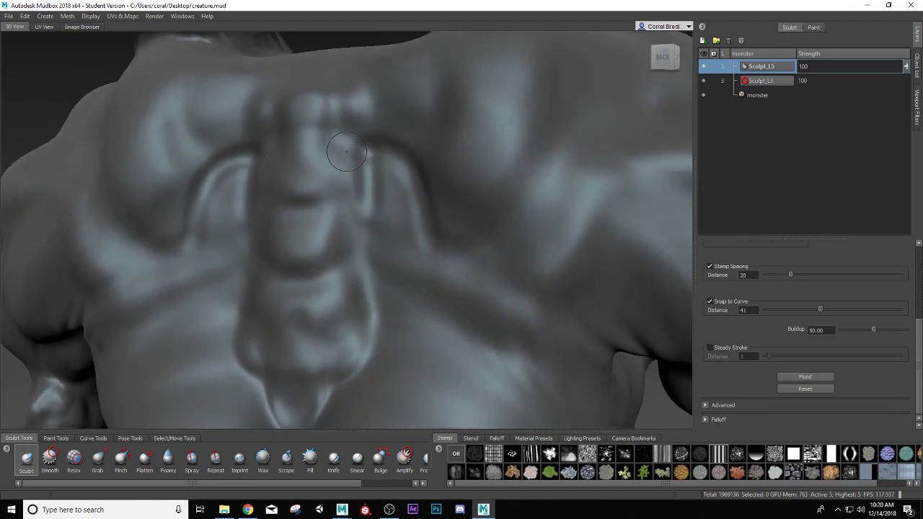
Step: Carve the sides and lower edges of the individual vertebrae down the middle of the back
{"action": "mouse_move", "coordinate": [365, 152]}
{"action": "left_mouse_down"}
{"action": "mouse_move", "coordinate": [363, 198]}
{"action": "mouse_move", "coordinate": [348, 204]}
{"action": "mouse_move", "coordinate": [366, 205]}
{"action": "mouse_move", "coordinate": [363, 249]}
{"action": "left_mouse_up"}
{"action": "mouse_move", "coordinate": [356, 215]}
{"action": "left_mouse_down"}
{"action": "mouse_move", "coordinate": [349, 261]}
{"action": "mouse_move", "coordinate": [315, 278]}
{"action": "mouse_move", "coordinate": [331, 278]}
{"action": "left_mouse_up"}
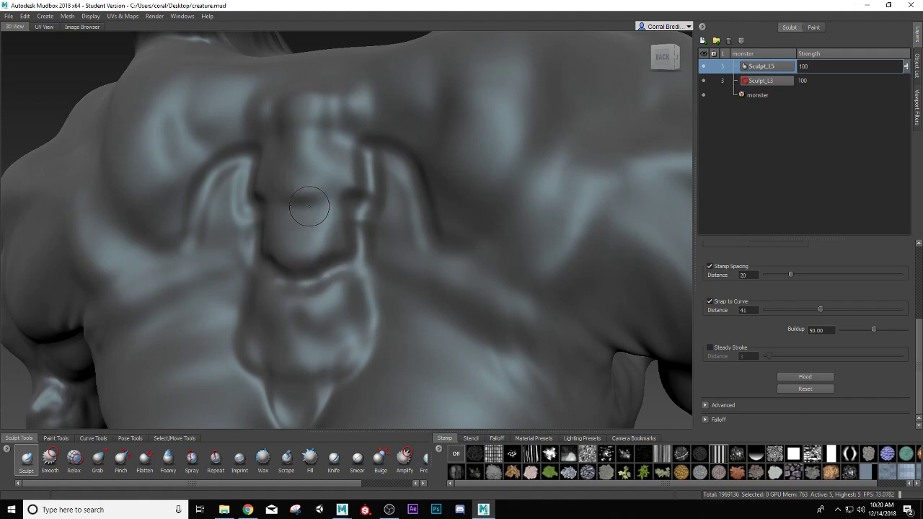
{"action": "mouse_move", "coordinate": [307, 211]}
{"action": "left_mouse_down"}
{"action": "mouse_move", "coordinate": [351, 198]}
{"action": "mouse_move", "coordinate": [302, 211]}
{"action": "mouse_move", "coordinate": [268, 192]}
{"action": "mouse_move", "coordinate": [255, 259]}
{"action": "mouse_move", "coordinate": [245, 243]}
{"action": "mouse_move", "coordinate": [311, 223]}
{"action": "left_mouse_up"}
{"action": "mouse_move", "coordinate": [341, 179]}
{"action": "left_mouse_down"}
{"action": "mouse_move", "coordinate": [344, 231]}
{"action": "mouse_move", "coordinate": [318, 245]}
{"action": "mouse_move", "coordinate": [292, 232]}
{"action": "mouse_move", "coordinate": [318, 247]}
{"action": "left_mouse_up"}
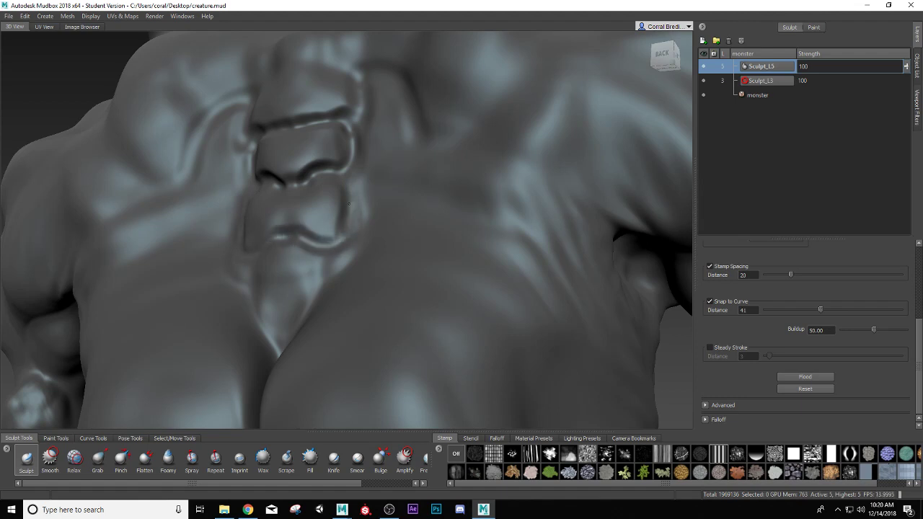
{"action": "left_click_drag", "start_coordinate": [349, 204], "coordinate": [357, 185]}
Step: Define the lowest vertebra's edges and build up rounded bumps on the vertebra below the arched grooves
{"action": "left_click_drag", "start_coordinate": [326, 284], "coordinate": [354, 291], "text": "alt"}
{"action": "middle_click_drag", "start_coordinate": [354, 291], "coordinate": [343, 267], "text": "alt"}
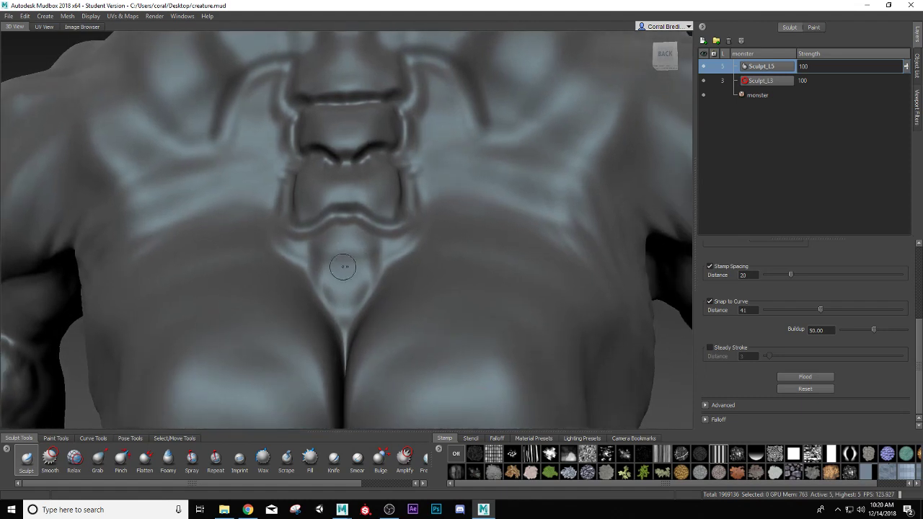
{"action": "mouse_move", "coordinate": [363, 251]}
{"action": "left_mouse_down", "text": "alt"}
{"action": "mouse_move", "coordinate": [359, 287]}
{"action": "mouse_move", "coordinate": [371, 321]}
{"action": "mouse_move", "coordinate": [374, 310]}
{"action": "mouse_move", "coordinate": [350, 370]}
{"action": "left_mouse_up", "text": "alt"}
{"action": "left_click_drag", "start_coordinate": [356, 207], "coordinate": [332, 251], "text": "alt"}
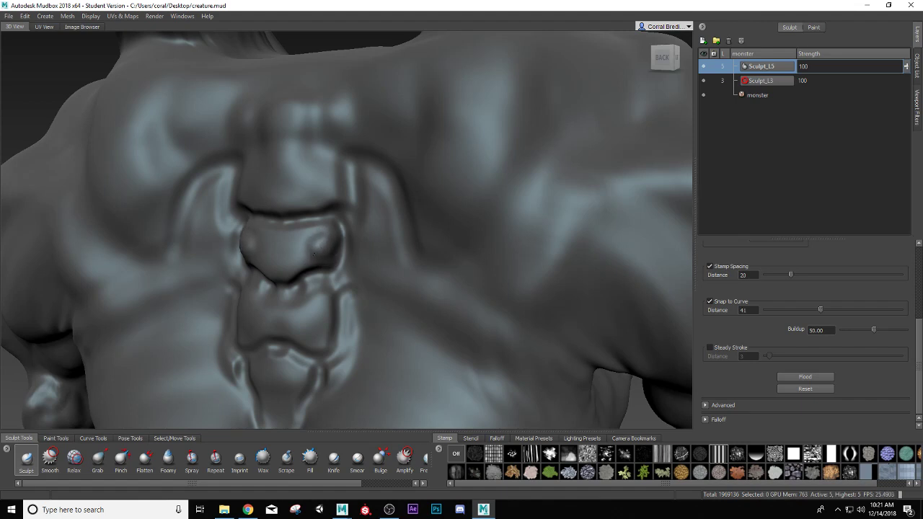
{"action": "mouse_move", "coordinate": [313, 244]}
{"action": "left_mouse_down"}
{"action": "mouse_move", "coordinate": [305, 235]}
{"action": "mouse_move", "coordinate": [298, 261]}
{"action": "mouse_move", "coordinate": [304, 239]}
{"action": "mouse_move", "coordinate": [291, 261]}
{"action": "mouse_move", "coordinate": [282, 254]}
{"action": "mouse_move", "coordinate": [276, 263]}
{"action": "mouse_move", "coordinate": [291, 246]}
{"action": "left_mouse_up"}
{"action": "mouse_move", "coordinate": [294, 291]}
{"action": "left_mouse_down", "text": "alt"}
{"action": "mouse_move", "coordinate": [263, 268]}
{"action": "mouse_move", "coordinate": [257, 283]}
{"action": "mouse_move", "coordinate": [290, 274]}
{"action": "left_mouse_up", "text": "alt"}
{"action": "right_click_drag", "start_coordinate": [269, 252], "coordinate": [295, 246], "text": "alt"}
{"action": "left_click_drag", "start_coordinate": [261, 227], "coordinate": [261, 245]}
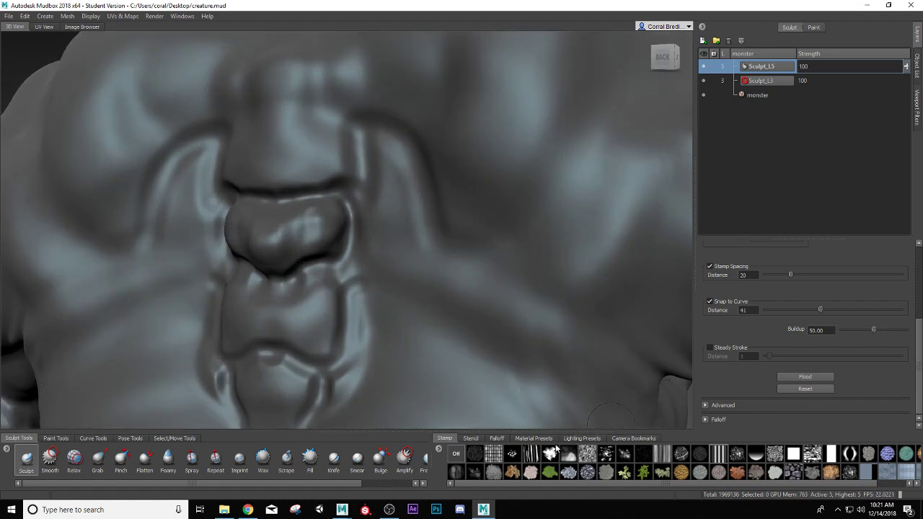
Step: Give the Sculpt tool a rounded falloff and build bulging, bony forms on the lower and topmost vertebrae
{"action": "left_click", "coordinate": [496, 439]}
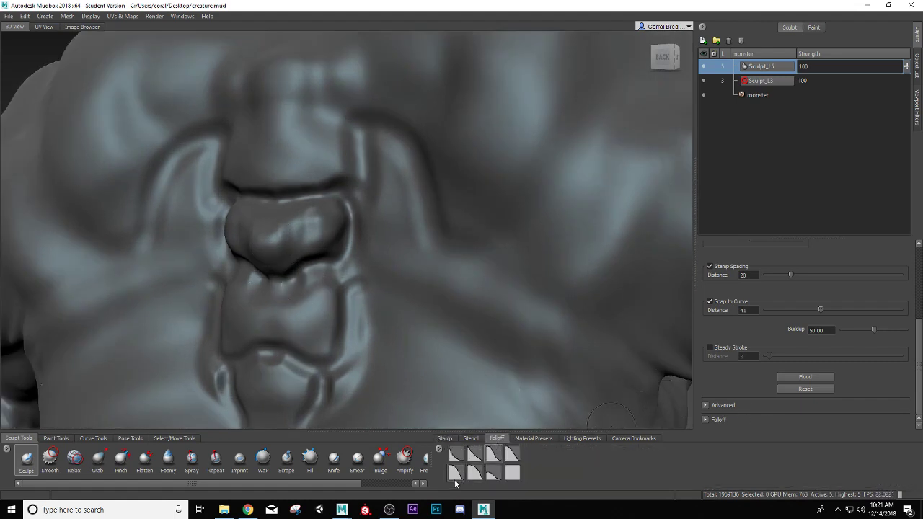
{"action": "left_click", "coordinate": [458, 475]}
{"action": "mouse_move", "coordinate": [298, 338]}
{"action": "left_mouse_down"}
{"action": "mouse_move", "coordinate": [264, 324]}
{"action": "mouse_move", "coordinate": [313, 303]}
{"action": "mouse_move", "coordinate": [320, 345]}
{"action": "mouse_move", "coordinate": [324, 312]}
{"action": "mouse_move", "coordinate": [315, 321]}
{"action": "mouse_move", "coordinate": [350, 301]}
{"action": "mouse_move", "coordinate": [326, 310]}
{"action": "mouse_move", "coordinate": [325, 376]}
{"action": "mouse_move", "coordinate": [328, 350]}
{"action": "left_mouse_up"}
{"action": "right_click_drag", "start_coordinate": [327, 348], "coordinate": [310, 333], "text": "alt"}
{"action": "mouse_move", "coordinate": [310, 333]}
{"action": "left_mouse_down", "text": "alt"}
{"action": "mouse_move", "coordinate": [255, 339]}
{"action": "mouse_move", "coordinate": [272, 326]}
{"action": "left_mouse_up", "text": "alt"}
{"action": "right_click_drag", "start_coordinate": [271, 326], "coordinate": [298, 311], "text": "alt"}
{"action": "mouse_move", "coordinate": [308, 194]}
{"action": "left_mouse_down"}
{"action": "mouse_move", "coordinate": [312, 163]}
{"action": "mouse_move", "coordinate": [320, 196]}
{"action": "mouse_move", "coordinate": [293, 179]}
{"action": "mouse_move", "coordinate": [287, 198]}
{"action": "mouse_move", "coordinate": [283, 117]}
{"action": "mouse_move", "coordinate": [309, 113]}
{"action": "mouse_move", "coordinate": [334, 133]}
{"action": "mouse_move", "coordinate": [340, 112]}
{"action": "mouse_move", "coordinate": [343, 135]}
{"action": "left_mouse_up"}
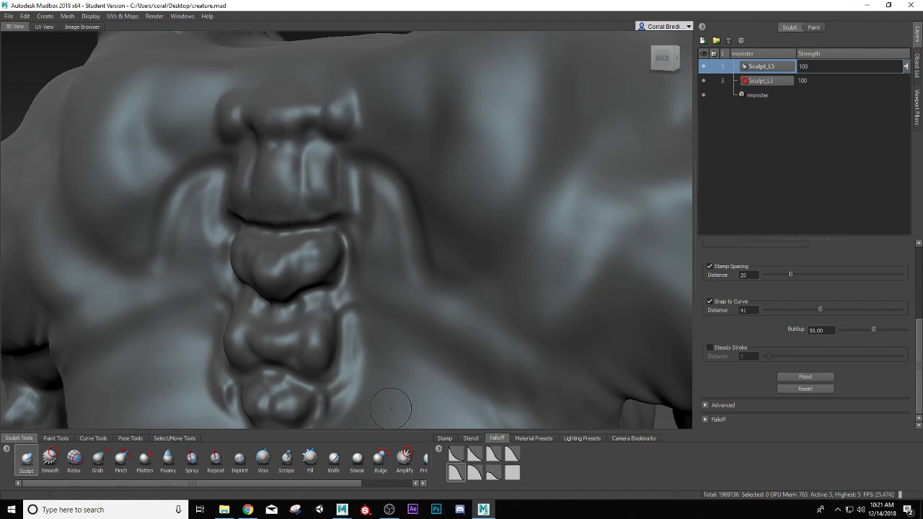
Step: Switch the Sculpt tool to a sharper falloff and define the edges along both sides of the vertebrae
{"action": "left_click", "coordinate": [457, 455]}
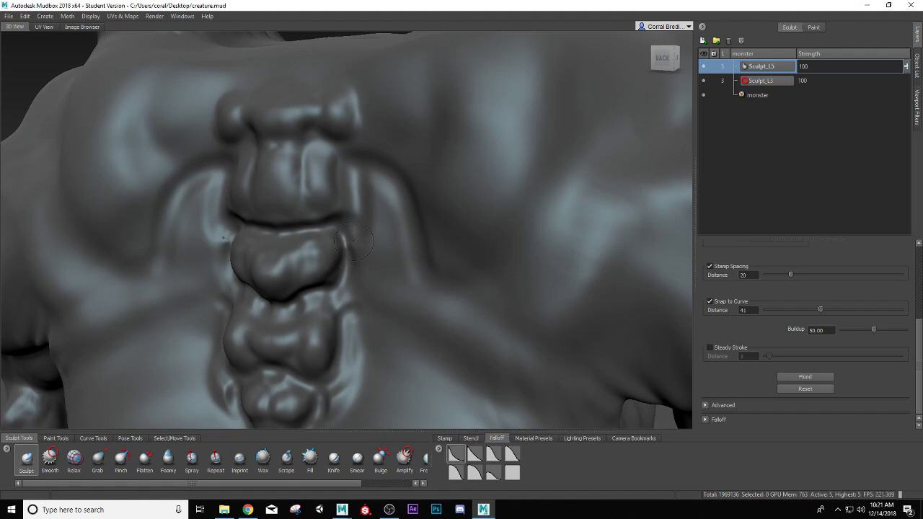
{"action": "left_click_drag", "start_coordinate": [364, 225], "coordinate": [367, 186]}
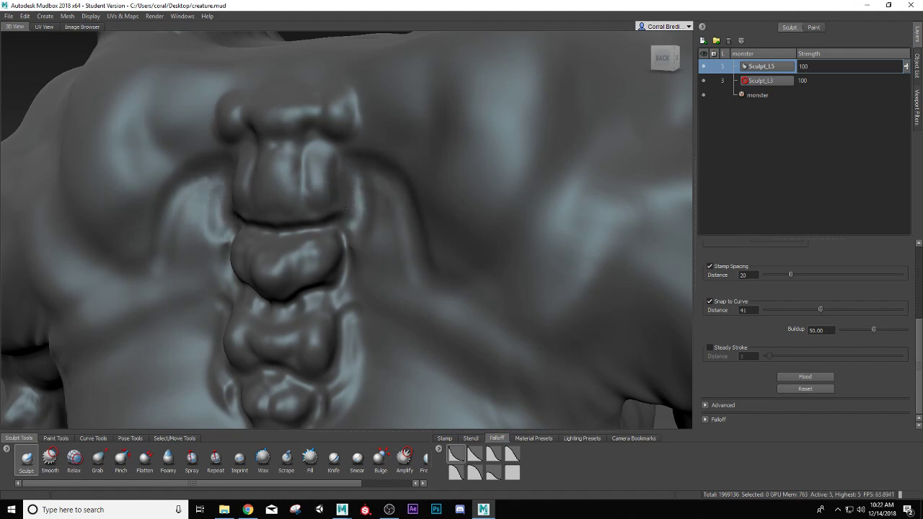
{"action": "mouse_move", "coordinate": [346, 209]}
{"action": "left_mouse_down"}
{"action": "mouse_move", "coordinate": [343, 263]}
{"action": "mouse_move", "coordinate": [352, 271]}
{"action": "mouse_move", "coordinate": [355, 254]}
{"action": "left_mouse_up"}
{"action": "middle_click_drag", "start_coordinate": [327, 280], "coordinate": [337, 216], "text": "alt"}
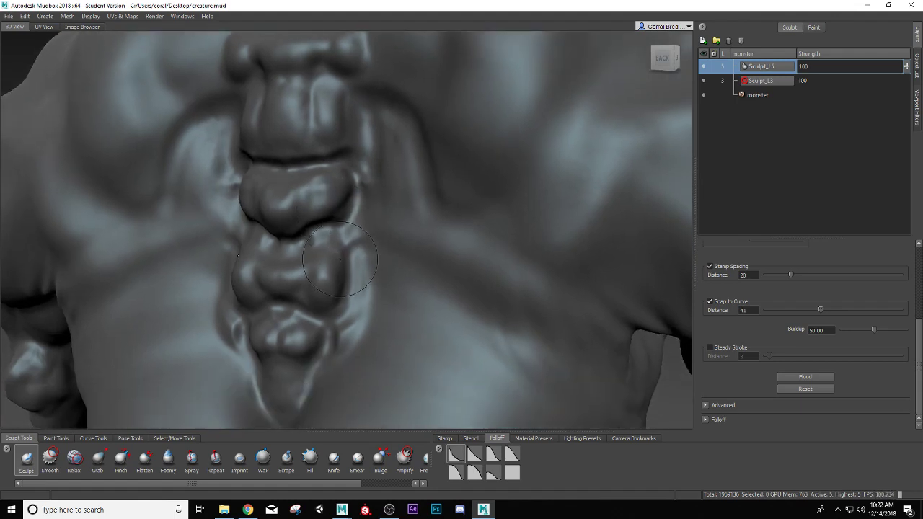
{"action": "mouse_move", "coordinate": [359, 287]}
{"action": "left_mouse_down"}
{"action": "mouse_move", "coordinate": [353, 241]}
{"action": "mouse_move", "coordinate": [364, 307]}
{"action": "mouse_move", "coordinate": [342, 343]}
{"action": "mouse_move", "coordinate": [356, 337]}
{"action": "mouse_move", "coordinate": [353, 327]}
{"action": "left_mouse_up"}
Step: Enlarge the brush and smooth the vertebrae and the skin around them into softer forms
{"action": "right_click_drag", "start_coordinate": [332, 257], "coordinate": [280, 238], "text": "alt"}
{"action": "left_click_drag", "start_coordinate": [280, 238], "coordinate": [336, 235], "text": "alt"}
{"action": "key", "text": "b"}
{"action": "left_click_drag", "start_coordinate": [395, 217], "coordinate": [419, 216]}
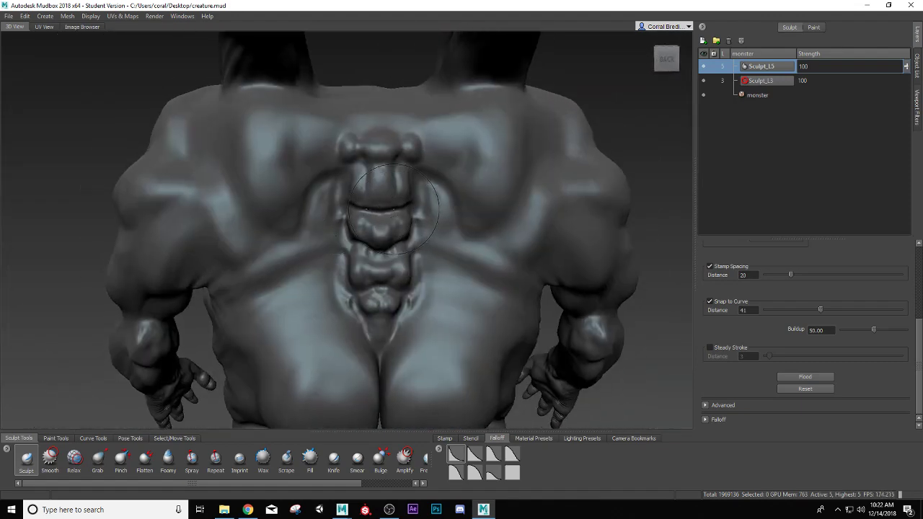
{"action": "right_click_drag", "start_coordinate": [411, 215], "coordinate": [424, 206], "text": "alt"}
{"action": "mouse_move", "coordinate": [424, 206]}
{"action": "left_mouse_down", "text": "alt"}
{"action": "mouse_move", "coordinate": [453, 191]}
{"action": "mouse_move", "coordinate": [466, 168]}
{"action": "left_mouse_up", "text": "alt"}
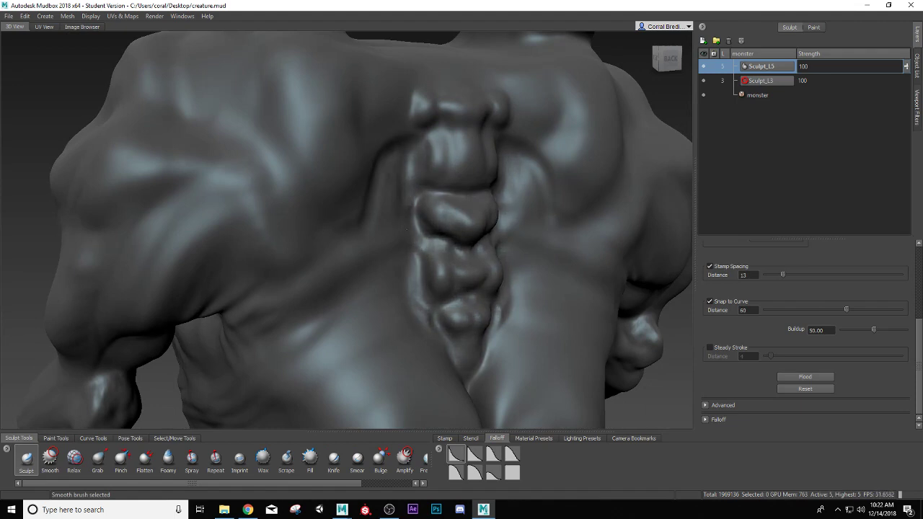
{"action": "left_click_drag", "start_coordinate": [428, 350], "coordinate": [403, 286], "text": "alt"}
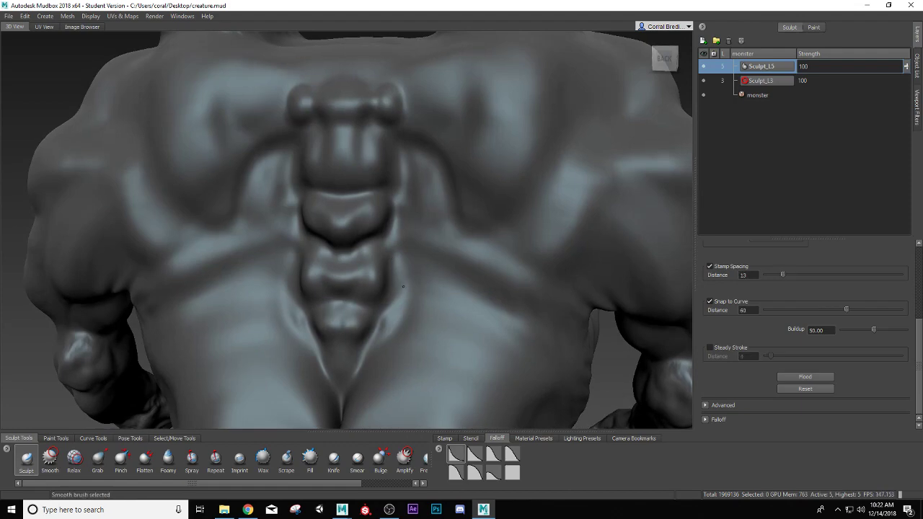
{"action": "right_click_drag", "start_coordinate": [442, 258], "coordinate": [419, 271], "text": "alt"}
{"action": "mouse_move", "coordinate": [418, 271]}
{"action": "left_mouse_down", "text": "alt"}
{"action": "mouse_move", "coordinate": [383, 266]}
{"action": "mouse_move", "coordinate": [492, 265]}
{"action": "mouse_move", "coordinate": [415, 261]}
{"action": "left_mouse_up", "text": "alt"}
{"action": "right_click_drag", "start_coordinate": [382, 231], "coordinate": [411, 191], "text": "alt"}
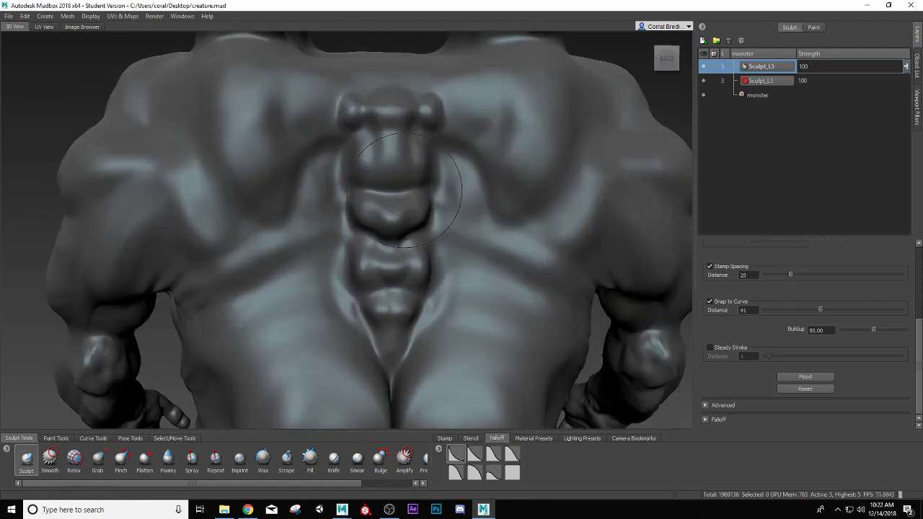
Step: Carve sharp mirrored grooves along the arches beside the upper vertebrae, curving down beneath the shoulder blades
{"action": "middle_click_drag", "start_coordinate": [433, 190], "coordinate": [406, 256], "text": "alt"}
{"action": "right_click_drag", "start_coordinate": [406, 256], "coordinate": [426, 230], "text": "alt"}
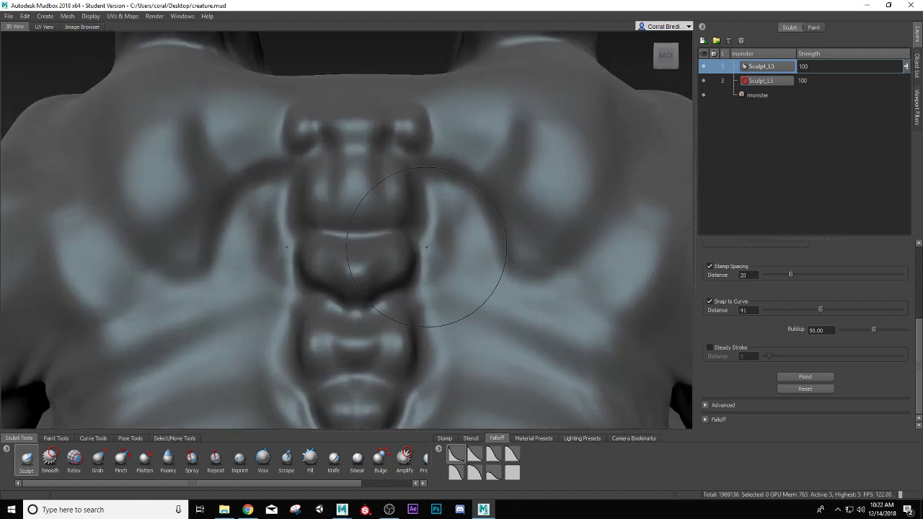
{"action": "mouse_move", "coordinate": [424, 230]}
{"action": "left_mouse_down"}
{"action": "mouse_move", "coordinate": [410, 230]}
{"action": "mouse_move", "coordinate": [450, 206]}
{"action": "left_mouse_up"}
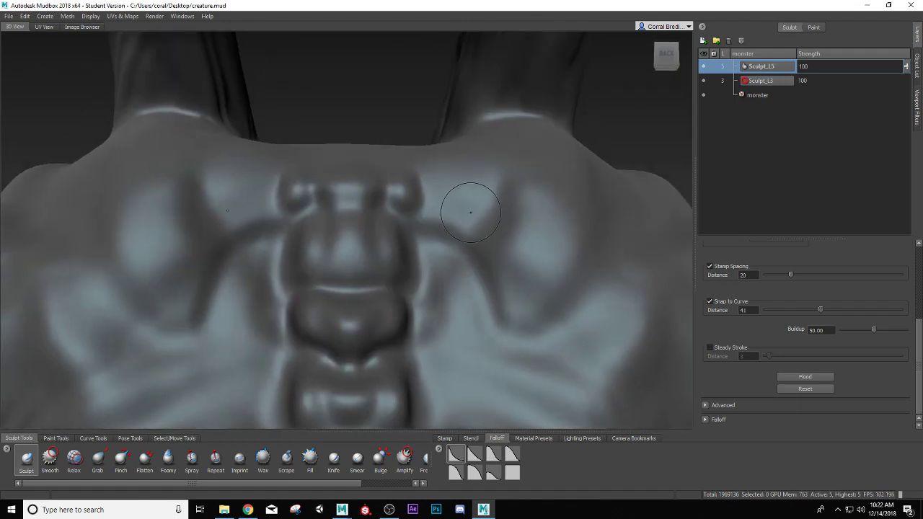
{"action": "right_click_drag", "start_coordinate": [478, 202], "coordinate": [472, 202], "text": "alt"}
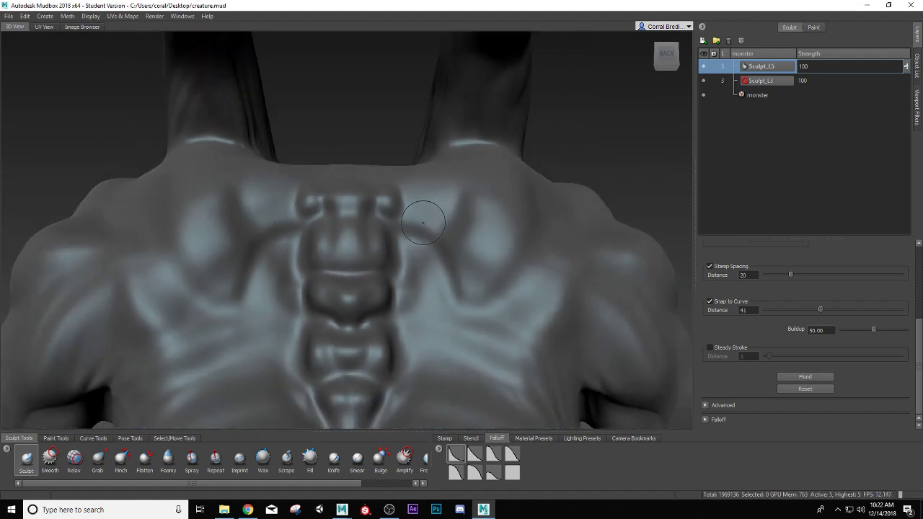
{"action": "mouse_move", "coordinate": [422, 219]}
{"action": "right_mouse_down", "text": "alt"}
{"action": "mouse_move", "coordinate": [437, 218]}
{"action": "mouse_move", "coordinate": [413, 277]}
{"action": "right_mouse_up", "text": "alt"}
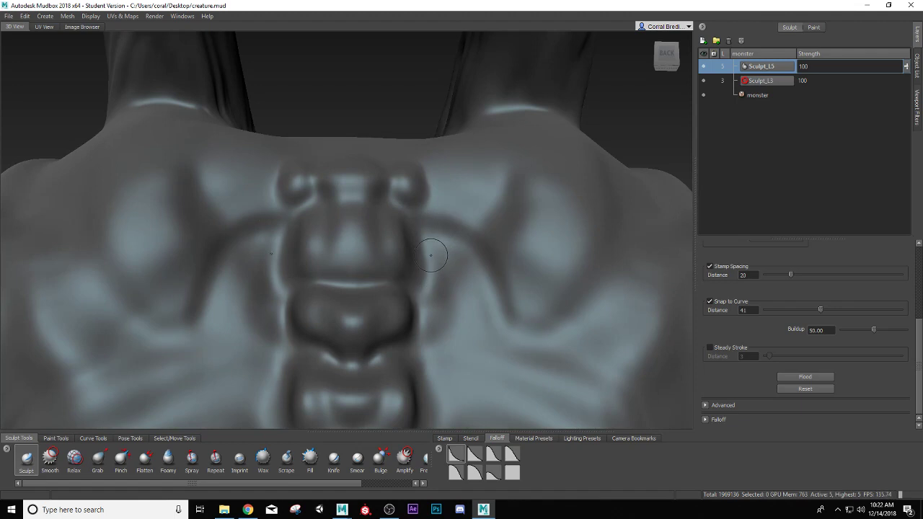
{"action": "left_click_drag", "start_coordinate": [428, 236], "coordinate": [485, 226]}
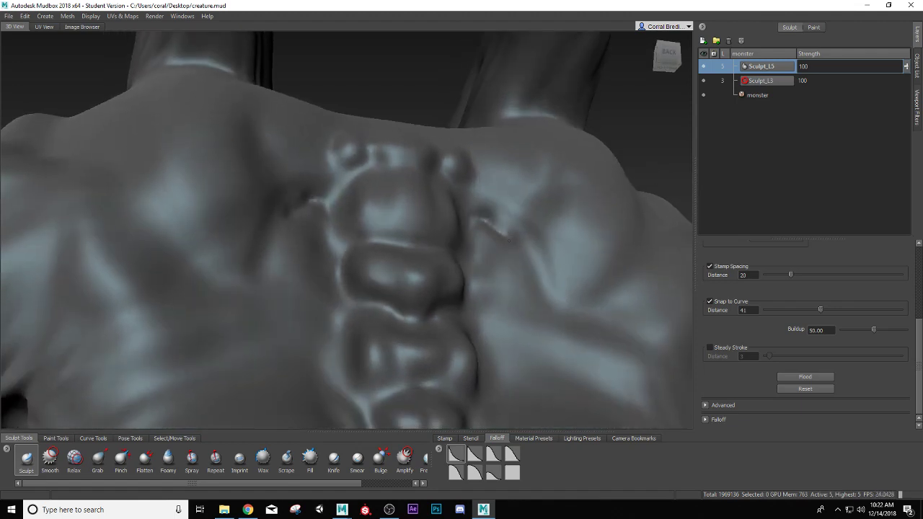
{"action": "left_click_drag", "start_coordinate": [510, 232], "coordinate": [539, 286]}
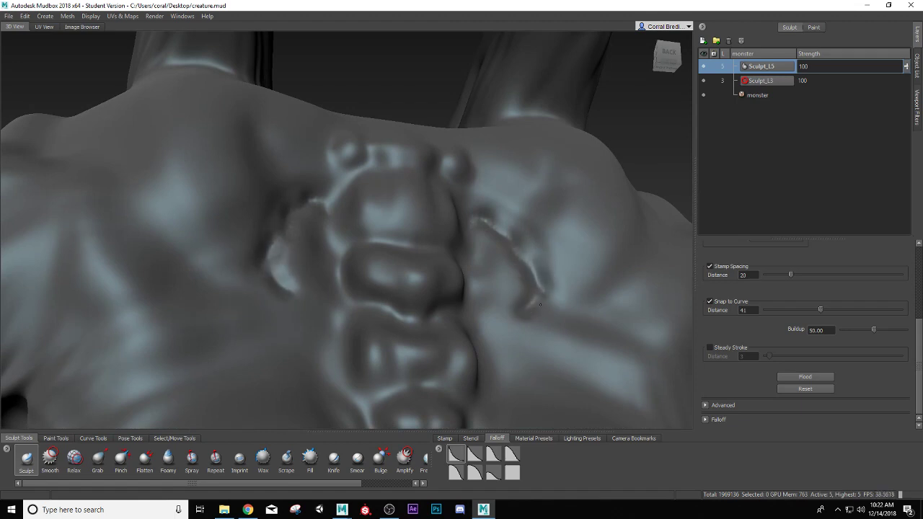
{"action": "mouse_move", "coordinate": [545, 313]}
{"action": "left_mouse_down"}
{"action": "mouse_move", "coordinate": [428, 315]}
{"action": "mouse_move", "coordinate": [426, 302]}
{"action": "mouse_move", "coordinate": [483, 271]}
{"action": "left_mouse_up"}
Step: Extend the mirrored grooves outward beneath the shoulder blades and up toward the shoulders
{"action": "mouse_move", "coordinate": [433, 305]}
{"action": "left_mouse_down"}
{"action": "mouse_move", "coordinate": [501, 250]}
{"action": "mouse_move", "coordinate": [478, 268]}
{"action": "left_mouse_up"}
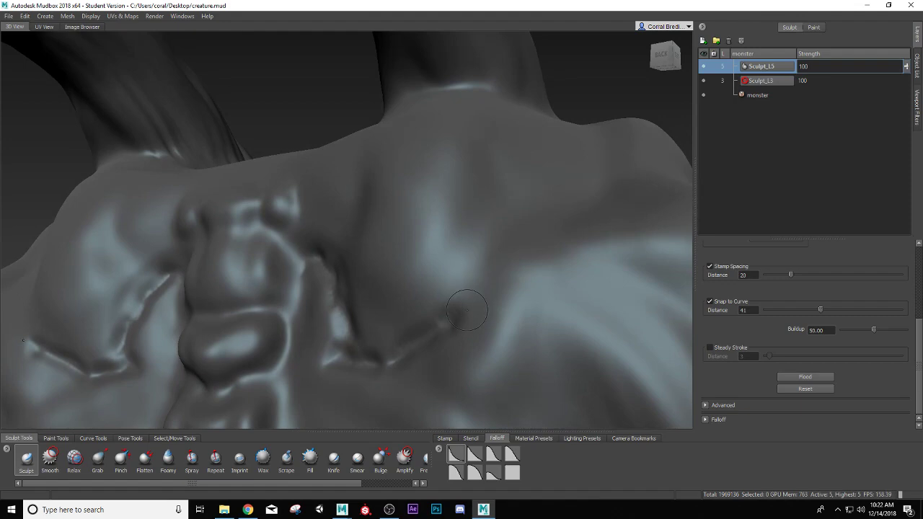
{"action": "left_click_drag", "start_coordinate": [469, 312], "coordinate": [525, 229]}
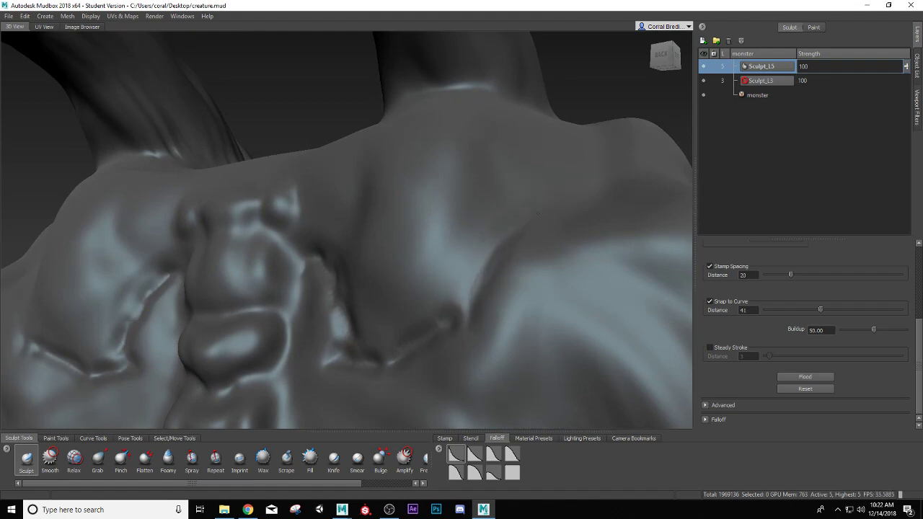
{"action": "left_click_drag", "start_coordinate": [477, 261], "coordinate": [510, 295], "text": "alt"}
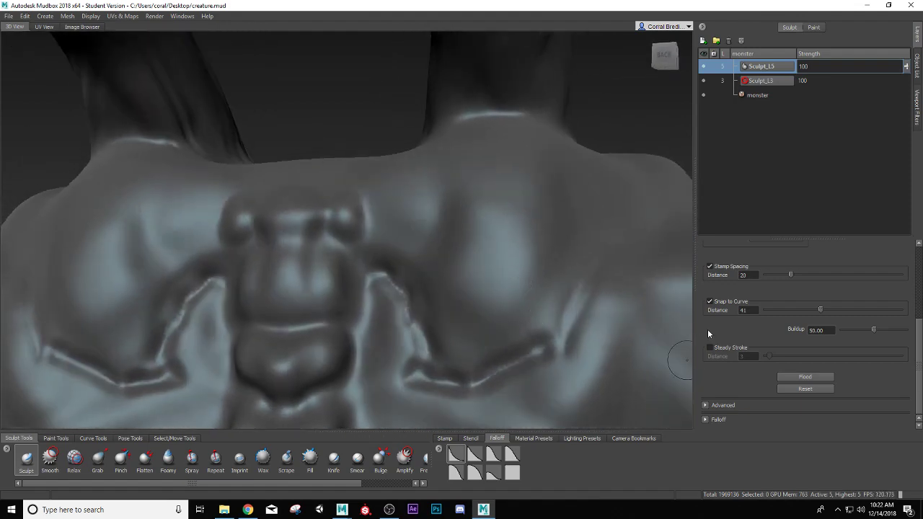
Step: Disable Stamp Spacing and deepen the shoulder-blade grooves into continuous creases running up over the shoulders
{"action": "left_click", "coordinate": [709, 267]}
{"action": "mouse_move", "coordinate": [603, 266]}
{"action": "left_mouse_down"}
{"action": "mouse_move", "coordinate": [555, 347]}
{"action": "mouse_move", "coordinate": [566, 317]}
{"action": "mouse_move", "coordinate": [539, 348]}
{"action": "mouse_move", "coordinate": [472, 377]}
{"action": "mouse_move", "coordinate": [436, 379]}
{"action": "mouse_move", "coordinate": [431, 370]}
{"action": "mouse_move", "coordinate": [499, 361]}
{"action": "mouse_move", "coordinate": [505, 328]}
{"action": "mouse_move", "coordinate": [493, 304]}
{"action": "mouse_move", "coordinate": [474, 288]}
{"action": "mouse_move", "coordinate": [437, 281]}
{"action": "mouse_move", "coordinate": [427, 306]}
{"action": "left_mouse_up"}
{"action": "scroll", "coordinate": [436, 338], "scroll_direction": "down", "scroll_amount": 3}
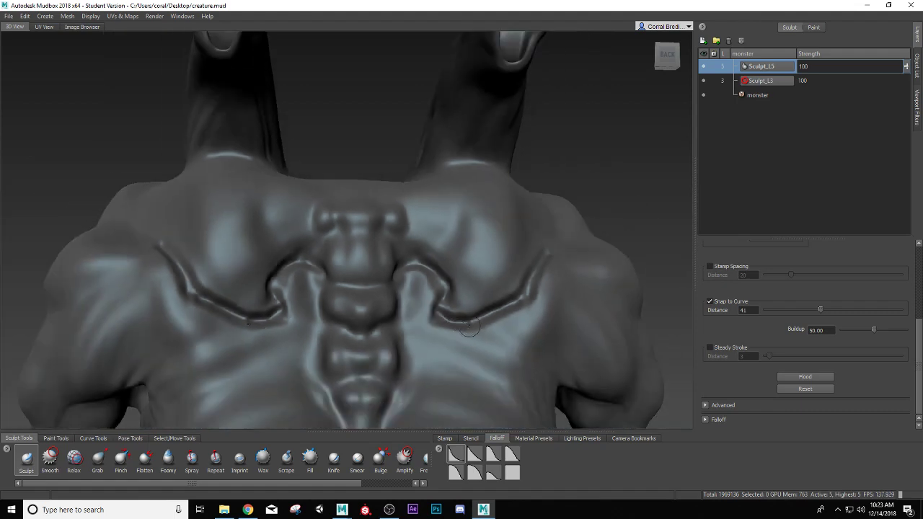
{"action": "left_click_drag", "start_coordinate": [470, 332], "coordinate": [462, 348], "text": "alt"}
{"action": "middle_click_drag", "start_coordinate": [474, 314], "coordinate": [465, 260], "text": "alt"}
{"action": "mouse_move", "coordinate": [465, 260]}
{"action": "left_mouse_down", "text": "alt"}
{"action": "mouse_move", "coordinate": [436, 261]}
{"action": "mouse_move", "coordinate": [398, 284]}
{"action": "mouse_move", "coordinate": [378, 249]}
{"action": "mouse_move", "coordinate": [395, 225]}
{"action": "left_mouse_up", "text": "alt"}
{"action": "left_click_drag", "start_coordinate": [373, 288], "coordinate": [424, 274], "text": "alt"}
{"action": "right_click_drag", "start_coordinate": [403, 261], "coordinate": [499, 249], "text": "alt"}
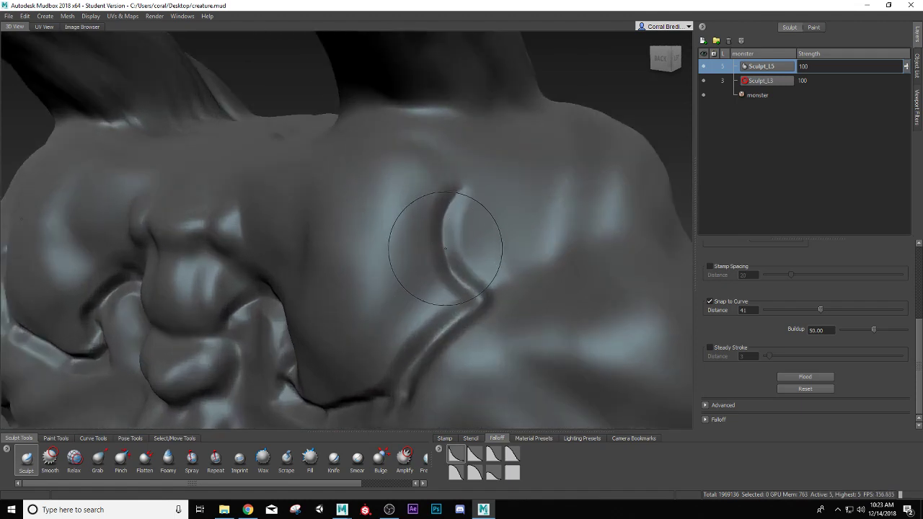
Step: Smooth the outer ends of the creases so they fade into the shoulders
{"action": "mouse_move", "coordinate": [445, 215]}
{"action": "left_mouse_down", "text": "shift"}
{"action": "mouse_move", "coordinate": [472, 305]}
{"action": "mouse_move", "coordinate": [439, 363]}
{"action": "left_mouse_up", "text": "shift"}
{"action": "left_click_drag", "start_coordinate": [438, 362], "coordinate": [459, 349], "text": "alt"}
{"action": "left_click_drag", "start_coordinate": [503, 269], "coordinate": [447, 344], "text": "shift"}
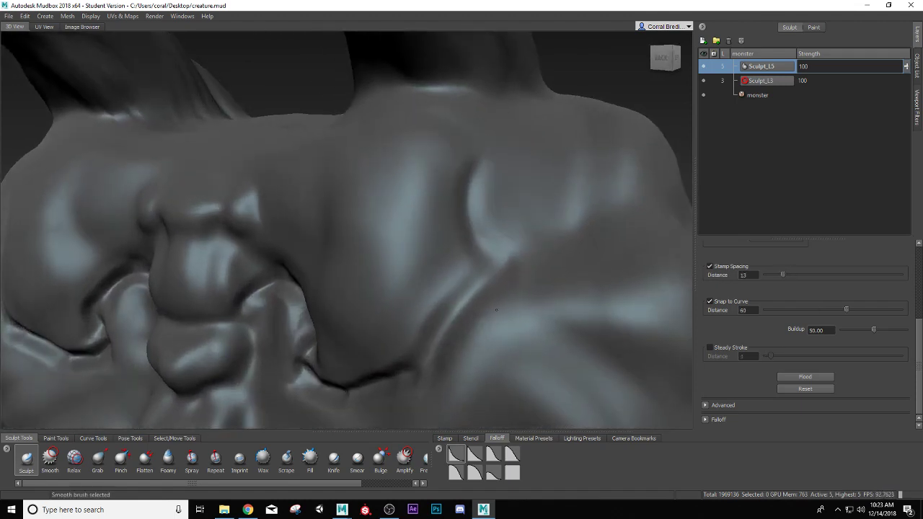
{"action": "left_click_drag", "start_coordinate": [497, 310], "coordinate": [484, 329], "text": "shift"}
{"action": "mouse_move", "coordinate": [485, 329]}
{"action": "left_mouse_down", "text": "alt"}
{"action": "mouse_move", "coordinate": [505, 280]}
{"action": "mouse_move", "coordinate": [492, 254]}
{"action": "mouse_move", "coordinate": [498, 282]}
{"action": "left_mouse_up", "text": "alt"}
{"action": "mouse_move", "coordinate": [454, 257]}
{"action": "left_mouse_down", "text": "shift"}
{"action": "mouse_move", "coordinate": [463, 262]}
{"action": "mouse_move", "coordinate": [448, 255]}
{"action": "left_mouse_up", "text": "shift"}
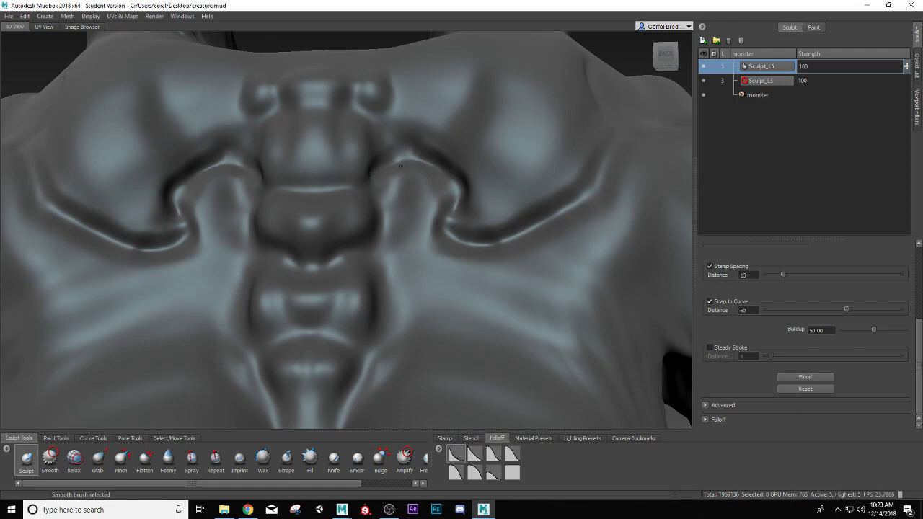
{"action": "left_click_drag", "start_coordinate": [421, 231], "coordinate": [385, 230], "text": "alt"}
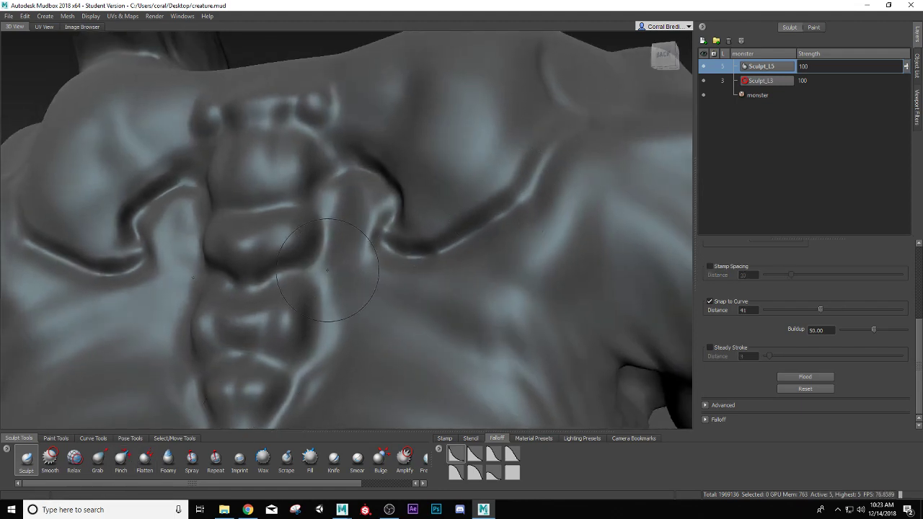
{"action": "left_click_drag", "start_coordinate": [336, 318], "coordinate": [329, 269], "text": "alt"}
{"action": "left_click_drag", "start_coordinate": [419, 225], "coordinate": [396, 225]}
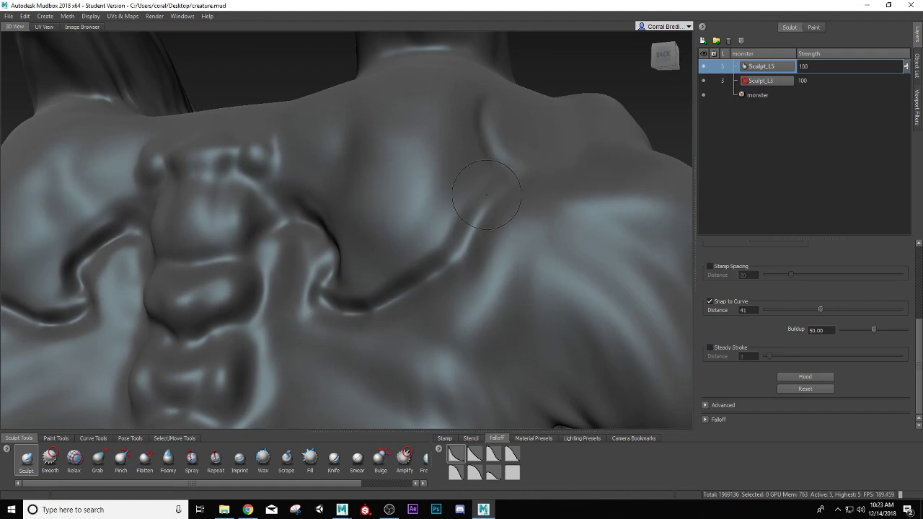
{"action": "left_click_drag", "start_coordinate": [493, 189], "coordinate": [437, 245]}
{"action": "key", "text": "ctrl+z"}
Step: Tighten the mirrored creases around the arches and under the shoulder blades with the Pinch tool
{"action": "left_click", "coordinate": [121, 458]}
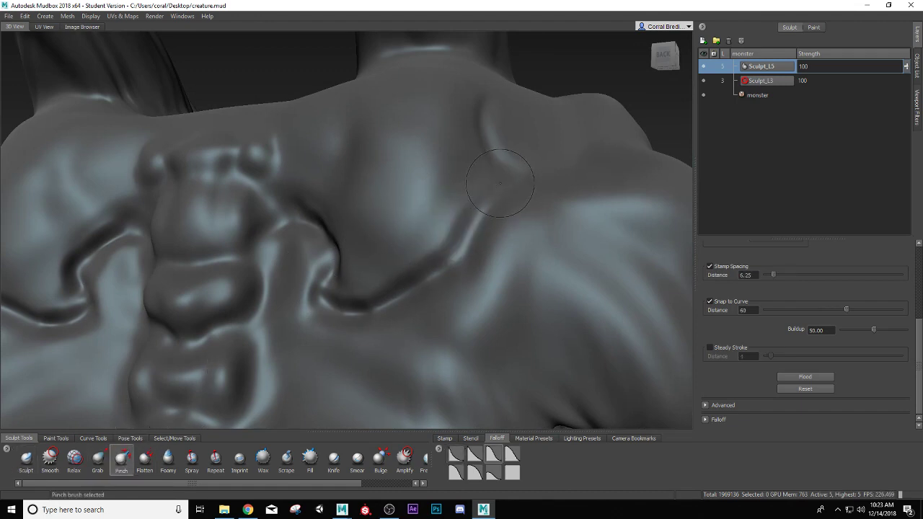
{"action": "left_click_drag", "start_coordinate": [421, 251], "coordinate": [520, 198], "text": "alt"}
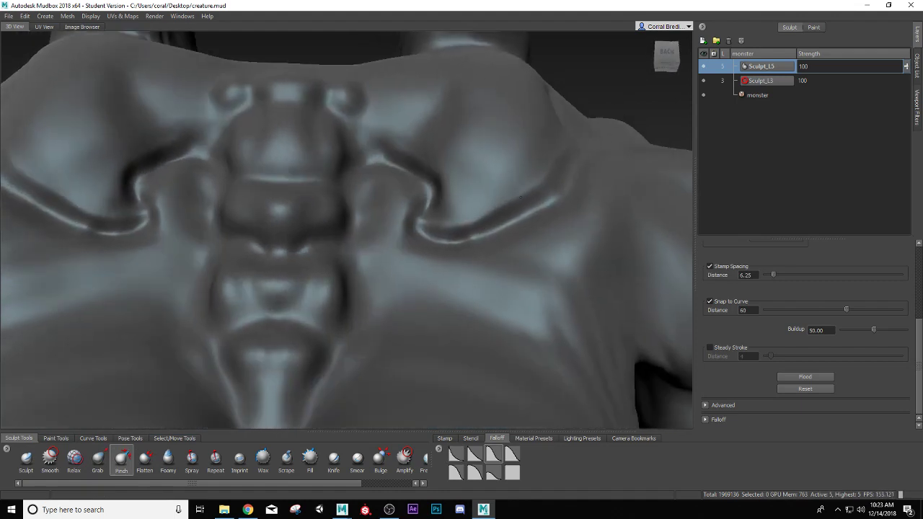
{"action": "mouse_move", "coordinate": [473, 233]}
{"action": "left_mouse_down"}
{"action": "mouse_move", "coordinate": [413, 226]}
{"action": "mouse_move", "coordinate": [461, 266]}
{"action": "left_mouse_up"}
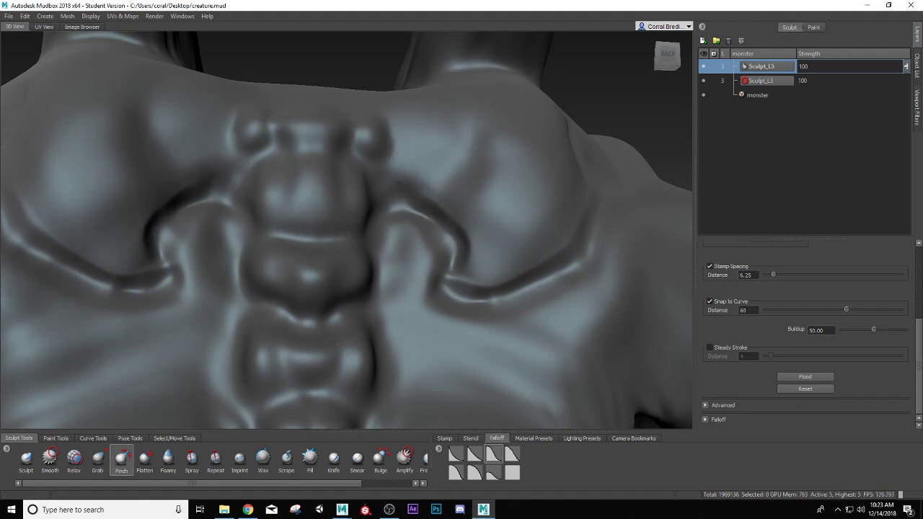
{"action": "scroll", "coordinate": [410, 189], "scroll_direction": "down", "scroll_amount": 5}
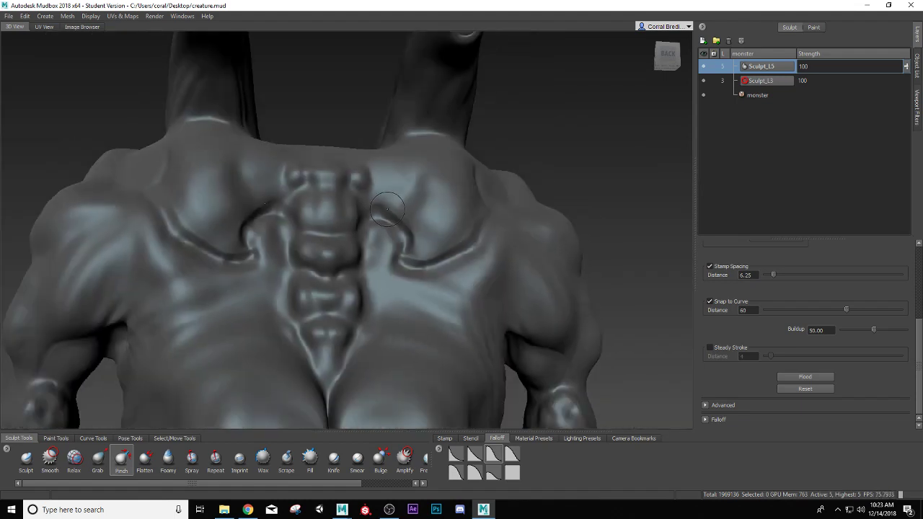
{"action": "mouse_move", "coordinate": [390, 206]}
{"action": "left_mouse_down", "text": "alt"}
{"action": "mouse_move", "coordinate": [326, 232]}
{"action": "mouse_move", "coordinate": [411, 237]}
{"action": "mouse_move", "coordinate": [339, 294]}
{"action": "left_mouse_up", "text": "alt"}
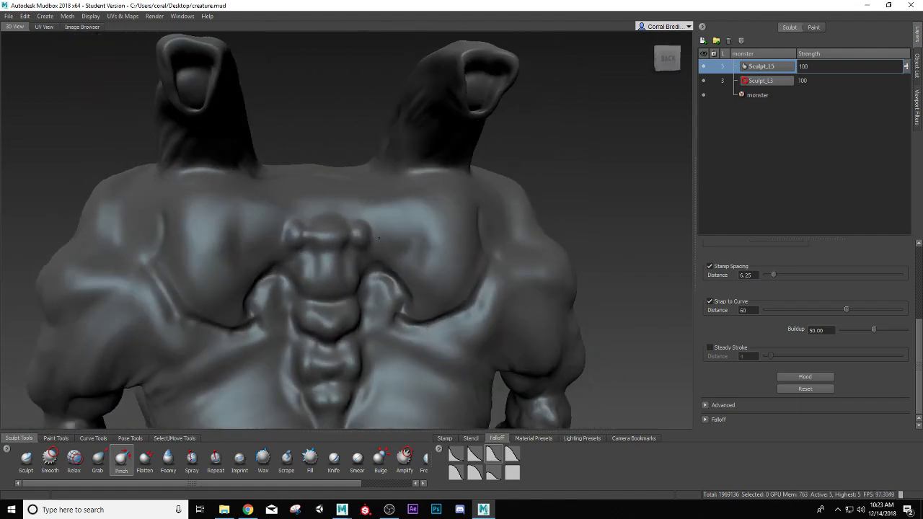
Step: Flatten the raised ridges below the shoulder-blade creases and inside the arches with the Flatten tool
{"action": "middle_click_drag", "start_coordinate": [338, 342], "coordinate": [274, 246], "text": "alt"}
{"action": "right_click_drag", "start_coordinate": [274, 246], "coordinate": [397, 250], "text": "alt"}
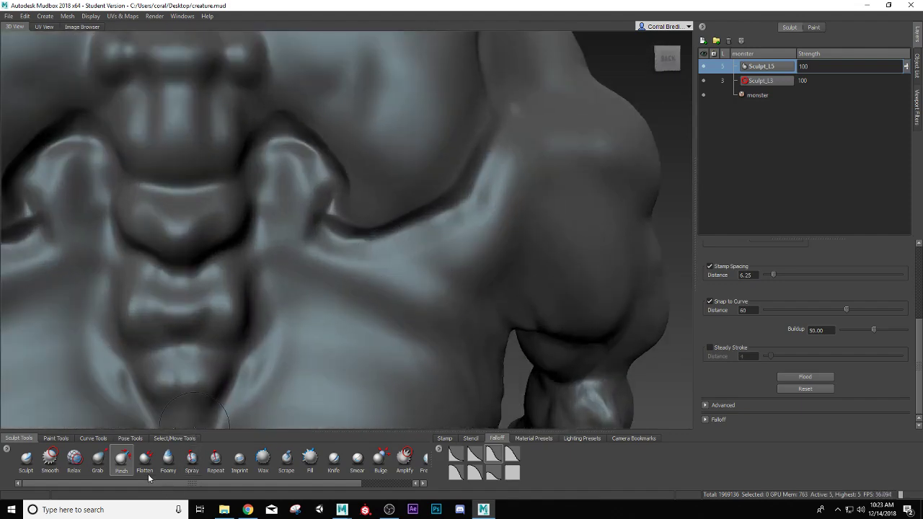
{"action": "left_click", "coordinate": [146, 462]}
{"action": "mouse_move", "coordinate": [360, 274]}
{"action": "left_mouse_down", "text": "alt"}
{"action": "mouse_move", "coordinate": [340, 267]}
{"action": "mouse_move", "coordinate": [404, 254]}
{"action": "mouse_move", "coordinate": [375, 274]}
{"action": "mouse_move", "coordinate": [460, 236]}
{"action": "left_mouse_up", "text": "alt"}
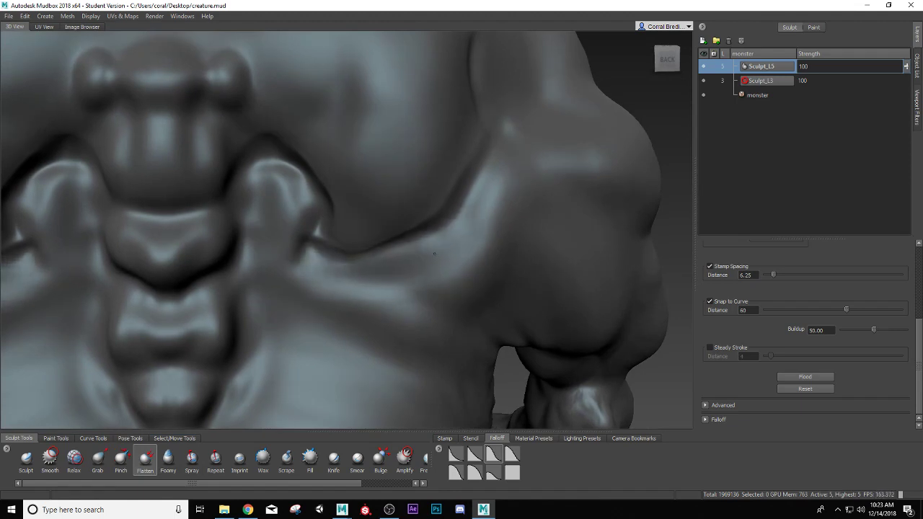
{"action": "mouse_move", "coordinate": [502, 157]}
{"action": "left_mouse_down"}
{"action": "mouse_move", "coordinate": [450, 209]}
{"action": "mouse_move", "coordinate": [317, 202]}
{"action": "mouse_move", "coordinate": [306, 159]}
{"action": "mouse_move", "coordinate": [314, 170]}
{"action": "left_mouse_up"}
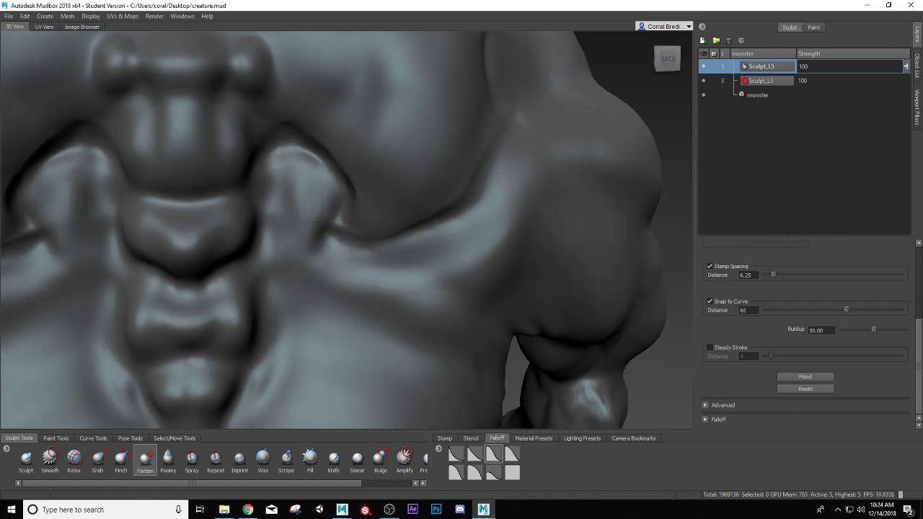
{"action": "mouse_move", "coordinate": [345, 205]}
{"action": "left_mouse_down", "text": "alt"}
{"action": "mouse_move", "coordinate": [430, 206]}
{"action": "mouse_move", "coordinate": [436, 189]}
{"action": "mouse_move", "coordinate": [460, 191]}
{"action": "left_mouse_up", "text": "alt"}
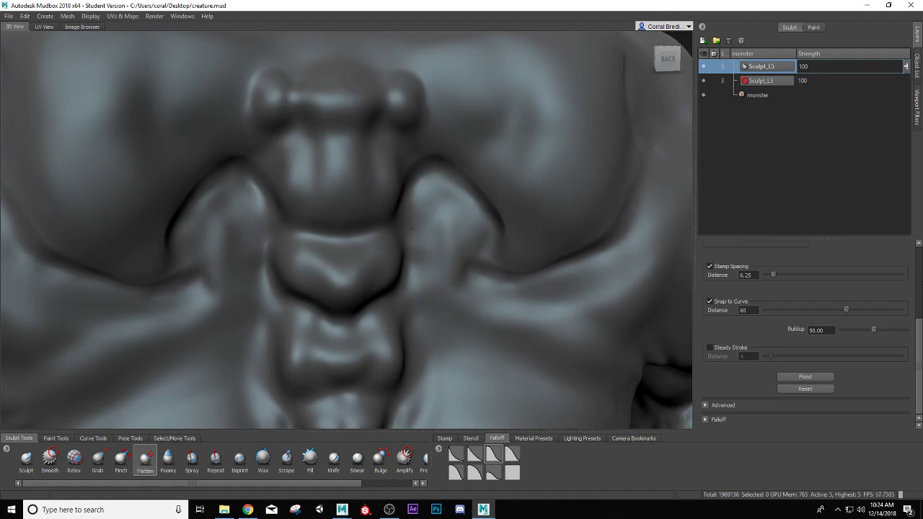
Step: Flatten the skin flanking the middle and lower vertebrae below the arches
{"action": "left_click_drag", "start_coordinate": [430, 248], "coordinate": [380, 260], "text": "alt"}
{"action": "scroll", "coordinate": [380, 259], "scroll_direction": "down", "scroll_amount": 5}
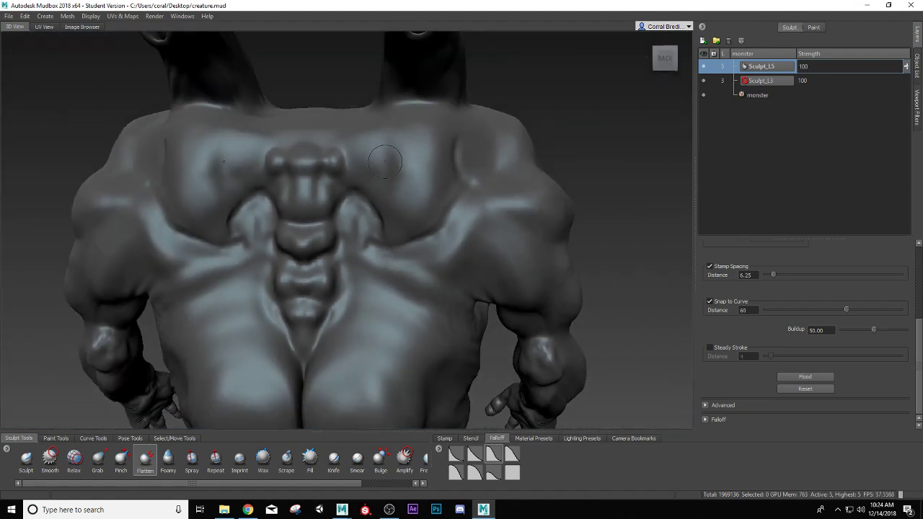
{"action": "scroll", "coordinate": [425, 209], "scroll_direction": "up", "scroll_amount": 3}
{"action": "scroll", "coordinate": [434, 222], "scroll_direction": "up", "scroll_amount": 2}
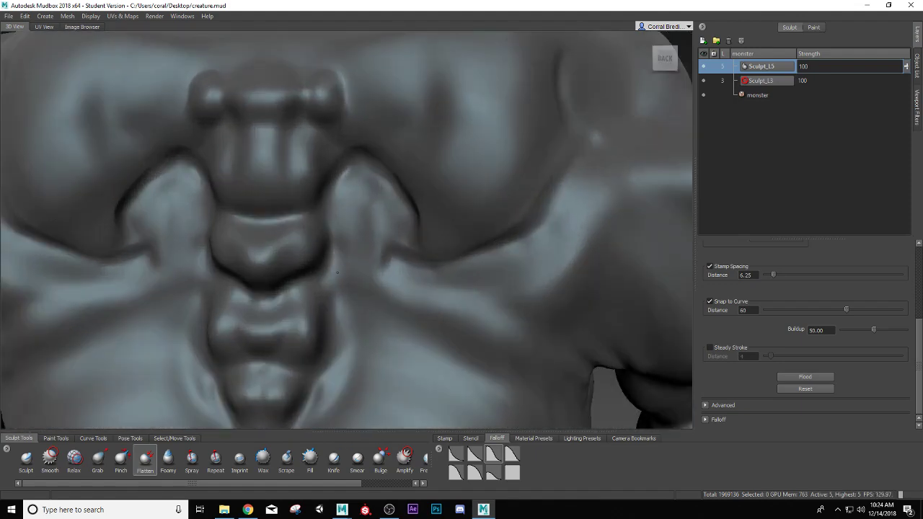
{"action": "left_click_drag", "start_coordinate": [351, 339], "coordinate": [367, 297], "text": "alt"}
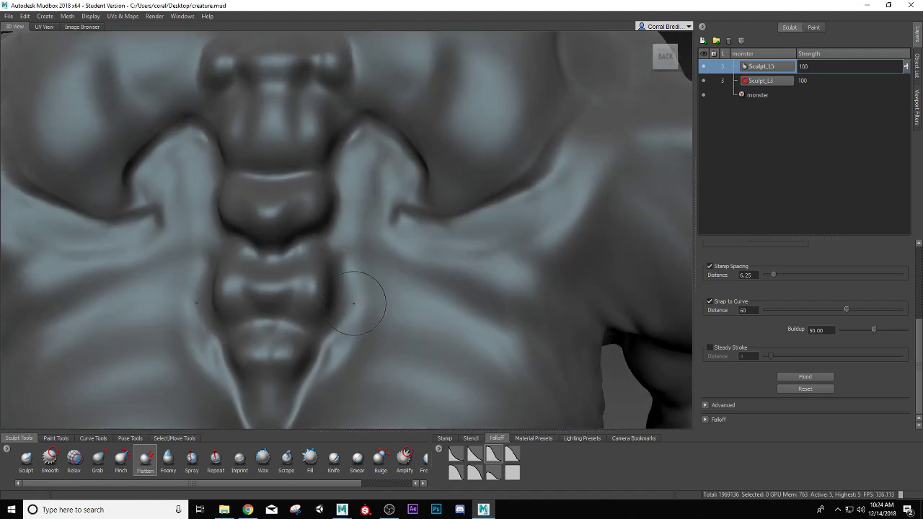
{"action": "left_click_drag", "start_coordinate": [339, 208], "coordinate": [344, 241], "text": "alt"}
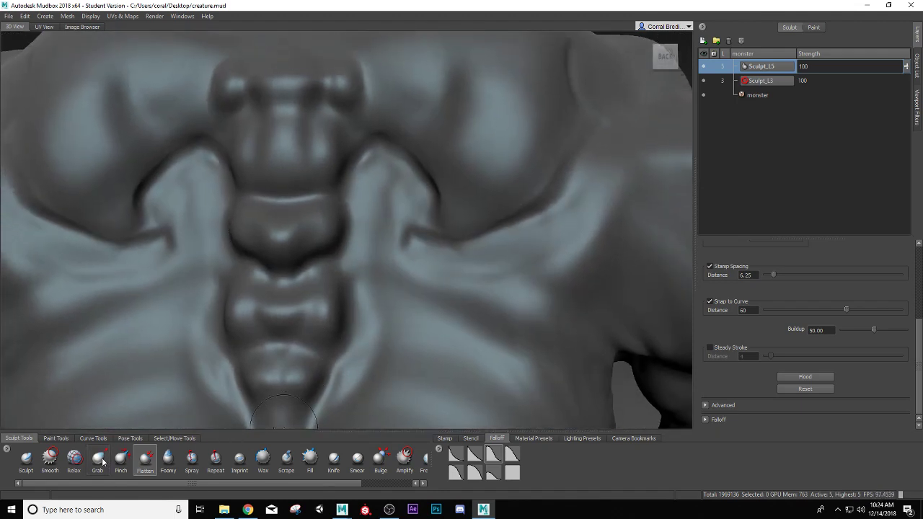
Step: Sharpen the side edges and corners of the upper vertebrae with the Pinch tool
{"action": "left_click", "coordinate": [121, 458]}
{"action": "left_click_drag", "start_coordinate": [235, 191], "coordinate": [278, 195], "text": "alt"}
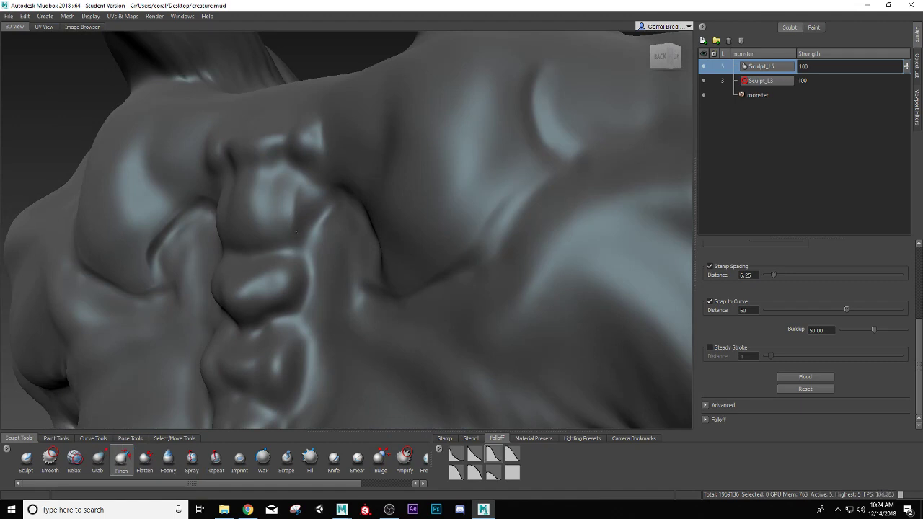
{"action": "left_click_drag", "start_coordinate": [303, 180], "coordinate": [318, 189]}
{"action": "left_click_drag", "start_coordinate": [281, 290], "coordinate": [315, 264], "text": "alt"}
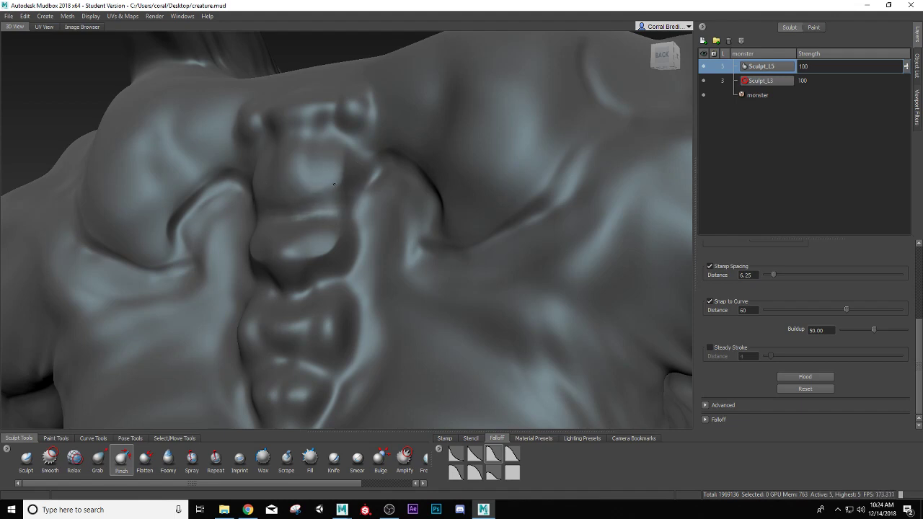
{"action": "scroll", "coordinate": [322, 191], "scroll_direction": "down", "scroll_amount": 4}
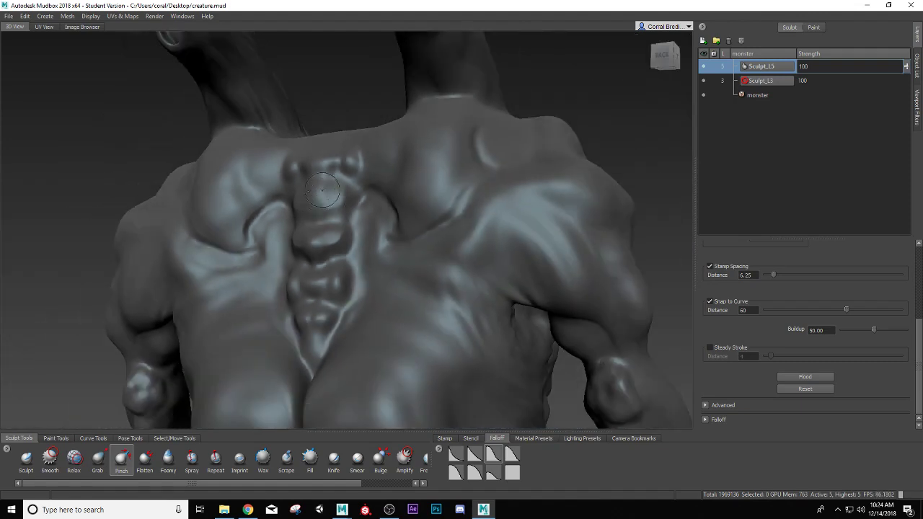
Step: Pinch the edges and dividing ridges of the lower vertebrae into crisper bony forms
{"action": "left_click_drag", "start_coordinate": [329, 191], "coordinate": [340, 209], "text": "alt"}
{"action": "scroll", "coordinate": [339, 209], "scroll_direction": "up", "scroll_amount": 8}
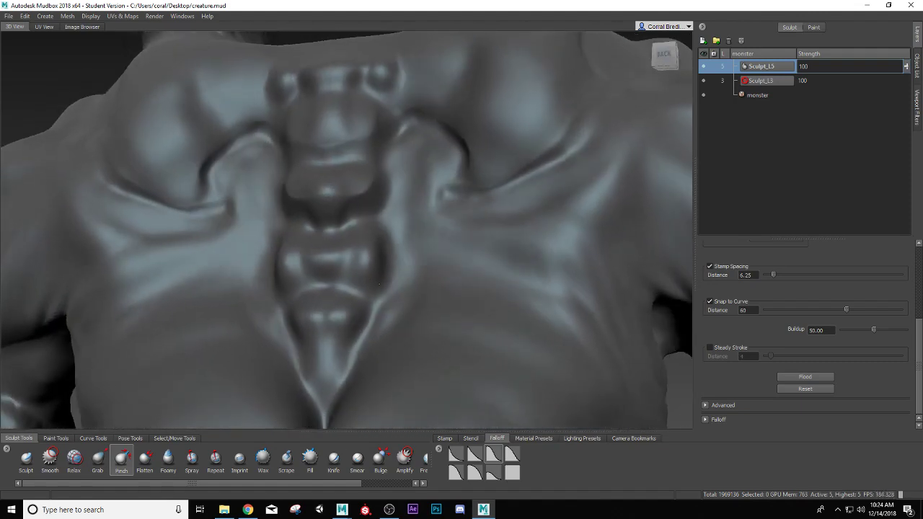
{"action": "left_click_drag", "start_coordinate": [379, 284], "coordinate": [367, 276], "text": "alt"}
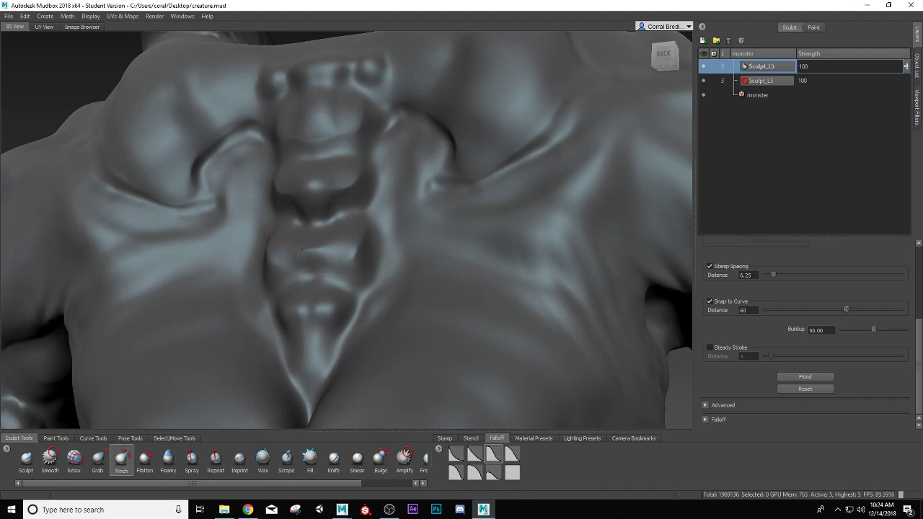
{"action": "mouse_move", "coordinate": [303, 250]}
{"action": "left_mouse_down", "text": "alt"}
{"action": "mouse_move", "coordinate": [241, 279]}
{"action": "mouse_move", "coordinate": [308, 250]}
{"action": "left_mouse_up", "text": "alt"}
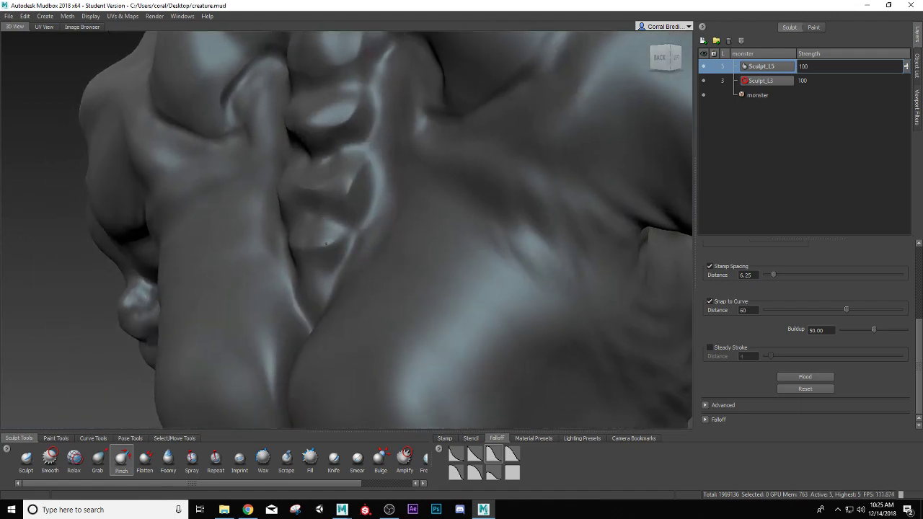
Step: Carve a mirrored pair of creases across the upper back above the top vertebra with the Sculpt tool
{"action": "scroll", "coordinate": [326, 244], "scroll_direction": "down", "scroll_amount": 5}
{"action": "left_click_drag", "start_coordinate": [325, 245], "coordinate": [388, 272], "text": "alt"}
{"action": "middle_click_drag", "start_coordinate": [383, 249], "coordinate": [319, 342], "text": "alt"}
{"action": "right_click_drag", "start_coordinate": [319, 342], "coordinate": [344, 328], "text": "alt"}
{"action": "left_click_drag", "start_coordinate": [381, 267], "coordinate": [366, 289], "text": "alt"}
{"action": "left_click_drag", "start_coordinate": [408, 250], "coordinate": [429, 239], "text": "alt"}
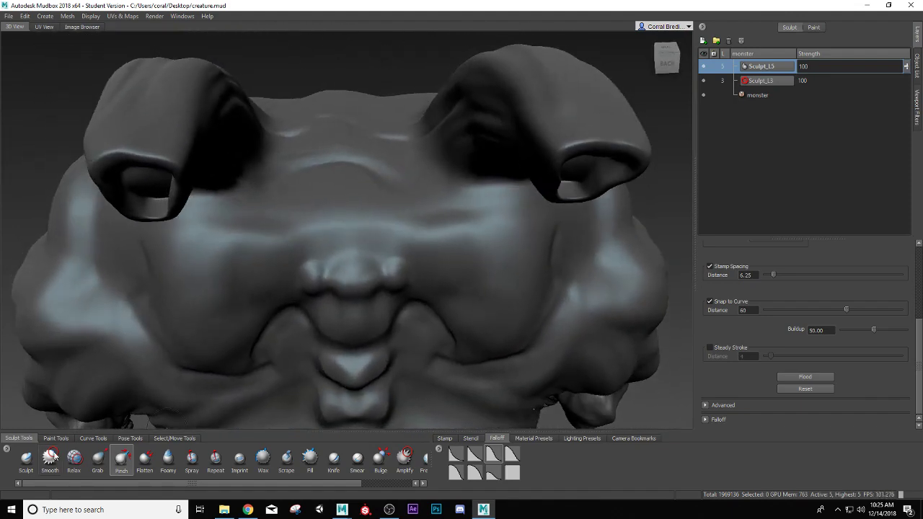
{"action": "left_click", "coordinate": [26, 458]}
{"action": "scroll", "coordinate": [427, 242], "scroll_direction": "up", "scroll_amount": 3}
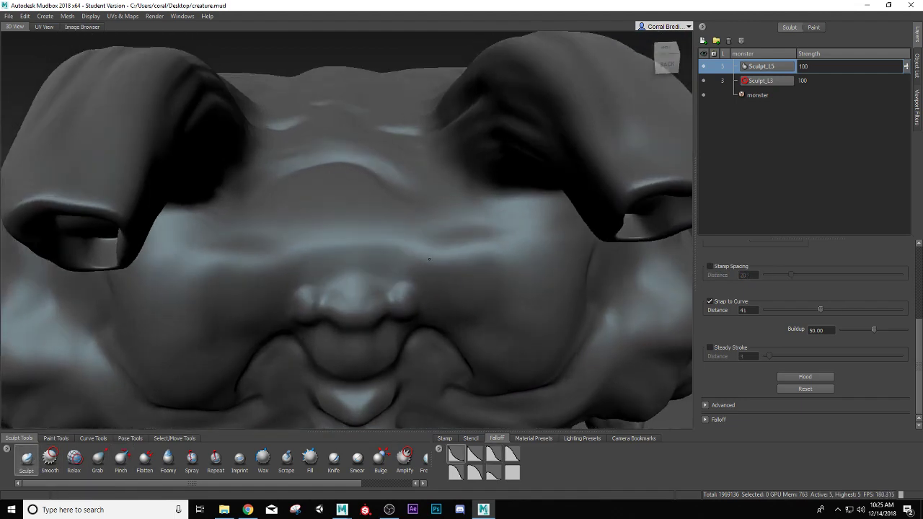
{"action": "mouse_move", "coordinate": [429, 259]}
{"action": "left_mouse_down", "text": "alt"}
{"action": "mouse_move", "coordinate": [438, 264]}
{"action": "mouse_move", "coordinate": [457, 234]}
{"action": "mouse_move", "coordinate": [412, 241]}
{"action": "mouse_move", "coordinate": [404, 259]}
{"action": "mouse_move", "coordinate": [452, 246]}
{"action": "left_mouse_up", "text": "alt"}
{"action": "key", "text": "ctrl+z"}
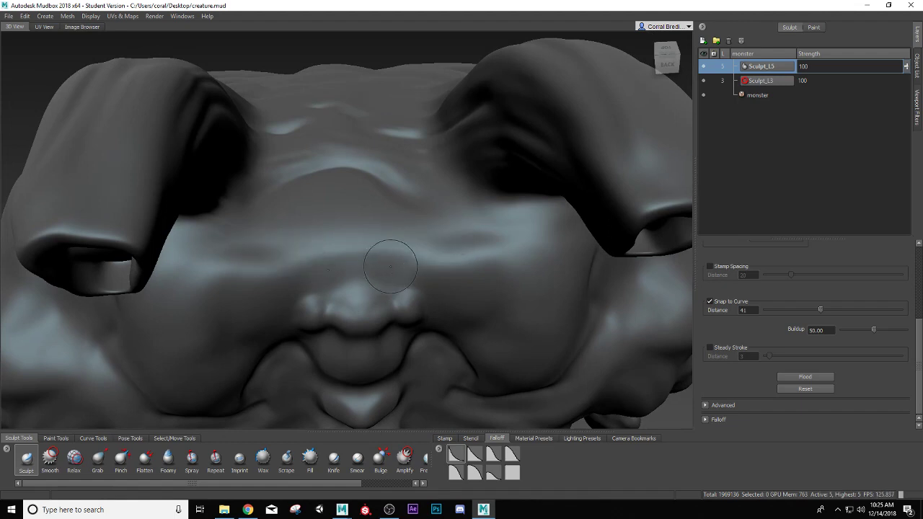
{"action": "mouse_move", "coordinate": [390, 232]}
{"action": "left_mouse_down"}
{"action": "mouse_move", "coordinate": [406, 260]}
{"action": "mouse_move", "coordinate": [492, 240]}
{"action": "left_mouse_up"}
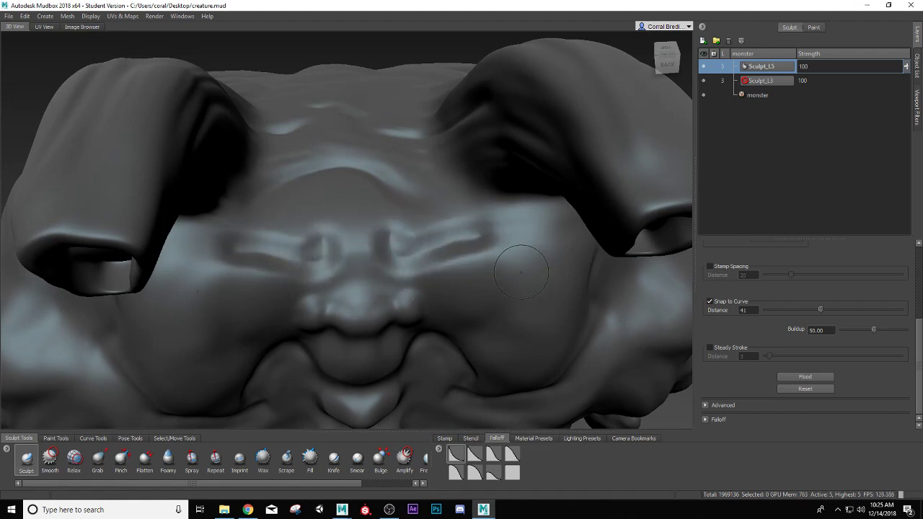
Step: Extend the mirrored upper-back creases outward beneath the bases of the horns
{"action": "left_click_drag", "start_coordinate": [521, 270], "coordinate": [437, 248], "text": "alt"}
{"action": "left_click_drag", "start_coordinate": [355, 183], "coordinate": [433, 183]}
{"action": "left_click_drag", "start_coordinate": [494, 226], "coordinate": [463, 237], "text": "alt"}
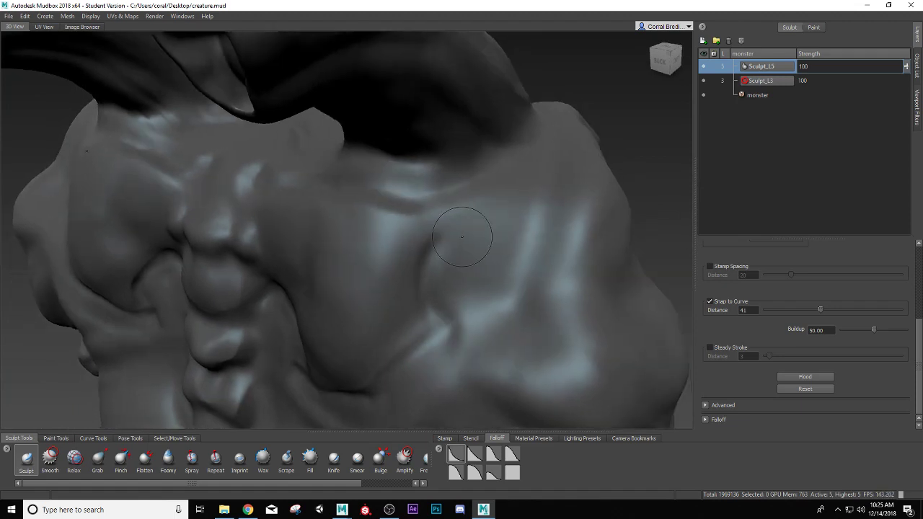
Step: Carve an arched crease around the hollow on the outer shoulder beside the shoulder blade
{"action": "left_click_drag", "start_coordinate": [526, 289], "coordinate": [424, 261], "text": "alt"}
{"action": "mouse_move", "coordinate": [539, 153]}
{"action": "left_mouse_down"}
{"action": "mouse_move", "coordinate": [518, 168]}
{"action": "mouse_move", "coordinate": [420, 182]}
{"action": "left_mouse_up"}
{"action": "left_click_drag", "start_coordinate": [490, 238], "coordinate": [537, 291]}
{"action": "right_click_drag", "start_coordinate": [537, 291], "coordinate": [455, 286], "text": "alt"}
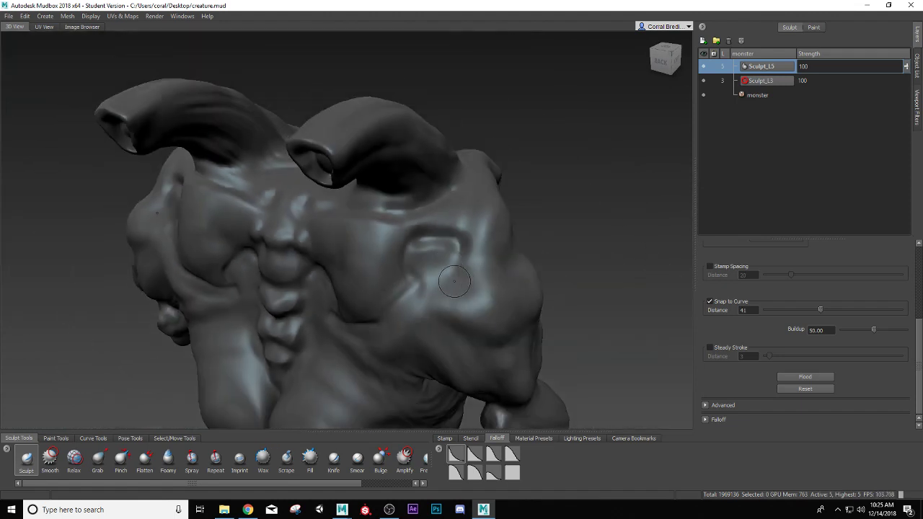
Step: Sculpt rounded forms inside the shoulder hollow and smooth their edges
{"action": "mouse_move", "coordinate": [456, 287]}
{"action": "left_mouse_down", "text": "alt"}
{"action": "mouse_move", "coordinate": [433, 261]}
{"action": "mouse_move", "coordinate": [496, 254]}
{"action": "mouse_move", "coordinate": [484, 270]}
{"action": "mouse_move", "coordinate": [427, 267]}
{"action": "left_mouse_up", "text": "alt"}
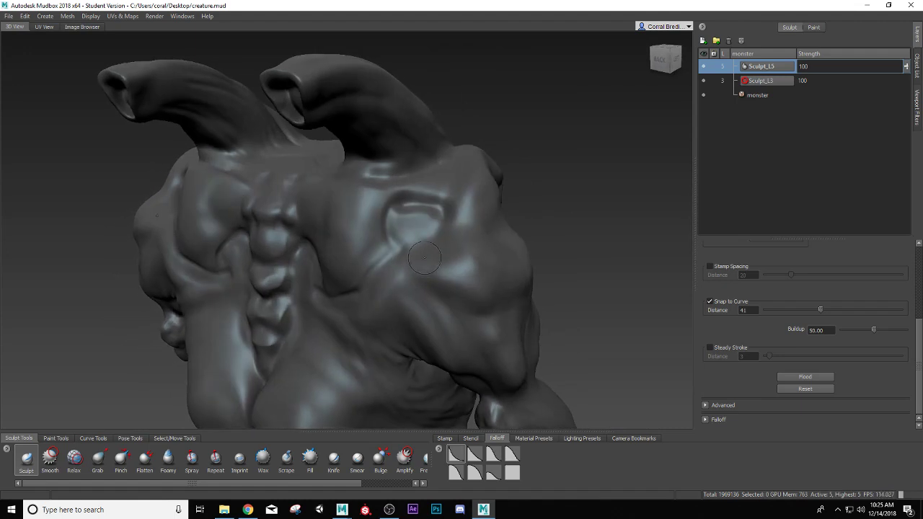
{"action": "right_click_drag", "start_coordinate": [395, 260], "coordinate": [424, 249], "text": "alt"}
{"action": "key", "text": "shift"}
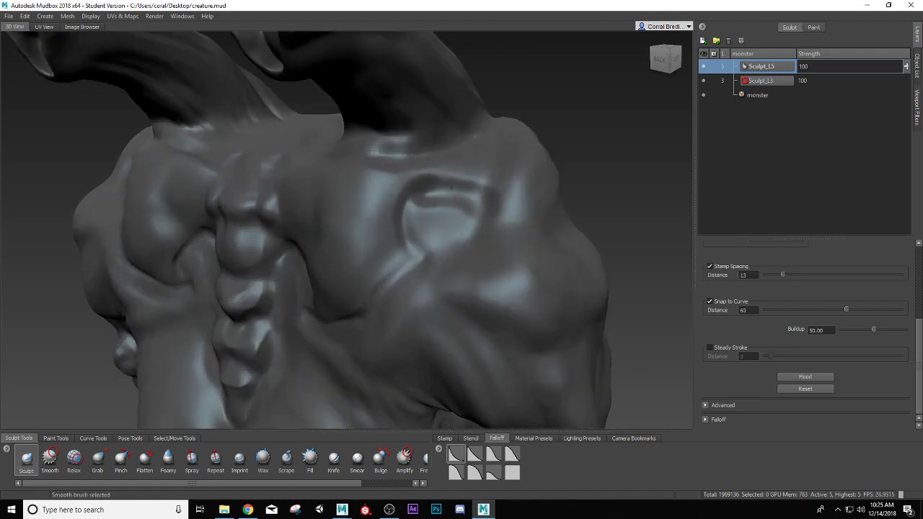
{"action": "right_click_drag", "start_coordinate": [439, 197], "coordinate": [476, 192], "text": "alt"}
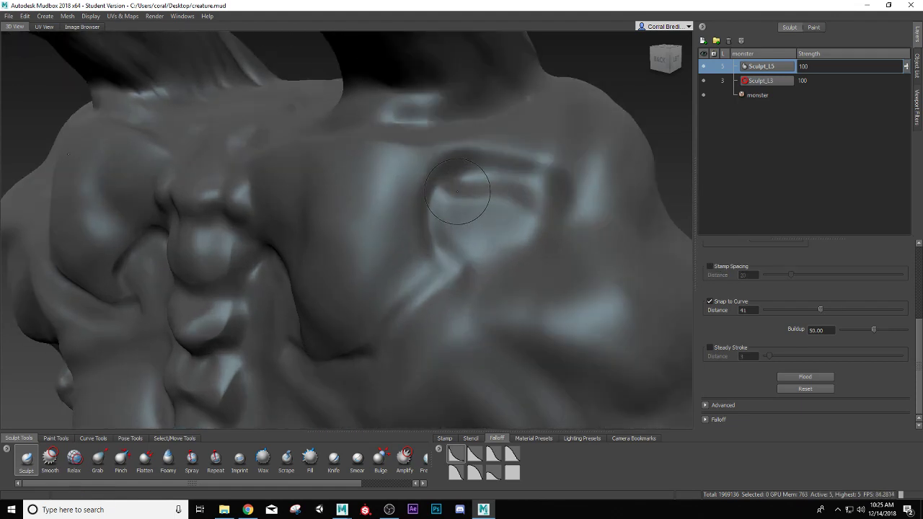
{"action": "mouse_move", "coordinate": [464, 190]}
{"action": "left_mouse_down"}
{"action": "mouse_move", "coordinate": [487, 195]}
{"action": "mouse_move", "coordinate": [469, 205]}
{"action": "left_mouse_up"}
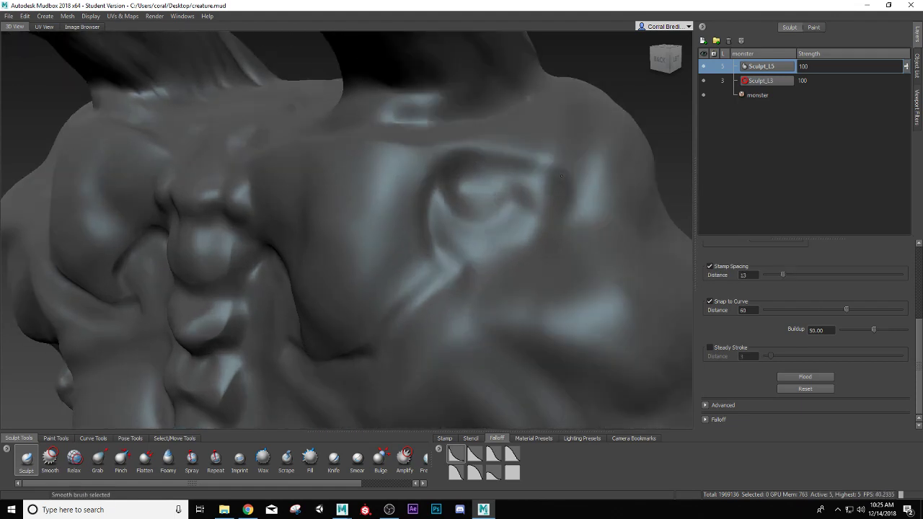
Step: Undo the last stroke and flatten the skin above the inner ends of the upper-back creases with the Flatten tool
{"action": "right_click_drag", "start_coordinate": [527, 195], "coordinate": [489, 201], "text": "alt"}
{"action": "mouse_move", "coordinate": [447, 200]}
{"action": "left_mouse_down", "text": "alt"}
{"action": "mouse_move", "coordinate": [516, 198]}
{"action": "mouse_move", "coordinate": [449, 210]}
{"action": "mouse_move", "coordinate": [446, 229]}
{"action": "left_mouse_up", "text": "alt"}
{"action": "right_click_drag", "start_coordinate": [338, 217], "coordinate": [377, 212], "text": "alt"}
{"action": "left_click_drag", "start_coordinate": [380, 213], "coordinate": [390, 251], "text": "alt"}
{"action": "key", "text": "ctrl+z"}
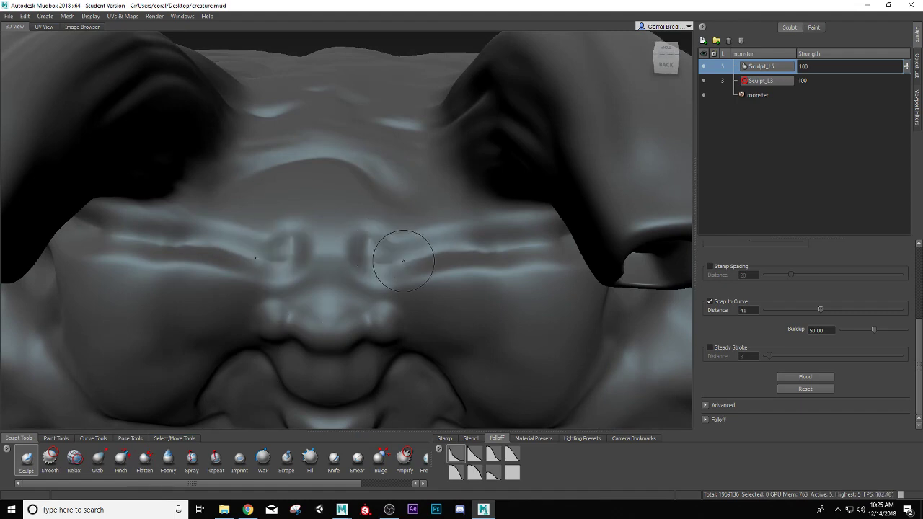
{"action": "left_click", "coordinate": [145, 459]}
{"action": "left_click_drag", "start_coordinate": [380, 242], "coordinate": [400, 235]}
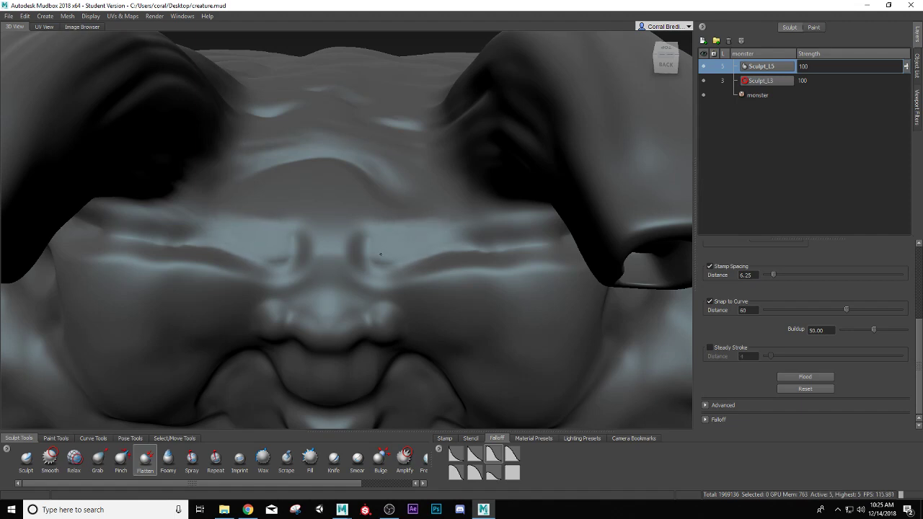
Step: Flatten the raised skin between the horn bases and the crease beneath them
{"action": "mouse_move", "coordinate": [477, 232]}
{"action": "left_mouse_down", "text": "alt"}
{"action": "mouse_move", "coordinate": [495, 207]}
{"action": "mouse_move", "coordinate": [350, 202]}
{"action": "mouse_move", "coordinate": [503, 154]}
{"action": "left_mouse_up", "text": "alt"}
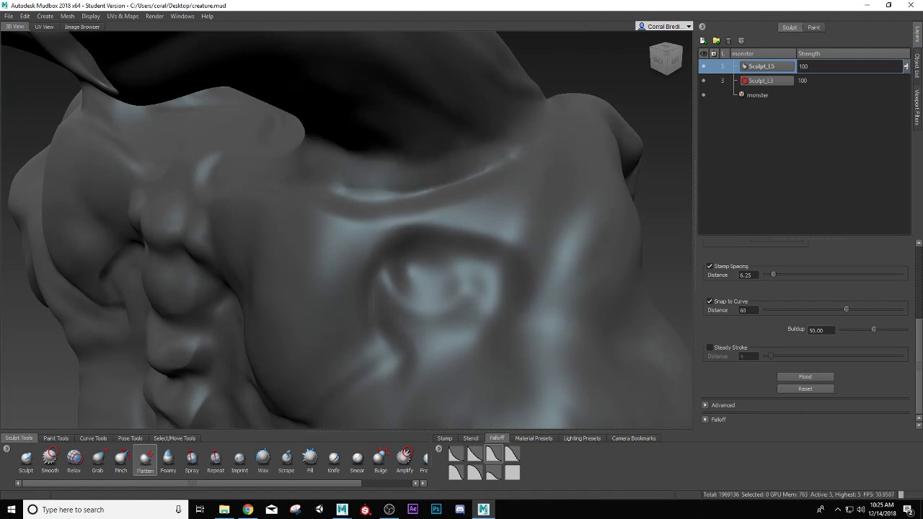
{"action": "left_click_drag", "start_coordinate": [349, 181], "coordinate": [446, 193]}
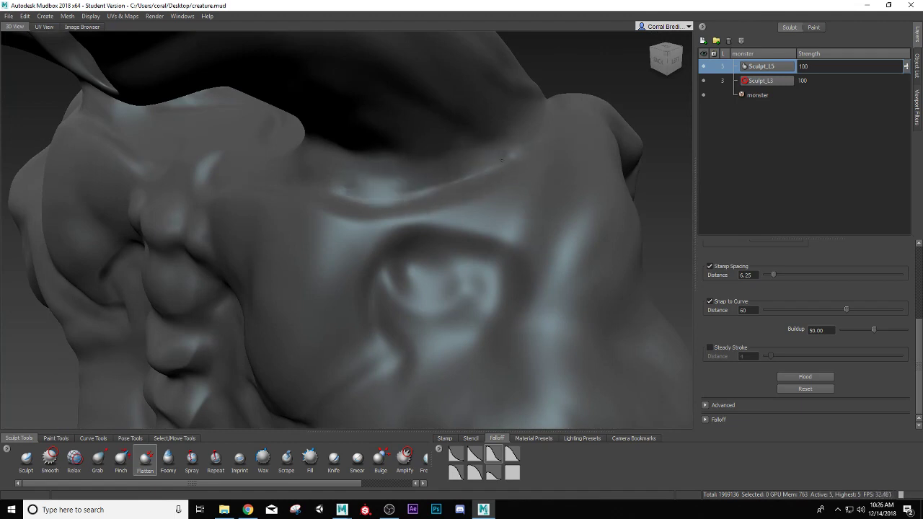
{"action": "mouse_move", "coordinate": [388, 194]}
{"action": "left_mouse_down", "text": "alt"}
{"action": "mouse_move", "coordinate": [417, 216]}
{"action": "mouse_move", "coordinate": [488, 211]}
{"action": "left_mouse_up", "text": "alt"}
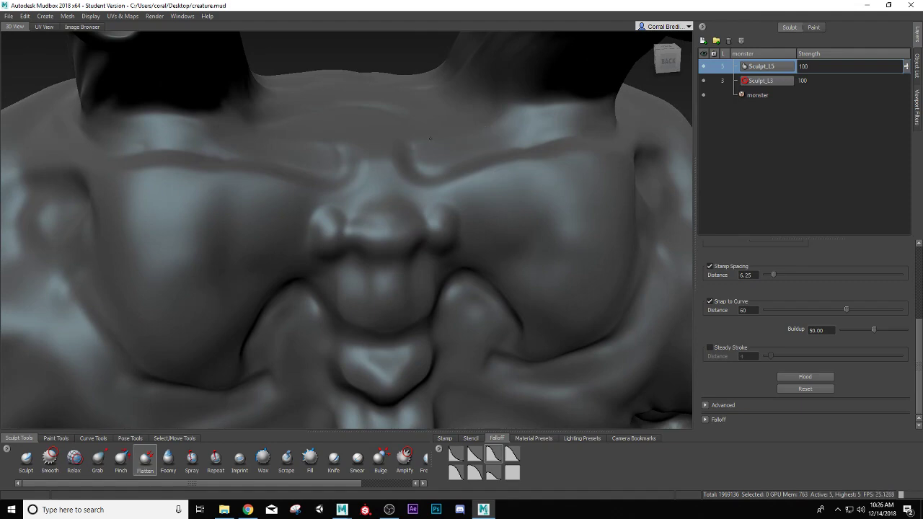
Step: Build up a new vertebra between the horns above the existing spine, using the Sculpt tool with the fifth falloff preset
{"action": "mouse_move", "coordinate": [436, 164]}
{"action": "left_mouse_down", "text": "alt"}
{"action": "mouse_move", "coordinate": [393, 234]}
{"action": "mouse_move", "coordinate": [410, 220]}
{"action": "mouse_move", "coordinate": [392, 267]}
{"action": "left_mouse_up", "text": "alt"}
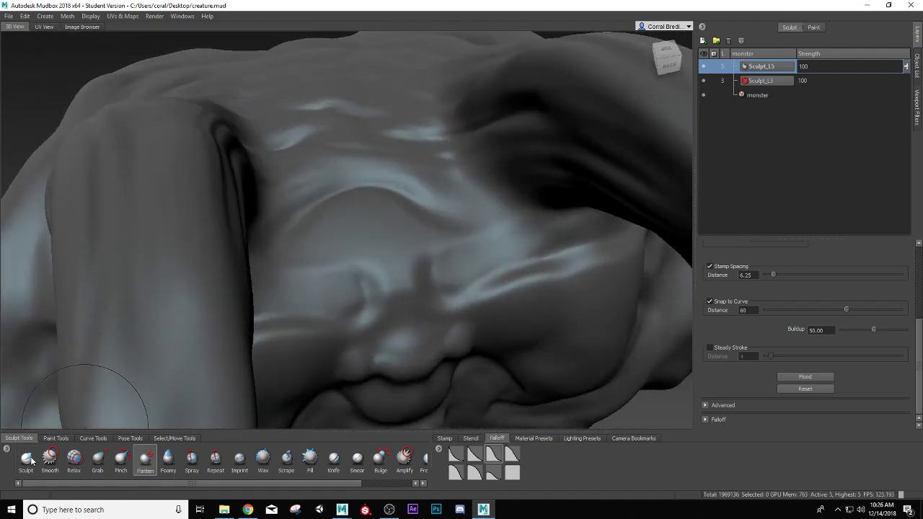
{"action": "left_click", "coordinate": [462, 474]}
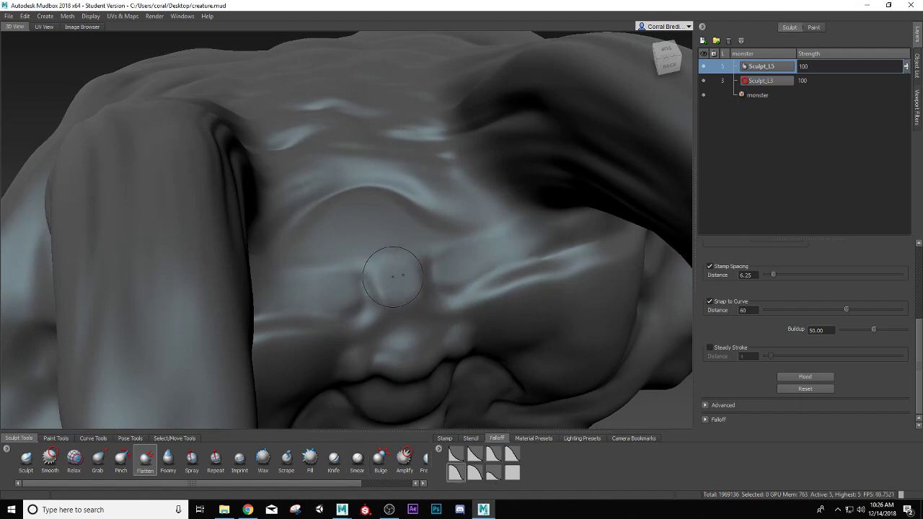
{"action": "left_click", "coordinate": [26, 460]}
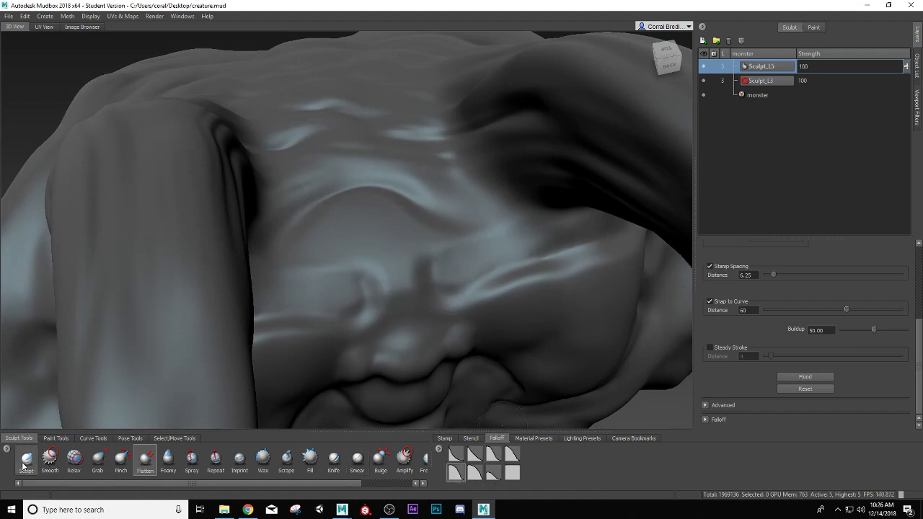
{"action": "left_click", "coordinate": [455, 471]}
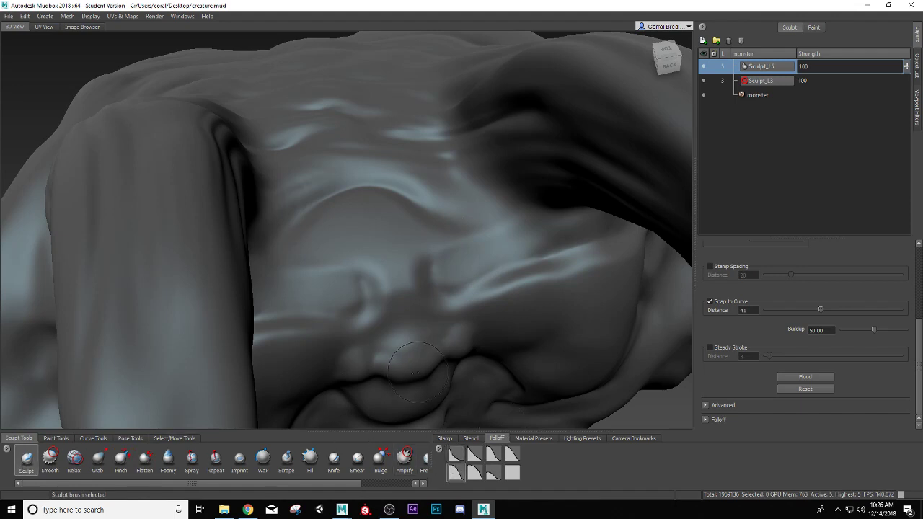
{"action": "mouse_move", "coordinate": [378, 282]}
{"action": "left_mouse_down"}
{"action": "mouse_move", "coordinate": [383, 310]}
{"action": "mouse_move", "coordinate": [400, 332]}
{"action": "mouse_move", "coordinate": [427, 270]}
{"action": "mouse_move", "coordinate": [417, 251]}
{"action": "mouse_move", "coordinate": [351, 248]}
{"action": "mouse_move", "coordinate": [383, 232]}
{"action": "mouse_move", "coordinate": [379, 204]}
{"action": "left_mouse_up"}
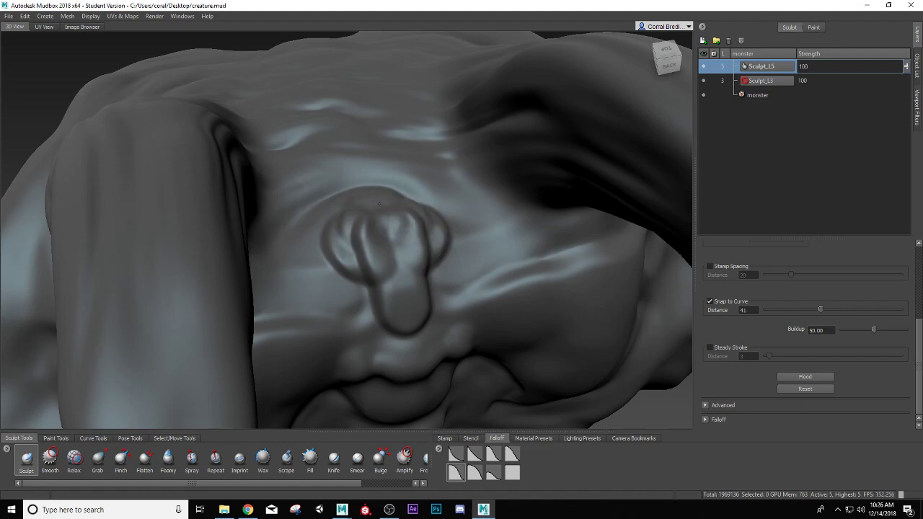
Step: Continue the spine over the top of the back between the horns with a rounded knob and an elongated vertebra
{"action": "mouse_move", "coordinate": [421, 292]}
{"action": "left_mouse_down", "text": "alt"}
{"action": "mouse_move", "coordinate": [483, 184]}
{"action": "mouse_move", "coordinate": [454, 209]}
{"action": "mouse_move", "coordinate": [417, 271]}
{"action": "left_mouse_up", "text": "alt"}
{"action": "mouse_move", "coordinate": [382, 211]}
{"action": "left_mouse_down"}
{"action": "mouse_move", "coordinate": [394, 220]}
{"action": "mouse_move", "coordinate": [381, 189]}
{"action": "mouse_move", "coordinate": [387, 209]}
{"action": "mouse_move", "coordinate": [383, 198]}
{"action": "left_mouse_up"}
{"action": "mouse_move", "coordinate": [427, 245]}
{"action": "left_mouse_down", "text": "alt"}
{"action": "mouse_move", "coordinate": [478, 280]}
{"action": "mouse_move", "coordinate": [490, 249]}
{"action": "left_mouse_up", "text": "alt"}
{"action": "mouse_move", "coordinate": [434, 220]}
{"action": "left_mouse_down"}
{"action": "mouse_move", "coordinate": [428, 214]}
{"action": "mouse_move", "coordinate": [451, 217]}
{"action": "mouse_move", "coordinate": [436, 245]}
{"action": "mouse_move", "coordinate": [447, 254]}
{"action": "mouse_move", "coordinate": [498, 246]}
{"action": "mouse_move", "coordinate": [497, 198]}
{"action": "left_mouse_up"}
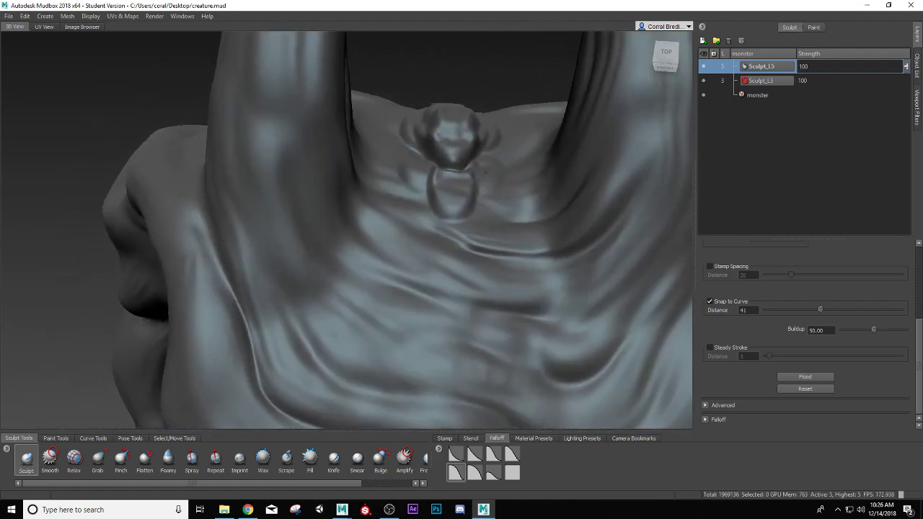
Step: Sculpt mirrored rounded lobes on both sides of the new vertebra between the horns
{"action": "scroll", "coordinate": [476, 211], "scroll_direction": "down", "scroll_amount": 4}
{"action": "left_click_drag", "start_coordinate": [442, 240], "coordinate": [524, 221], "text": "alt"}
{"action": "scroll", "coordinate": [325, 211], "scroll_direction": "up", "scroll_amount": 3}
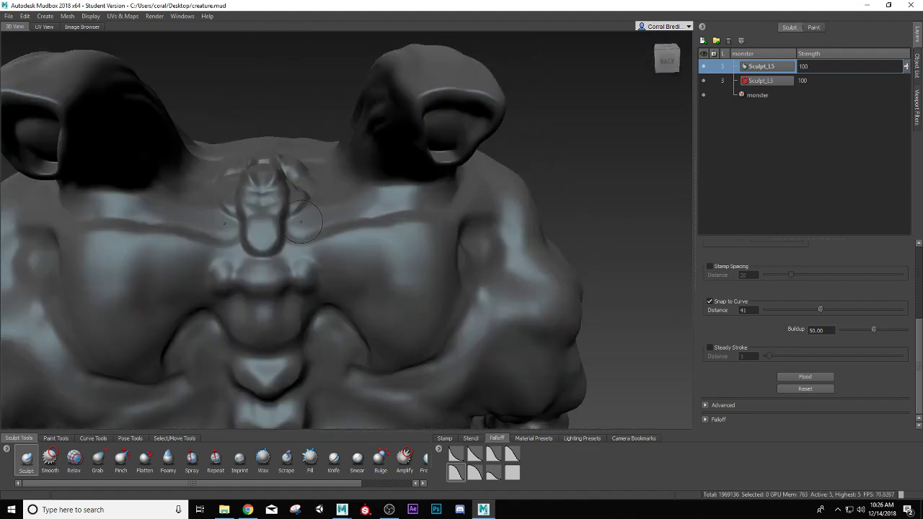
{"action": "scroll", "coordinate": [285, 230], "scroll_direction": "up", "scroll_amount": 3}
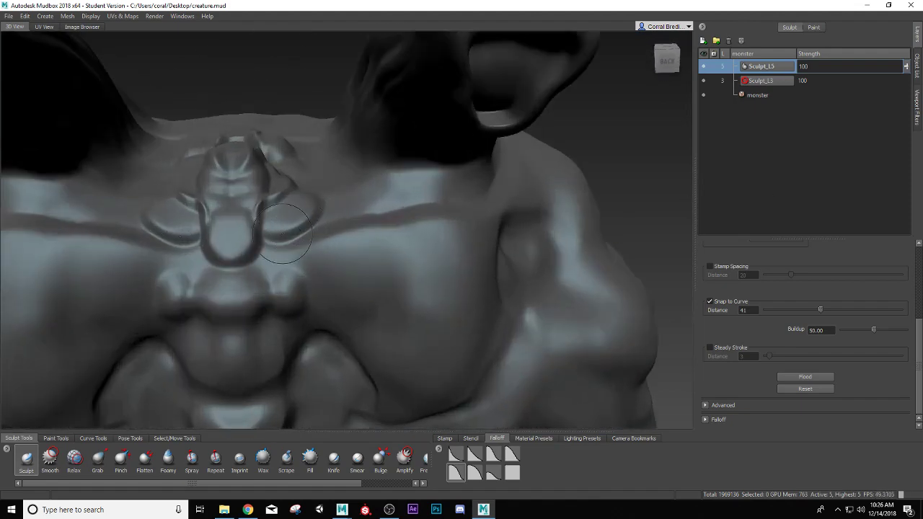
{"action": "left_click_drag", "start_coordinate": [309, 227], "coordinate": [319, 237], "text": "alt"}
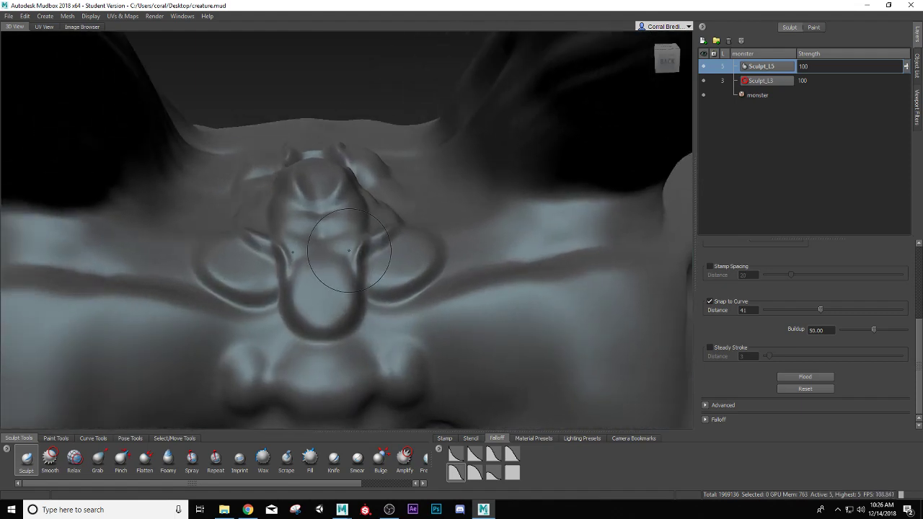
Step: Smooth the new vertebrae between the horns so they blend into the surrounding skin
{"action": "key", "text": "shift"}
{"action": "mouse_move", "coordinate": [375, 237]}
{"action": "left_mouse_down", "text": "alt"}
{"action": "mouse_move", "coordinate": [336, 265]}
{"action": "mouse_move", "coordinate": [345, 275]}
{"action": "mouse_move", "coordinate": [271, 248]}
{"action": "mouse_move", "coordinate": [300, 283]}
{"action": "left_mouse_up", "text": "alt"}
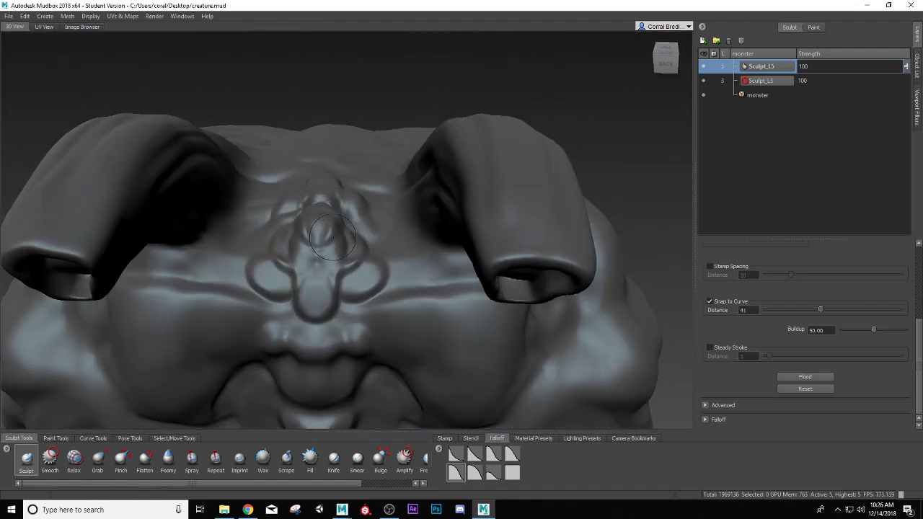
{"action": "left_click_drag", "start_coordinate": [332, 237], "coordinate": [362, 233], "text": "alt"}
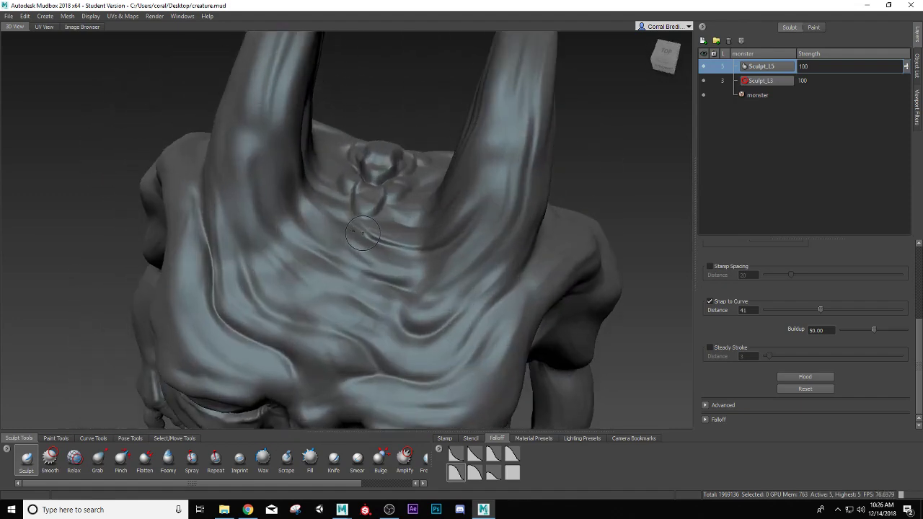
{"action": "scroll", "coordinate": [368, 228], "scroll_direction": "up", "scroll_amount": 5}
{"action": "middle_click_drag", "start_coordinate": [371, 226], "coordinate": [325, 266], "text": "alt"}
{"action": "key", "text": "shift"}
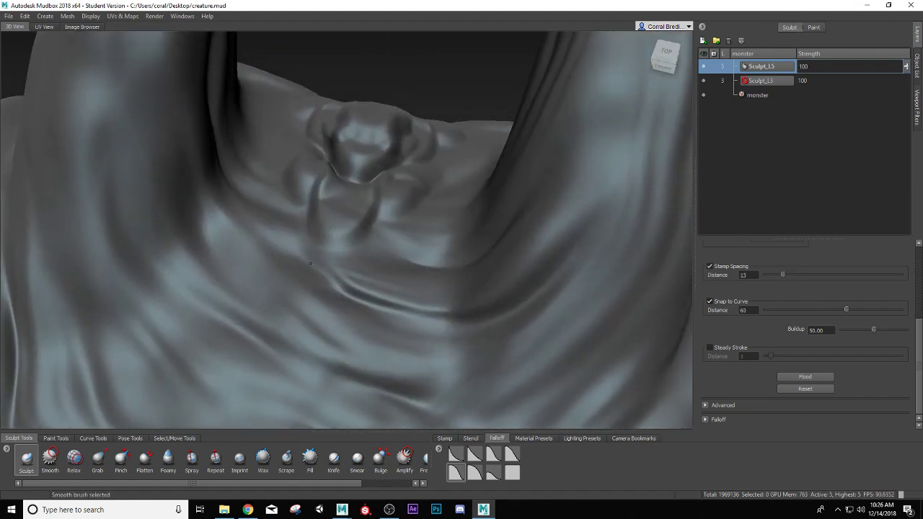
Step: Sharpen the crease under the shoulder blade and the inner rim of the shoulder hollow with the Pinch tool
{"action": "left_click_drag", "start_coordinate": [310, 263], "coordinate": [515, 299], "text": "alt"}
{"action": "scroll", "coordinate": [301, 233], "scroll_direction": "down", "scroll_amount": 5}
{"action": "scroll", "coordinate": [371, 265], "scroll_direction": "up", "scroll_amount": 8}
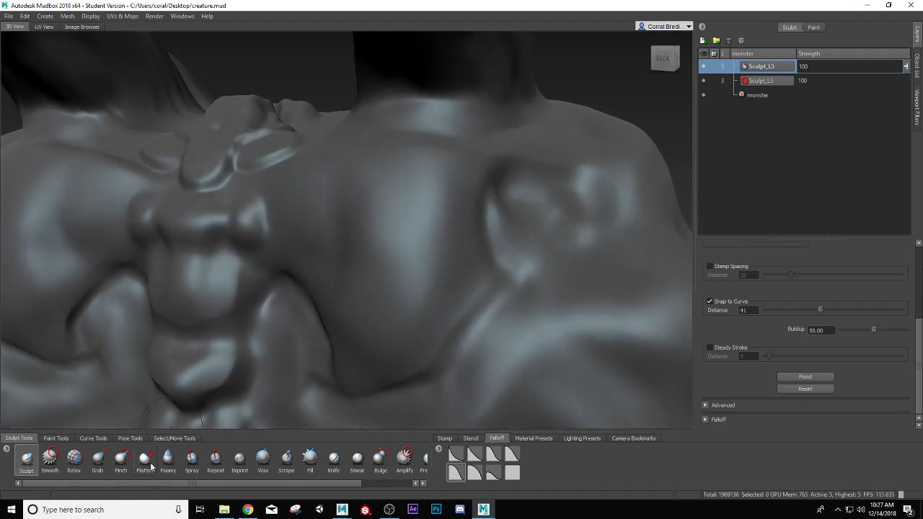
{"action": "left_click", "coordinate": [121, 460]}
{"action": "left_click_drag", "start_coordinate": [371, 368], "coordinate": [371, 353], "text": "alt"}
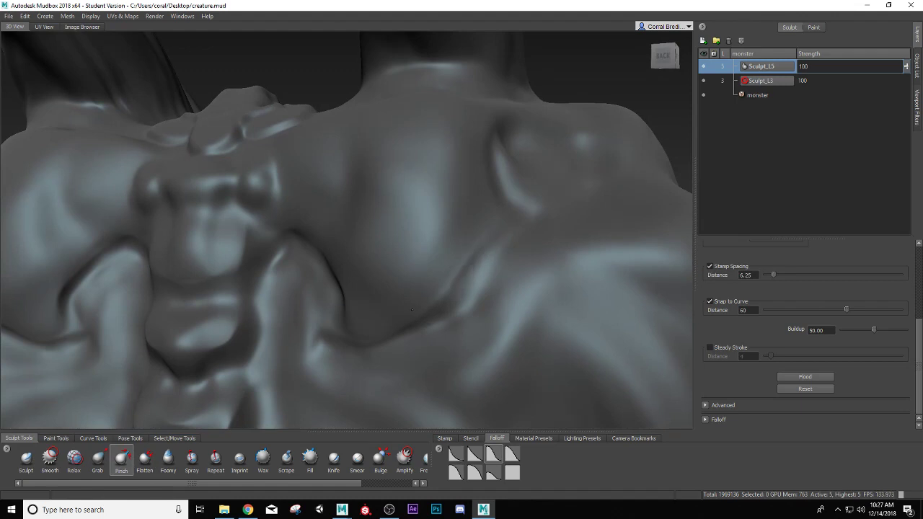
{"action": "left_click_drag", "start_coordinate": [504, 293], "coordinate": [474, 288], "text": "alt"}
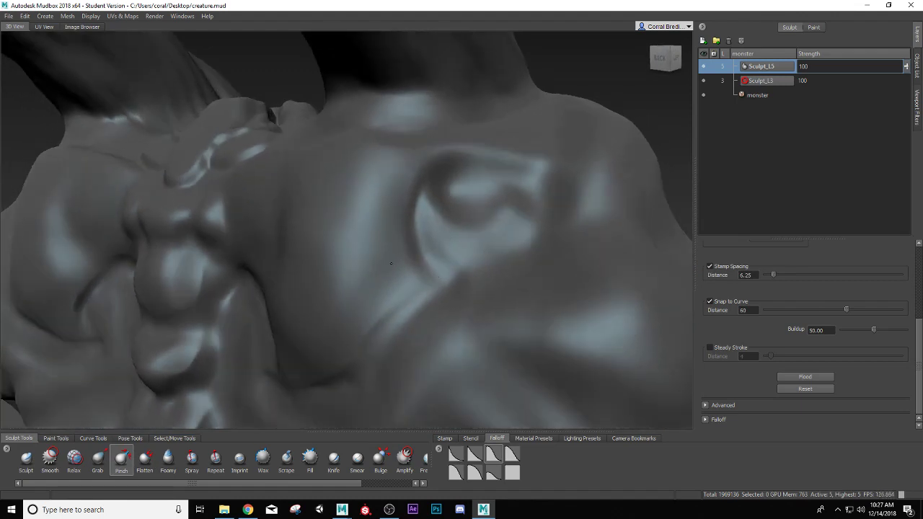
{"action": "key", "text": "ctrl+z"}
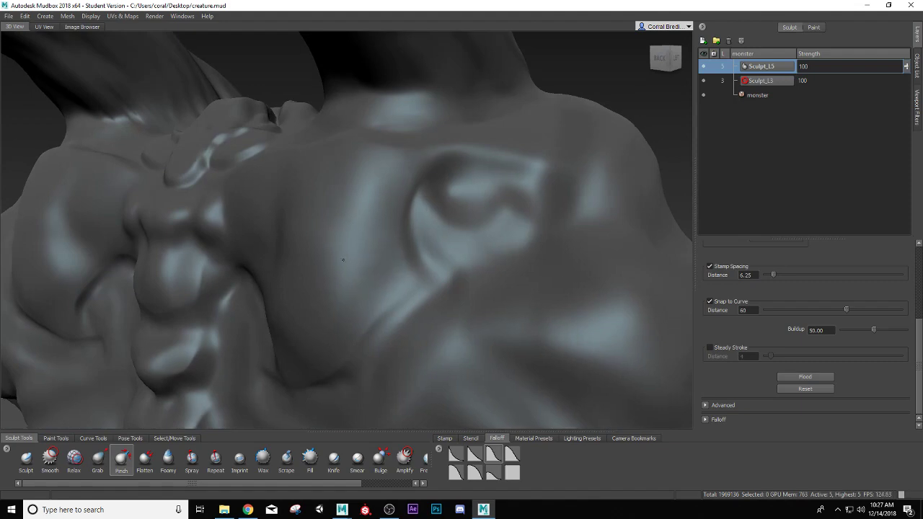
{"action": "mouse_move", "coordinate": [369, 257]}
{"action": "left_mouse_down", "text": "alt"}
{"action": "mouse_move", "coordinate": [426, 245]}
{"action": "mouse_move", "coordinate": [349, 255]}
{"action": "mouse_move", "coordinate": [360, 252]}
{"action": "left_mouse_up", "text": "alt"}
{"action": "left_click_drag", "start_coordinate": [475, 215], "coordinate": [442, 231], "text": "alt"}
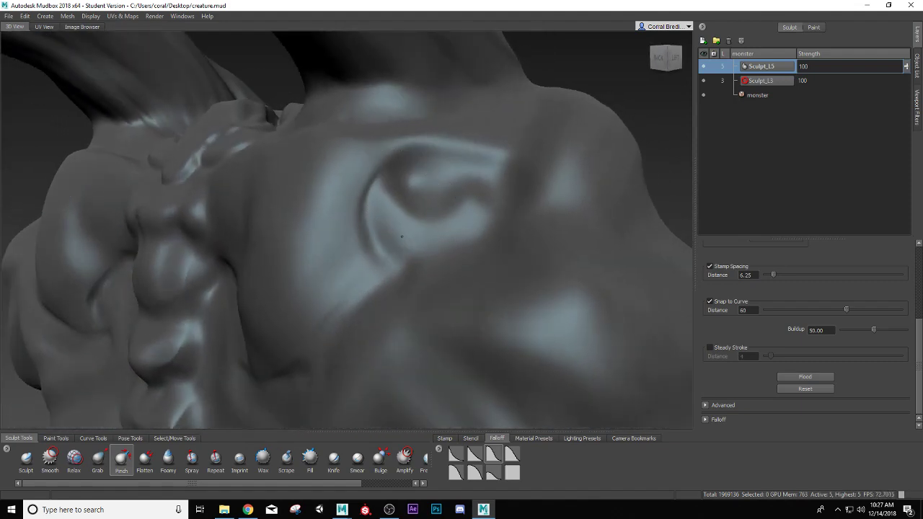
Step: Pinch the inner shoulder-blade creases and the ridge across the wide vertebra between the shoulder blades
{"action": "mouse_move", "coordinate": [365, 204]}
{"action": "left_mouse_down", "text": "alt"}
{"action": "mouse_move", "coordinate": [482, 179]}
{"action": "mouse_move", "coordinate": [414, 273]}
{"action": "mouse_move", "coordinate": [481, 271]}
{"action": "left_mouse_up", "text": "alt"}
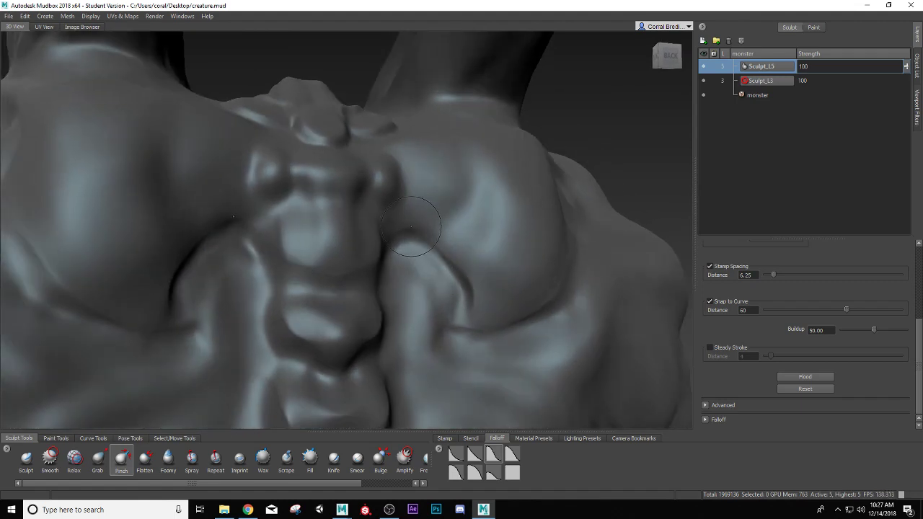
{"action": "left_click_drag", "start_coordinate": [369, 224], "coordinate": [339, 250], "text": "alt"}
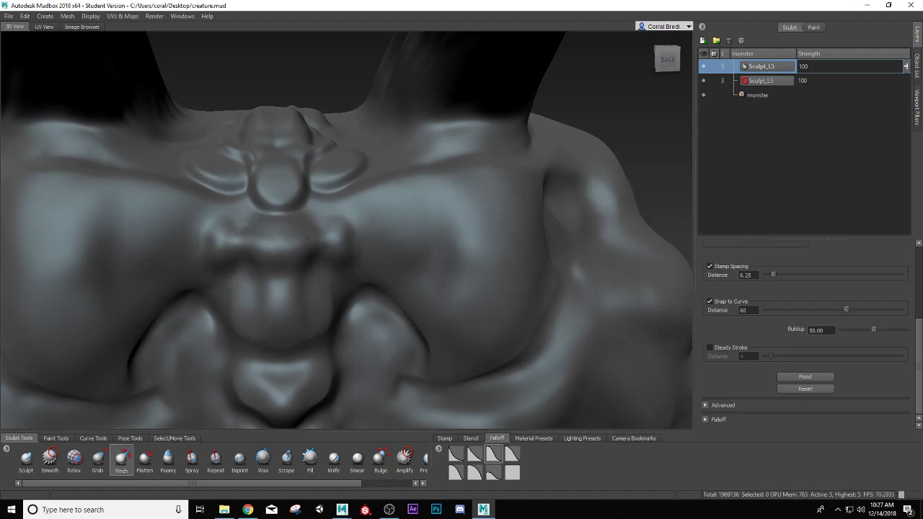
{"action": "right_click_drag", "start_coordinate": [295, 244], "coordinate": [245, 245], "text": "alt"}
{"action": "mouse_move", "coordinate": [245, 245]}
{"action": "left_mouse_down", "text": "alt"}
{"action": "mouse_move", "coordinate": [278, 220]}
{"action": "mouse_move", "coordinate": [244, 250]}
{"action": "left_mouse_up", "text": "alt"}
{"action": "right_click_drag", "start_coordinate": [261, 256], "coordinate": [271, 271], "text": "alt"}
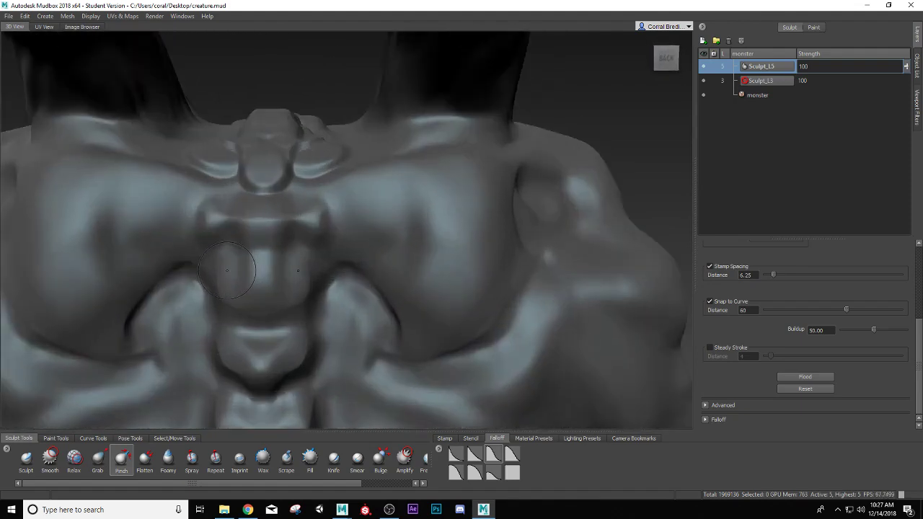
{"action": "left_click_drag", "start_coordinate": [252, 199], "coordinate": [301, 200], "text": "alt"}
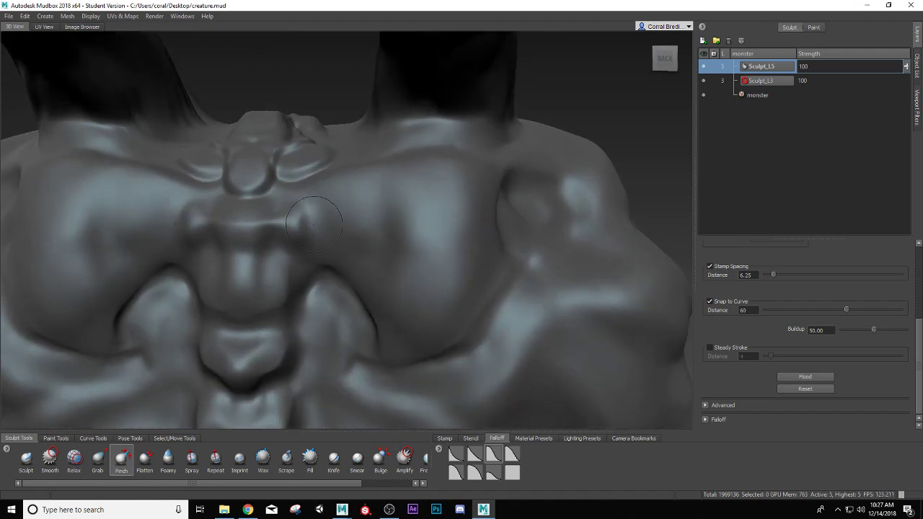
{"action": "right_click_drag", "start_coordinate": [313, 208], "coordinate": [299, 191], "text": "alt"}
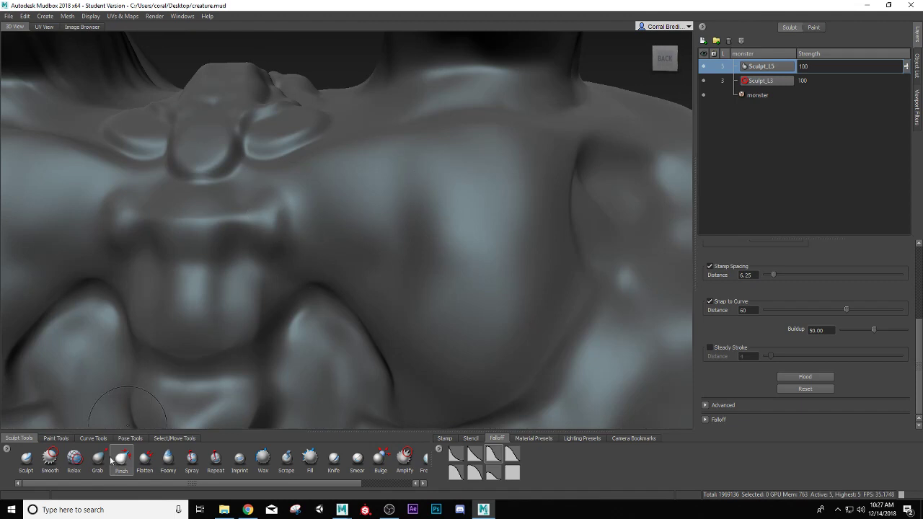
Step: Sculpt mirrored curved grooves down both sides of the wide vertebra between the shoulder blades and smooth their rough edges
{"action": "left_click", "coordinate": [27, 460]}
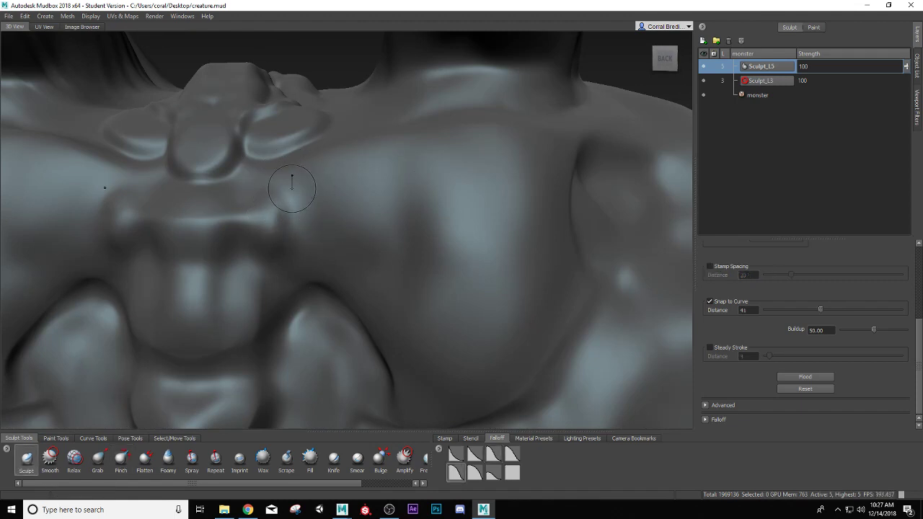
{"action": "mouse_move", "coordinate": [289, 168]}
{"action": "left_mouse_down"}
{"action": "mouse_move", "coordinate": [305, 222]}
{"action": "mouse_move", "coordinate": [272, 264]}
{"action": "mouse_move", "coordinate": [285, 297]}
{"action": "mouse_move", "coordinate": [261, 328]}
{"action": "left_mouse_up"}
{"action": "left_click_drag", "start_coordinate": [285, 292], "coordinate": [300, 186], "text": "alt"}
{"action": "key", "text": "shift"}
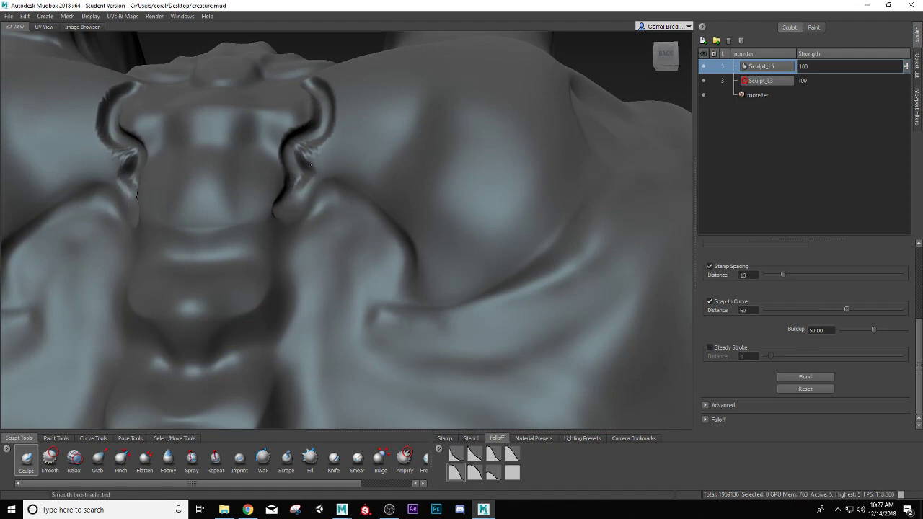
{"action": "mouse_move", "coordinate": [312, 166]}
{"action": "left_mouse_down", "text": "shift"}
{"action": "mouse_move", "coordinate": [306, 149]}
{"action": "mouse_move", "coordinate": [297, 206]}
{"action": "mouse_move", "coordinate": [308, 178]}
{"action": "mouse_move", "coordinate": [262, 203]}
{"action": "left_mouse_up", "text": "shift"}
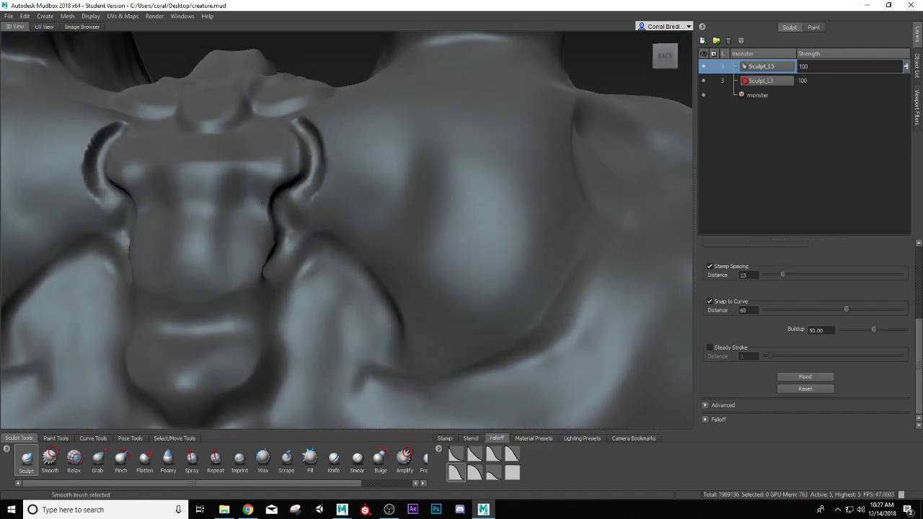
Step: Extend the grooves around the wide vertebra up to the spine knob and define the undersides of the mirrored lobes
{"action": "left_click_drag", "start_coordinate": [269, 254], "coordinate": [288, 216], "text": "alt"}
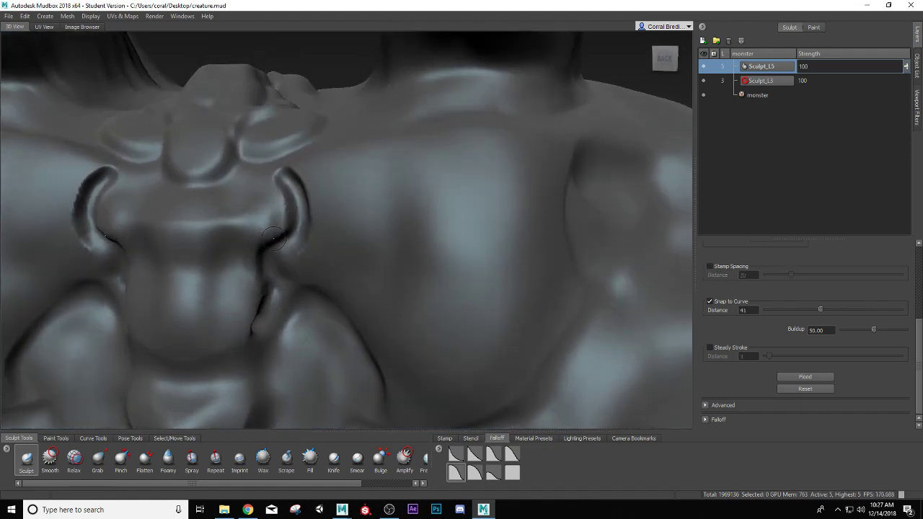
{"action": "mouse_move", "coordinate": [278, 163]}
{"action": "left_mouse_down", "text": "alt"}
{"action": "mouse_move", "coordinate": [291, 210]}
{"action": "mouse_move", "coordinate": [286, 219]}
{"action": "mouse_move", "coordinate": [265, 205]}
{"action": "mouse_move", "coordinate": [300, 231]}
{"action": "mouse_move", "coordinate": [269, 210]}
{"action": "left_mouse_up", "text": "alt"}
{"action": "key", "text": "ctrl+z"}
{"action": "left_click_drag", "start_coordinate": [306, 234], "coordinate": [291, 225], "text": "shift"}
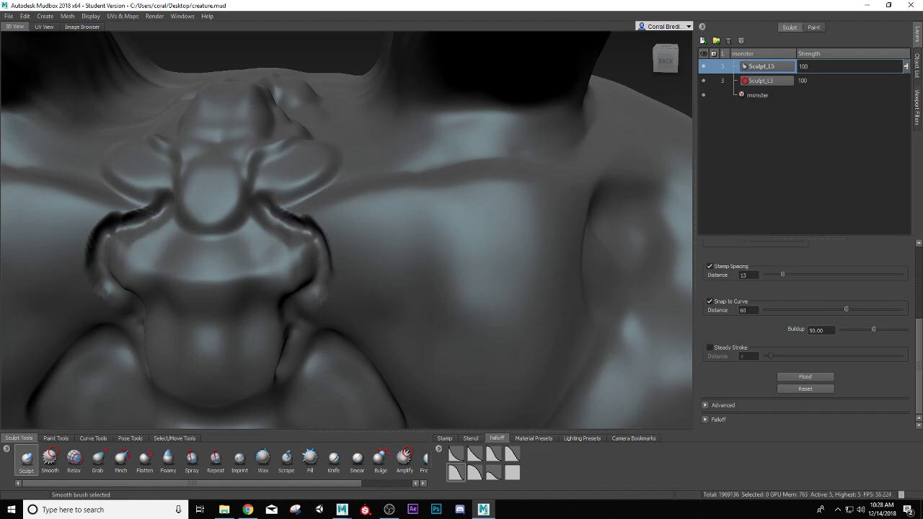
{"action": "mouse_move", "coordinate": [339, 175]}
{"action": "left_mouse_down", "text": "ctrl"}
{"action": "mouse_move", "coordinate": [281, 213]}
{"action": "mouse_move", "coordinate": [302, 204]}
{"action": "mouse_move", "coordinate": [292, 193]}
{"action": "mouse_move", "coordinate": [309, 182]}
{"action": "left_mouse_up", "text": "ctrl"}
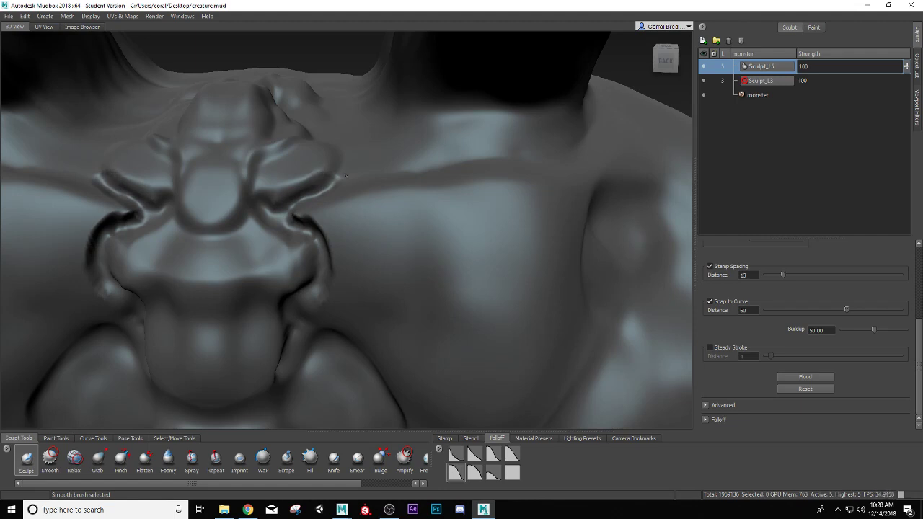
Step: Sculpt a raised skin fold from the vertebra outward along the shoulder blade's upper edge and smooth it
{"action": "left_click_drag", "start_coordinate": [353, 176], "coordinate": [342, 202], "text": "alt"}
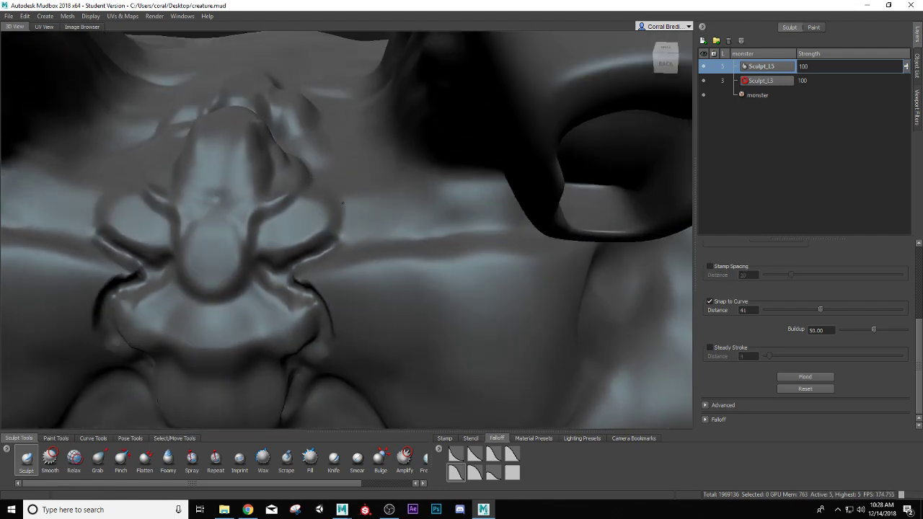
{"action": "mouse_move", "coordinate": [326, 253]}
{"action": "left_mouse_down"}
{"action": "mouse_move", "coordinate": [405, 238]}
{"action": "mouse_move", "coordinate": [577, 242]}
{"action": "mouse_move", "coordinate": [498, 241]}
{"action": "mouse_move", "coordinate": [461, 265]}
{"action": "left_mouse_up"}
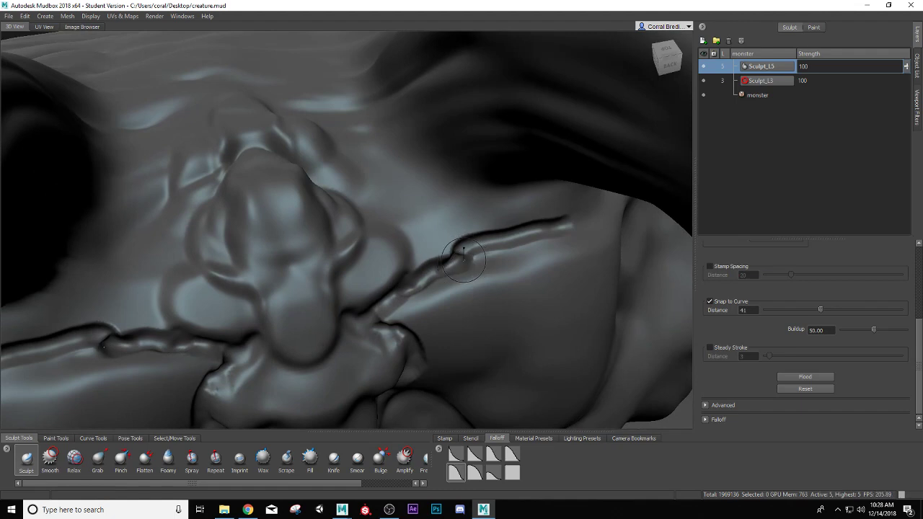
{"action": "key", "text": "shift"}
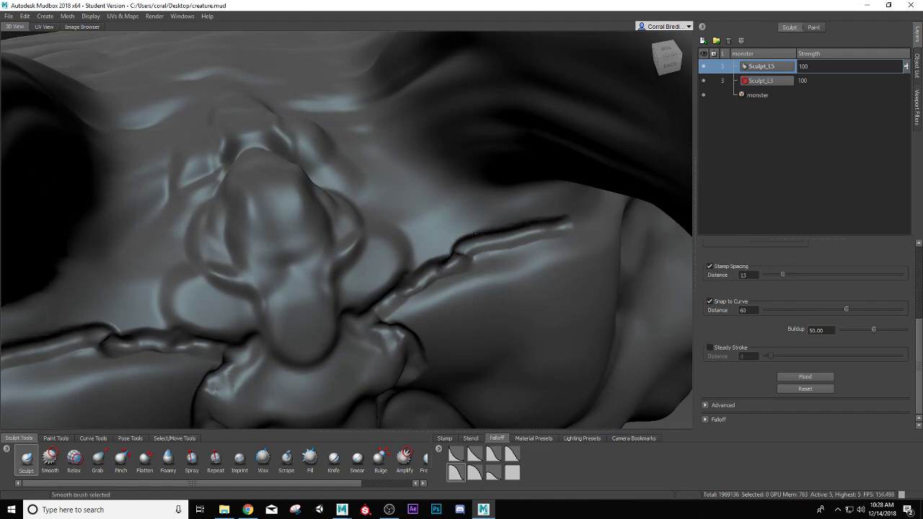
{"action": "mouse_move", "coordinate": [470, 251]}
{"action": "left_mouse_down", "text": "shift"}
{"action": "mouse_move", "coordinate": [442, 258]}
{"action": "mouse_move", "coordinate": [530, 227]}
{"action": "left_mouse_up", "text": "shift"}
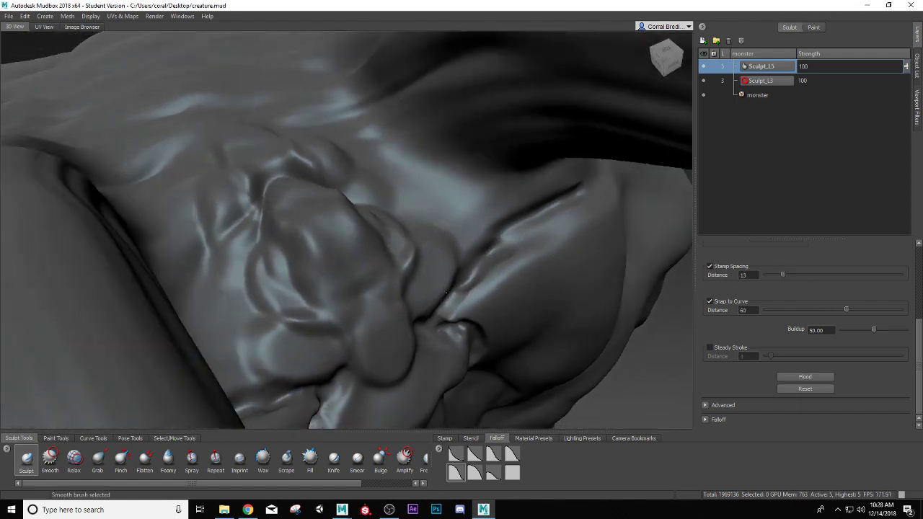
{"action": "left_click_drag", "start_coordinate": [484, 280], "coordinate": [452, 296], "text": "shift"}
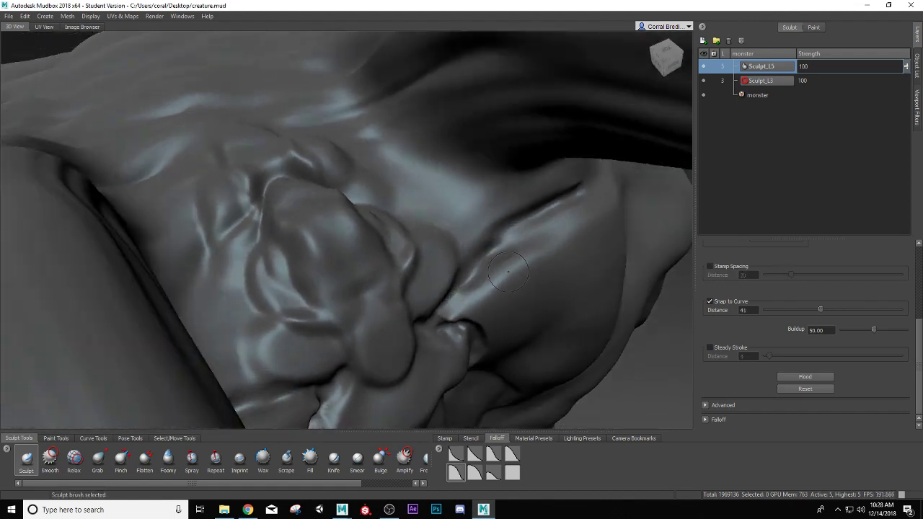
Step: Soften the curved grooves beside the wide vertebra so they blend into the shoulder blades
{"action": "left_click_drag", "start_coordinate": [483, 246], "coordinate": [404, 217], "text": "alt"}
{"action": "middle_click_drag", "start_coordinate": [372, 213], "coordinate": [392, 230], "text": "alt"}
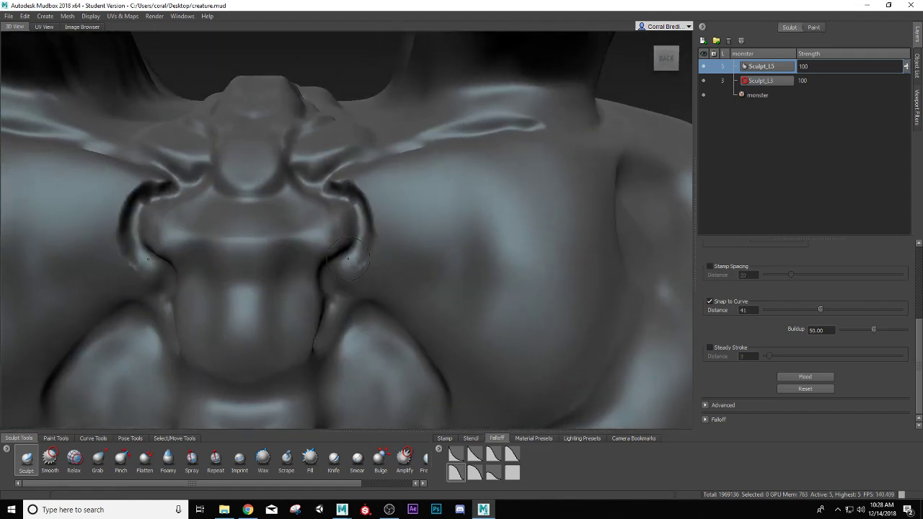
{"action": "left_click_drag", "start_coordinate": [359, 200], "coordinate": [360, 251], "text": "shift"}
{"action": "left_click_drag", "start_coordinate": [371, 213], "coordinate": [355, 193], "text": "shift"}
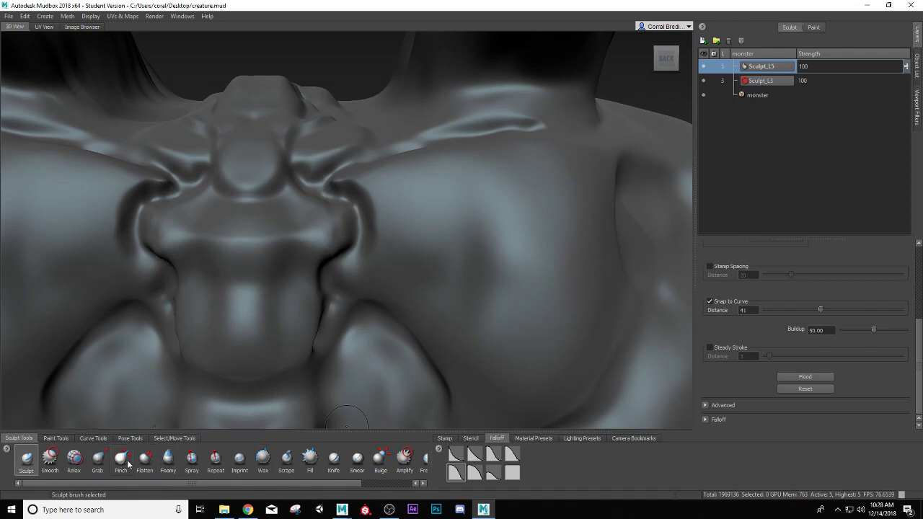
{"action": "left_click_drag", "start_coordinate": [331, 180], "coordinate": [362, 188], "text": "ctrl"}
{"action": "key", "text": "ctrl+z"}
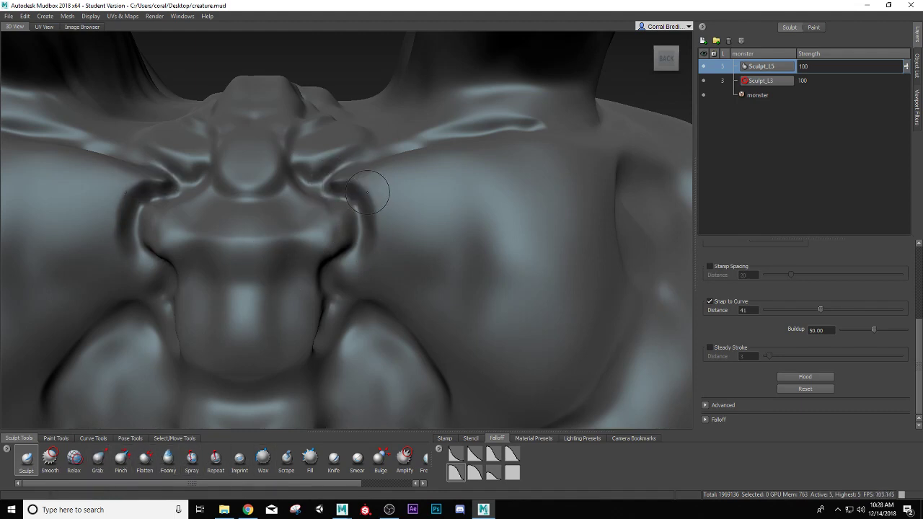
{"action": "left_click", "coordinate": [121, 460]}
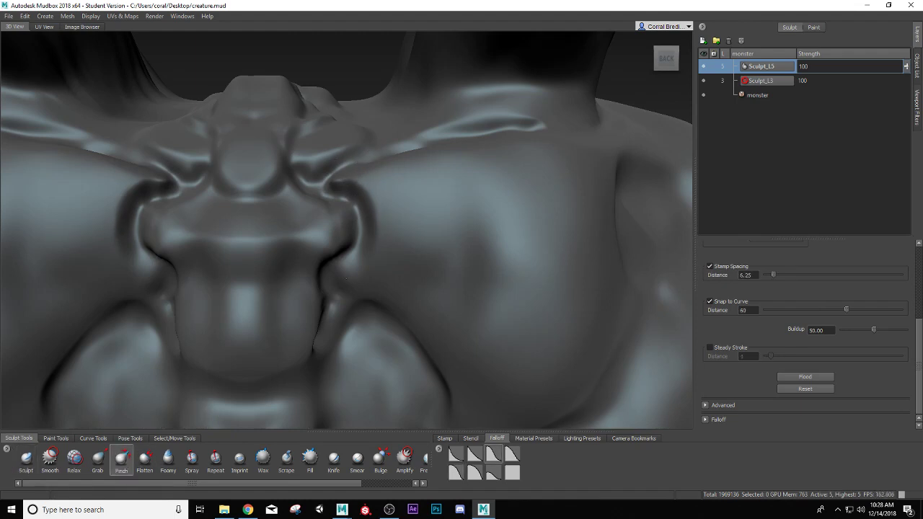
Step: Build up lumpy, bulging flesh folds on the torso's flanks below the arms using the Sculpt tool with an enlarged brush
{"action": "right_click_drag", "start_coordinate": [357, 170], "coordinate": [408, 310], "text": "alt"}
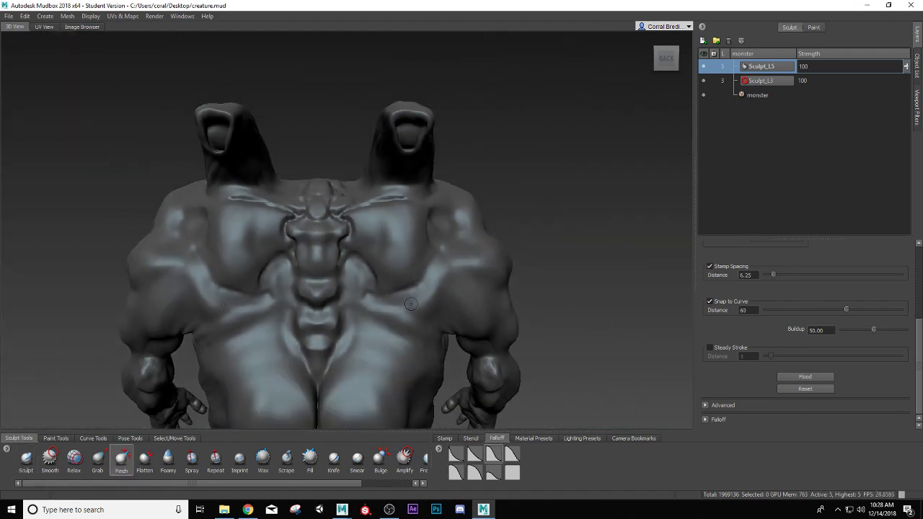
{"action": "middle_click_drag", "start_coordinate": [408, 310], "coordinate": [399, 233], "text": "alt"}
{"action": "left_click_drag", "start_coordinate": [398, 234], "coordinate": [354, 291], "text": "alt"}
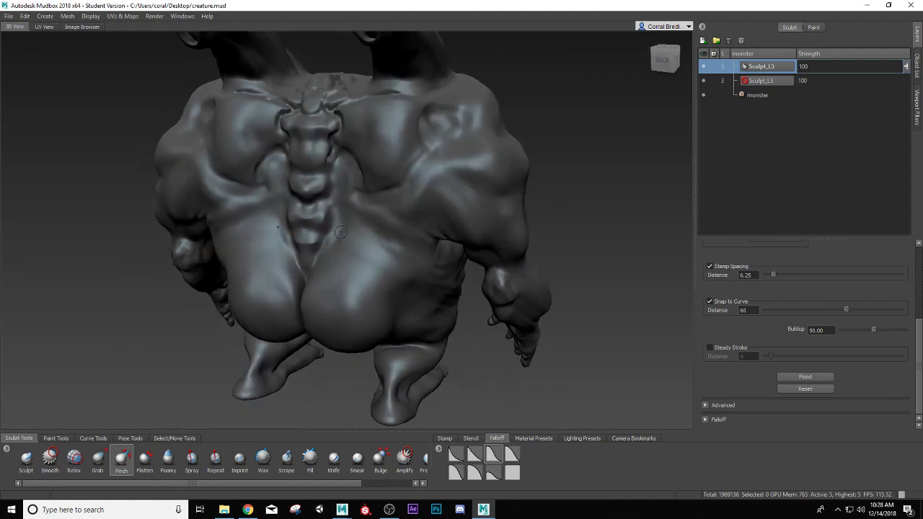
{"action": "right_click_drag", "start_coordinate": [354, 291], "coordinate": [338, 232], "text": "alt"}
{"action": "left_click_drag", "start_coordinate": [273, 191], "coordinate": [352, 273], "text": "alt"}
{"action": "key", "text": "b"}
{"action": "left_click_drag", "start_coordinate": [389, 230], "coordinate": [411, 229]}
{"action": "left_click_drag", "start_coordinate": [416, 283], "coordinate": [371, 233], "text": "alt"}
{"action": "left_click", "coordinate": [27, 458]}
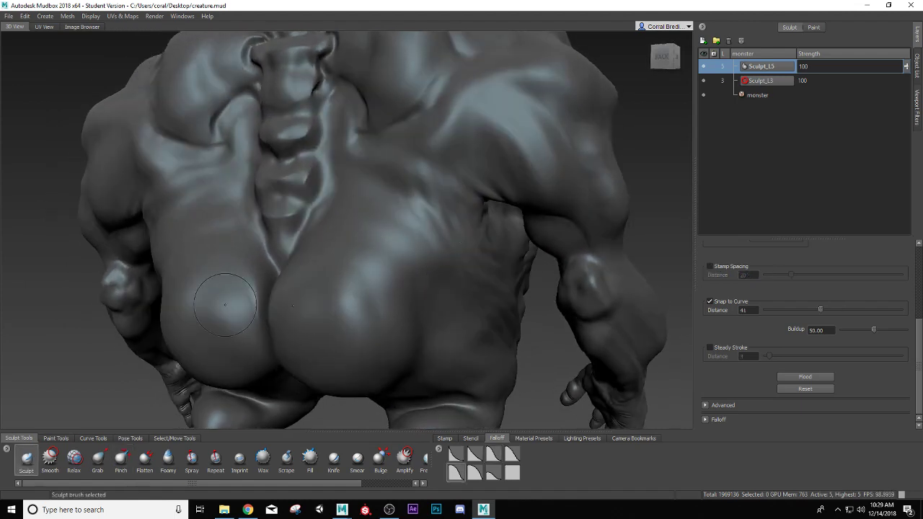
{"action": "scroll", "coordinate": [721, 306], "scroll_direction": "up", "scroll_amount": 4}
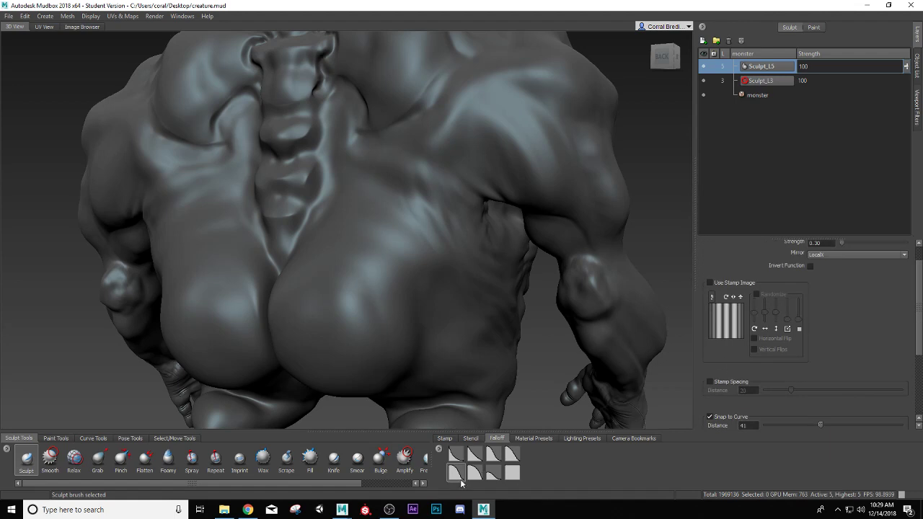
{"action": "mouse_move", "coordinate": [367, 237]}
{"action": "left_mouse_down", "text": "alt"}
{"action": "mouse_move", "coordinate": [368, 211]}
{"action": "mouse_move", "coordinate": [337, 217]}
{"action": "mouse_move", "coordinate": [411, 258]}
{"action": "mouse_move", "coordinate": [397, 285]}
{"action": "mouse_move", "coordinate": [370, 273]}
{"action": "left_mouse_up", "text": "alt"}
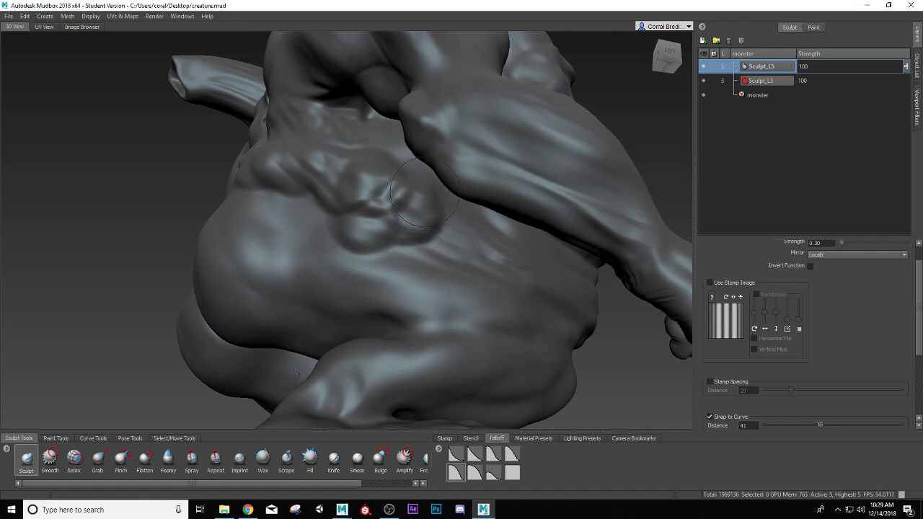
{"action": "mouse_move", "coordinate": [418, 195]}
{"action": "left_mouse_down", "text": "alt"}
{"action": "mouse_move", "coordinate": [476, 238]}
{"action": "mouse_move", "coordinate": [492, 269]}
{"action": "left_mouse_up", "text": "alt"}
{"action": "left_click_drag", "start_coordinate": [470, 232], "coordinate": [491, 250], "text": "alt"}
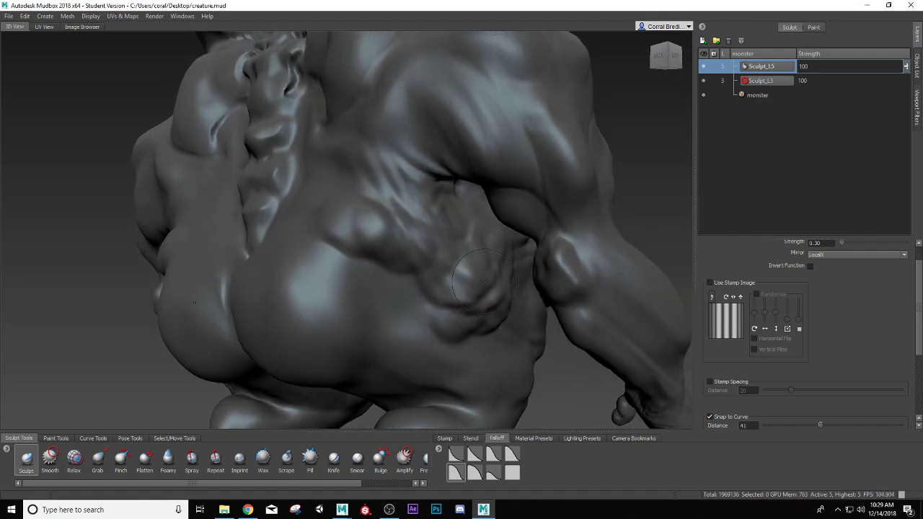
Step: Smooth the lumpy flank folds and sculpt an extra fleshy bulge on the lower back above the buttocks
{"action": "key", "text": "shift"}
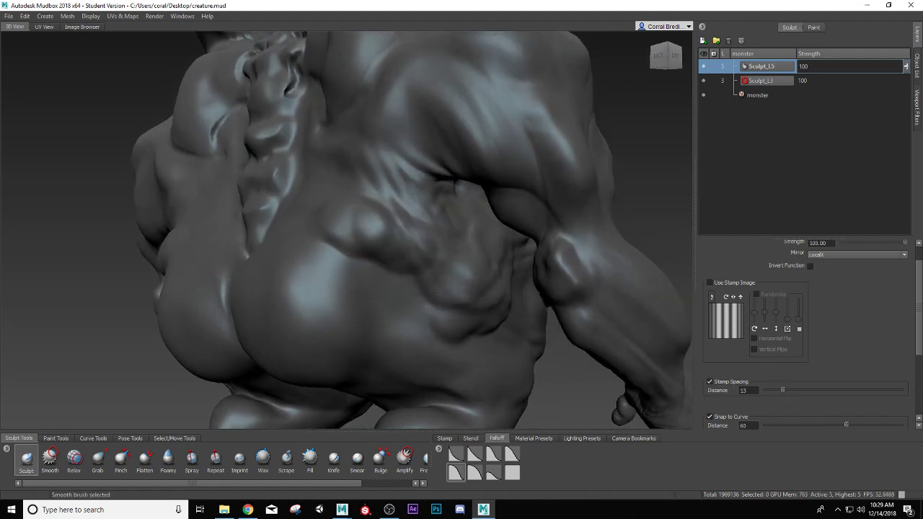
{"action": "mouse_move", "coordinate": [436, 295]}
{"action": "left_mouse_down", "text": "shift"}
{"action": "mouse_move", "coordinate": [375, 231]}
{"action": "mouse_move", "coordinate": [427, 275]}
{"action": "left_mouse_up", "text": "shift"}
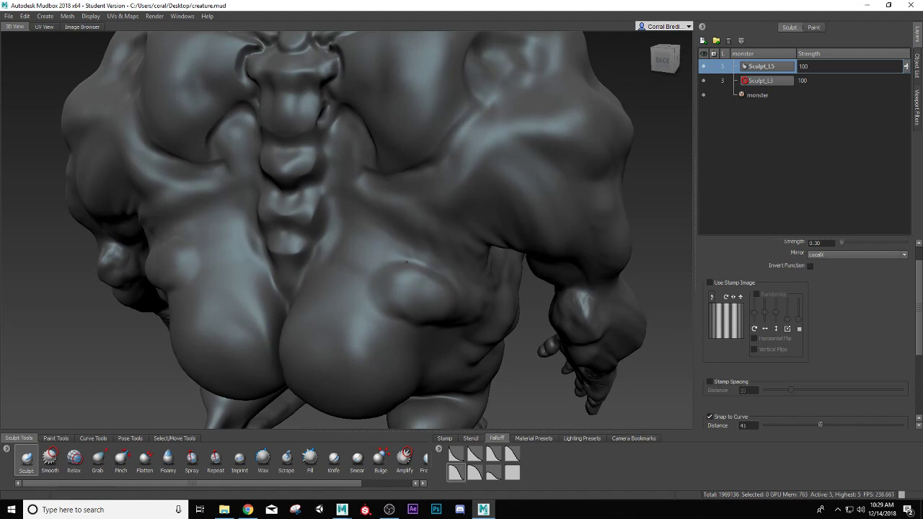
{"action": "mouse_move", "coordinate": [425, 232]}
{"action": "left_mouse_down"}
{"action": "mouse_move", "coordinate": [369, 285]}
{"action": "mouse_move", "coordinate": [422, 275]}
{"action": "mouse_move", "coordinate": [447, 234]}
{"action": "left_mouse_up"}
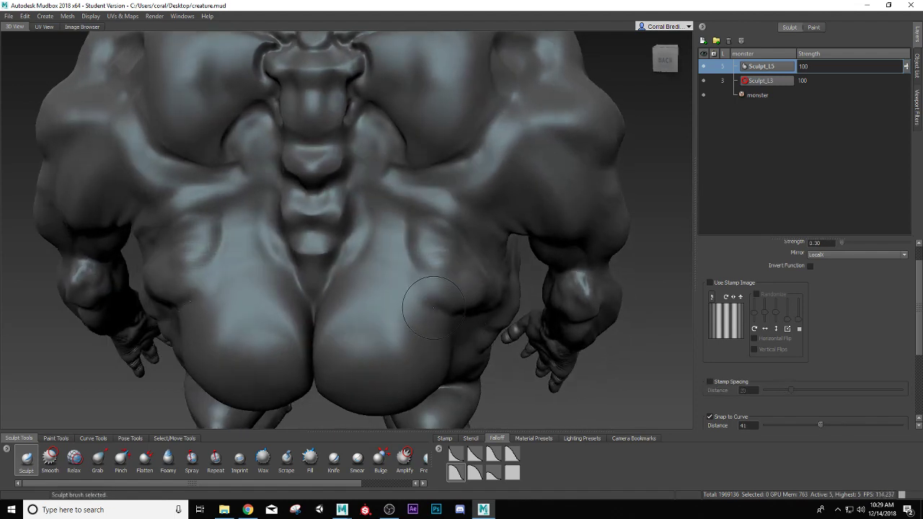
{"action": "mouse_move", "coordinate": [432, 288]}
{"action": "left_mouse_down", "text": "alt"}
{"action": "mouse_move", "coordinate": [397, 285]}
{"action": "mouse_move", "coordinate": [346, 238]}
{"action": "mouse_move", "coordinate": [389, 194]}
{"action": "mouse_move", "coordinate": [318, 245]}
{"action": "mouse_move", "coordinate": [499, 308]}
{"action": "mouse_move", "coordinate": [462, 249]}
{"action": "mouse_move", "coordinate": [443, 260]}
{"action": "left_mouse_up", "text": "alt"}
{"action": "key", "text": "shift"}
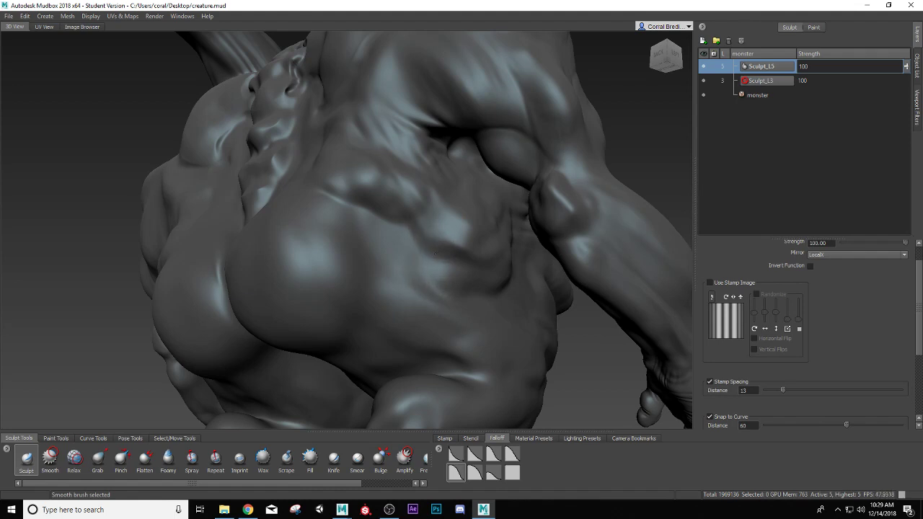
{"action": "mouse_move", "coordinate": [422, 256]}
{"action": "left_mouse_down", "text": "alt"}
{"action": "mouse_move", "coordinate": [414, 267]}
{"action": "mouse_move", "coordinate": [426, 254]}
{"action": "left_mouse_up", "text": "alt"}
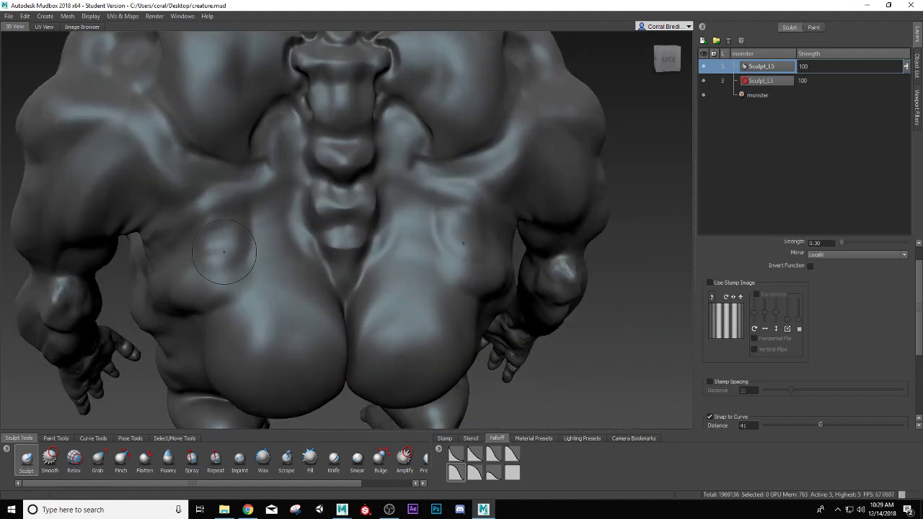
Step: Blend the lower-back bulges into the flanks with the Smooth brush
{"action": "mouse_move", "coordinate": [225, 254]}
{"action": "left_mouse_down", "text": "alt"}
{"action": "mouse_move", "coordinate": [263, 254]}
{"action": "mouse_move", "coordinate": [339, 231]}
{"action": "mouse_move", "coordinate": [458, 247]}
{"action": "mouse_move", "coordinate": [517, 267]}
{"action": "mouse_move", "coordinate": [310, 307]}
{"action": "mouse_move", "coordinate": [158, 294]}
{"action": "left_mouse_up", "text": "alt"}
{"action": "key", "text": "shift"}
{"action": "key", "text": "shift"}
{"action": "key", "text": "shift"}
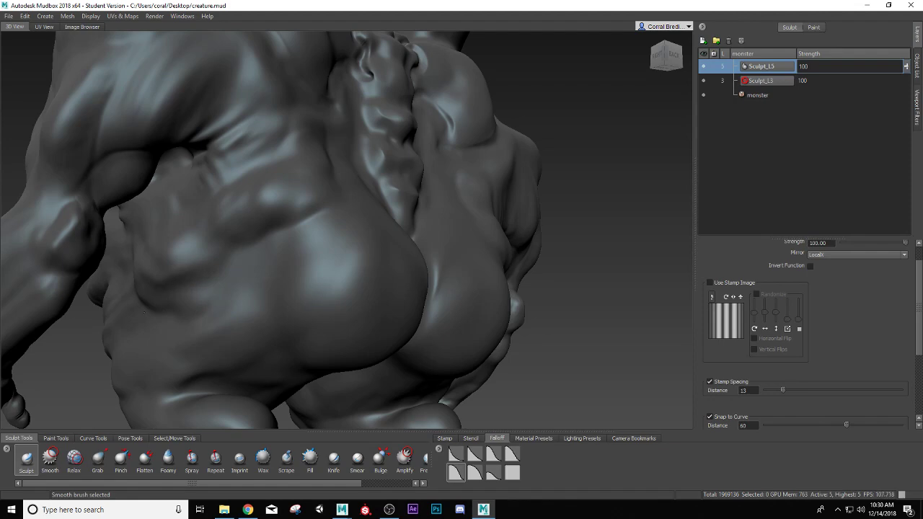
{"action": "mouse_move", "coordinate": [310, 274]}
{"action": "left_mouse_down", "text": "alt"}
{"action": "mouse_move", "coordinate": [232, 302]}
{"action": "mouse_move", "coordinate": [221, 289]}
{"action": "mouse_move", "coordinate": [254, 279]}
{"action": "left_mouse_up", "text": "alt"}
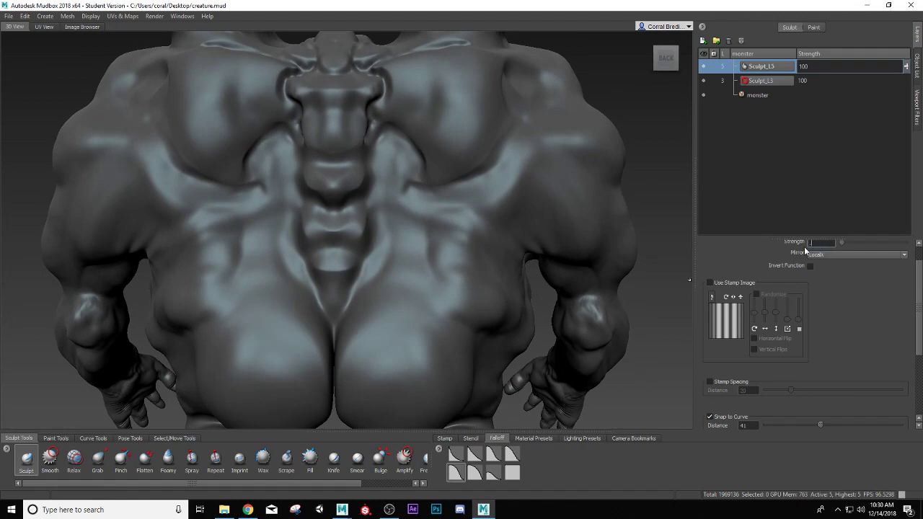
Step: Set the Sculpt brush strength to 0.20 and raise short skin folds across the mid-back below the shoulder blade
{"action": "mouse_move", "coordinate": [247, 267]}
{"action": "left_mouse_down", "text": "alt"}
{"action": "mouse_move", "coordinate": [188, 307]}
{"action": "mouse_move", "coordinate": [288, 282]}
{"action": "mouse_move", "coordinate": [305, 251]}
{"action": "mouse_move", "coordinate": [194, 205]}
{"action": "left_mouse_up", "text": "alt"}
{"action": "left_click_drag", "start_coordinate": [257, 228], "coordinate": [171, 224]}
{"action": "left_click_drag", "start_coordinate": [257, 252], "coordinate": [174, 255]}
{"action": "mouse_move", "coordinate": [249, 287]}
{"action": "left_mouse_down"}
{"action": "mouse_move", "coordinate": [189, 321]}
{"action": "mouse_move", "coordinate": [193, 308]}
{"action": "mouse_move", "coordinate": [310, 267]}
{"action": "mouse_move", "coordinate": [283, 251]}
{"action": "mouse_move", "coordinate": [222, 315]}
{"action": "left_mouse_up"}
{"action": "mouse_move", "coordinate": [304, 295]}
{"action": "left_mouse_down", "text": "alt"}
{"action": "mouse_move", "coordinate": [251, 336]}
{"action": "mouse_move", "coordinate": [373, 265]}
{"action": "mouse_move", "coordinate": [276, 311]}
{"action": "left_mouse_up", "text": "alt"}
{"action": "mouse_move", "coordinate": [347, 303]}
{"action": "left_mouse_down", "text": "alt"}
{"action": "mouse_move", "coordinate": [275, 342]}
{"action": "mouse_move", "coordinate": [295, 306]}
{"action": "left_mouse_up", "text": "alt"}
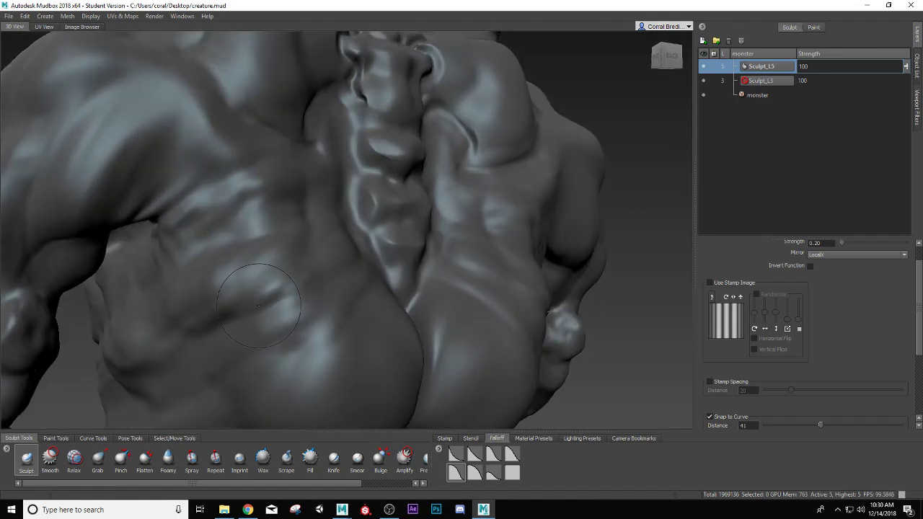
Step: Sculpt long, parallel rib-like folds running from the lower spine outward and down to the flank
{"action": "left_click_drag", "start_coordinate": [356, 278], "coordinate": [234, 353]}
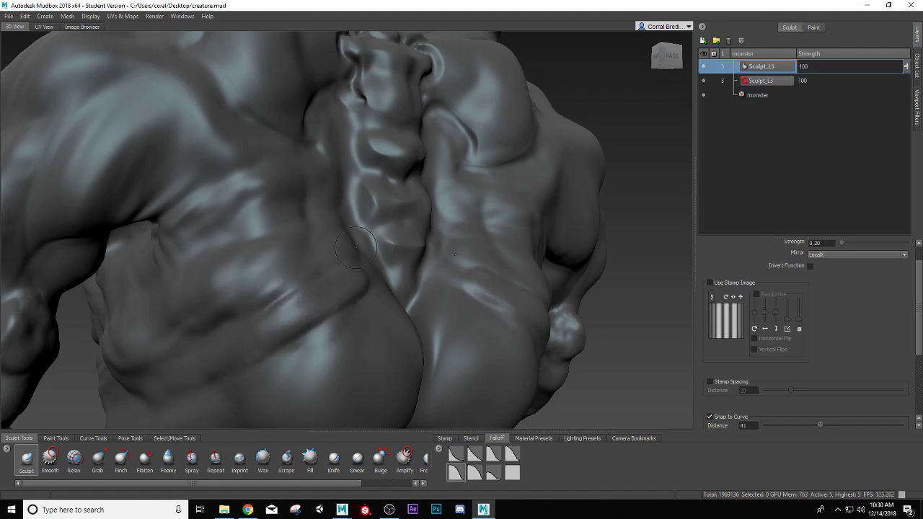
{"action": "mouse_move", "coordinate": [355, 246]}
{"action": "left_mouse_down"}
{"action": "mouse_move", "coordinate": [320, 253]}
{"action": "mouse_move", "coordinate": [245, 296]}
{"action": "mouse_move", "coordinate": [110, 309]}
{"action": "left_mouse_up"}
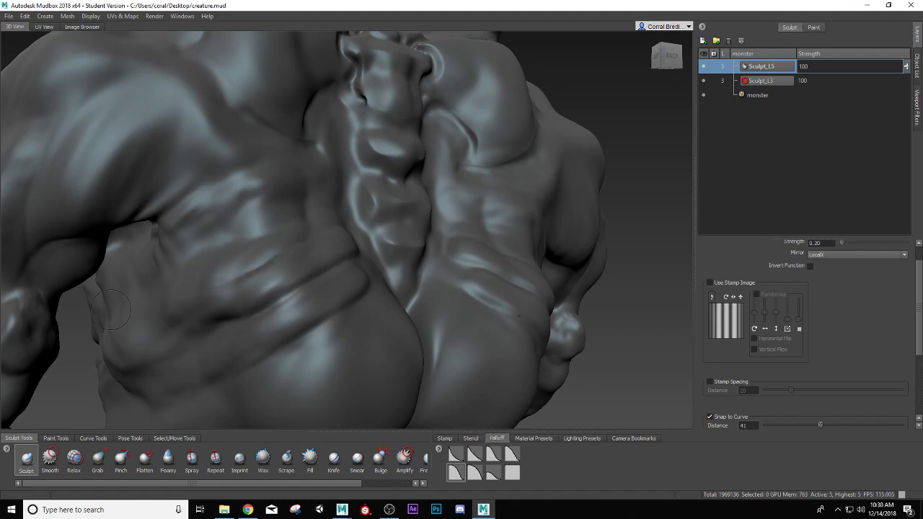
{"action": "mouse_move", "coordinate": [327, 222]}
{"action": "left_mouse_down"}
{"action": "mouse_move", "coordinate": [278, 229]}
{"action": "mouse_move", "coordinate": [256, 249]}
{"action": "mouse_move", "coordinate": [197, 266]}
{"action": "mouse_move", "coordinate": [291, 215]}
{"action": "mouse_move", "coordinate": [249, 209]}
{"action": "mouse_move", "coordinate": [217, 242]}
{"action": "mouse_move", "coordinate": [152, 261]}
{"action": "mouse_move", "coordinate": [213, 238]}
{"action": "mouse_move", "coordinate": [246, 209]}
{"action": "mouse_move", "coordinate": [186, 242]}
{"action": "mouse_move", "coordinate": [133, 254]}
{"action": "left_mouse_up"}
{"action": "left_click_drag", "start_coordinate": [240, 228], "coordinate": [218, 226], "text": "alt"}
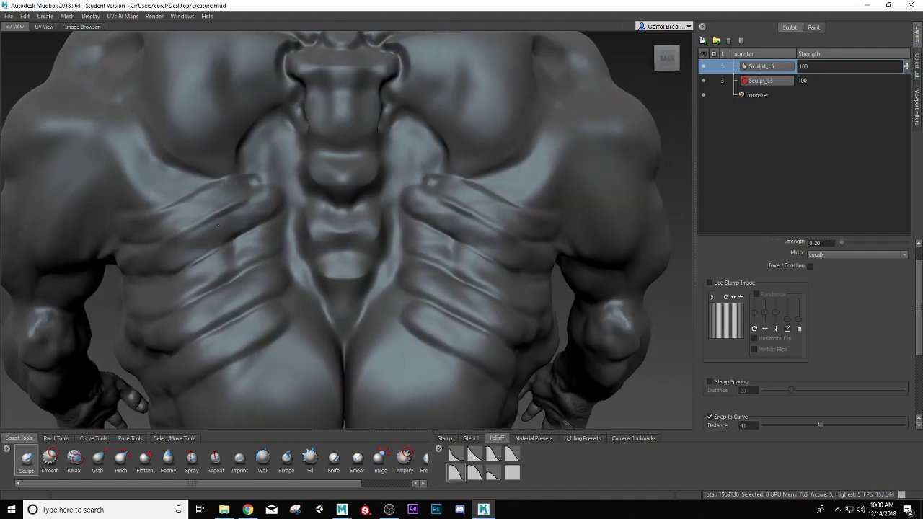
Step: Soften the rib-like back folds and fill in their inner ends beside the spine
{"action": "mouse_move", "coordinate": [261, 168]}
{"action": "left_mouse_down"}
{"action": "mouse_move", "coordinate": [270, 163]}
{"action": "mouse_move", "coordinate": [216, 210]}
{"action": "mouse_move", "coordinate": [174, 228]}
{"action": "left_mouse_up"}
{"action": "key", "text": "ctrl+z"}
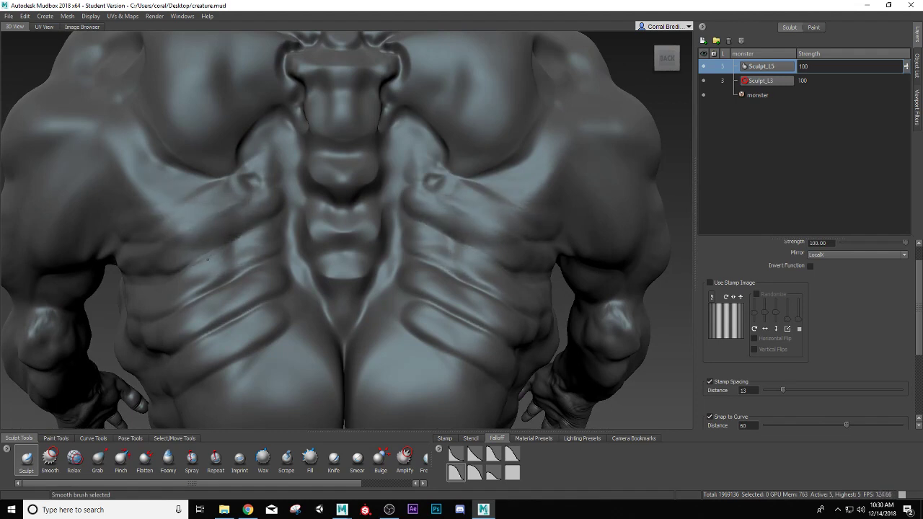
{"action": "mouse_move", "coordinate": [163, 285]}
{"action": "left_mouse_down", "text": "shift"}
{"action": "mouse_move", "coordinate": [238, 289]}
{"action": "mouse_move", "coordinate": [231, 332]}
{"action": "mouse_move", "coordinate": [241, 339]}
{"action": "mouse_move", "coordinate": [213, 375]}
{"action": "left_mouse_up", "text": "shift"}
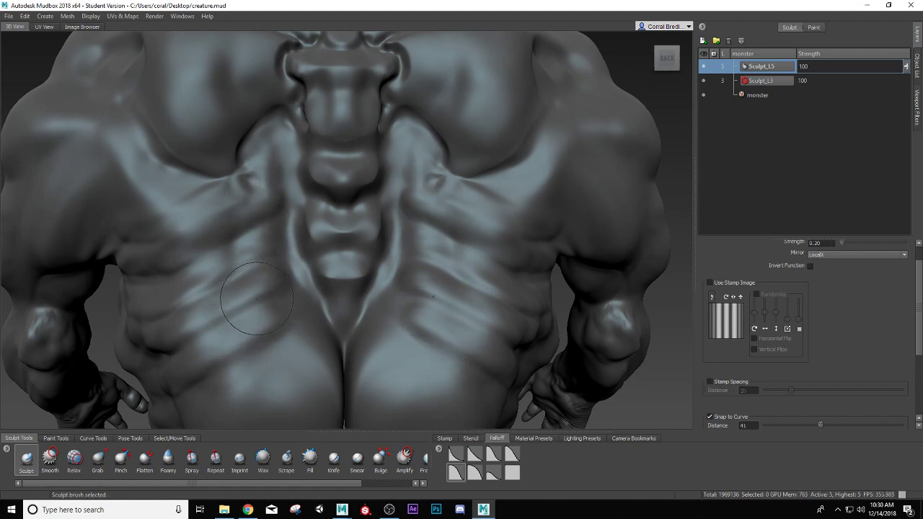
{"action": "mouse_move", "coordinate": [272, 315]}
{"action": "left_mouse_down"}
{"action": "mouse_move", "coordinate": [295, 303]}
{"action": "mouse_move", "coordinate": [283, 313]}
{"action": "left_mouse_up"}
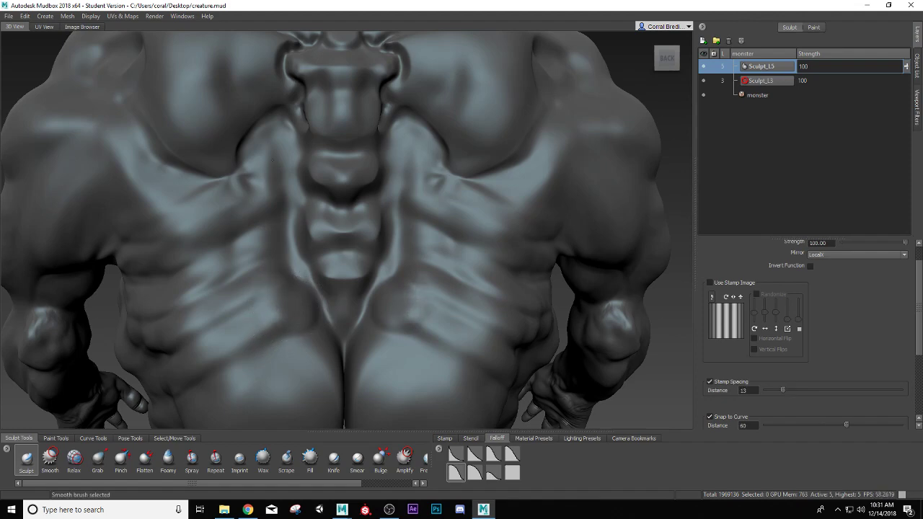
Step: Smooth the outer stretches of the rib-like folds so they merge with the flank
{"action": "scroll", "coordinate": [310, 264], "scroll_direction": "down", "scroll_amount": 4}
{"action": "scroll", "coordinate": [289, 285], "scroll_direction": "up", "scroll_amount": 4}
{"action": "mouse_move", "coordinate": [259, 317]}
{"action": "left_mouse_down", "text": "alt"}
{"action": "mouse_move", "coordinate": [333, 304]}
{"action": "mouse_move", "coordinate": [290, 278]}
{"action": "mouse_move", "coordinate": [329, 227]}
{"action": "left_mouse_up", "text": "alt"}
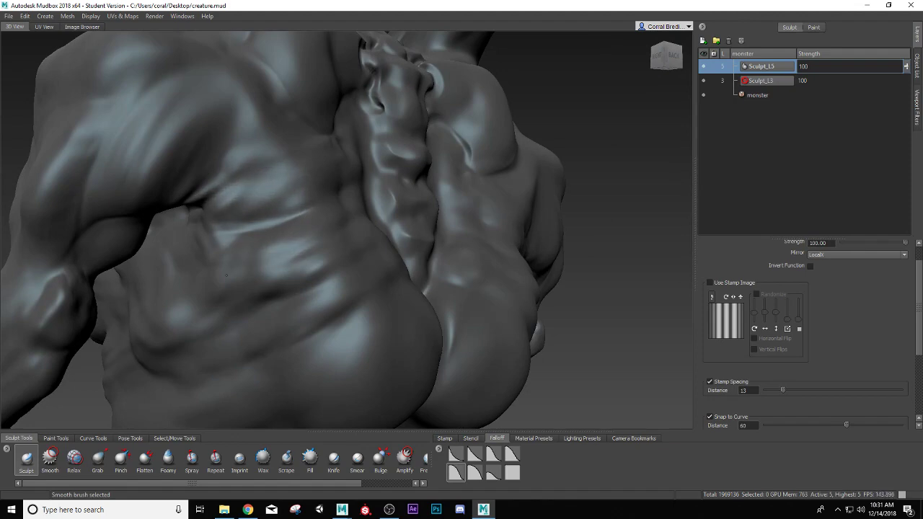
{"action": "scroll", "coordinate": [328, 313], "scroll_direction": "down", "scroll_amount": 4}
{"action": "left_click_drag", "start_coordinate": [318, 310], "coordinate": [195, 301], "text": "alt"}
{"action": "left_click_drag", "start_coordinate": [331, 228], "coordinate": [329, 224], "text": "shift"}
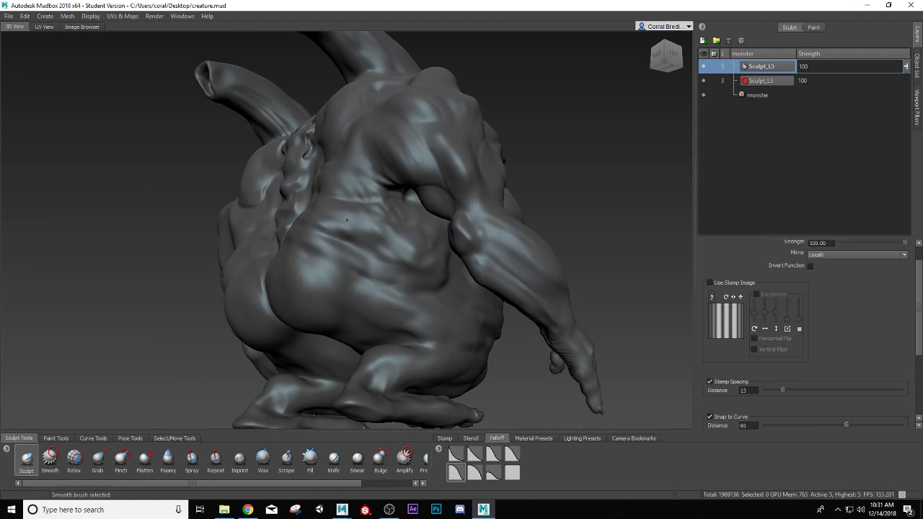
Step: Build up the fleshy fold on the flank below the arm and smooth its lower edge
{"action": "scroll", "coordinate": [328, 274], "scroll_direction": "down", "scroll_amount": 4}
{"action": "mouse_move", "coordinate": [339, 256]}
{"action": "left_mouse_down", "text": "alt"}
{"action": "mouse_move", "coordinate": [160, 273]}
{"action": "mouse_move", "coordinate": [562, 262]}
{"action": "mouse_move", "coordinate": [600, 271]}
{"action": "left_mouse_up", "text": "alt"}
{"action": "scroll", "coordinate": [361, 230], "scroll_direction": "up", "scroll_amount": 4}
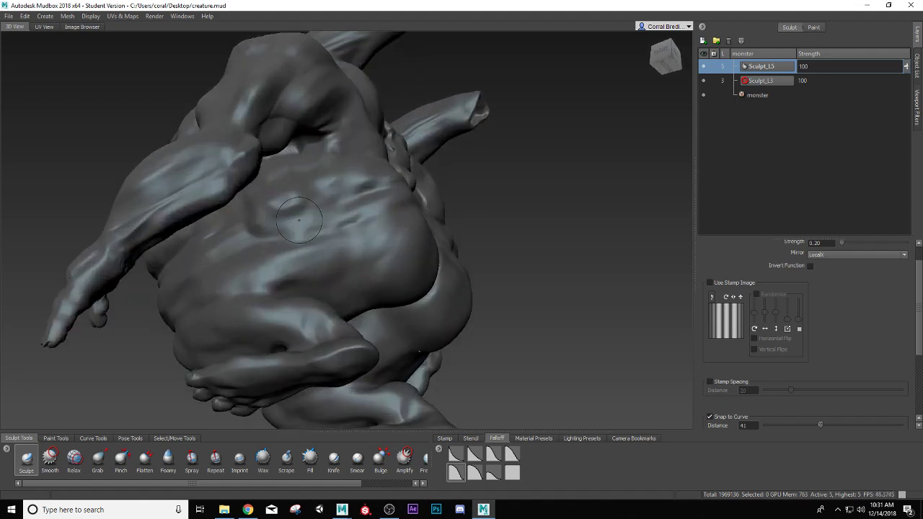
{"action": "mouse_move", "coordinate": [354, 229]}
{"action": "left_mouse_down", "text": "alt"}
{"action": "mouse_move", "coordinate": [315, 215]}
{"action": "mouse_move", "coordinate": [323, 177]}
{"action": "mouse_move", "coordinate": [310, 211]}
{"action": "mouse_move", "coordinate": [313, 184]}
{"action": "left_mouse_up", "text": "alt"}
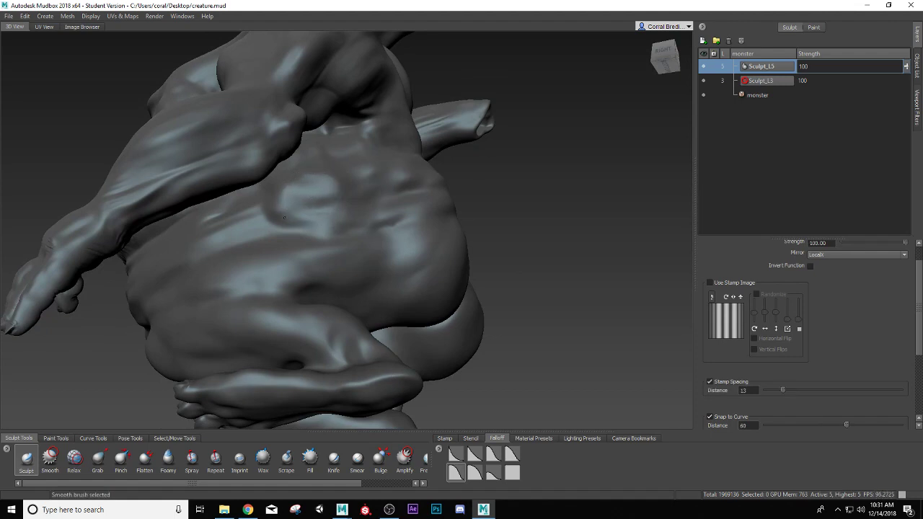
{"action": "mouse_move", "coordinate": [284, 217]}
{"action": "left_mouse_down", "text": "shift"}
{"action": "mouse_move", "coordinate": [261, 223]}
{"action": "mouse_move", "coordinate": [281, 210]}
{"action": "left_mouse_up", "text": "shift"}
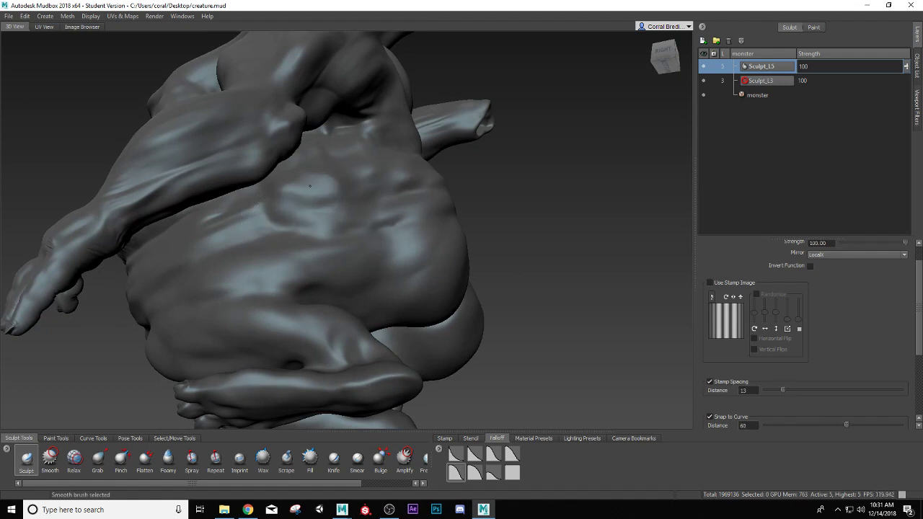
{"action": "mouse_move", "coordinate": [356, 233]}
{"action": "left_mouse_down", "text": "alt"}
{"action": "mouse_move", "coordinate": [231, 249]}
{"action": "mouse_move", "coordinate": [217, 278]}
{"action": "mouse_move", "coordinate": [267, 295]}
{"action": "mouse_move", "coordinate": [296, 264]}
{"action": "left_mouse_up", "text": "alt"}
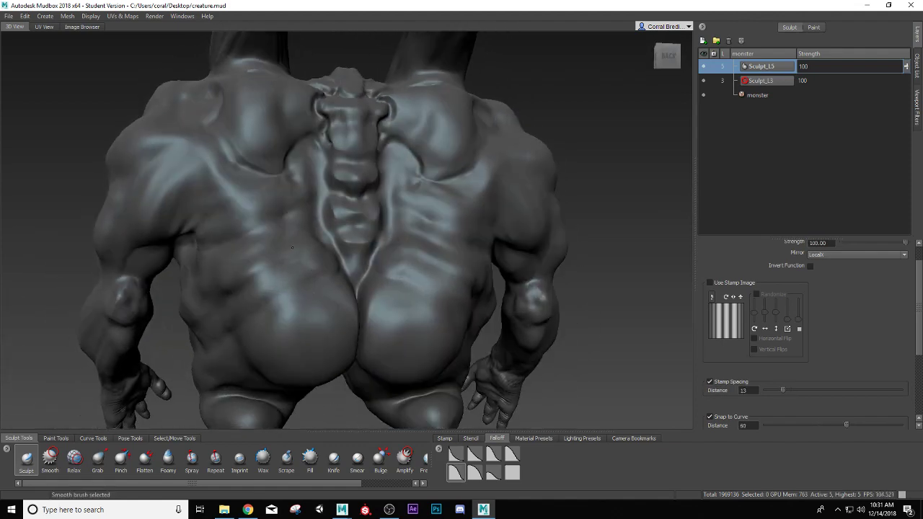
Step: Enlarge the brush and tighten the mid-back folds and the creases alongside the spine with the Pinch tool
{"action": "right_click_drag", "start_coordinate": [297, 263], "coordinate": [314, 212], "text": "alt"}
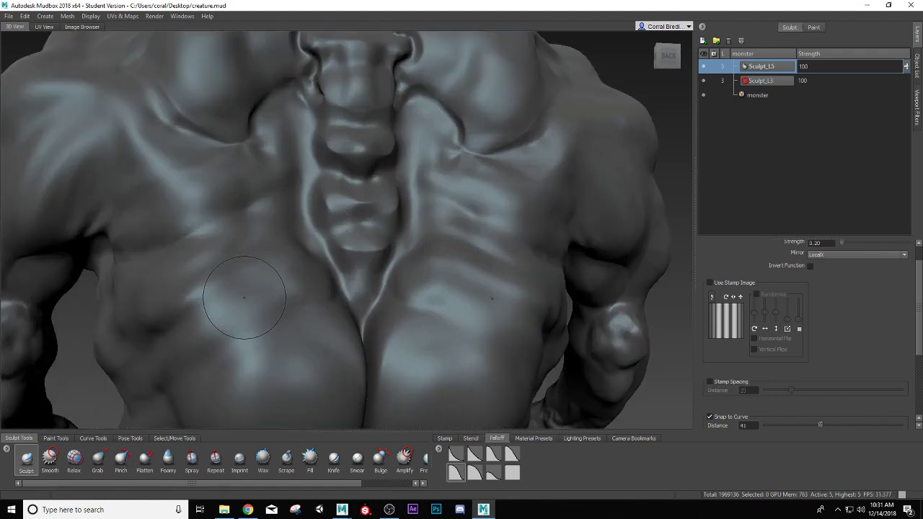
{"action": "key", "text": "b"}
{"action": "left_click_drag", "start_coordinate": [233, 297], "coordinate": [249, 293]}
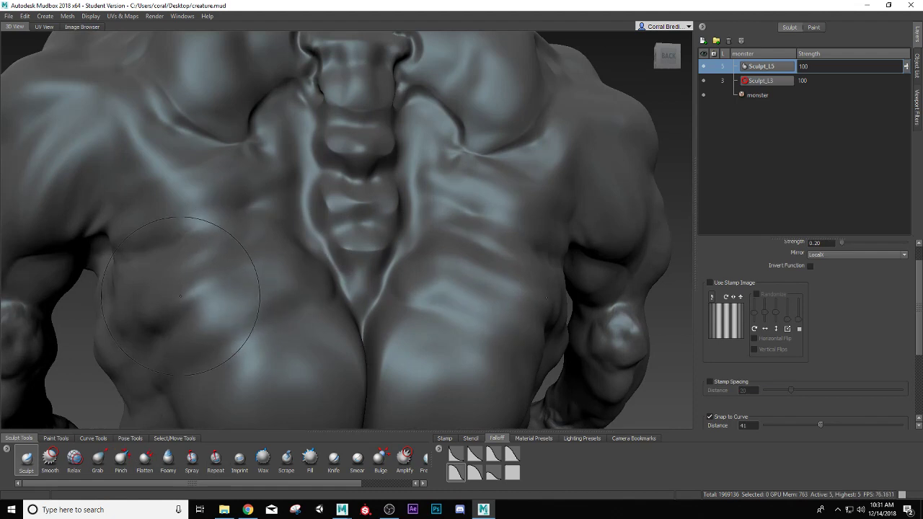
{"action": "left_click", "coordinate": [147, 459]}
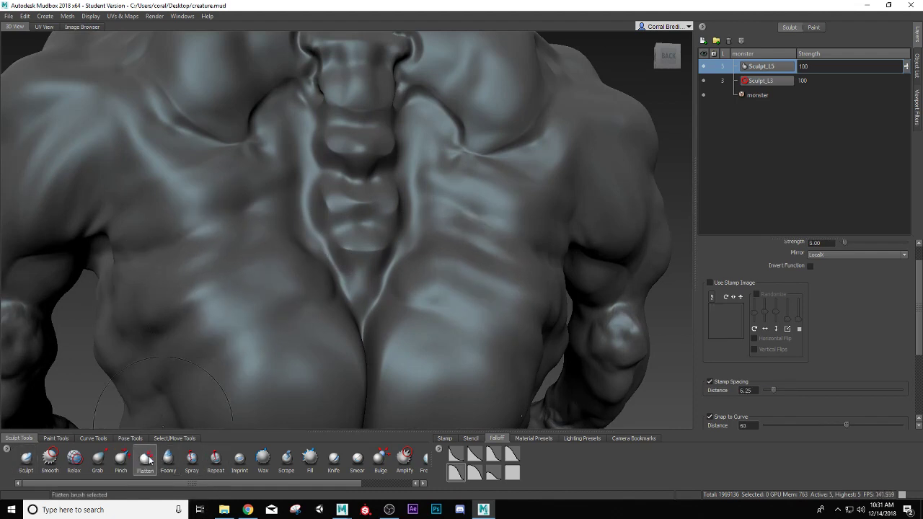
{"action": "left_click", "coordinate": [130, 463]}
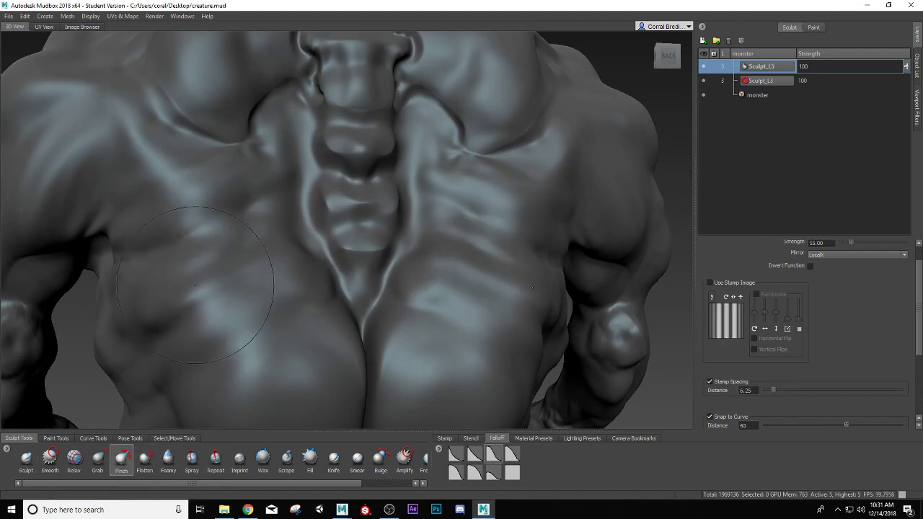
{"action": "mouse_move", "coordinate": [199, 228]}
{"action": "left_mouse_down"}
{"action": "mouse_move", "coordinate": [304, 182]}
{"action": "mouse_move", "coordinate": [314, 237]}
{"action": "left_mouse_up"}
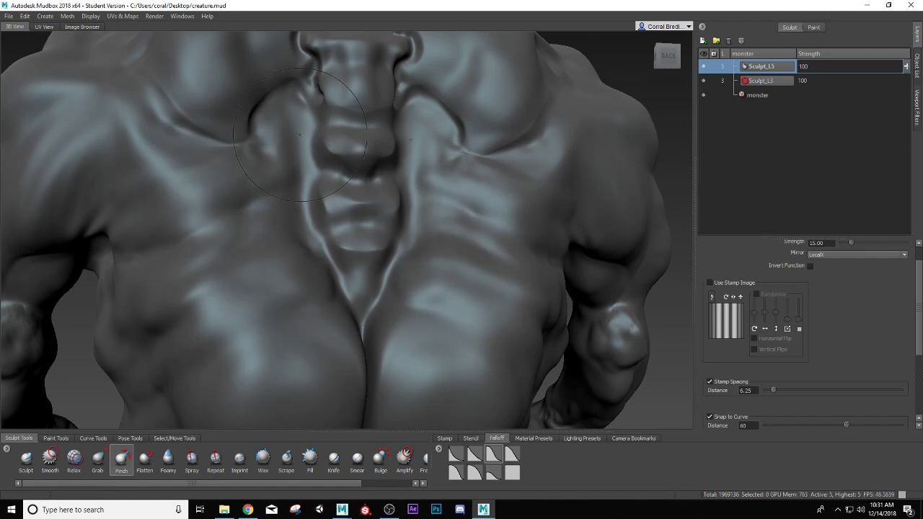
{"action": "left_click_drag", "start_coordinate": [314, 140], "coordinate": [318, 241]}
Step: Reduce the Pinch brush size and smooth out the small dent beneath the shoulder blade's lower edge
{"action": "scroll", "coordinate": [355, 276], "scroll_direction": "down", "scroll_amount": 4}
{"action": "left_click_drag", "start_coordinate": [376, 290], "coordinate": [357, 320], "text": "alt"}
{"action": "scroll", "coordinate": [356, 319], "scroll_direction": "up", "scroll_amount": 4}
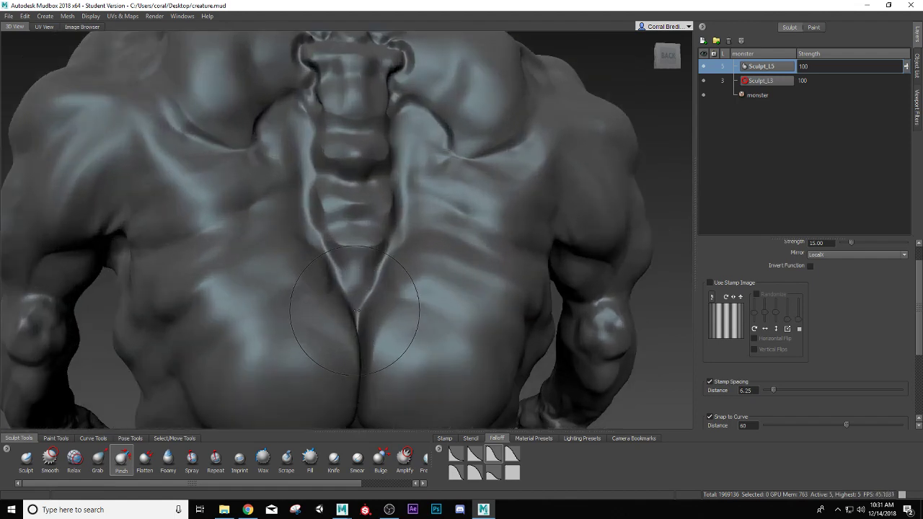
{"action": "mouse_move", "coordinate": [270, 320]}
{"action": "left_mouse_down", "text": "alt"}
{"action": "mouse_move", "coordinate": [402, 324]}
{"action": "mouse_move", "coordinate": [309, 288]}
{"action": "left_mouse_up", "text": "alt"}
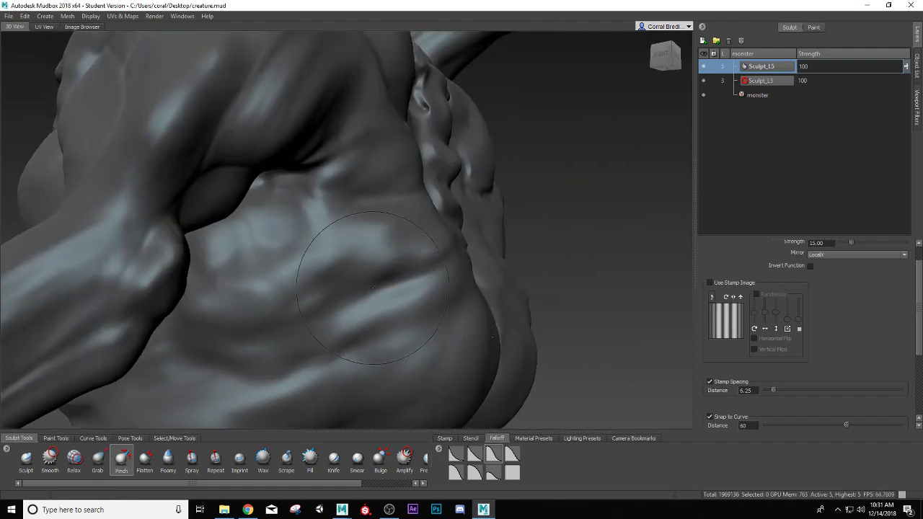
{"action": "scroll", "coordinate": [355, 237], "scroll_direction": "down", "scroll_amount": 5}
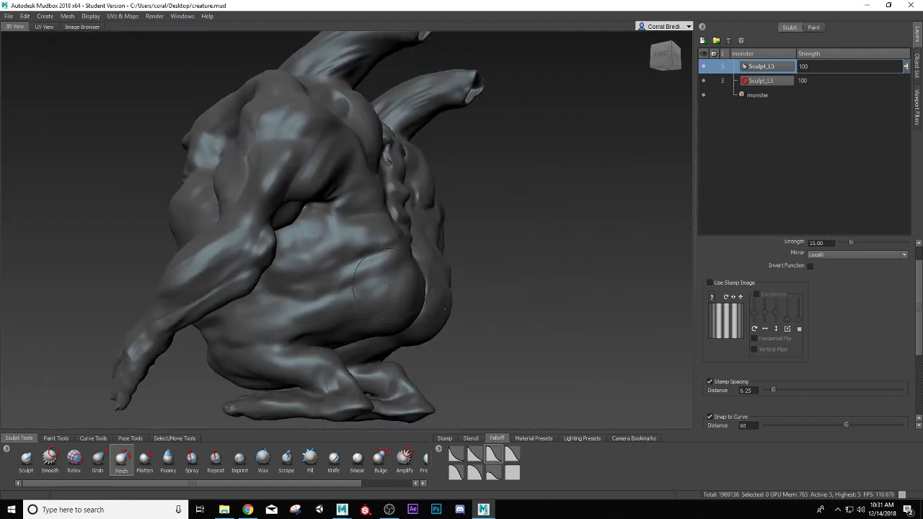
{"action": "left_click_drag", "start_coordinate": [361, 238], "coordinate": [266, 309], "text": "alt"}
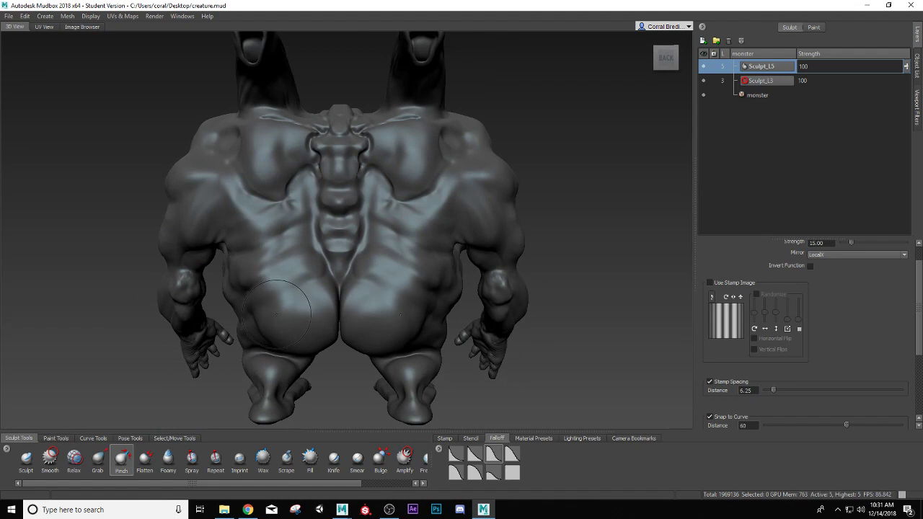
{"action": "scroll", "coordinate": [273, 397], "scroll_direction": "up", "scroll_amount": 8}
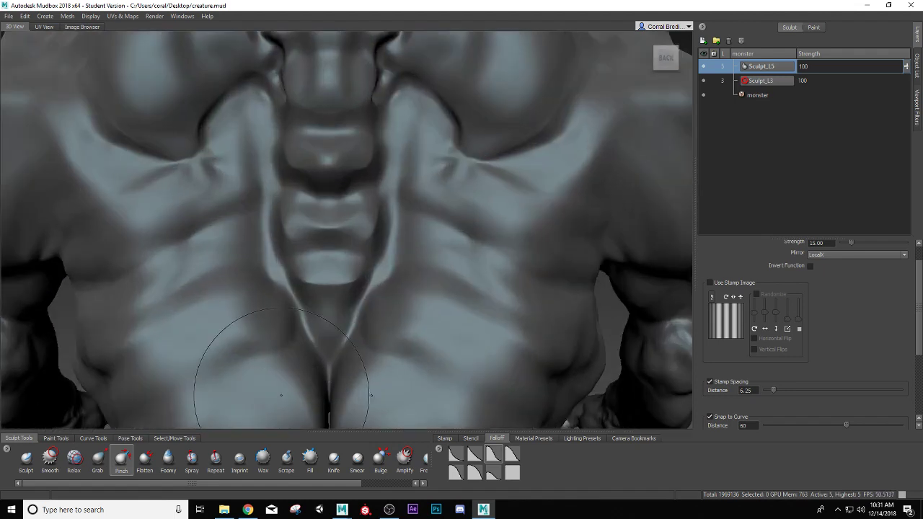
{"action": "key", "text": "b"}
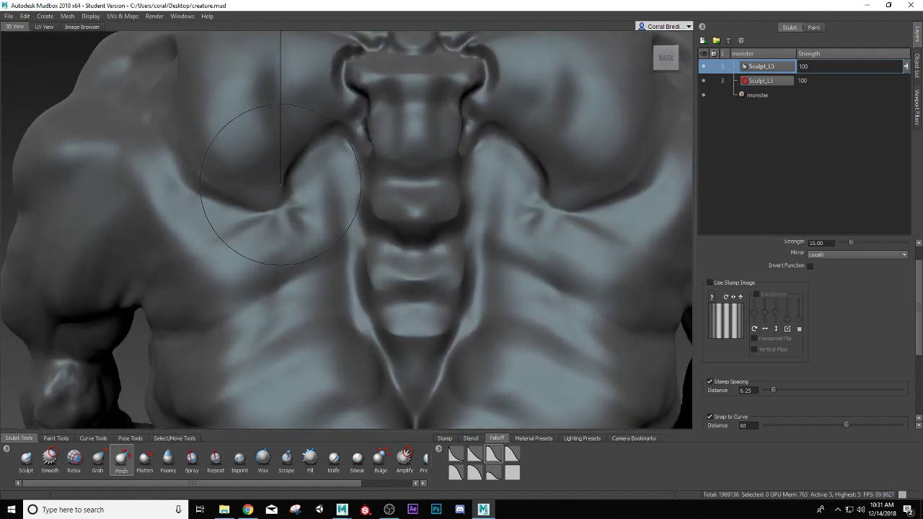
{"action": "mouse_move", "coordinate": [280, 185]}
{"action": "left_mouse_down"}
{"action": "mouse_move", "coordinate": [218, 186]}
{"action": "mouse_move", "coordinate": [229, 185]}
{"action": "left_mouse_up"}
{"action": "key", "text": "shift"}
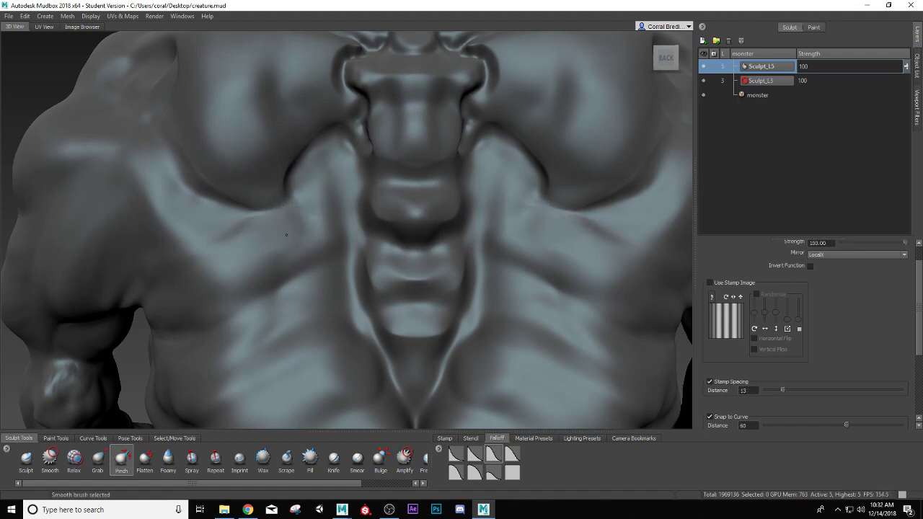
Step: Enlarge the brush and build up the two rounded lobes of the creature's lower back with the Sculpt brush
{"action": "scroll", "coordinate": [305, 288], "scroll_direction": "down", "scroll_amount": 8}
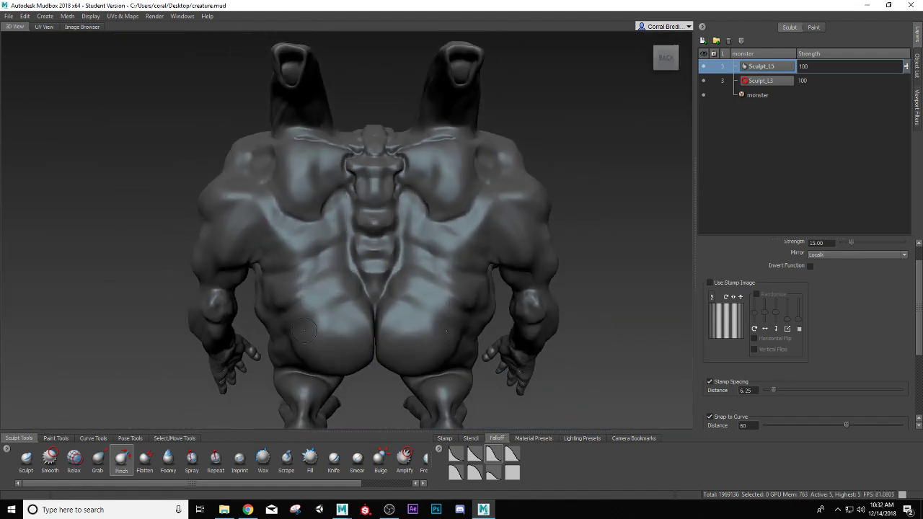
{"action": "left_click_drag", "start_coordinate": [305, 330], "coordinate": [386, 310], "text": "alt"}
{"action": "scroll", "coordinate": [360, 329], "scroll_direction": "up", "scroll_amount": 3}
{"action": "scroll", "coordinate": [386, 324], "scroll_direction": "up", "scroll_amount": 3}
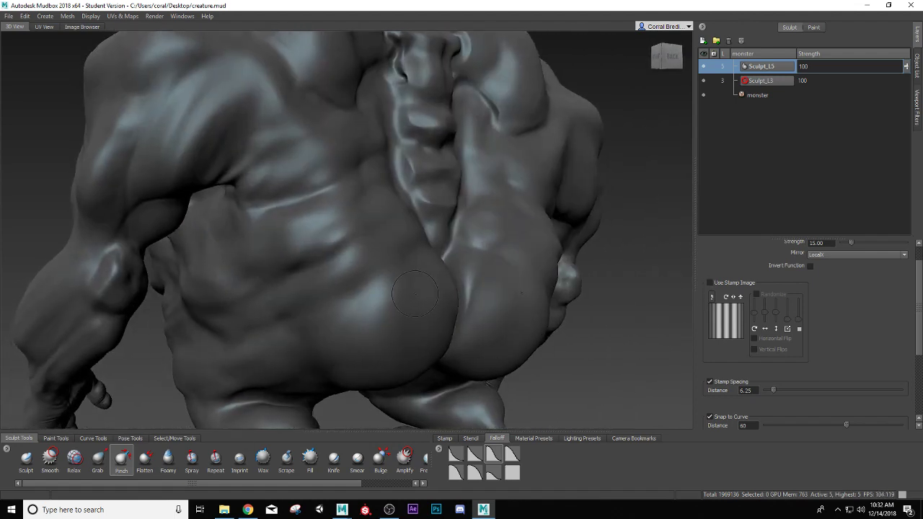
{"action": "key", "text": "b"}
{"action": "left_click_drag", "start_coordinate": [407, 278], "coordinate": [413, 278]}
{"action": "left_click_drag", "start_coordinate": [367, 350], "coordinate": [336, 351], "text": "alt"}
{"action": "left_click", "coordinate": [29, 460]}
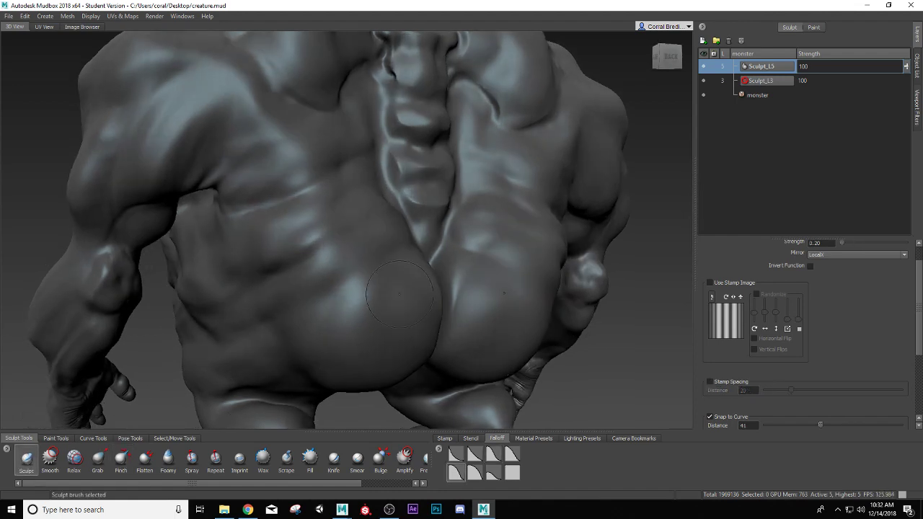
{"action": "left_click_drag", "start_coordinate": [388, 283], "coordinate": [325, 328], "text": "alt"}
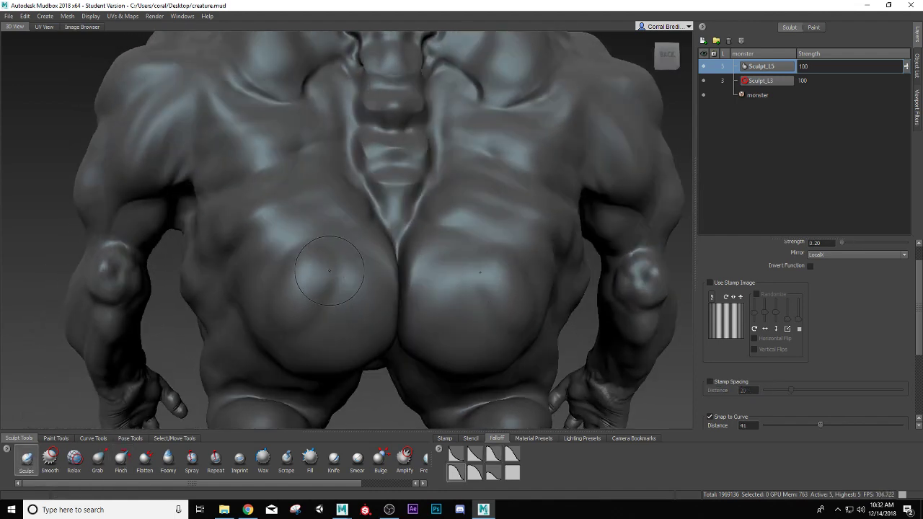
{"action": "left_click_drag", "start_coordinate": [335, 292], "coordinate": [366, 321]}
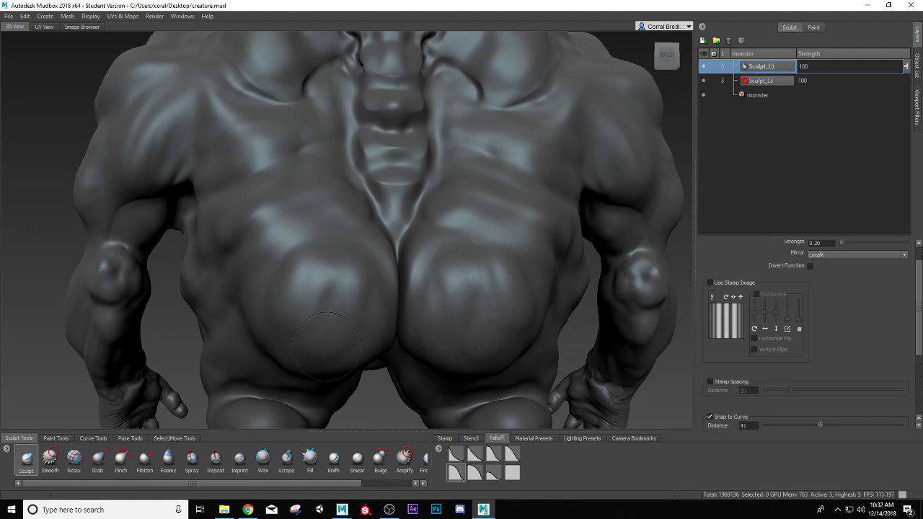
Step: Smooth the freshly sculpted surface of the rounded lower back lobes, including their outer sides
{"action": "left_click_drag", "start_coordinate": [327, 345], "coordinate": [295, 274], "text": "alt"}
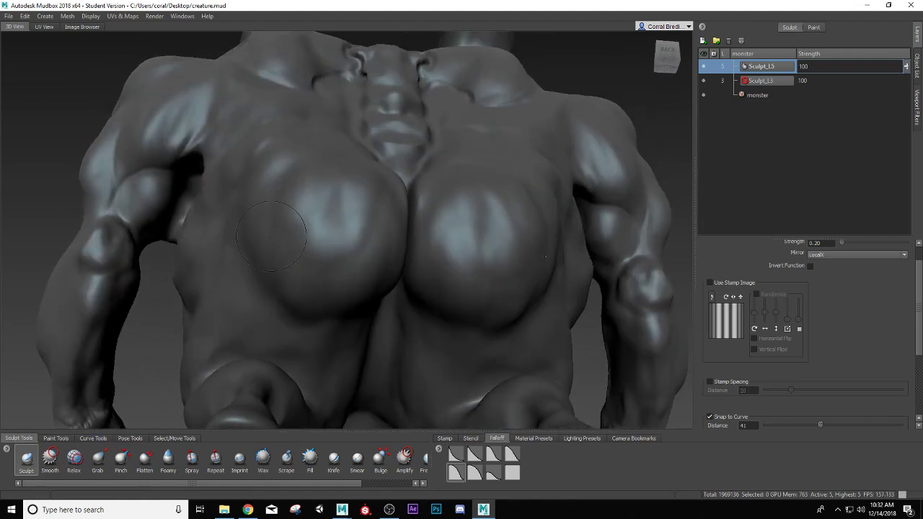
{"action": "mouse_move", "coordinate": [271, 235]}
{"action": "left_mouse_down", "text": "alt"}
{"action": "mouse_move", "coordinate": [352, 315]}
{"action": "mouse_move", "coordinate": [357, 248]}
{"action": "left_mouse_up", "text": "alt"}
{"action": "key", "text": "shift"}
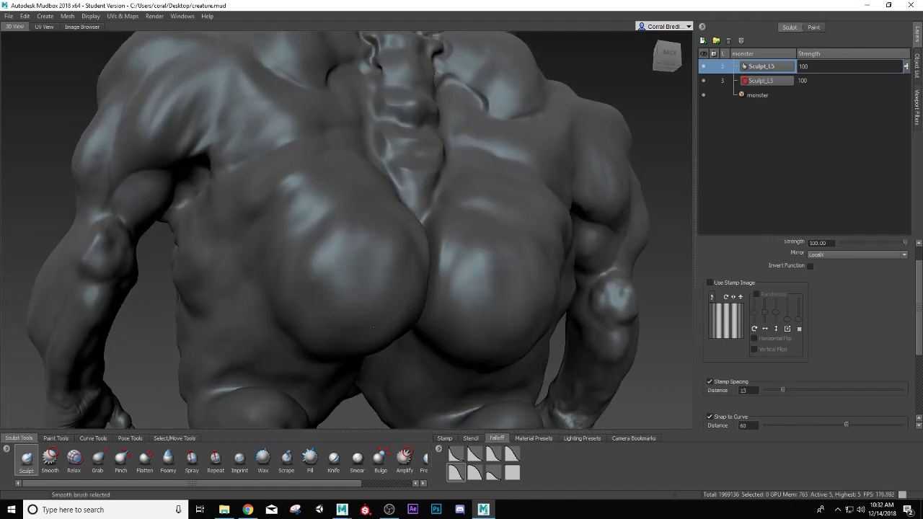
{"action": "left_click_drag", "start_coordinate": [373, 327], "coordinate": [424, 346], "text": "alt"}
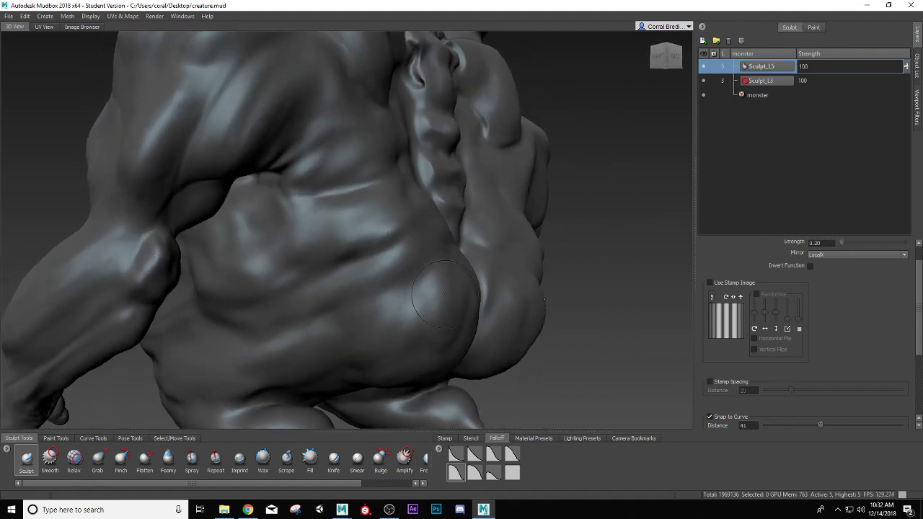
Step: Add volume with the Sculpt brush across the upper lower-back lobes toward the base of the spine and smooth the strokes
{"action": "mouse_move", "coordinate": [433, 296]}
{"action": "left_mouse_down", "text": "alt"}
{"action": "mouse_move", "coordinate": [367, 313]}
{"action": "mouse_move", "coordinate": [367, 216]}
{"action": "left_mouse_up", "text": "alt"}
{"action": "left_click_drag", "start_coordinate": [375, 311], "coordinate": [347, 237]}
{"action": "mouse_move", "coordinate": [354, 287]}
{"action": "left_mouse_down", "text": "shift"}
{"action": "mouse_move", "coordinate": [353, 270]}
{"action": "mouse_move", "coordinate": [361, 303]}
{"action": "mouse_move", "coordinate": [344, 213]}
{"action": "left_mouse_up", "text": "shift"}
{"action": "mouse_move", "coordinate": [338, 299]}
{"action": "left_mouse_down", "text": "alt"}
{"action": "mouse_move", "coordinate": [265, 282]}
{"action": "mouse_move", "coordinate": [379, 291]}
{"action": "left_mouse_up", "text": "alt"}
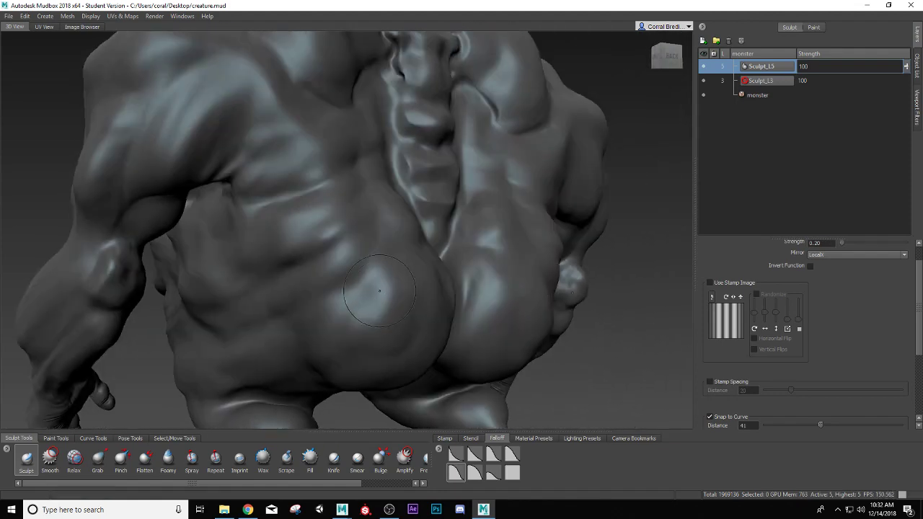
{"action": "key", "text": "shift"}
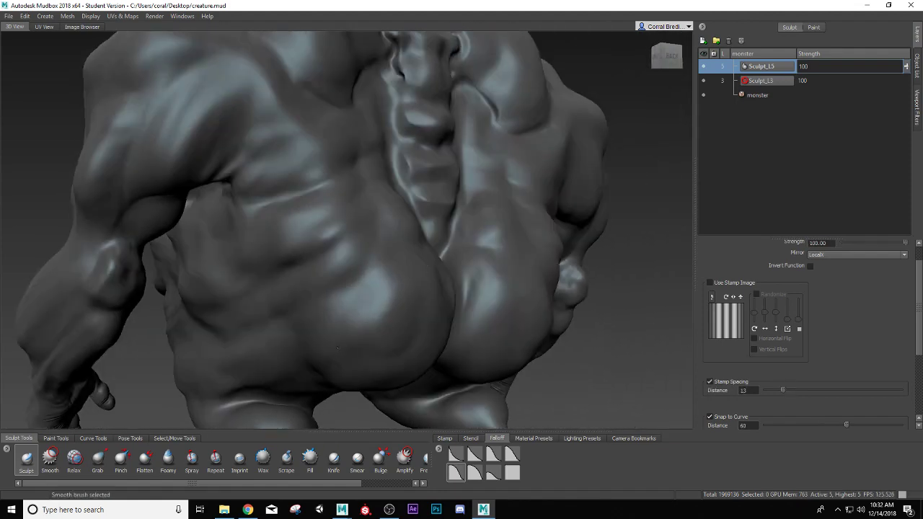
{"action": "left_click_drag", "start_coordinate": [381, 177], "coordinate": [353, 261], "text": "alt"}
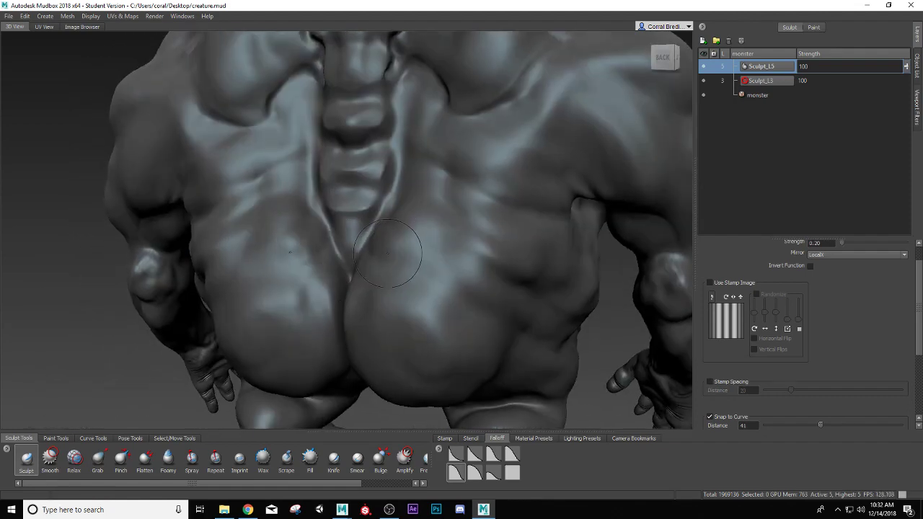
{"action": "key", "text": "shift"}
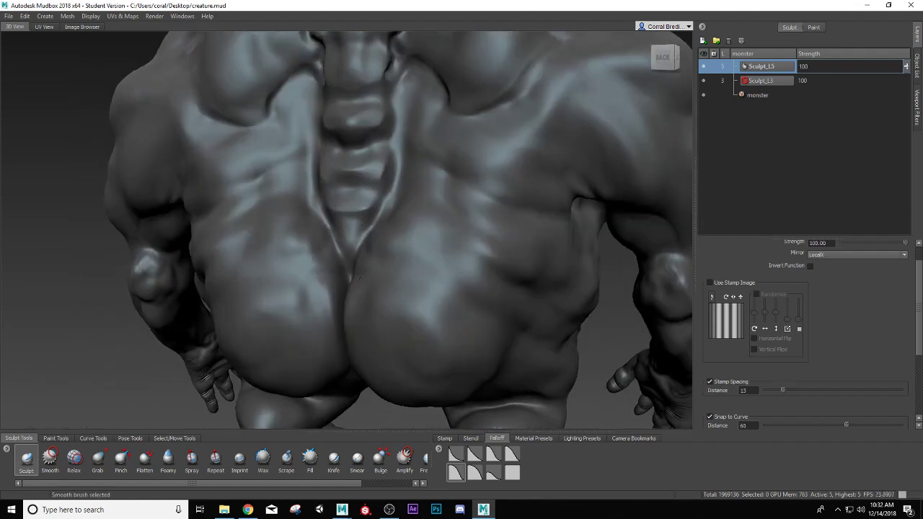
Step: Check the whole creature from the front and save the scene
{"action": "right_click_drag", "start_coordinate": [412, 268], "coordinate": [375, 274], "text": "alt"}
{"action": "mouse_move", "coordinate": [375, 274]}
{"action": "left_mouse_down", "text": "alt"}
{"action": "mouse_move", "coordinate": [329, 286]}
{"action": "mouse_move", "coordinate": [478, 292]}
{"action": "mouse_move", "coordinate": [93, 284]}
{"action": "mouse_move", "coordinate": [73, 317]}
{"action": "left_mouse_up", "text": "alt"}
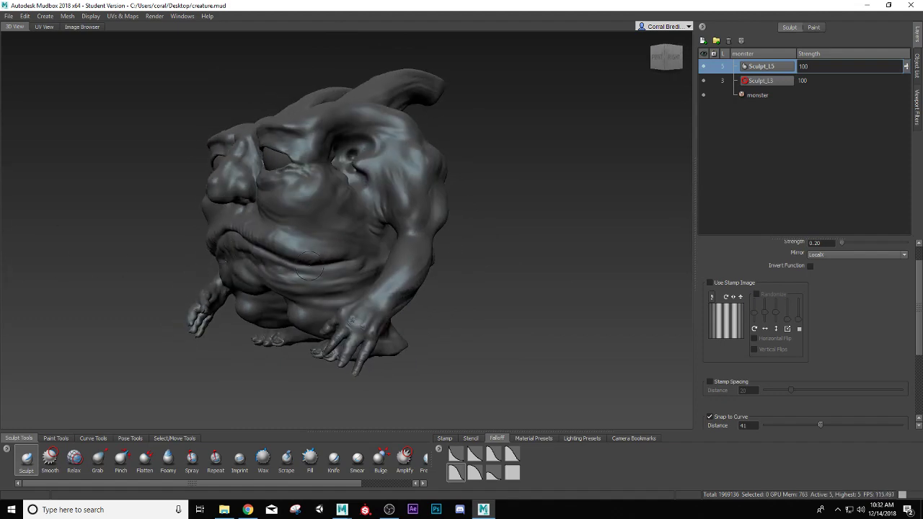
{"action": "left_click_drag", "start_coordinate": [307, 267], "coordinate": [346, 291], "text": "alt"}
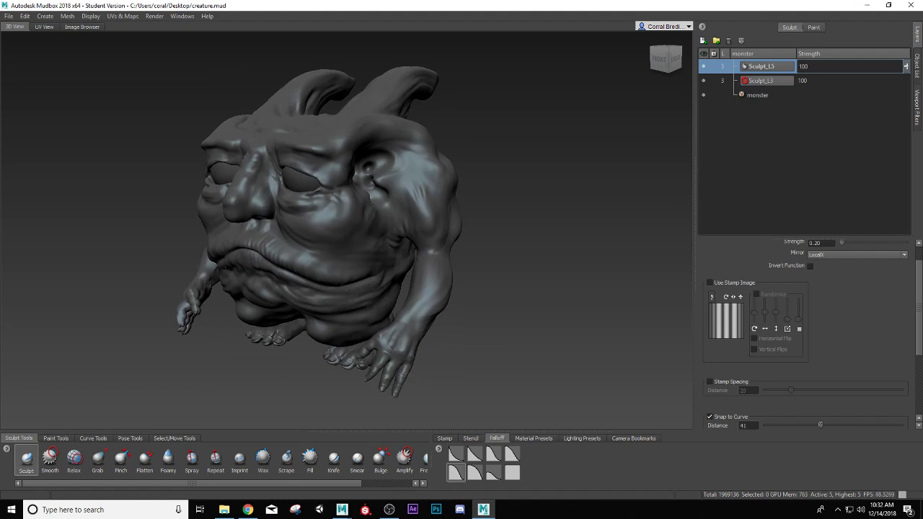
{"action": "left_click", "coordinate": [8, 16]}
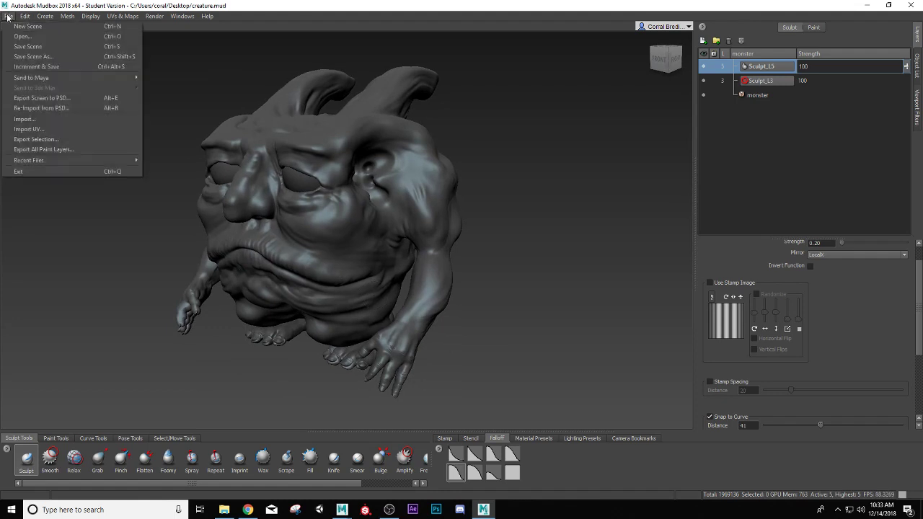
{"action": "left_click", "coordinate": [31, 47]}
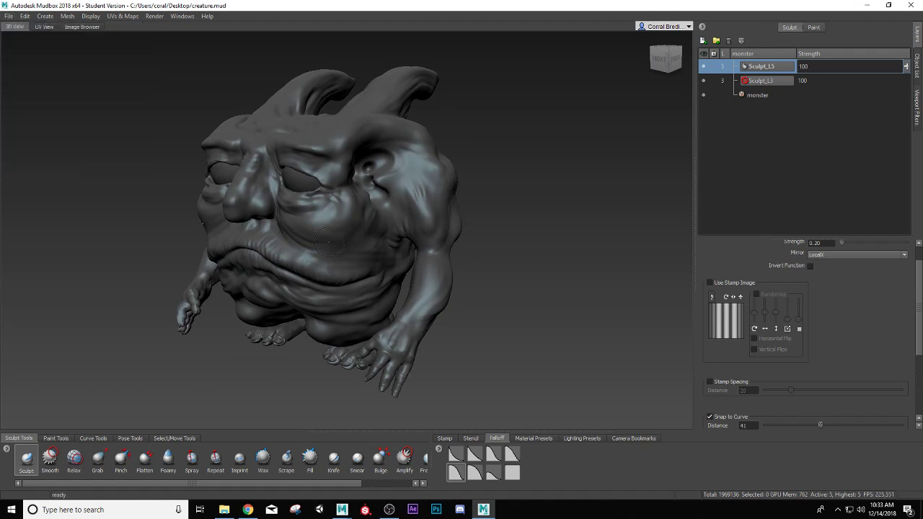
Step: Add a new subdivision level to the monster mesh
{"action": "scroll", "coordinate": [329, 238], "scroll_direction": "up", "scroll_amount": 5}
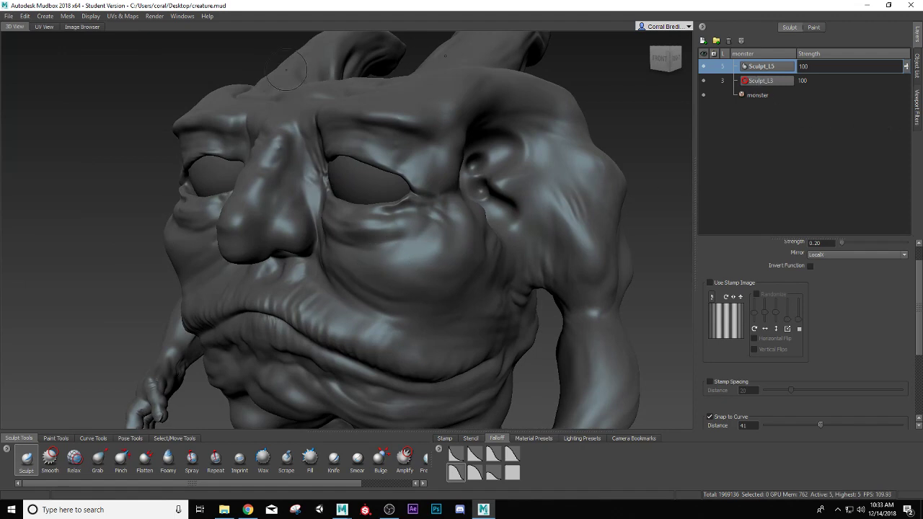
{"action": "mouse_move", "coordinate": [442, 215]}
{"action": "left_mouse_down", "text": "alt"}
{"action": "mouse_move", "coordinate": [435, 193]}
{"action": "mouse_move", "coordinate": [390, 205]}
{"action": "left_mouse_up", "text": "alt"}
{"action": "scroll", "coordinate": [447, 207], "scroll_direction": "up", "scroll_amount": 3}
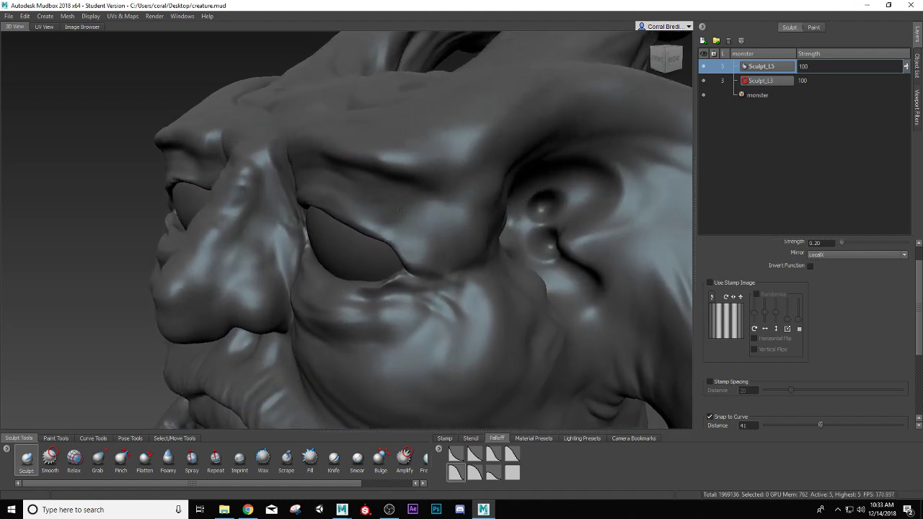
{"action": "left_click", "coordinate": [67, 16]}
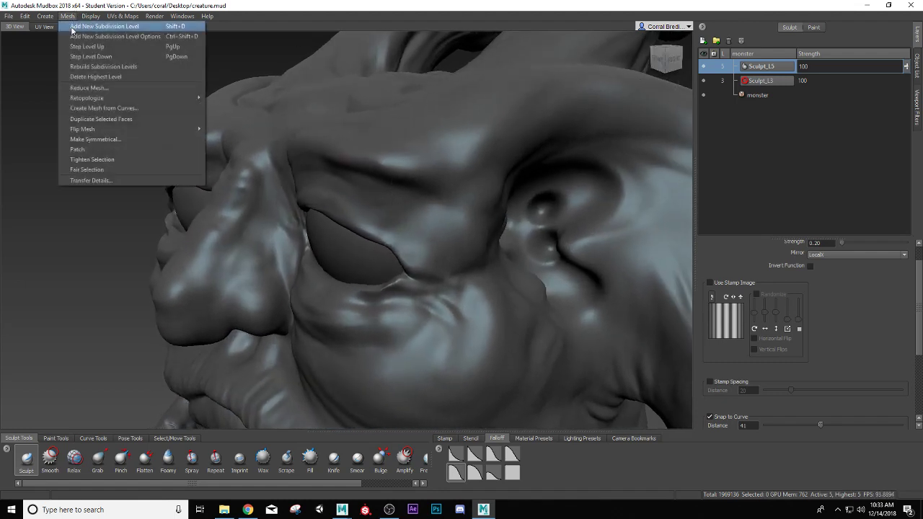
{"action": "left_click", "coordinate": [72, 28]}
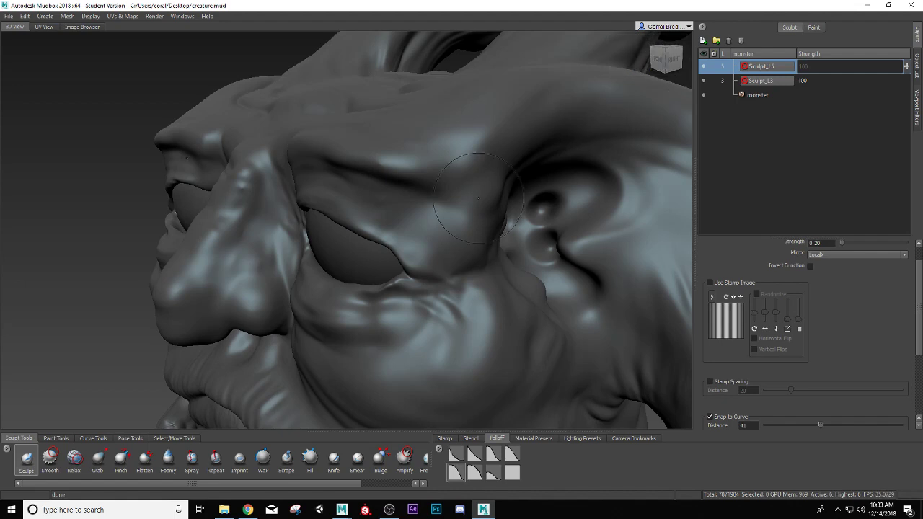
Step: Create a new sculpt layer above Sculpt_L5 and name it Sculpt_L6
{"action": "scroll", "coordinate": [389, 321], "scroll_direction": "down", "scroll_amount": 2}
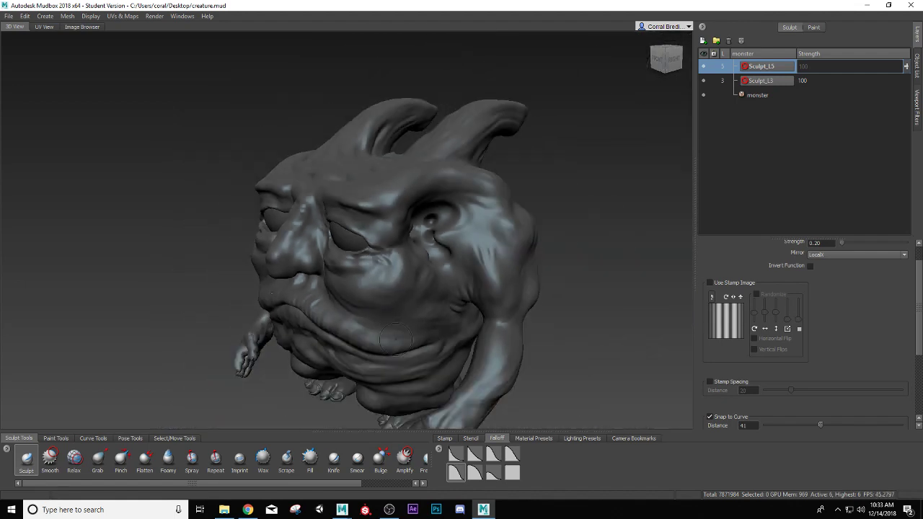
{"action": "left_click_drag", "start_coordinate": [402, 383], "coordinate": [357, 307], "text": "alt"}
{"action": "right_click_drag", "start_coordinate": [357, 306], "coordinate": [411, 294], "text": "alt"}
{"action": "mouse_move", "coordinate": [410, 293]}
{"action": "left_mouse_down", "text": "alt"}
{"action": "mouse_move", "coordinate": [486, 220]}
{"action": "mouse_move", "coordinate": [413, 256]}
{"action": "left_mouse_up", "text": "alt"}
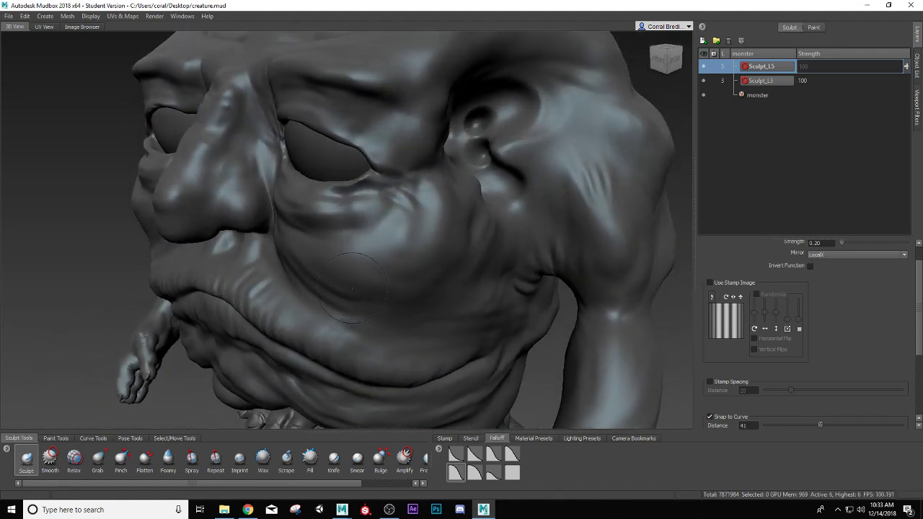
{"action": "middle_click_drag", "start_coordinate": [444, 264], "coordinate": [404, 365], "text": "alt"}
{"action": "mouse_move", "coordinate": [329, 340]}
{"action": "left_mouse_down", "text": "alt"}
{"action": "mouse_move", "coordinate": [360, 331]}
{"action": "mouse_move", "coordinate": [352, 335]}
{"action": "left_mouse_up", "text": "alt"}
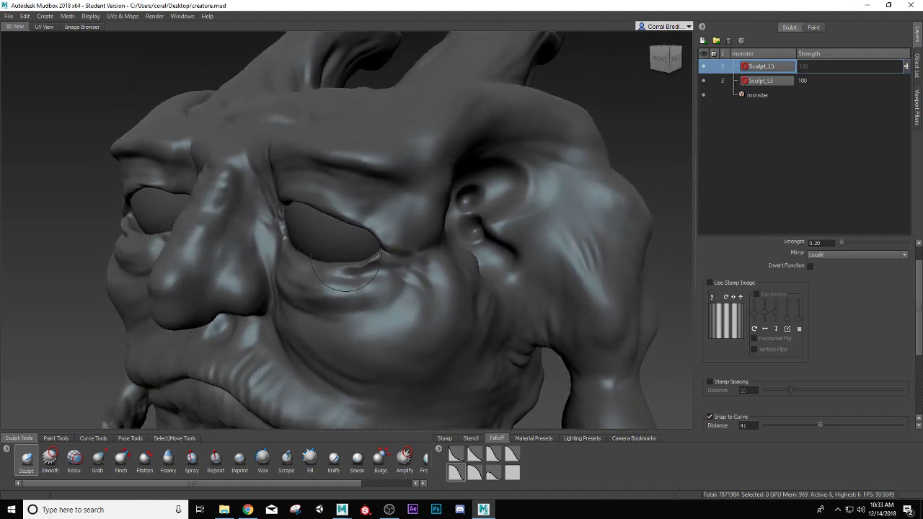
{"action": "left_click_drag", "start_coordinate": [333, 297], "coordinate": [297, 269], "text": "alt"}
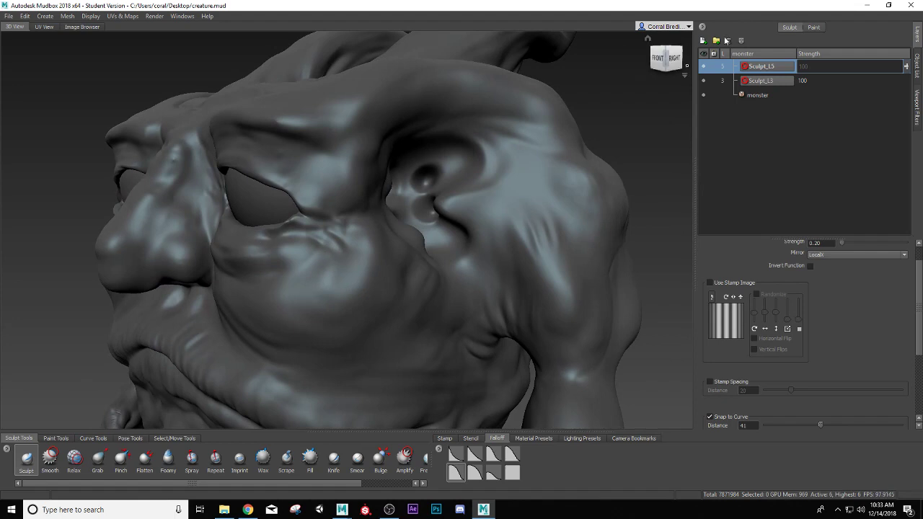
{"action": "scroll", "coordinate": [320, 260], "scroll_direction": "up", "scroll_amount": 4}
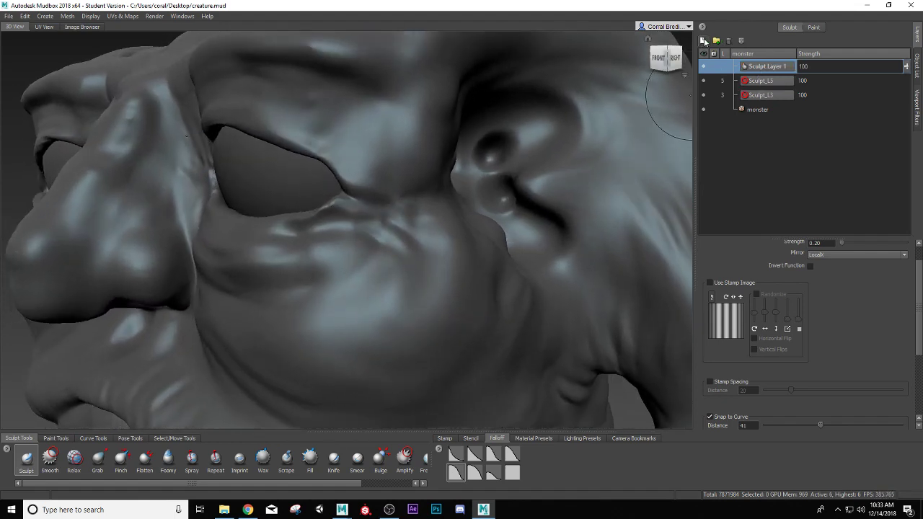
{"action": "left_click", "coordinate": [703, 41]}
{"action": "double_click", "coordinate": [769, 67]}
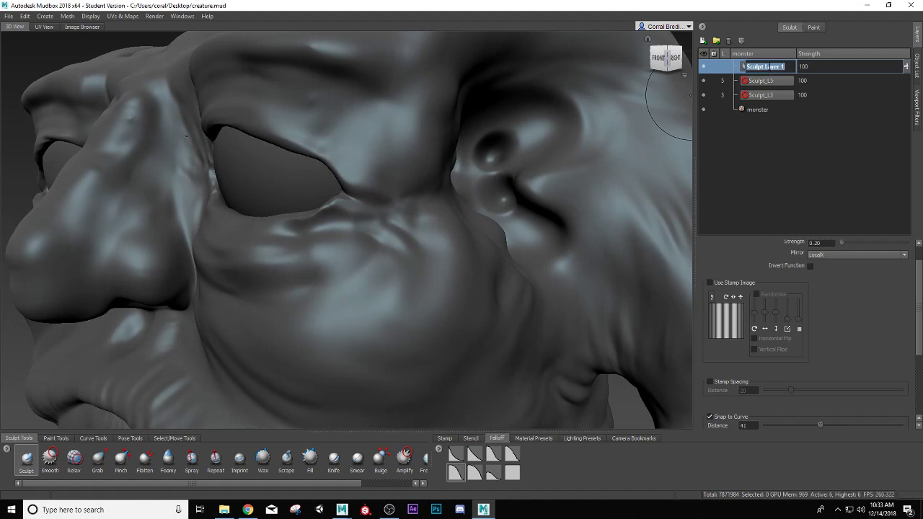
{"action": "type", "text": "SD"}
{"action": "key", "text": "Return"}
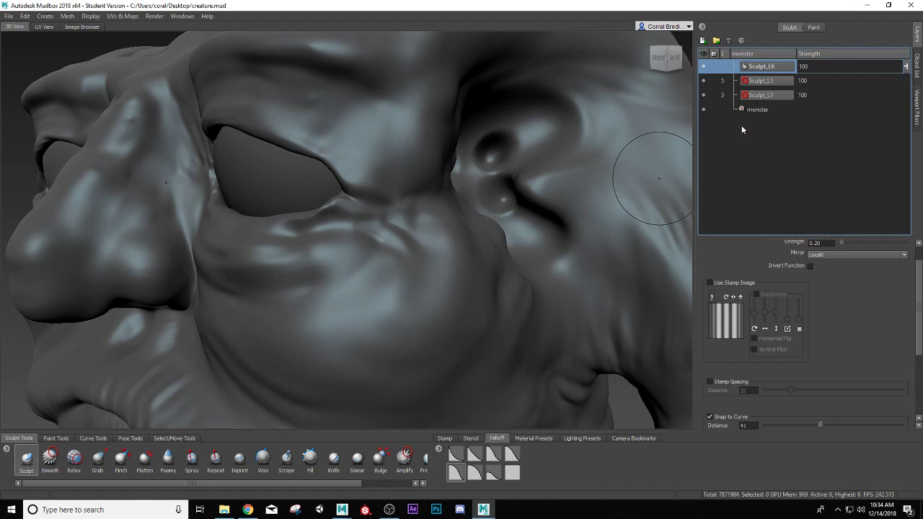
Step: Turn off mirroring for the Sculpt brush to prepare for asymmetrical detail on the face
{"action": "scroll", "coordinate": [353, 259], "scroll_direction": "down", "scroll_amount": 3}
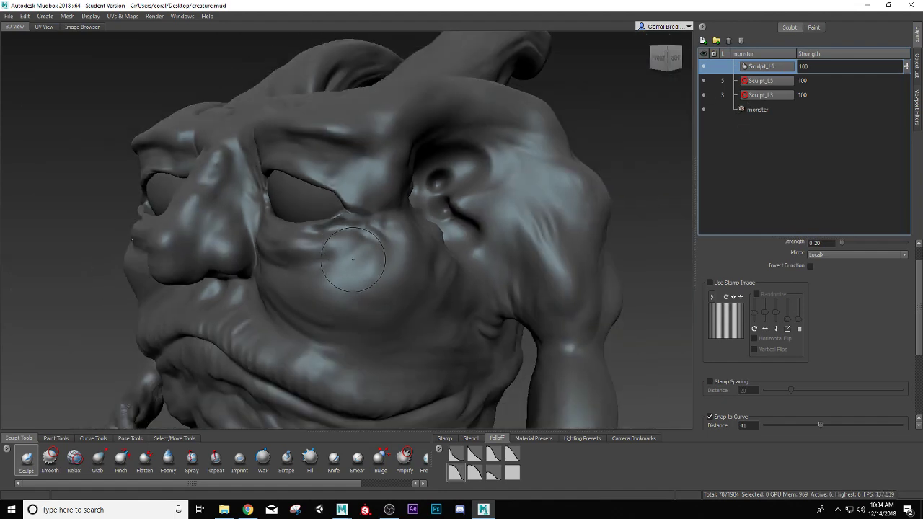
{"action": "middle_click_drag", "start_coordinate": [352, 274], "coordinate": [359, 181], "text": "alt"}
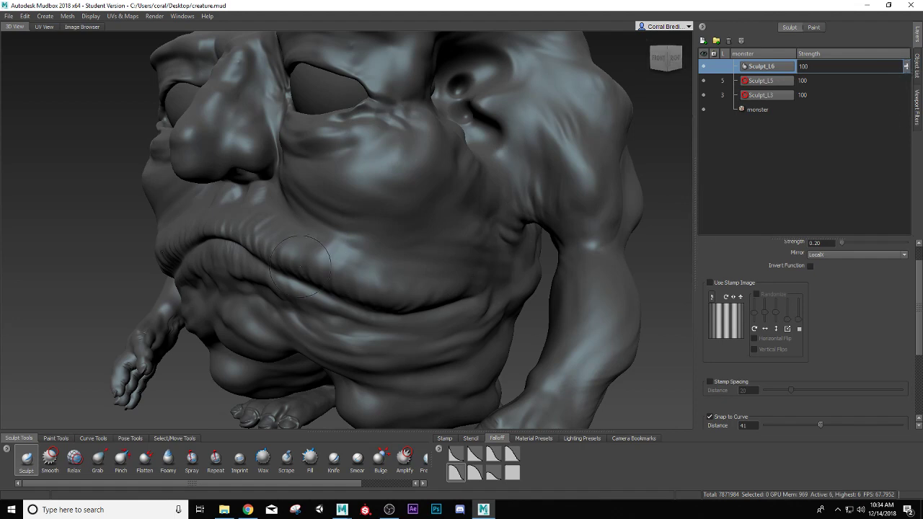
{"action": "right_click_drag", "start_coordinate": [436, 133], "coordinate": [521, 45], "text": "alt"}
{"action": "middle_click_drag", "start_coordinate": [423, 144], "coordinate": [329, 286], "text": "alt"}
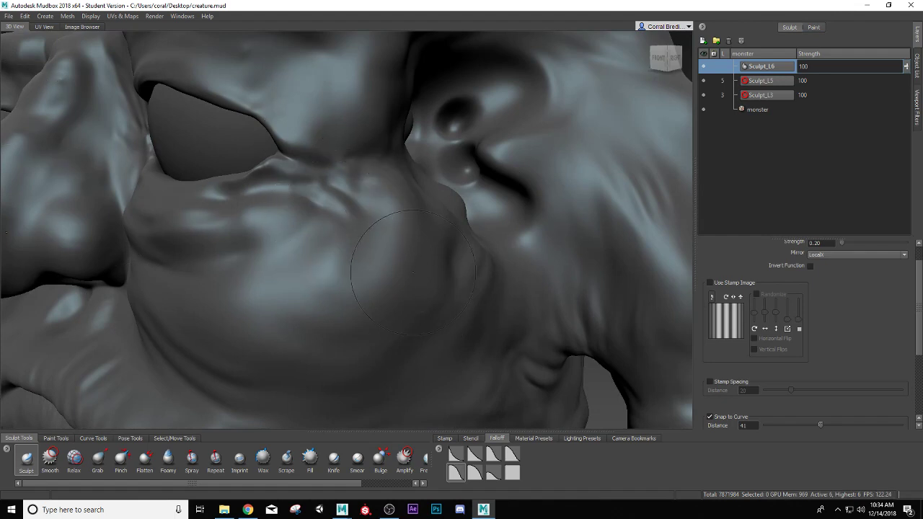
{"action": "left_click_drag", "start_coordinate": [274, 312], "coordinate": [313, 277], "text": "alt"}
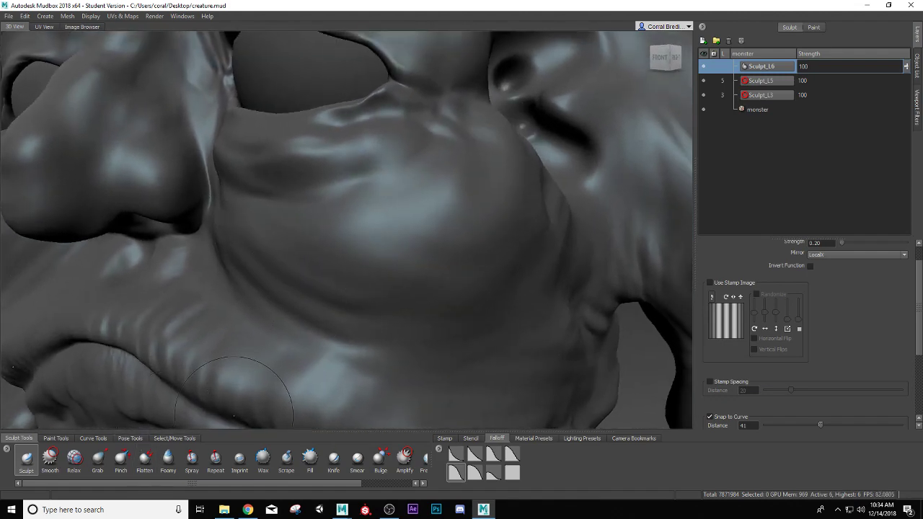
{"action": "scroll", "coordinate": [321, 217], "scroll_direction": "down", "scroll_amount": 3}
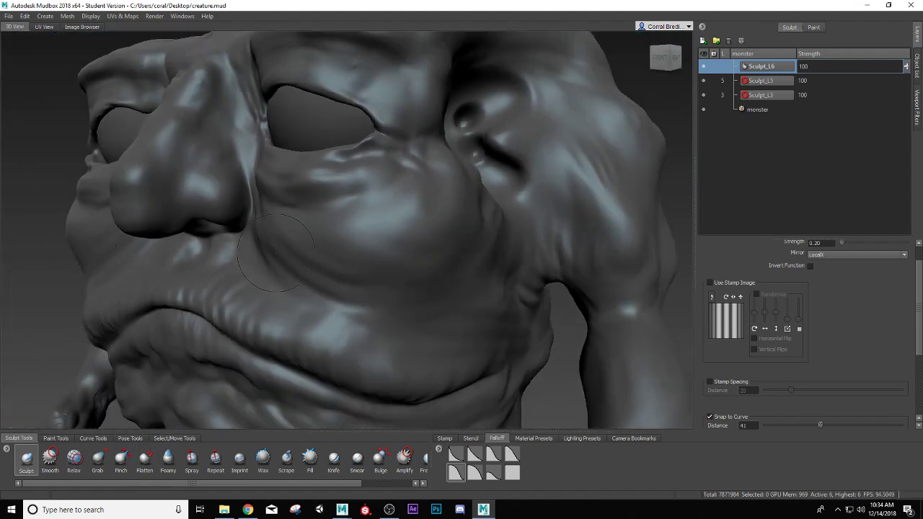
{"action": "left_click_drag", "start_coordinate": [243, 260], "coordinate": [387, 232], "text": "alt"}
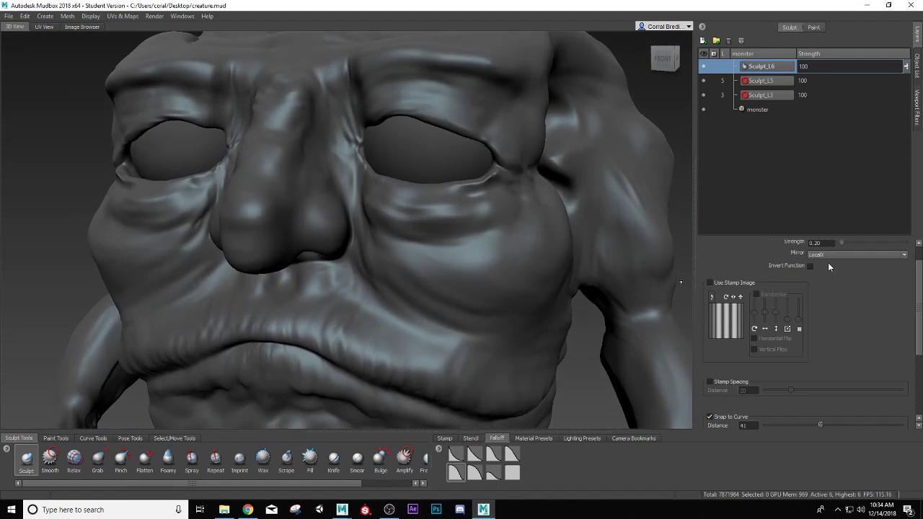
{"action": "left_click", "coordinate": [818, 256]}
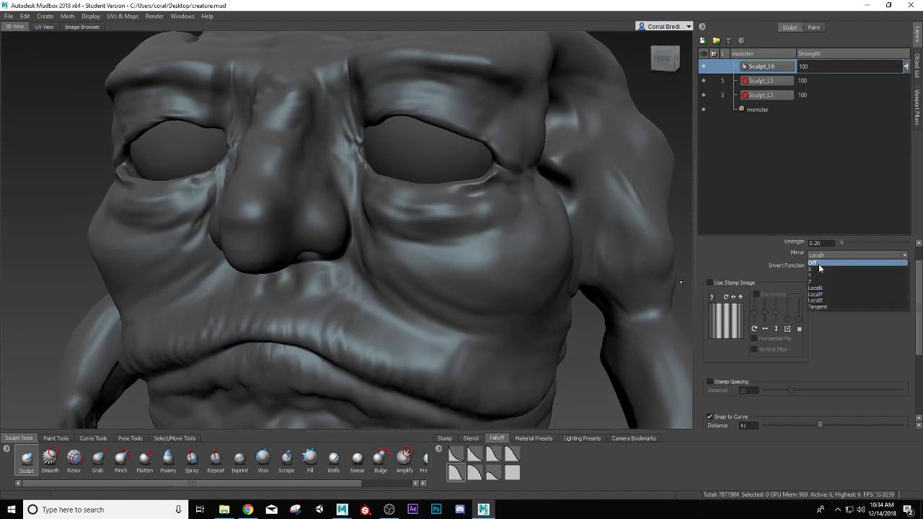
{"action": "left_click", "coordinate": [815, 263]}
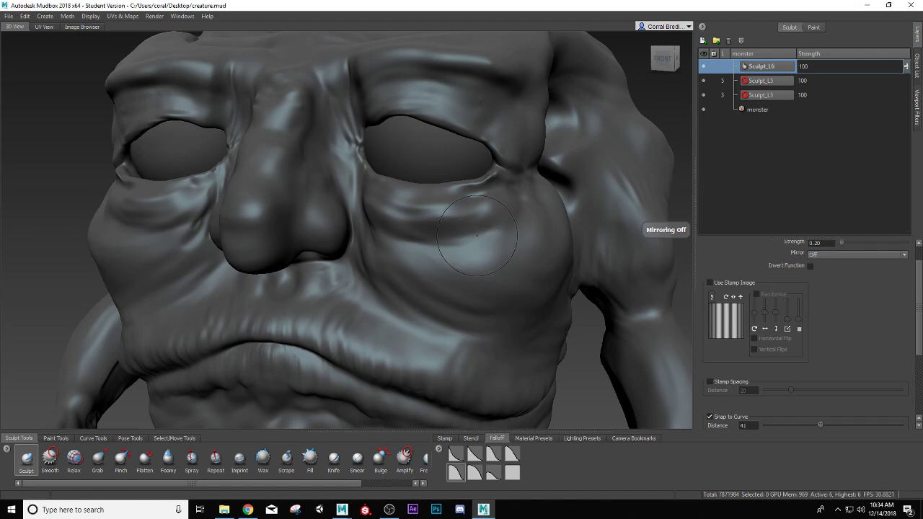
Step: Shrink the Sculpt brush and raise a single round wart on the creature's left cheek below the eye
{"action": "key", "text": "b"}
{"action": "left_click_drag", "start_coordinate": [498, 253], "coordinate": [470, 252]}
{"action": "scroll", "coordinate": [449, 268], "scroll_direction": "up", "scroll_amount": 3}
{"action": "left_click_drag", "start_coordinate": [333, 321], "coordinate": [288, 299], "text": "alt"}
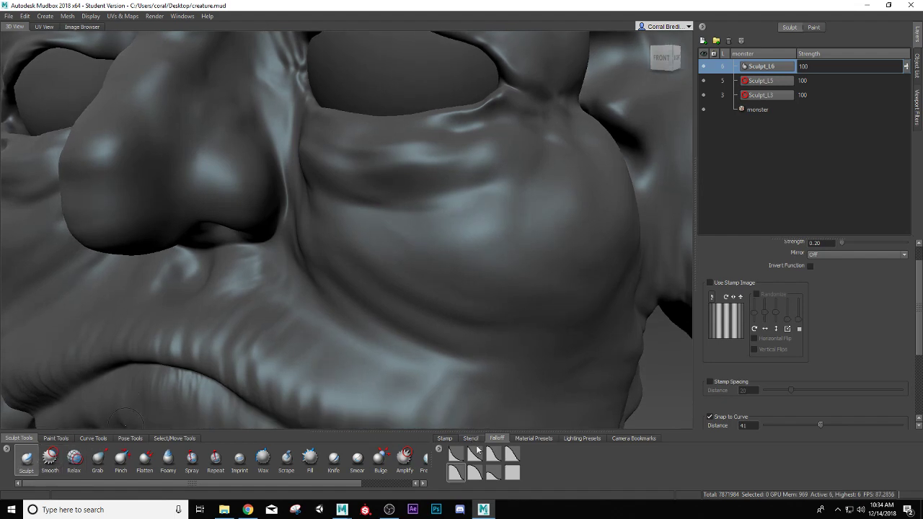
{"action": "left_click", "coordinate": [507, 248]}
{"action": "right_click_drag", "start_coordinate": [511, 264], "coordinate": [494, 254], "text": "alt"}
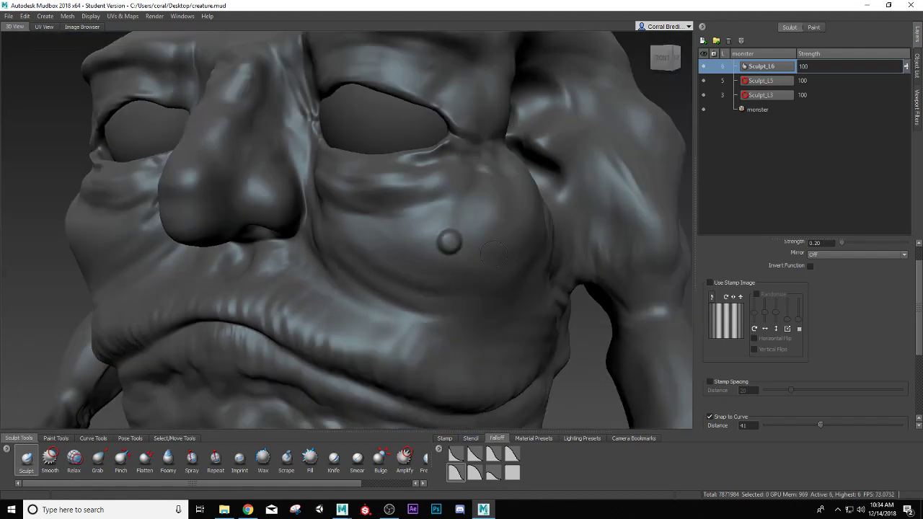
Step: Raise a wart on the creature's right nostril and a cluster of three at the outer end of its left brow
{"action": "mouse_move", "coordinate": [450, 243]}
{"action": "left_mouse_down", "text": "alt"}
{"action": "mouse_move", "coordinate": [491, 248]}
{"action": "mouse_move", "coordinate": [499, 238]}
{"action": "mouse_move", "coordinate": [421, 260]}
{"action": "mouse_move", "coordinate": [430, 259]}
{"action": "mouse_move", "coordinate": [380, 251]}
{"action": "mouse_move", "coordinate": [440, 253]}
{"action": "mouse_move", "coordinate": [380, 252]}
{"action": "mouse_move", "coordinate": [447, 245]}
{"action": "left_mouse_up", "text": "alt"}
{"action": "key", "text": "shift"}
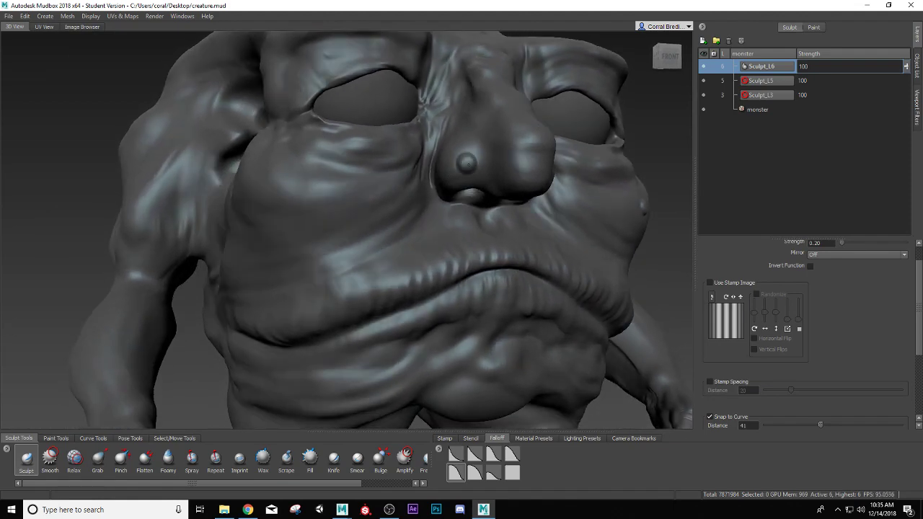
{"action": "mouse_move", "coordinate": [467, 164]}
{"action": "left_mouse_down", "text": "alt"}
{"action": "mouse_move", "coordinate": [386, 204]}
{"action": "mouse_move", "coordinate": [336, 201]}
{"action": "left_mouse_up", "text": "alt"}
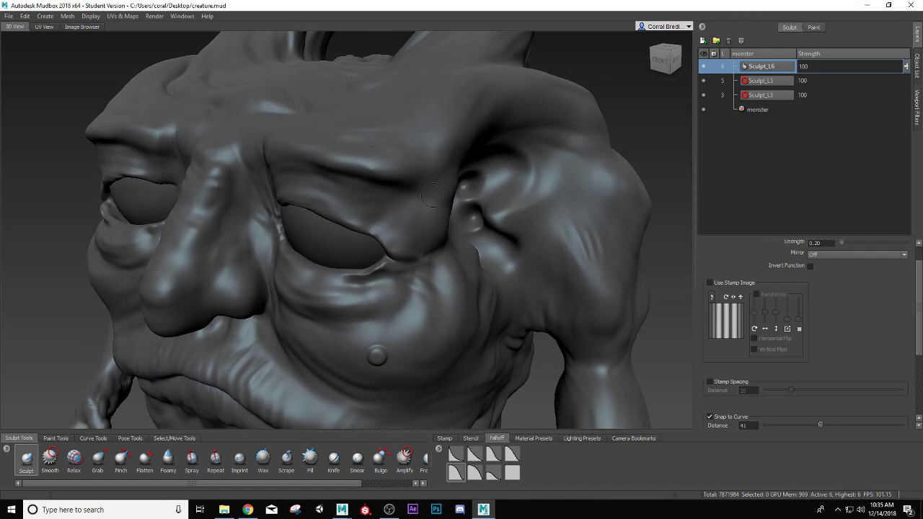
{"action": "mouse_move", "coordinate": [417, 209]}
{"action": "left_mouse_down", "text": "alt"}
{"action": "mouse_move", "coordinate": [395, 210]}
{"action": "mouse_move", "coordinate": [338, 182]}
{"action": "mouse_move", "coordinate": [291, 217]}
{"action": "mouse_move", "coordinate": [371, 200]}
{"action": "left_mouse_up", "text": "alt"}
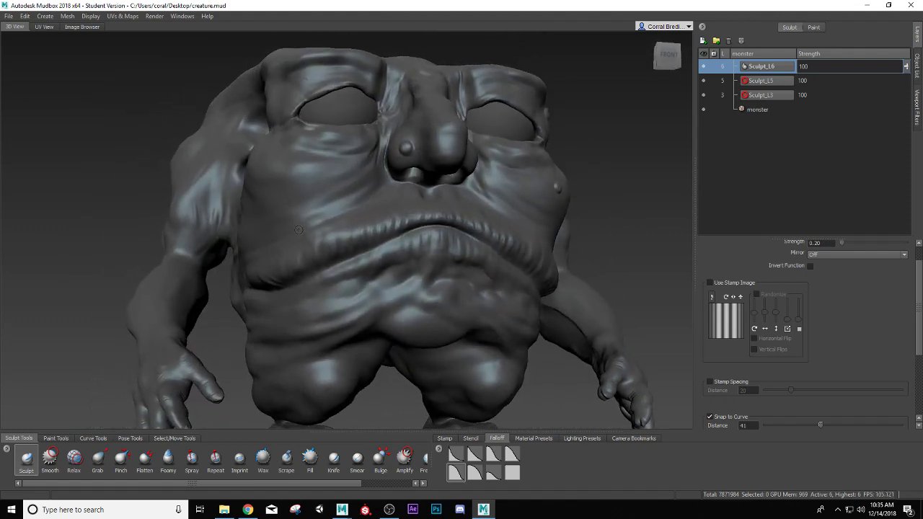
Step: Add a small cluster of warts on the cheek just beyond the right corner of the creature's mouth
{"action": "left_click_drag", "start_coordinate": [297, 230], "coordinate": [342, 225], "text": "alt"}
{"action": "right_click_drag", "start_coordinate": [310, 229], "coordinate": [344, 239], "text": "alt"}
{"action": "left_click_drag", "start_coordinate": [344, 238], "coordinate": [367, 253], "text": "alt"}
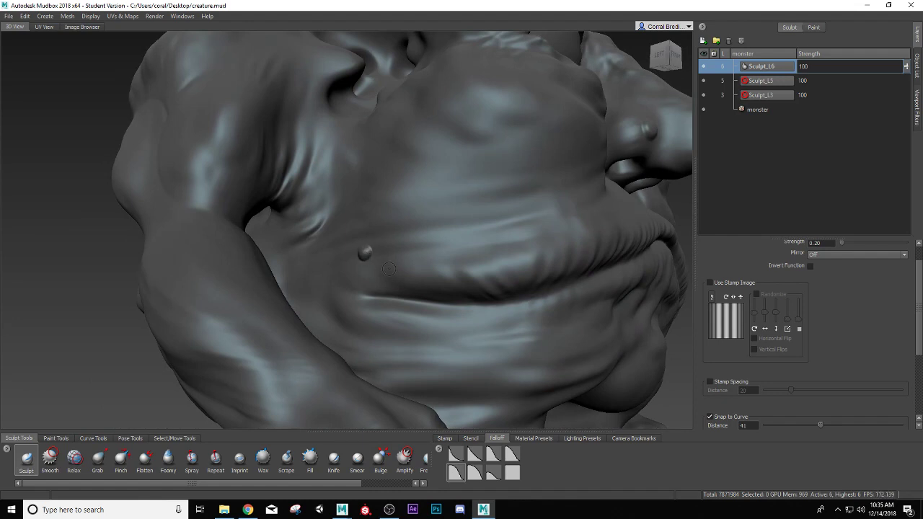
{"action": "left_click_drag", "start_coordinate": [384, 262], "coordinate": [318, 309], "text": "alt"}
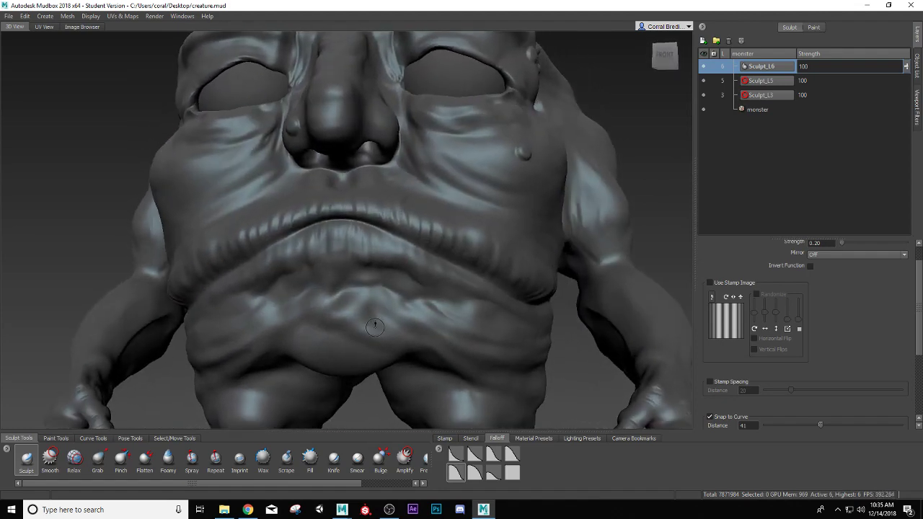
Step: Resize the Sculpt brush and add a larger wart on the chin and several bumps along the creature's right brow
{"action": "mouse_move", "coordinate": [385, 311]}
{"action": "left_mouse_down"}
{"action": "mouse_move", "coordinate": [333, 327]}
{"action": "mouse_move", "coordinate": [396, 342]}
{"action": "mouse_move", "coordinate": [368, 231]}
{"action": "mouse_move", "coordinate": [344, 230]}
{"action": "mouse_move", "coordinate": [301, 252]}
{"action": "mouse_move", "coordinate": [329, 268]}
{"action": "mouse_move", "coordinate": [278, 261]}
{"action": "mouse_move", "coordinate": [325, 258]}
{"action": "mouse_move", "coordinate": [215, 241]}
{"action": "mouse_move", "coordinate": [238, 237]}
{"action": "mouse_move", "coordinate": [310, 262]}
{"action": "left_mouse_up"}
{"action": "left_click", "coordinate": [368, 223]}
{"action": "left_click", "coordinate": [333, 235]}
{"action": "left_click", "coordinate": [317, 257]}
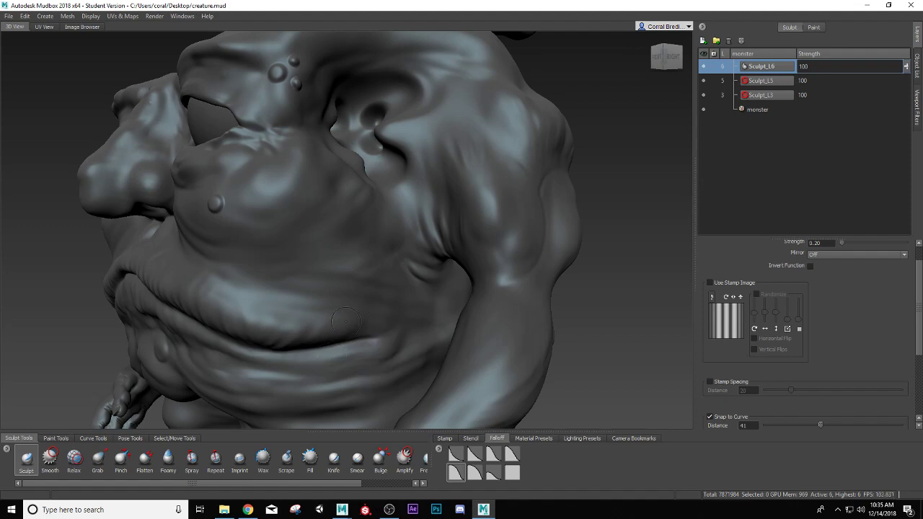
Step: Add a smaller companion wart above the one on the creature's right nostril, undoing any misplaced bump
{"action": "left_click_drag", "start_coordinate": [345, 320], "coordinate": [382, 312], "text": "alt"}
{"action": "mouse_move", "coordinate": [348, 274]}
{"action": "left_mouse_down", "text": "alt"}
{"action": "mouse_move", "coordinate": [478, 317]}
{"action": "mouse_move", "coordinate": [339, 292]}
{"action": "left_mouse_up", "text": "alt"}
{"action": "mouse_move", "coordinate": [366, 295]}
{"action": "right_mouse_down", "text": "alt"}
{"action": "mouse_move", "coordinate": [338, 288]}
{"action": "mouse_move", "coordinate": [349, 283]}
{"action": "right_mouse_up", "text": "alt"}
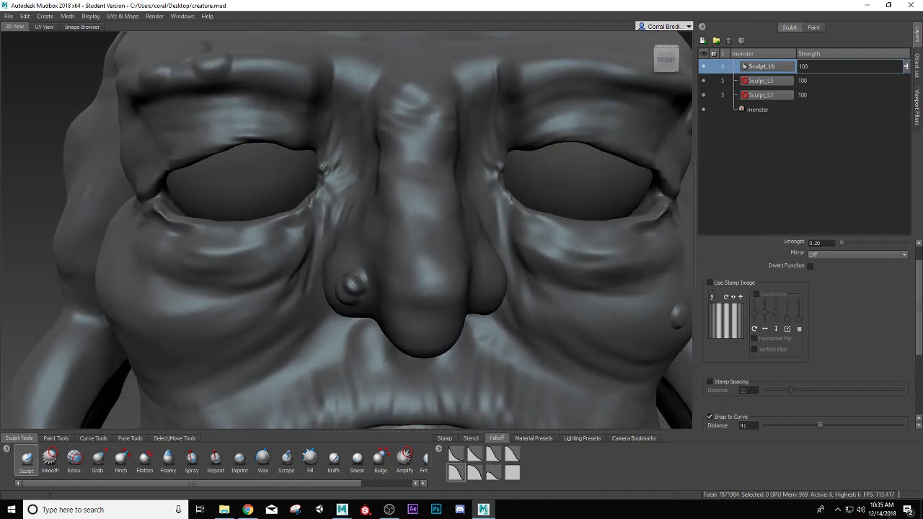
{"action": "right_click_drag", "start_coordinate": [349, 274], "coordinate": [336, 274], "text": "alt"}
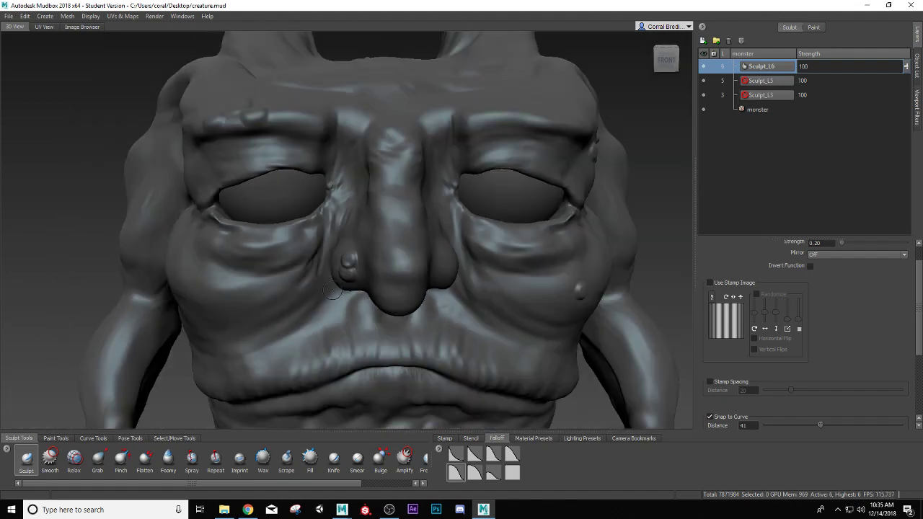
{"action": "mouse_move", "coordinate": [335, 275]}
{"action": "left_mouse_down", "text": "alt"}
{"action": "mouse_move", "coordinate": [330, 267]}
{"action": "mouse_move", "coordinate": [346, 261]}
{"action": "left_mouse_up", "text": "alt"}
{"action": "right_click_drag", "start_coordinate": [346, 260], "coordinate": [359, 272], "text": "alt"}
{"action": "key", "text": "ctrl+z"}
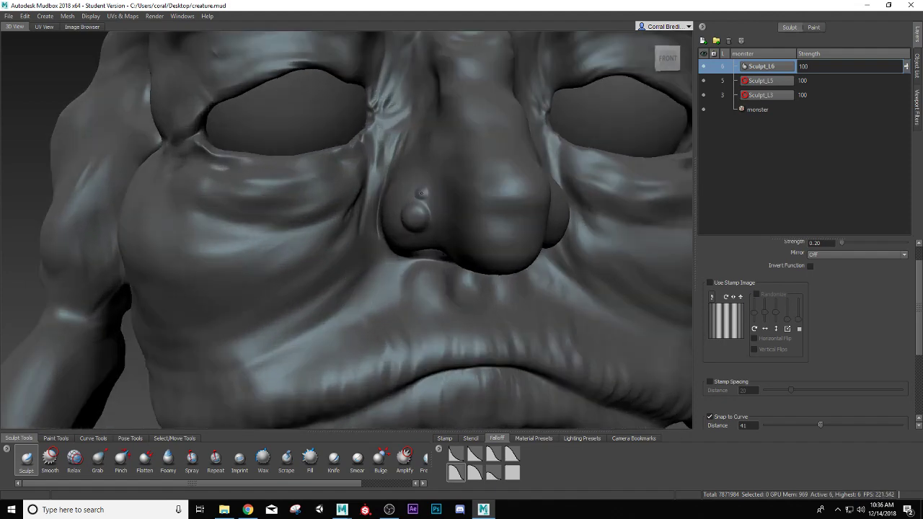
Step: Add a tight cluster of small warts above the outer corner of the left eye and one on the right upper eyelid
{"action": "left_click_drag", "start_coordinate": [577, 202], "coordinate": [483, 190], "text": "alt"}
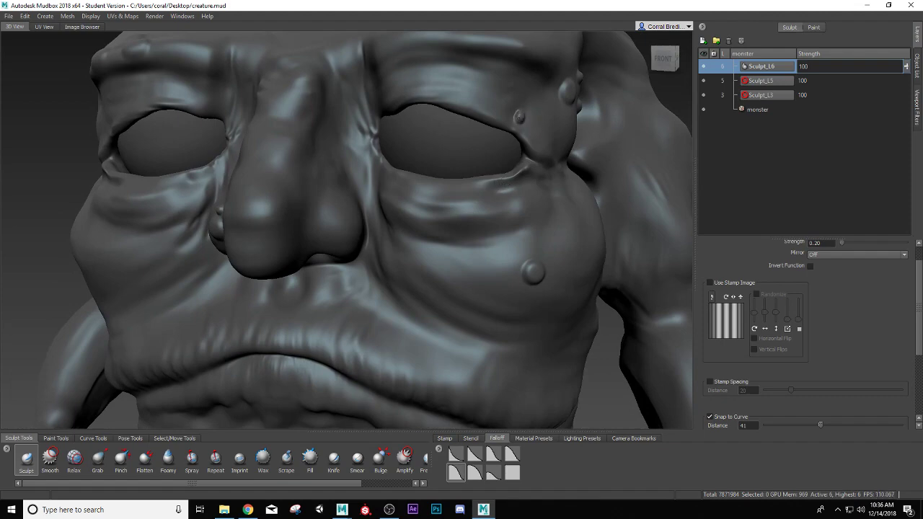
{"action": "left_click_drag", "start_coordinate": [509, 131], "coordinate": [420, 134], "text": "alt"}
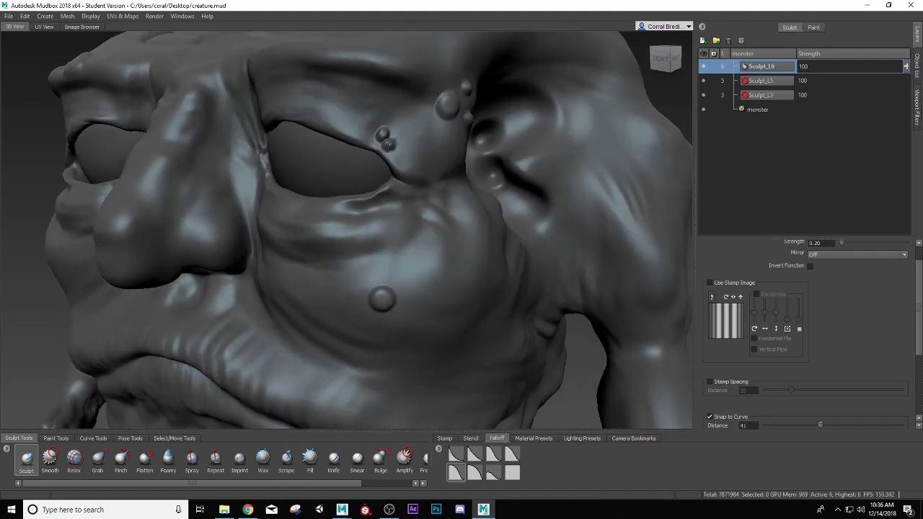
{"action": "left_click_drag", "start_coordinate": [374, 164], "coordinate": [428, 161], "text": "alt"}
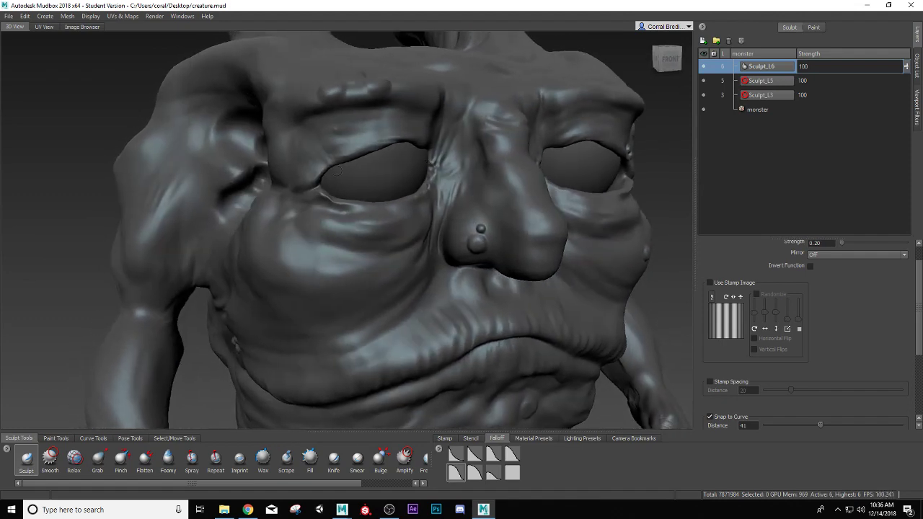
{"action": "left_click_drag", "start_coordinate": [332, 130], "coordinate": [207, 153], "text": "alt"}
{"action": "scroll", "coordinate": [320, 170], "scroll_direction": "down", "scroll_amount": 5}
{"action": "scroll", "coordinate": [207, 153], "scroll_direction": "up", "scroll_amount": 4}
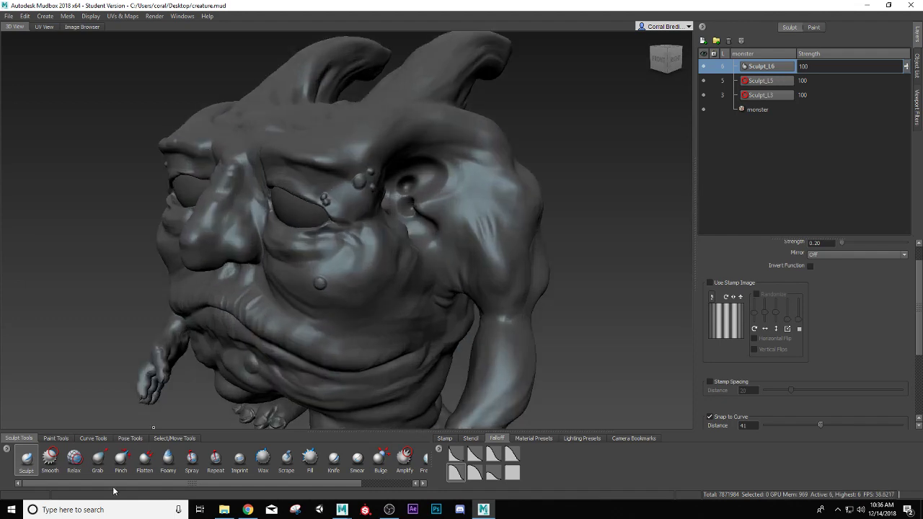
{"action": "scroll", "coordinate": [444, 197], "scroll_direction": "up", "scroll_amount": 6}
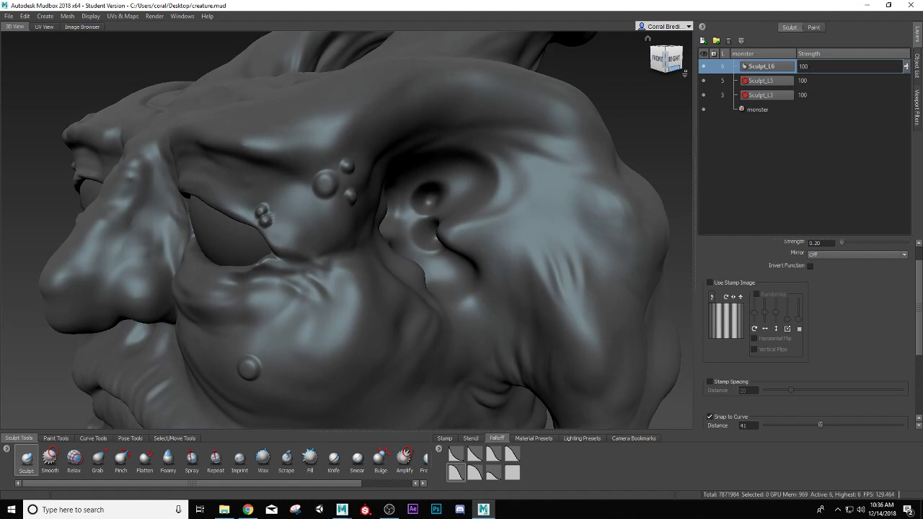
Step: Preview the wart detail with the Sculpt_L6 layer strength at 36, 5 and 28, and restore it to 100
{"action": "left_click_drag", "start_coordinate": [906, 66], "coordinate": [898, 98]}
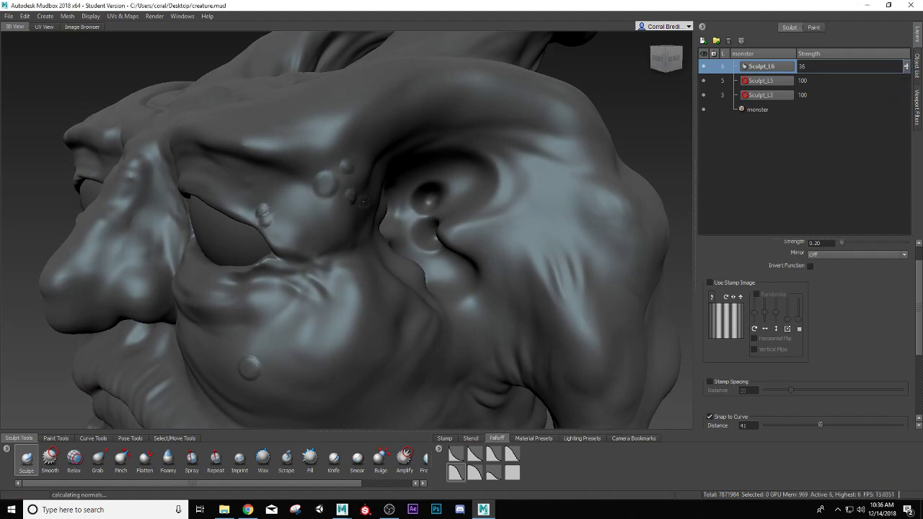
{"action": "left_click_drag", "start_coordinate": [233, 251], "coordinate": [548, 158], "text": "alt"}
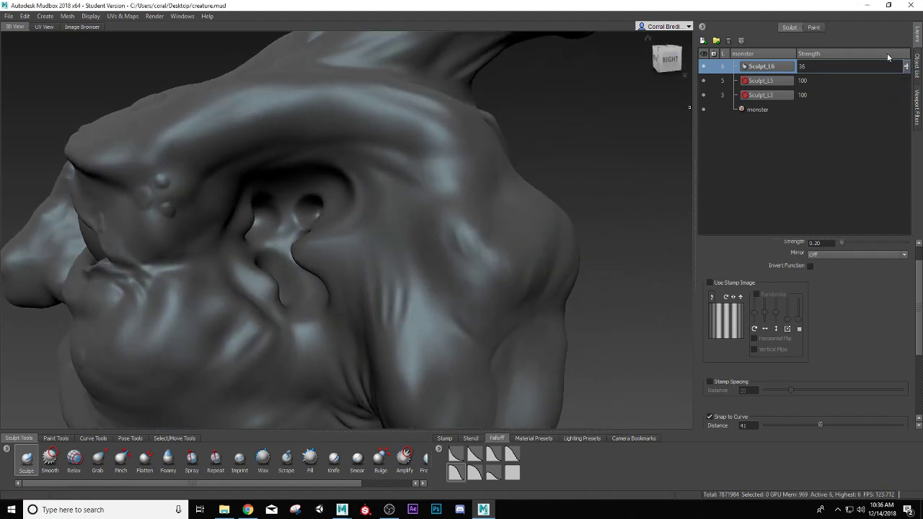
{"action": "mouse_move", "coordinate": [907, 67]}
{"action": "left_mouse_down"}
{"action": "mouse_move", "coordinate": [906, 95]}
{"action": "mouse_move", "coordinate": [905, 65]}
{"action": "left_mouse_up"}
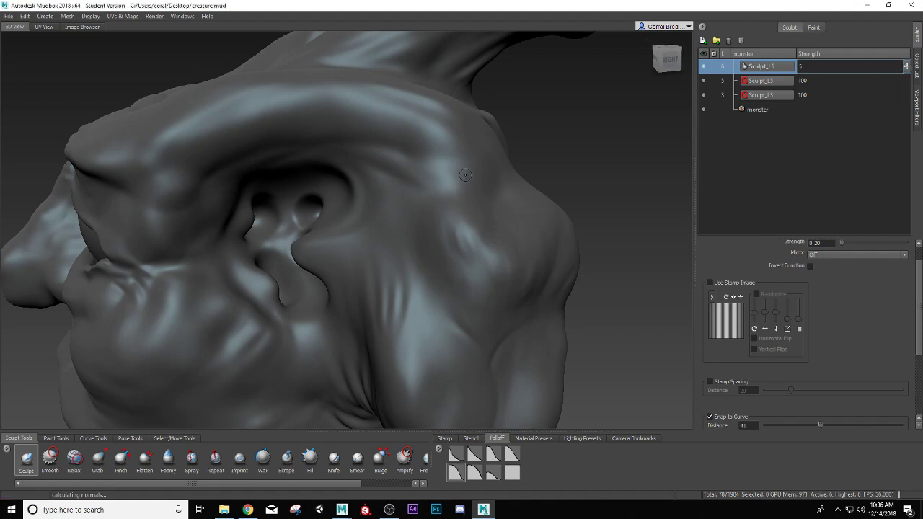
{"action": "left_click_drag", "start_coordinate": [205, 238], "coordinate": [291, 197], "text": "alt"}
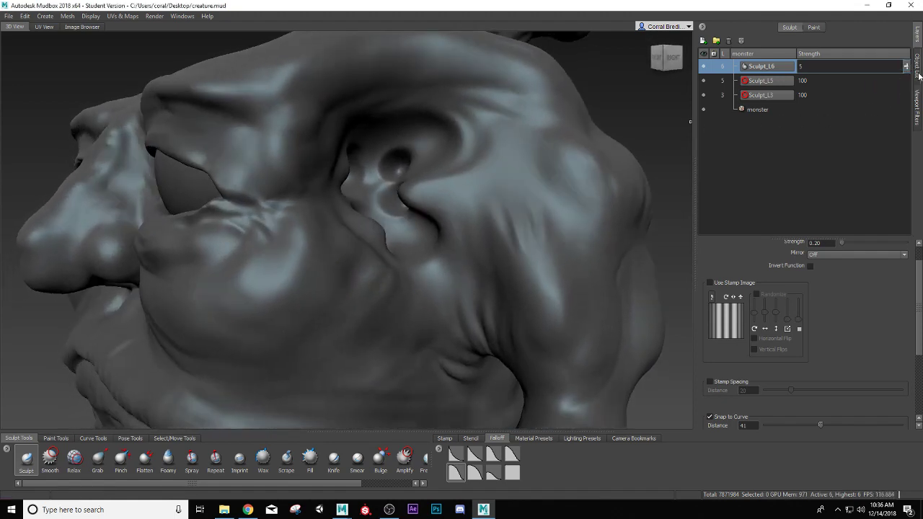
{"action": "mouse_move", "coordinate": [907, 69]}
{"action": "left_mouse_down"}
{"action": "mouse_move", "coordinate": [907, 51]}
{"action": "mouse_move", "coordinate": [906, 66]}
{"action": "left_mouse_up"}
{"action": "left_click_drag", "start_coordinate": [159, 302], "coordinate": [369, 303], "text": "alt"}
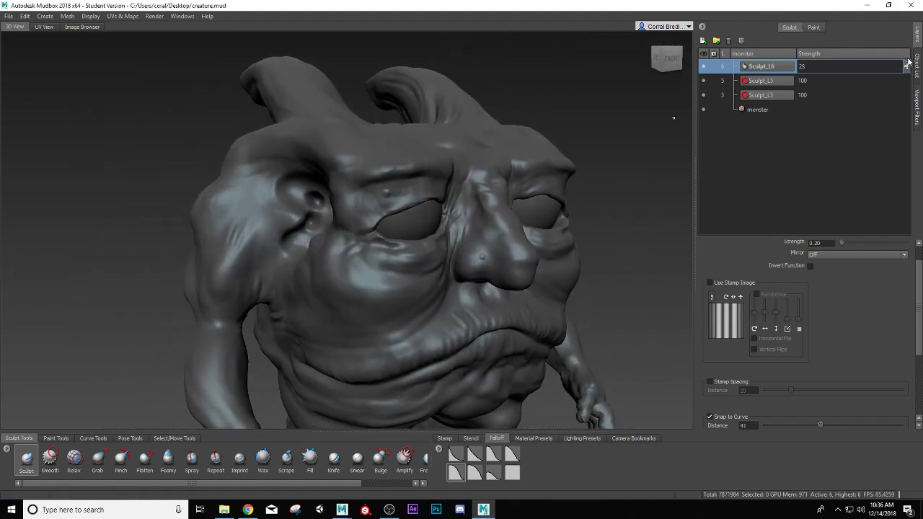
{"action": "left_click_drag", "start_coordinate": [907, 66], "coordinate": [904, 35]}
{"action": "left_click_drag", "start_coordinate": [907, 67], "coordinate": [907, 32]}
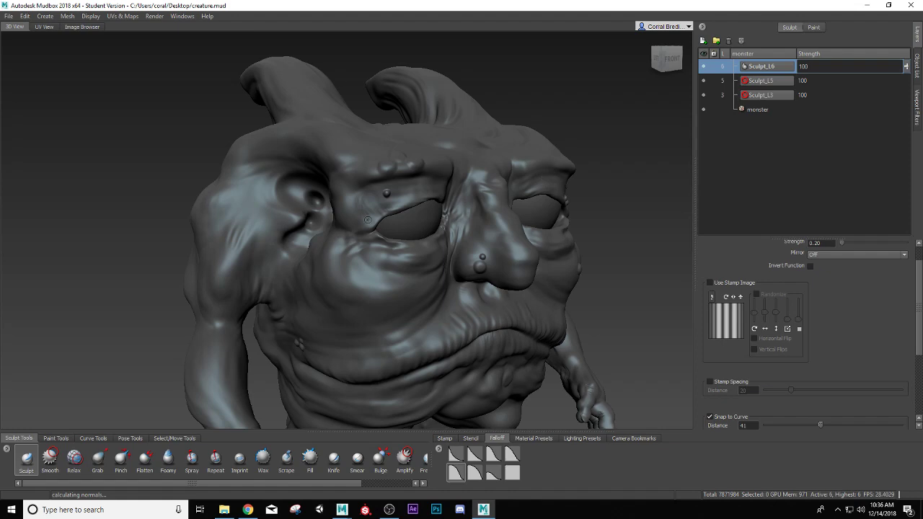
{"action": "left_click_drag", "start_coordinate": [367, 220], "coordinate": [382, 258], "text": "alt"}
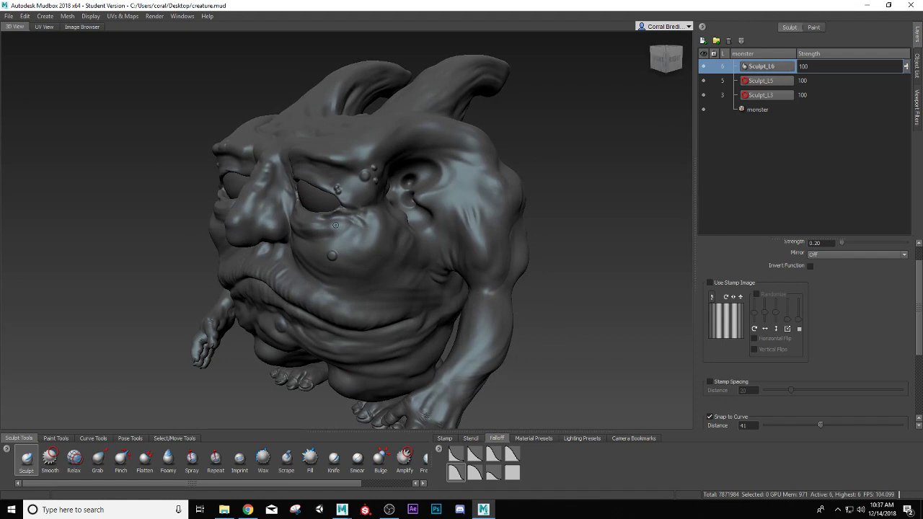
{"action": "scroll", "coordinate": [325, 245], "scroll_direction": "up", "scroll_amount": 3}
{"action": "left_click_drag", "start_coordinate": [326, 225], "coordinate": [267, 174], "text": "alt"}
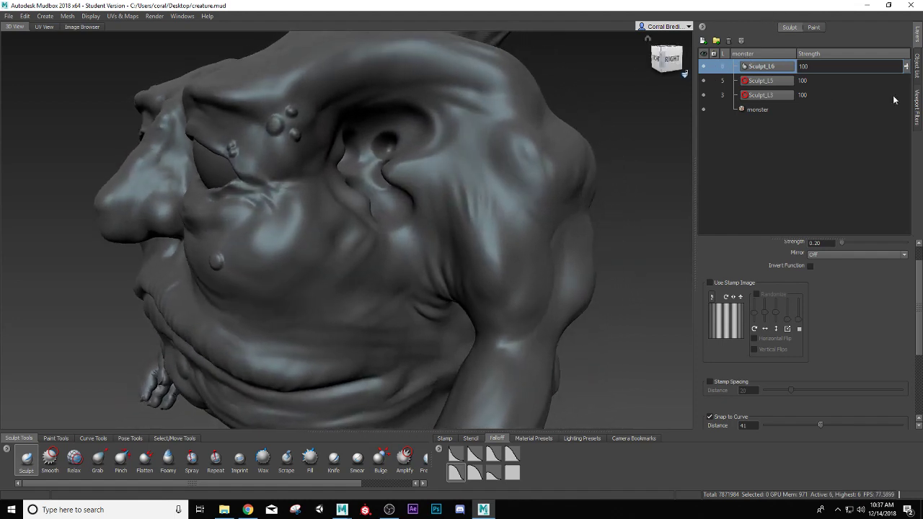
{"action": "left_click_drag", "start_coordinate": [343, 247], "coordinate": [412, 239], "text": "alt"}
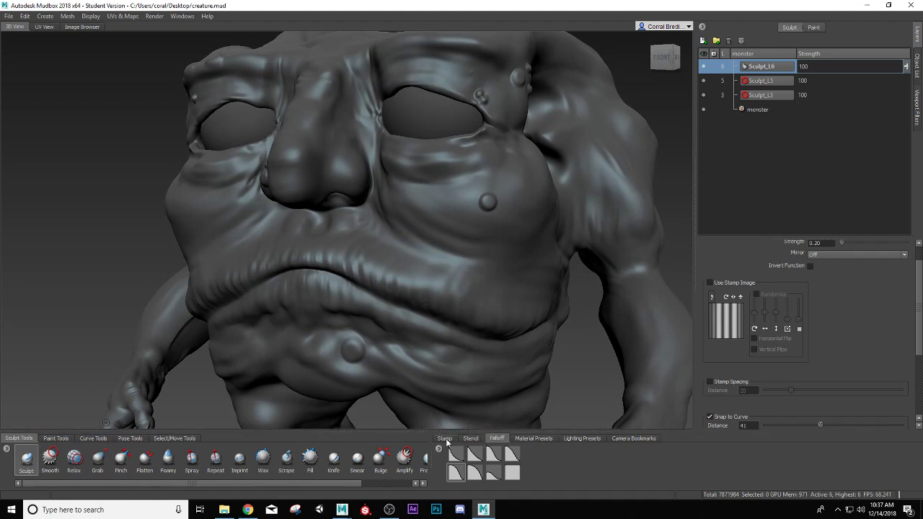
Step: Try the bw_skin04, bw_skin08 and bw_skin09 stencils over the creature, settle on bw_skin07, and face the creature frontally
{"action": "left_click", "coordinate": [471, 440]}
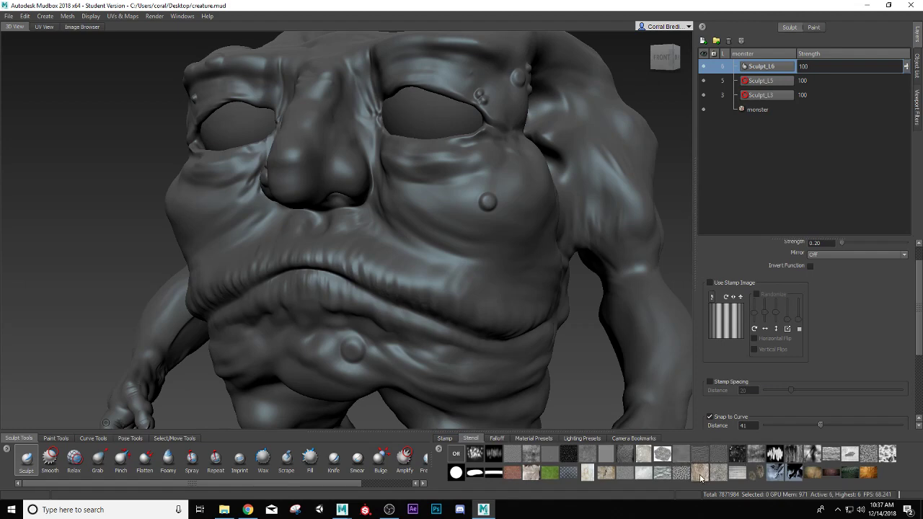
{"action": "left_click", "coordinate": [625, 460]}
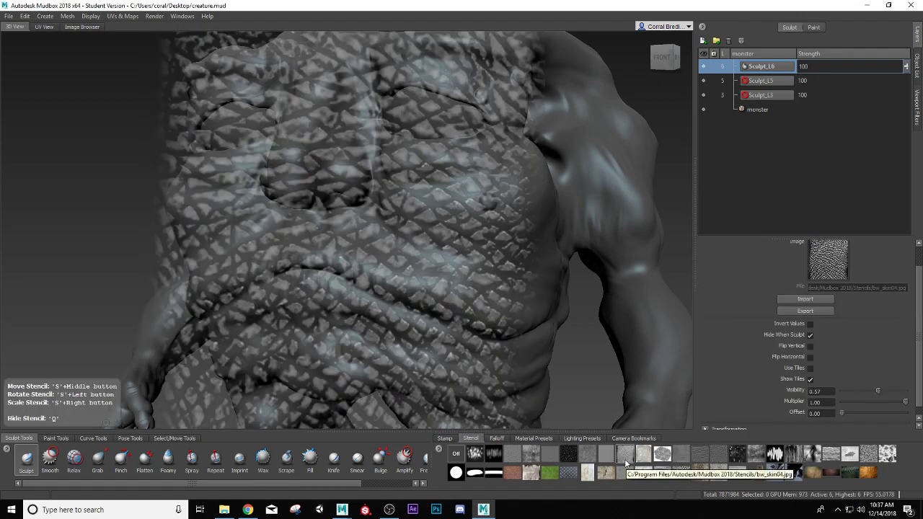
{"action": "left_click", "coordinate": [704, 456]}
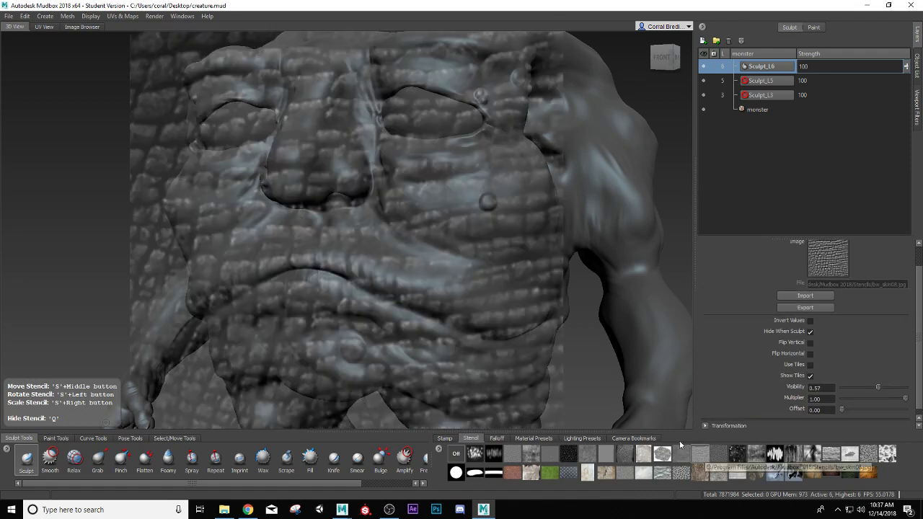
{"action": "left_click", "coordinate": [725, 457]}
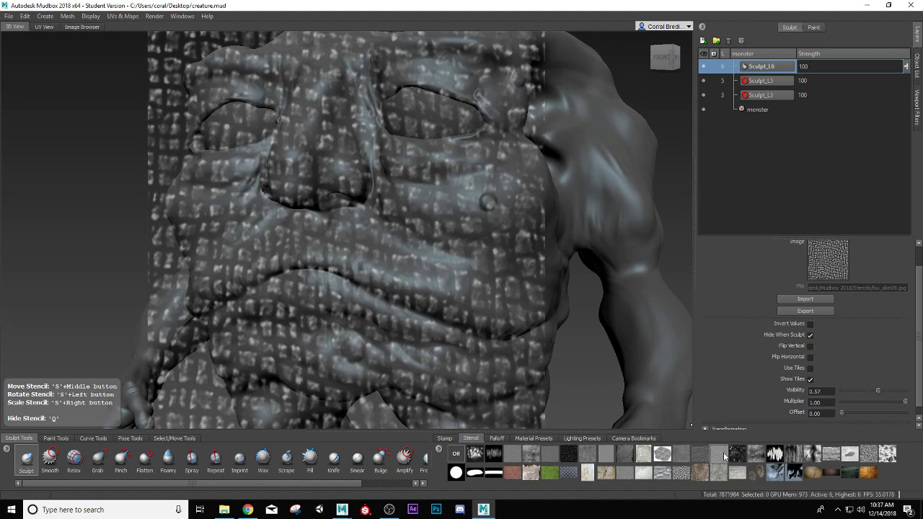
{"action": "left_click", "coordinate": [686, 457]}
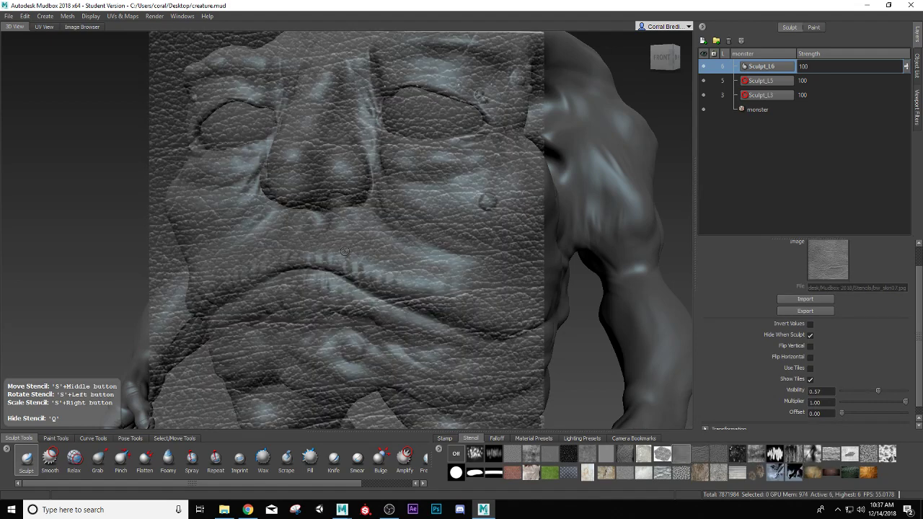
{"action": "mouse_move", "coordinate": [346, 250]}
{"action": "left_mouse_down", "text": "alt"}
{"action": "mouse_move", "coordinate": [389, 250]}
{"action": "mouse_move", "coordinate": [288, 220]}
{"action": "mouse_move", "coordinate": [309, 249]}
{"action": "mouse_move", "coordinate": [317, 243]}
{"action": "left_mouse_up", "text": "alt"}
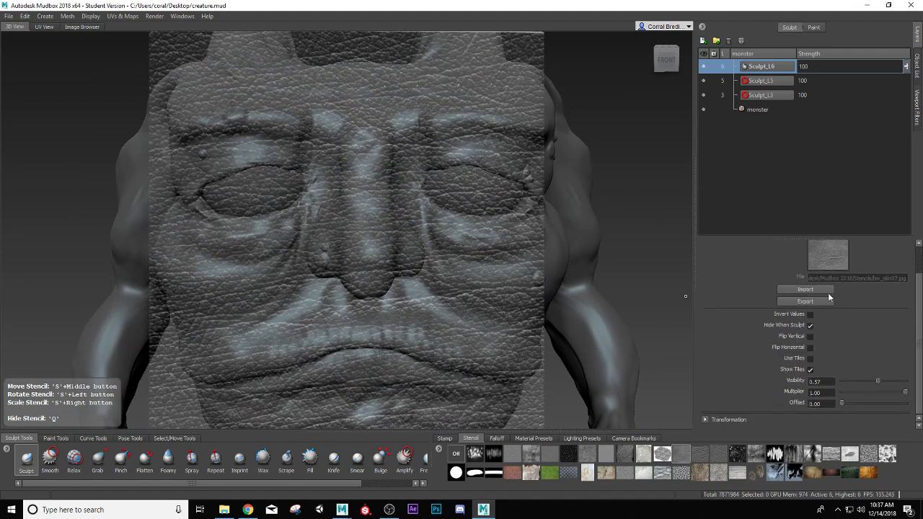
Step: Activate the Sculpt tool and set its mirroring to Local X
{"action": "scroll", "coordinate": [827, 293], "scroll_direction": "up", "scroll_amount": 1}
{"action": "scroll", "coordinate": [829, 294], "scroll_direction": "down", "scroll_amount": 1}
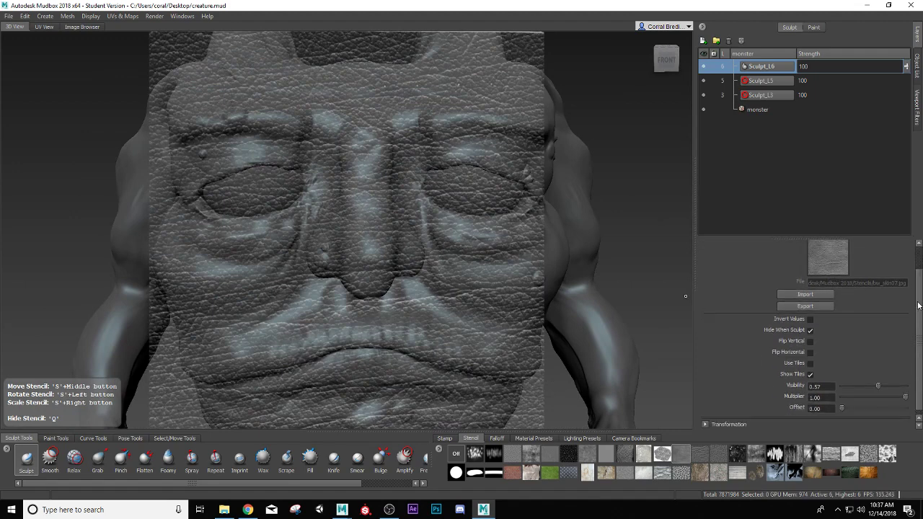
{"action": "left_click_drag", "start_coordinate": [918, 302], "coordinate": [918, 252]}
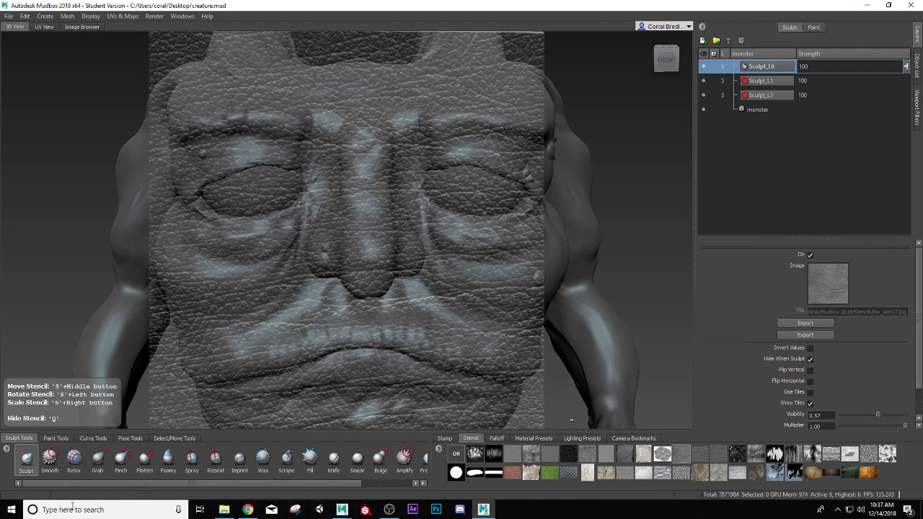
{"action": "left_click", "coordinate": [27, 462]}
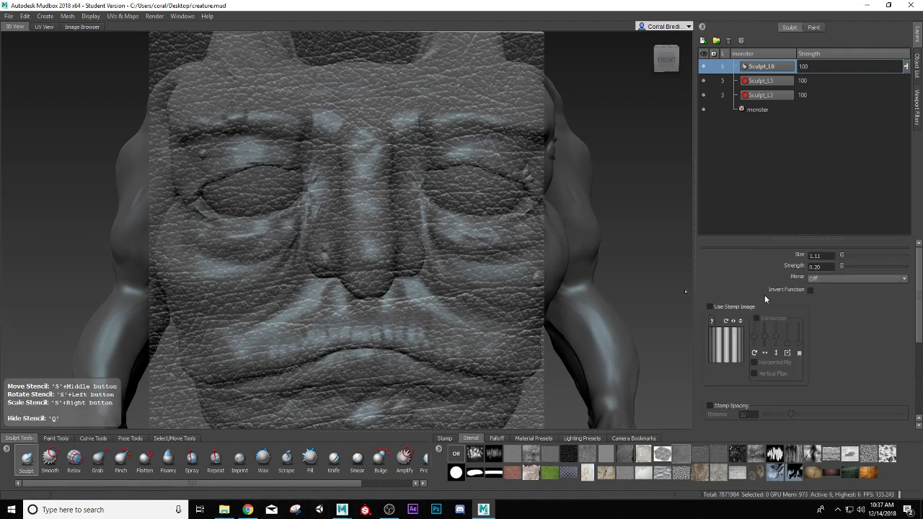
{"action": "left_click", "coordinate": [828, 278]}
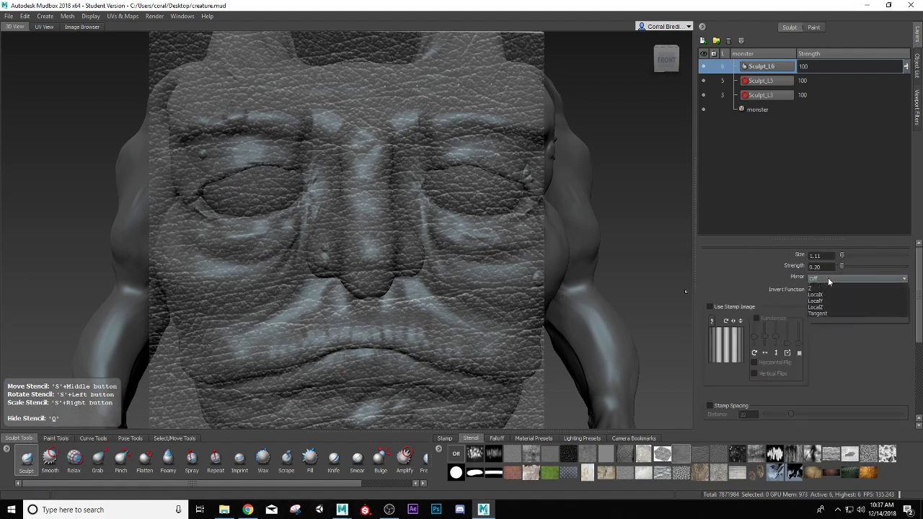
{"action": "left_click", "coordinate": [825, 317]}
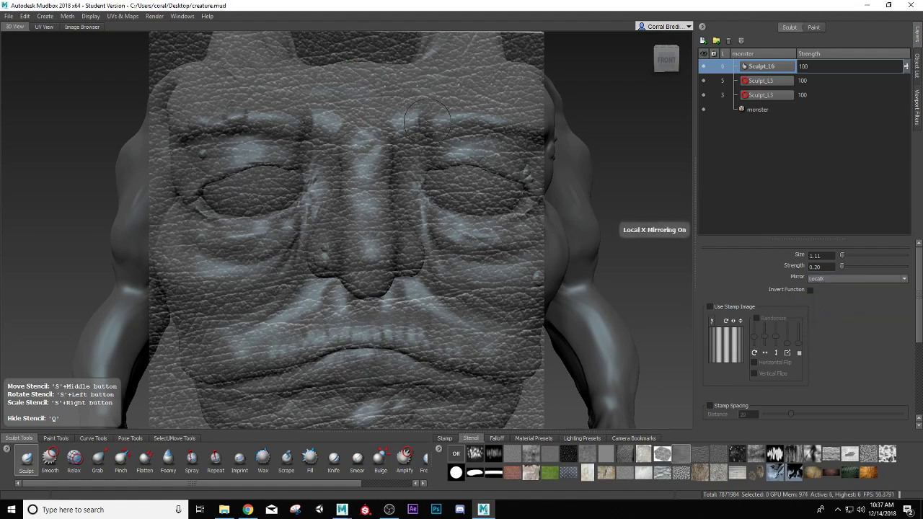
Step: Try the Sculpt brush at strength 0.1 through the stencil between the brows, and set its strength to 0.05
{"action": "left_click_drag", "start_coordinate": [438, 119], "coordinate": [433, 153], "text": "alt"}
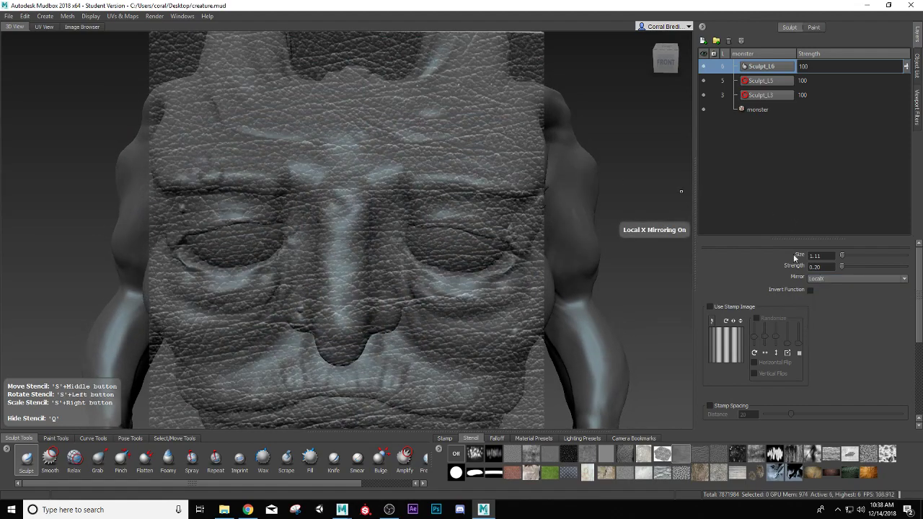
{"action": "left_click_drag", "start_coordinate": [828, 267], "coordinate": [804, 263]}
{"action": "type", "text": ".1"}
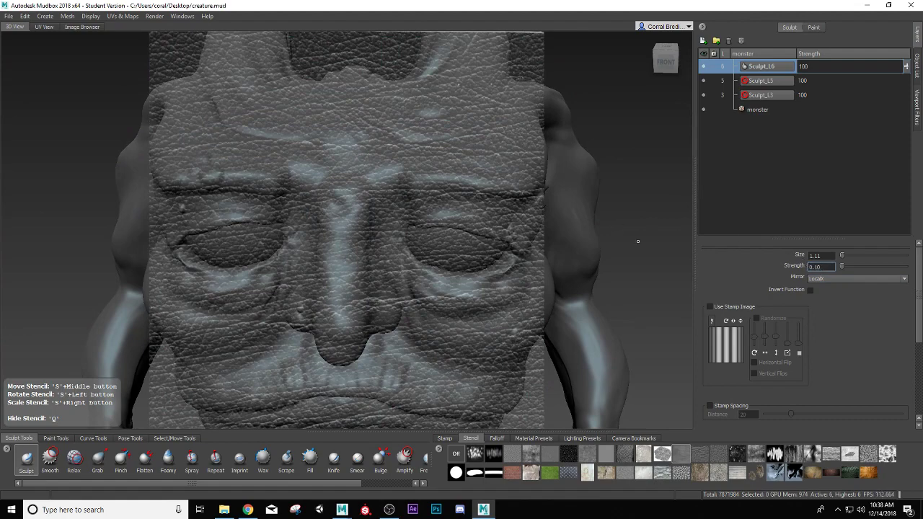
{"action": "left_click_drag", "start_coordinate": [425, 168], "coordinate": [381, 191], "text": "alt"}
{"action": "mouse_move", "coordinate": [314, 208]}
{"action": "left_mouse_down"}
{"action": "mouse_move", "coordinate": [374, 206]}
{"action": "mouse_move", "coordinate": [384, 217]}
{"action": "left_mouse_up"}
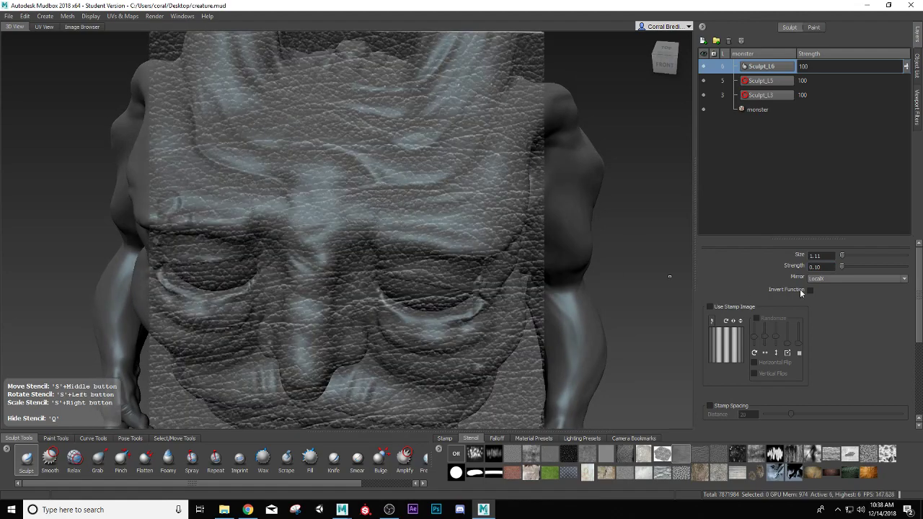
{"action": "left_click", "coordinate": [813, 267]}
Step: Sculpt the bw_skin07 skin texture over both brows and the lower forehead on the Sculpt_L6 layer
{"action": "mouse_move", "coordinate": [316, 188]}
{"action": "left_mouse_down"}
{"action": "mouse_move", "coordinate": [413, 220]}
{"action": "mouse_move", "coordinate": [476, 228]}
{"action": "left_mouse_up"}
{"action": "mouse_move", "coordinate": [413, 195]}
{"action": "left_mouse_down"}
{"action": "mouse_move", "coordinate": [470, 204]}
{"action": "mouse_move", "coordinate": [472, 225]}
{"action": "left_mouse_up"}
{"action": "mouse_move", "coordinate": [479, 205]}
{"action": "left_mouse_down"}
{"action": "mouse_move", "coordinate": [495, 223]}
{"action": "mouse_move", "coordinate": [499, 141]}
{"action": "left_mouse_up"}
{"action": "left_click_drag", "start_coordinate": [467, 167], "coordinate": [390, 197]}
{"action": "mouse_move", "coordinate": [343, 171]}
{"action": "left_mouse_down"}
{"action": "mouse_move", "coordinate": [323, 176]}
{"action": "mouse_move", "coordinate": [335, 166]}
{"action": "mouse_move", "coordinate": [405, 163]}
{"action": "left_mouse_up"}
{"action": "left_click_drag", "start_coordinate": [476, 118], "coordinate": [468, 126]}
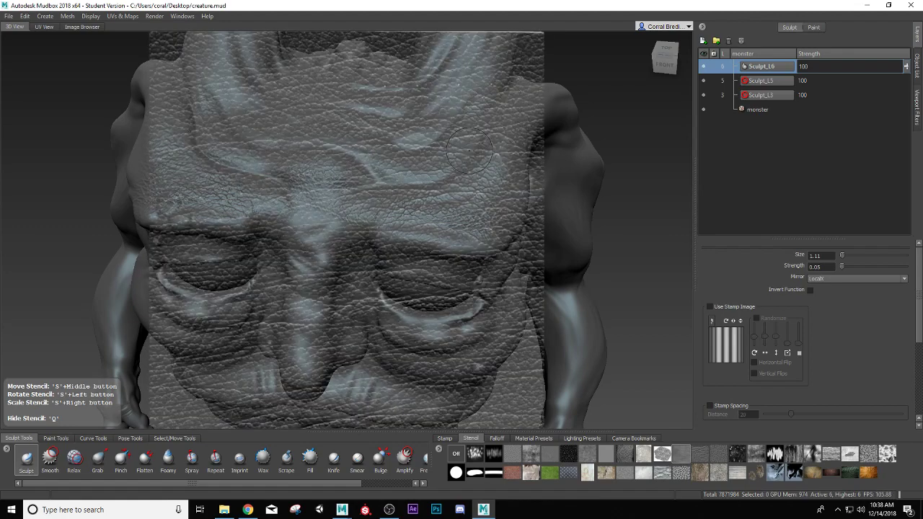
Step: Extend the skin texture up across the forehead folds to the horn bases, using brush size 0.69
{"action": "mouse_move", "coordinate": [370, 161]}
{"action": "left_mouse_down", "text": "alt"}
{"action": "mouse_move", "coordinate": [371, 239]}
{"action": "mouse_move", "coordinate": [357, 229]}
{"action": "mouse_move", "coordinate": [416, 207]}
{"action": "mouse_move", "coordinate": [479, 131]}
{"action": "left_mouse_up", "text": "alt"}
{"action": "left_click_drag", "start_coordinate": [352, 196], "coordinate": [333, 191]}
{"action": "mouse_move", "coordinate": [335, 195]}
{"action": "left_mouse_down", "text": "alt"}
{"action": "mouse_move", "coordinate": [346, 234]}
{"action": "mouse_move", "coordinate": [355, 211]}
{"action": "mouse_move", "coordinate": [372, 221]}
{"action": "left_mouse_up", "text": "alt"}
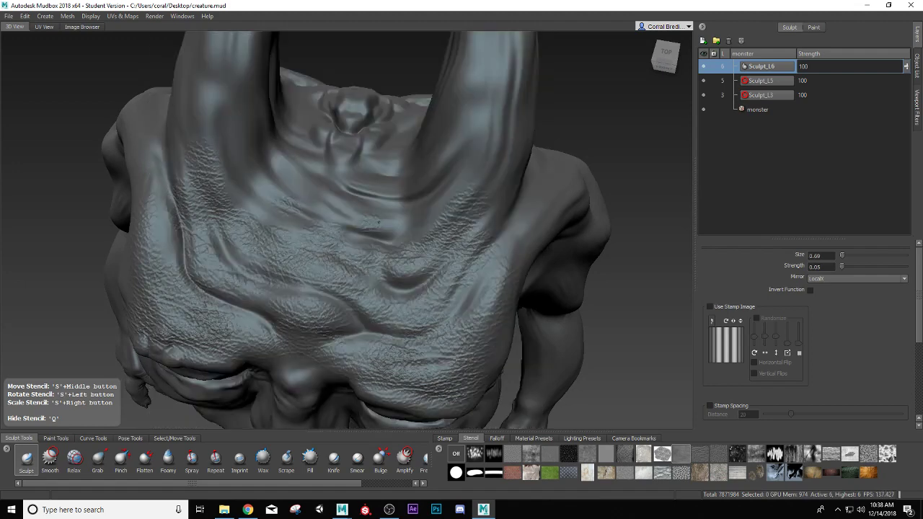
{"action": "mouse_move", "coordinate": [444, 209]}
{"action": "left_mouse_down"}
{"action": "mouse_move", "coordinate": [461, 191]}
{"action": "mouse_move", "coordinate": [430, 209]}
{"action": "left_mouse_up"}
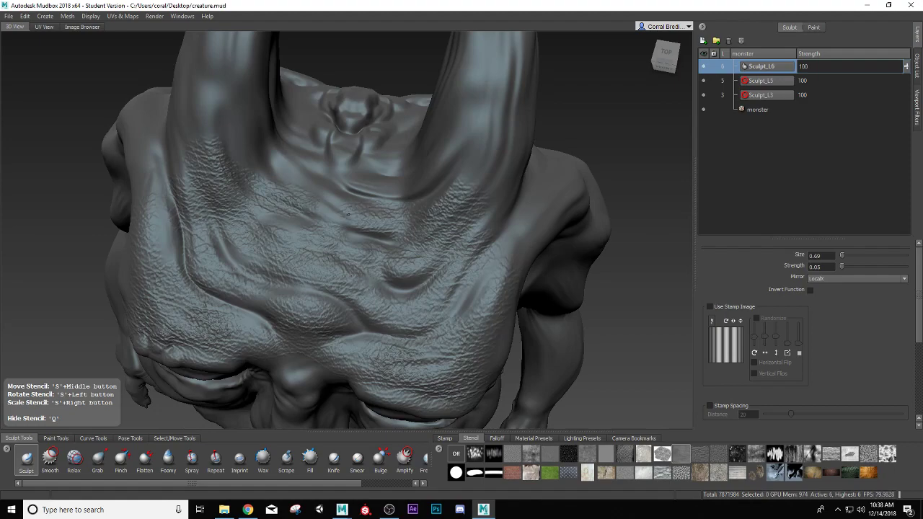
{"action": "left_click_drag", "start_coordinate": [348, 214], "coordinate": [343, 222]}
{"action": "mouse_move", "coordinate": [326, 264]}
{"action": "left_mouse_down", "text": "alt"}
{"action": "mouse_move", "coordinate": [319, 231]}
{"action": "mouse_move", "coordinate": [314, 246]}
{"action": "left_mouse_up", "text": "alt"}
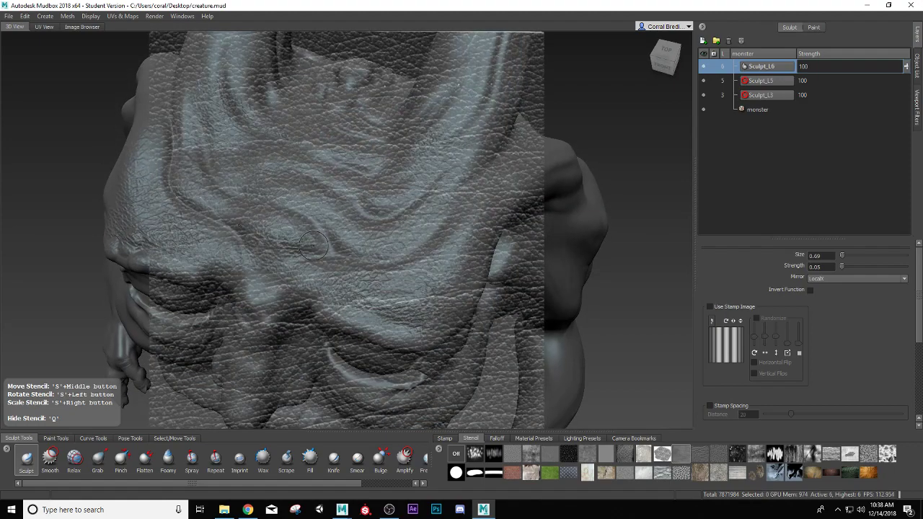
Step: Hide the stencil, inspect the textured brow from the side and front, and undo the skin-texture strokes on Sculpt_L6
{"action": "key", "text": "q"}
{"action": "left_click_drag", "start_coordinate": [310, 282], "coordinate": [220, 121], "text": "alt"}
{"action": "middle_click_drag", "start_coordinate": [220, 122], "coordinate": [295, 274], "text": "alt"}
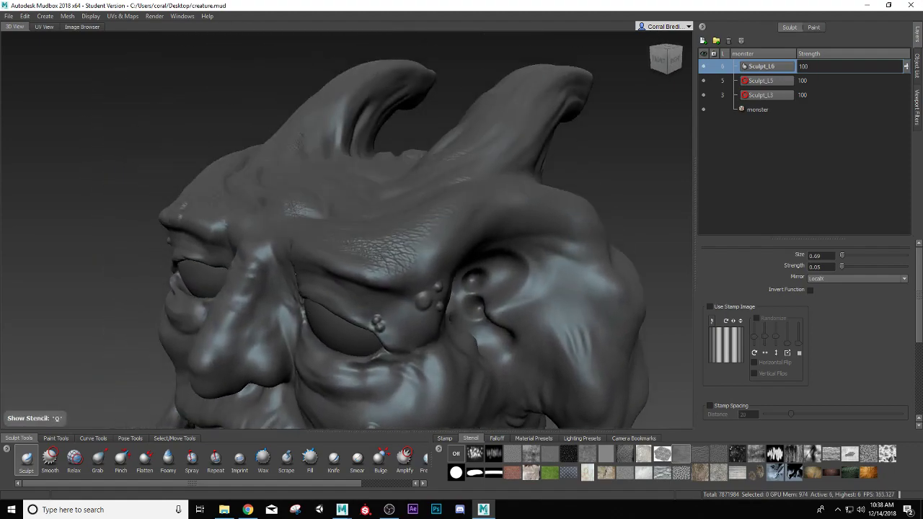
{"action": "left_click_drag", "start_coordinate": [295, 217], "coordinate": [357, 247], "text": "alt"}
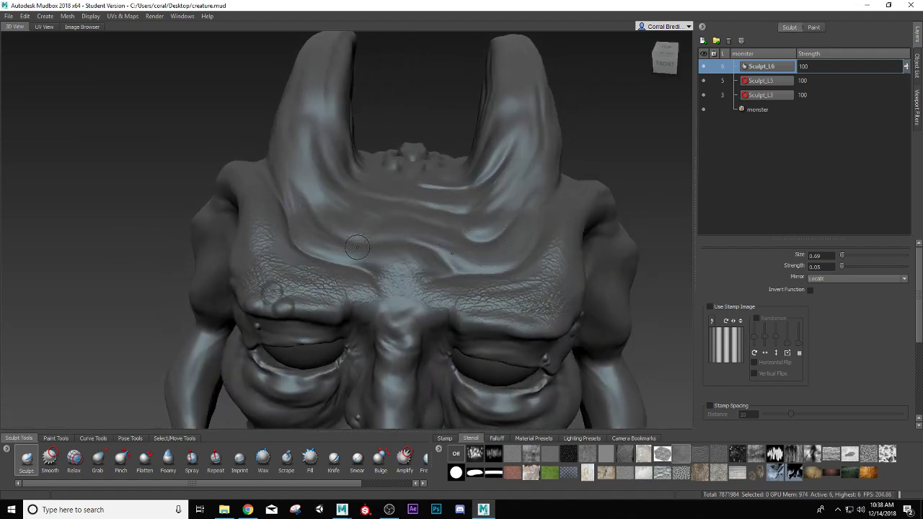
{"action": "key", "text": "ctrl+z"}
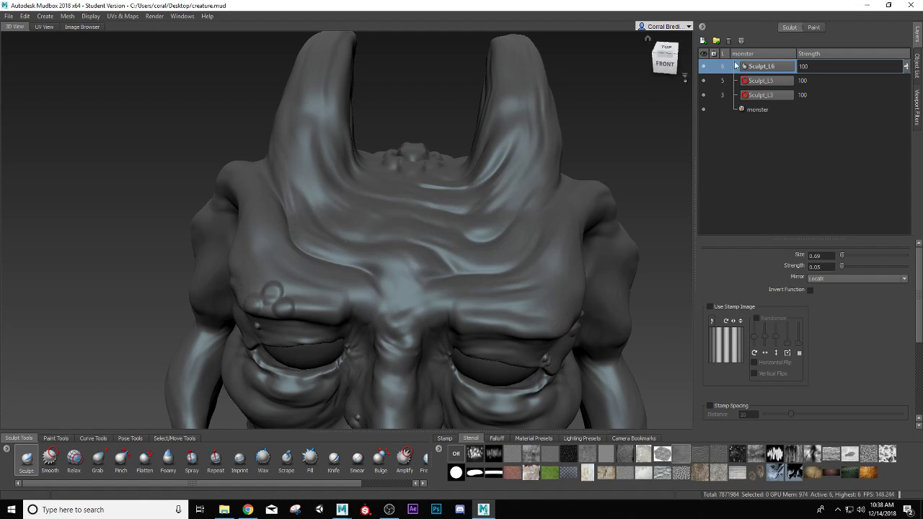
Step: Create a new sculpt layer above Sculpt_L6 and name it Skin1
{"action": "left_click", "coordinate": [702, 41]}
{"action": "double_click", "coordinate": [758, 67]}
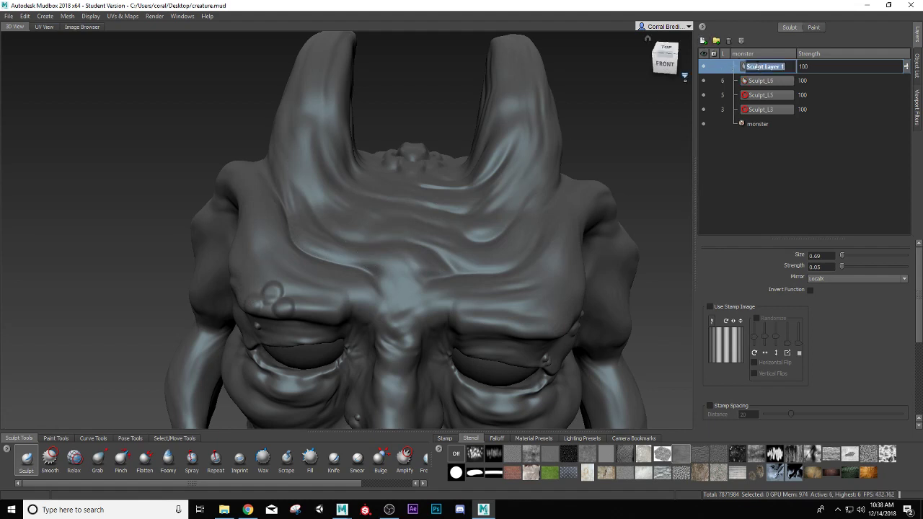
{"action": "type", "text": "Skin1"}
{"action": "key", "text": "Return"}
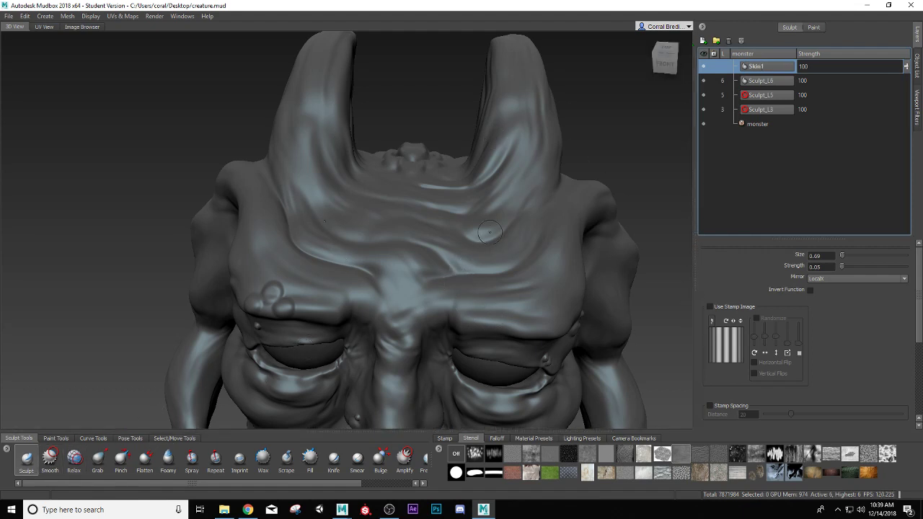
Step: Show the stencil again and sculpt skin texture between and above the brows on Skin1 with brush size 1.34
{"action": "mouse_move", "coordinate": [418, 312]}
{"action": "left_mouse_down"}
{"action": "mouse_move", "coordinate": [432, 305]}
{"action": "mouse_move", "coordinate": [411, 315]}
{"action": "left_mouse_up"}
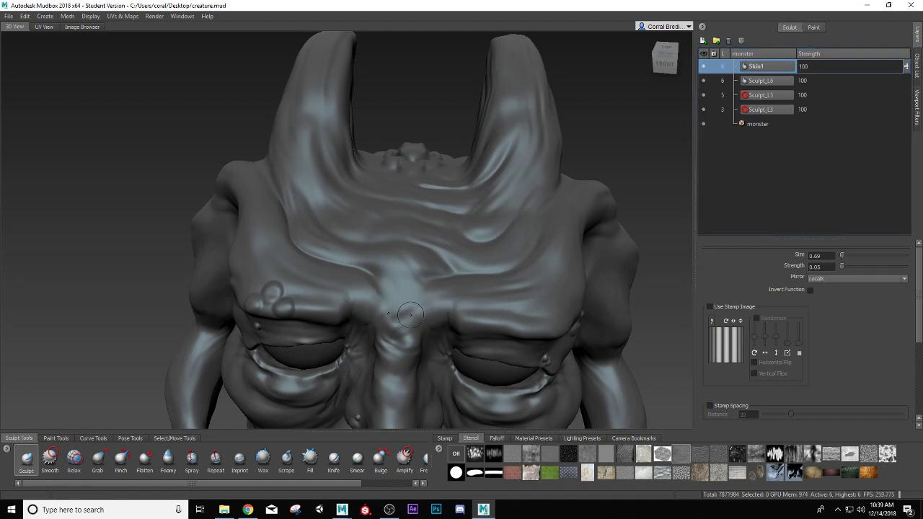
{"action": "key", "text": "q"}
{"action": "middle_click_drag", "start_coordinate": [423, 277], "coordinate": [364, 281], "text": "alt"}
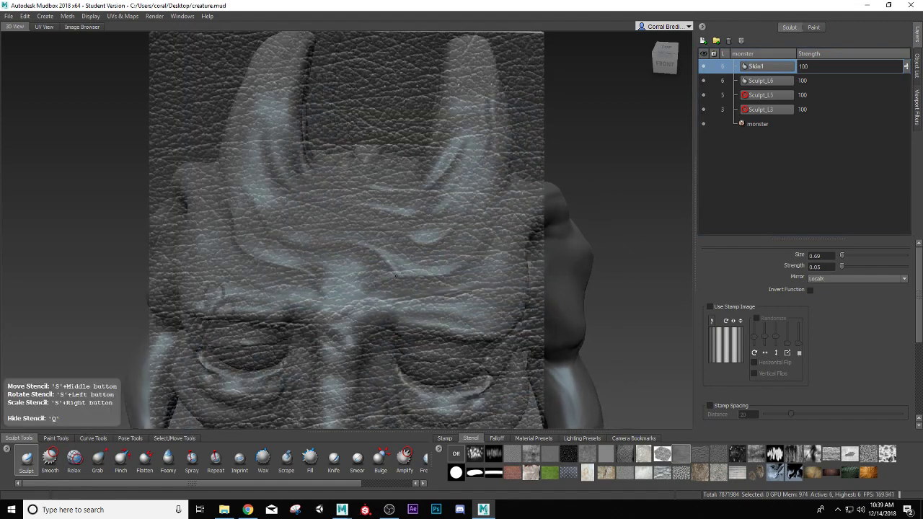
{"action": "left_click_drag", "start_coordinate": [418, 314], "coordinate": [431, 314]}
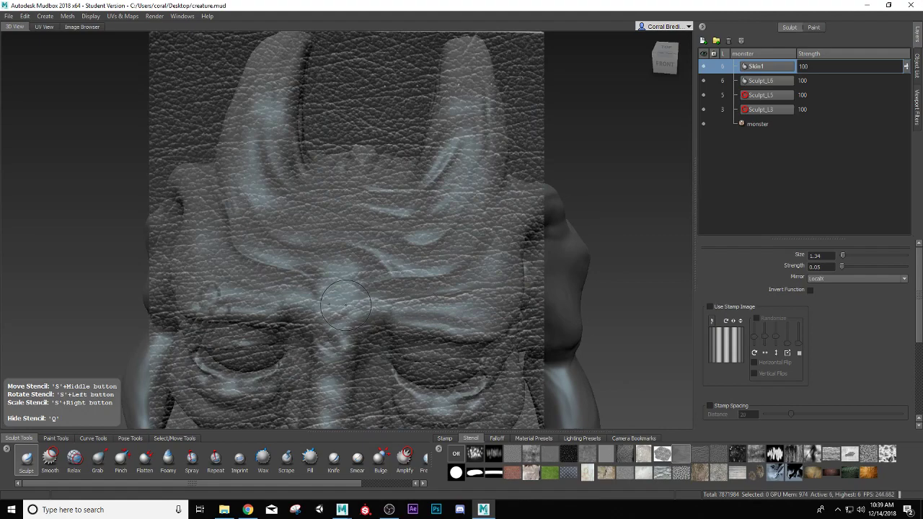
{"action": "mouse_move", "coordinate": [346, 306]}
{"action": "left_mouse_down"}
{"action": "mouse_move", "coordinate": [344, 283]}
{"action": "mouse_move", "coordinate": [402, 298]}
{"action": "left_mouse_up"}
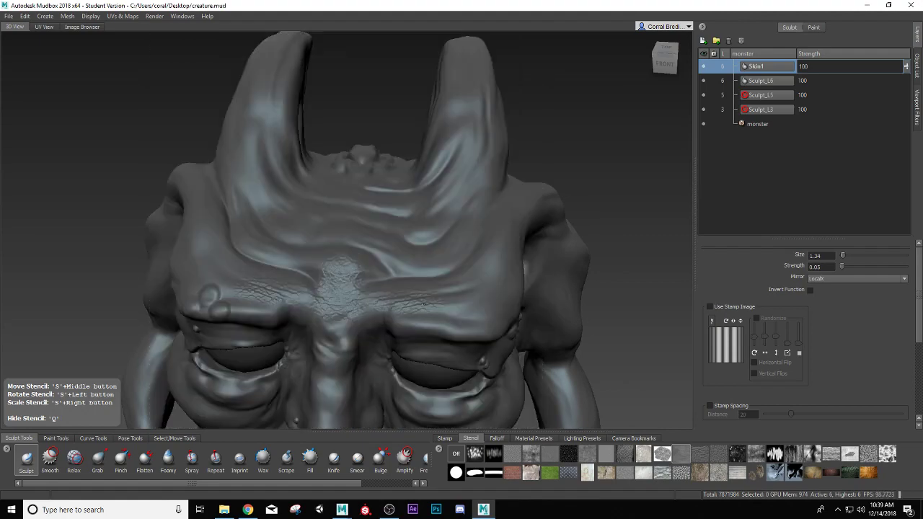
Step: Continue the skin texture along the creature's left brow ridge and back toward the temple
{"action": "left_click_drag", "start_coordinate": [453, 311], "coordinate": [361, 342], "text": "alt"}
{"action": "left_click_drag", "start_coordinate": [377, 311], "coordinate": [333, 310], "text": "alt"}
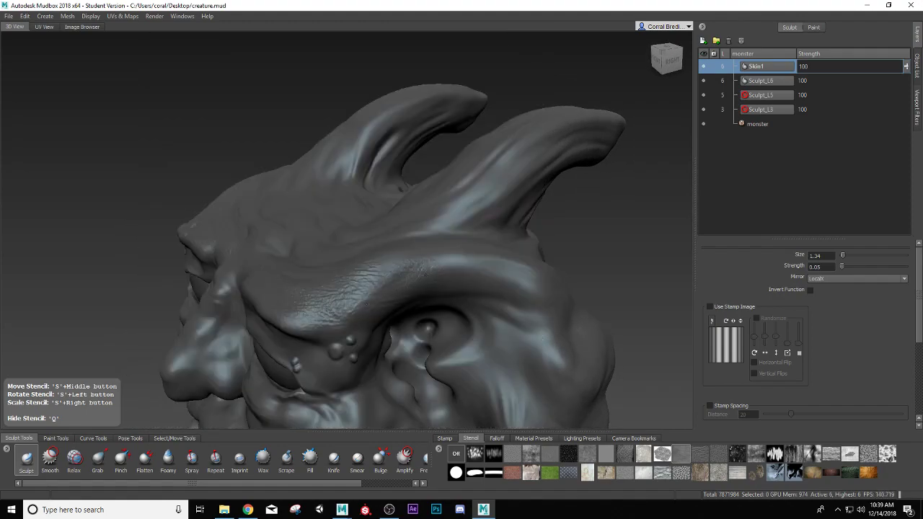
{"action": "left_click_drag", "start_coordinate": [426, 275], "coordinate": [376, 330]}
{"action": "middle_click_drag", "start_coordinate": [375, 330], "coordinate": [338, 279], "text": "alt"}
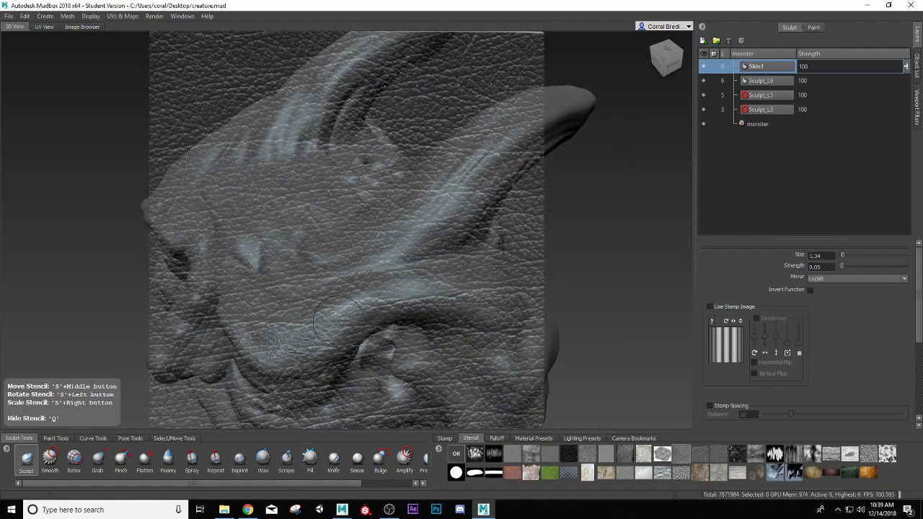
{"action": "left_click_drag", "start_coordinate": [338, 321], "coordinate": [410, 297]}
{"action": "left_click_drag", "start_coordinate": [404, 300], "coordinate": [436, 317], "text": "alt"}
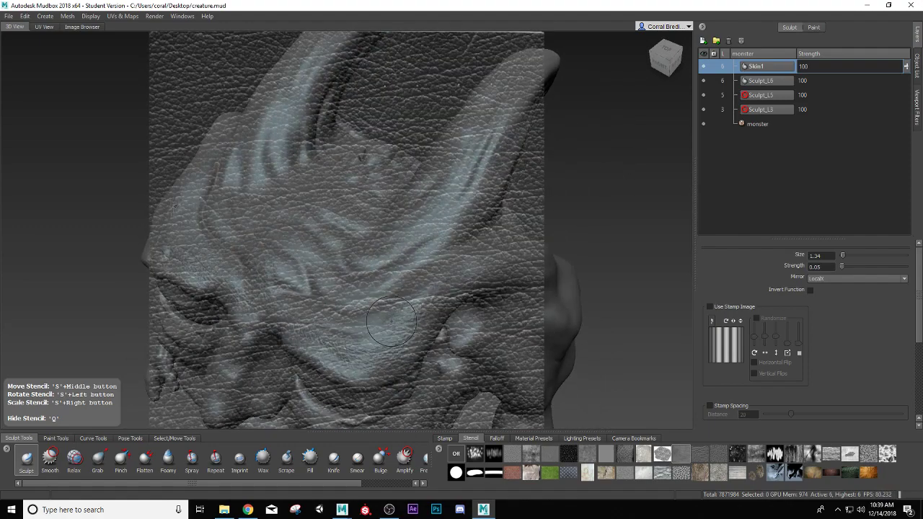
{"action": "left_click_drag", "start_coordinate": [324, 336], "coordinate": [355, 332]}
Step: Reduce the brush size to 0.67 and work skin texture into the forehead folds above the brows
{"action": "key", "text": "q"}
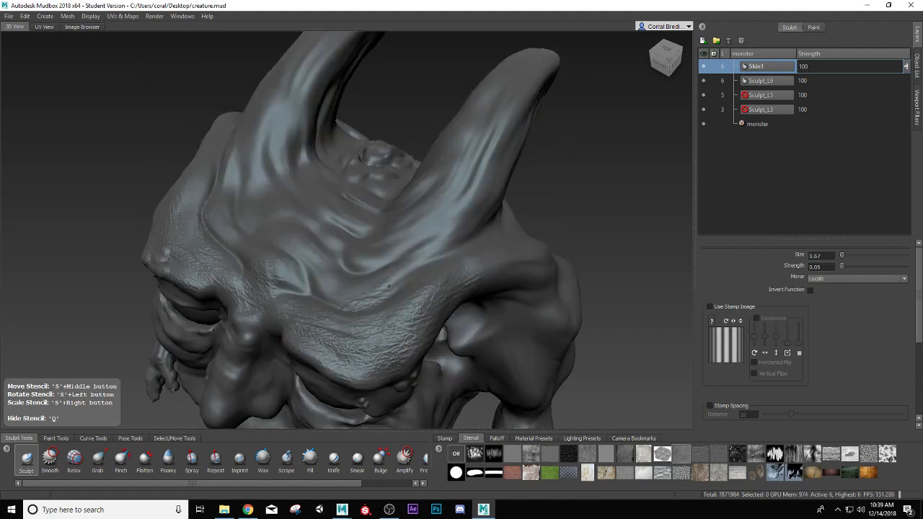
{"action": "key", "text": "q"}
{"action": "key", "text": "q"}
{"action": "key", "text": "q"}
{"action": "key", "text": "q"}
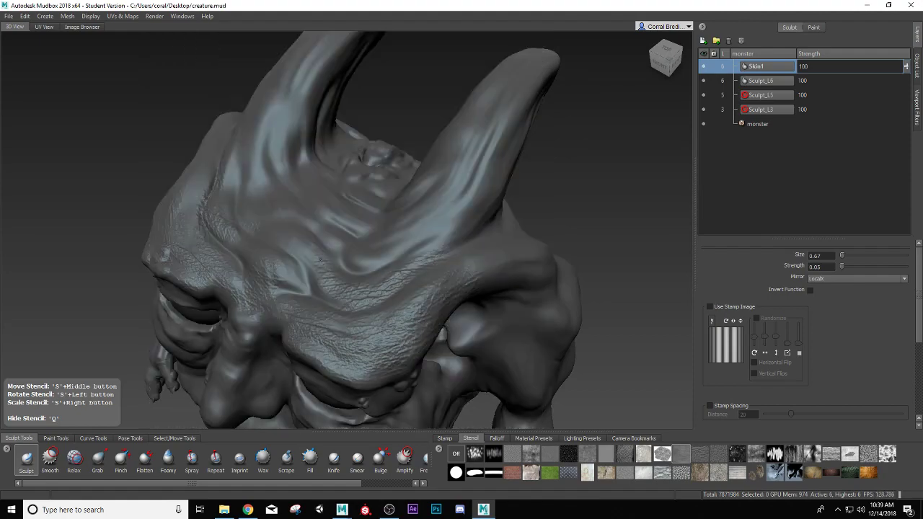
{"action": "key", "text": "q"}
{"action": "key", "text": "q"}
{"action": "key", "text": "q"}
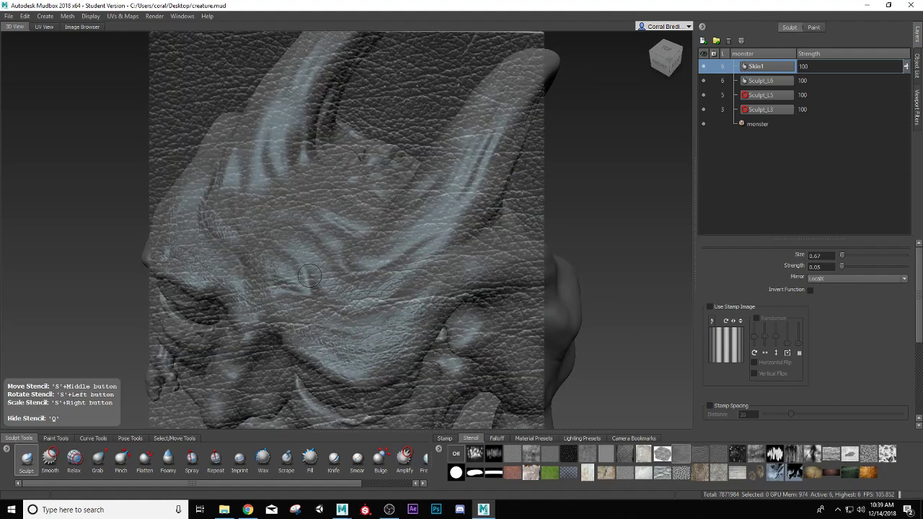
Step: Carry the skin texture along the ridge above the left ear and below the base of the left horn
{"action": "key", "text": "q"}
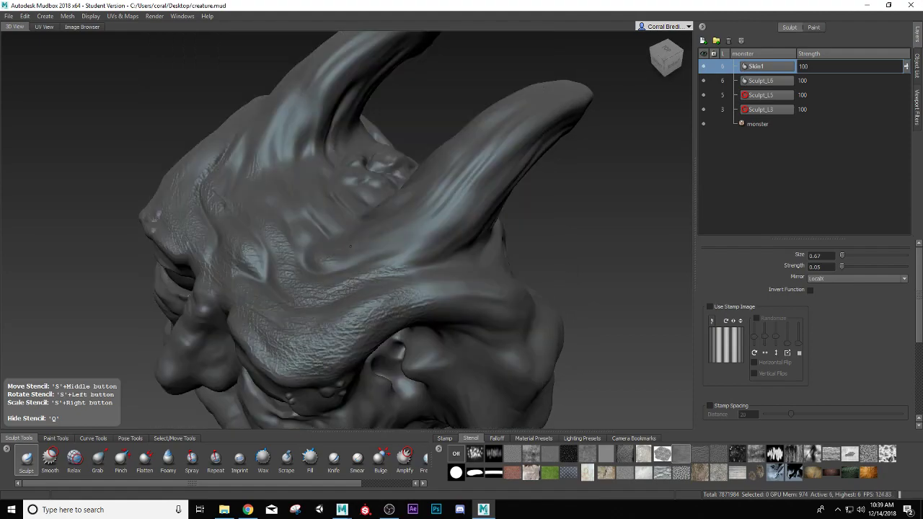
{"action": "key", "text": "q"}
{"action": "key", "text": "q"}
{"action": "key", "text": "q"}
{"action": "key", "text": "q"}
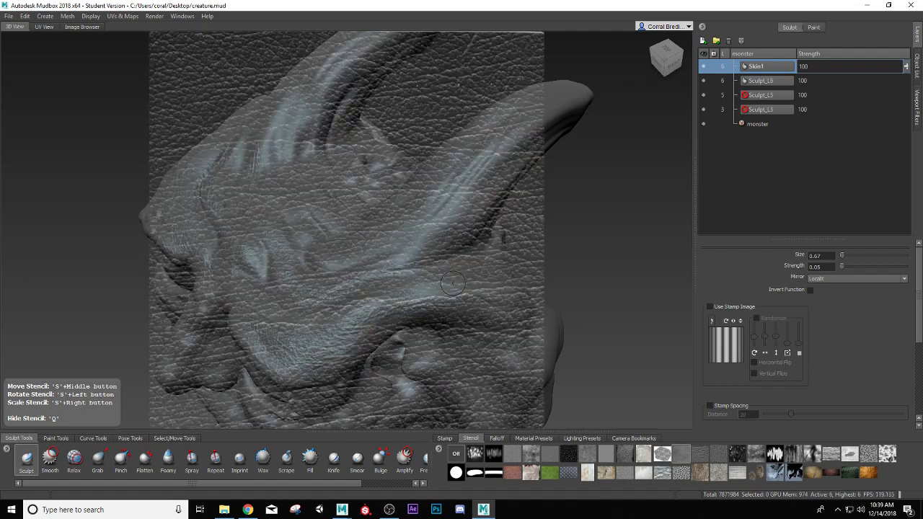
{"action": "left_click_drag", "start_coordinate": [483, 292], "coordinate": [422, 272], "text": "alt"}
{"action": "left_click_drag", "start_coordinate": [364, 299], "coordinate": [402, 315]}
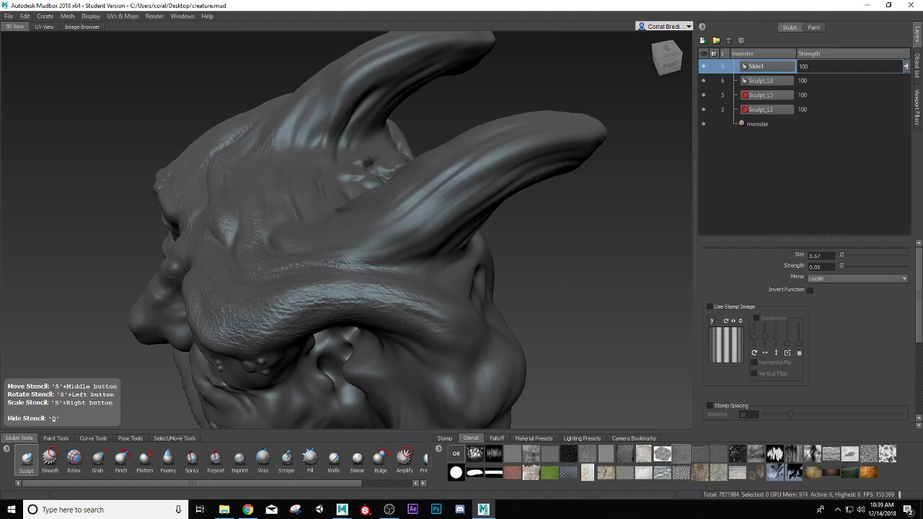
Step: Move the stencil lower over the head and sculpt skin texture down the ridge behind the left temple
{"action": "key", "text": "q"}
{"action": "key", "text": "q"}
{"action": "key", "text": "q"}
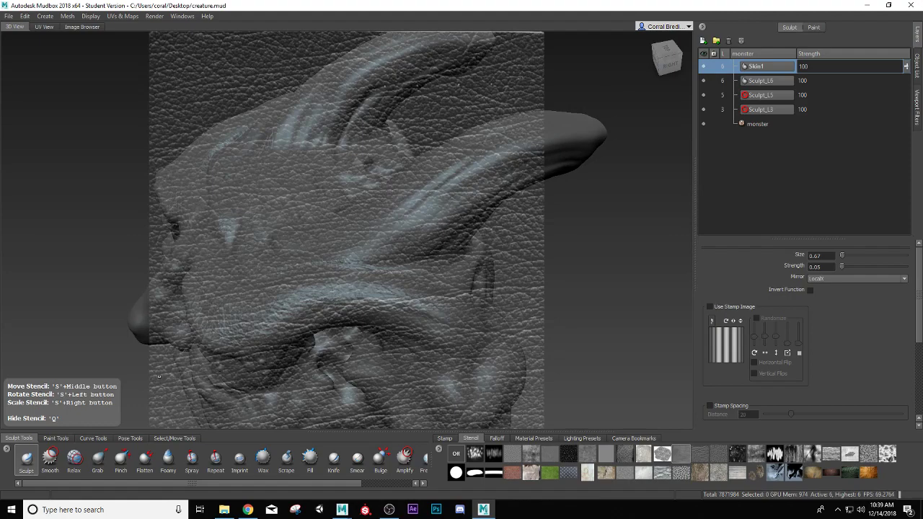
{"action": "mouse_move", "coordinate": [296, 254]}
{"action": "middle_mouse_down"}
{"action": "mouse_move", "coordinate": [282, 254]}
{"action": "mouse_move", "coordinate": [285, 329]}
{"action": "middle_mouse_up"}
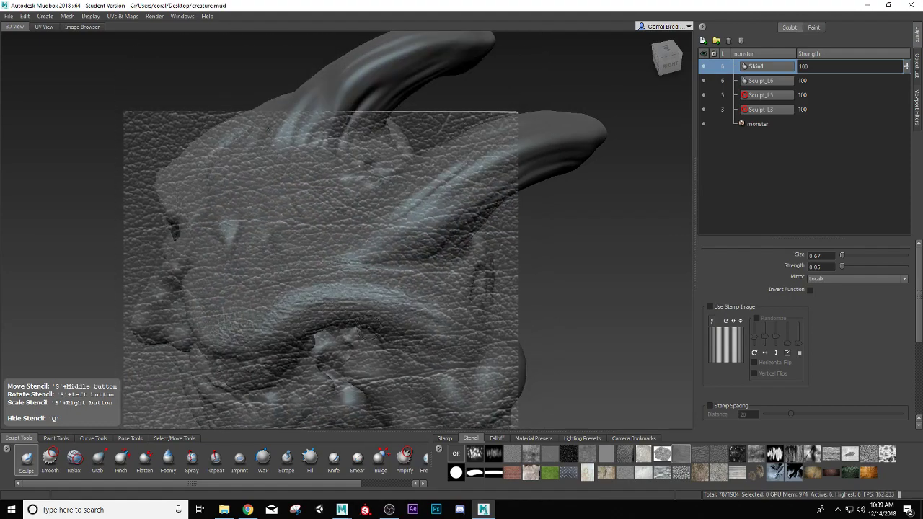
{"action": "left_click_drag", "start_coordinate": [268, 130], "coordinate": [368, 317], "text": "alt"}
{"action": "key", "text": "q"}
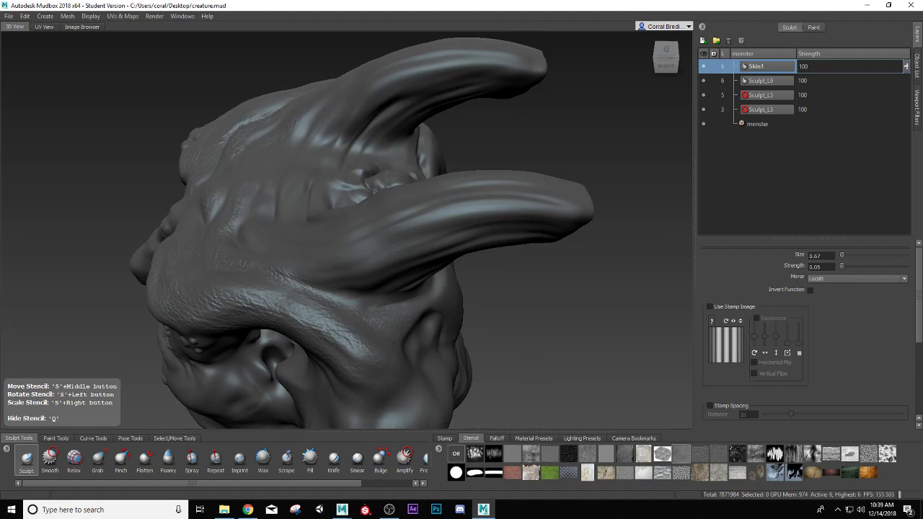
{"action": "key", "text": "q"}
{"action": "left_click_drag", "start_coordinate": [393, 343], "coordinate": [376, 344]}
Step: Sculpt skin texture around the base of the left horn and the adjoining ridge with brush size 1.34
{"action": "key", "text": "q"}
{"action": "key", "text": "q"}
{"action": "mouse_move", "coordinate": [382, 377]}
{"action": "left_mouse_down", "text": "alt"}
{"action": "mouse_move", "coordinate": [312, 279]}
{"action": "mouse_move", "coordinate": [339, 289]}
{"action": "left_mouse_up", "text": "alt"}
{"action": "key", "text": "q"}
{"action": "key", "text": "q"}
{"action": "key", "text": "q"}
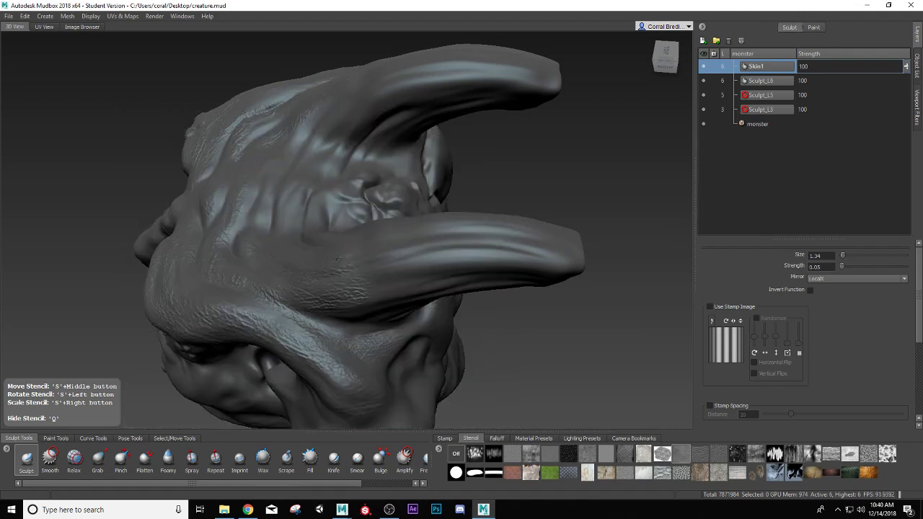
{"action": "key", "text": "q"}
{"action": "key", "text": "q"}
{"action": "key", "text": "q"}
{"action": "left_click", "coordinate": [440, 449]}
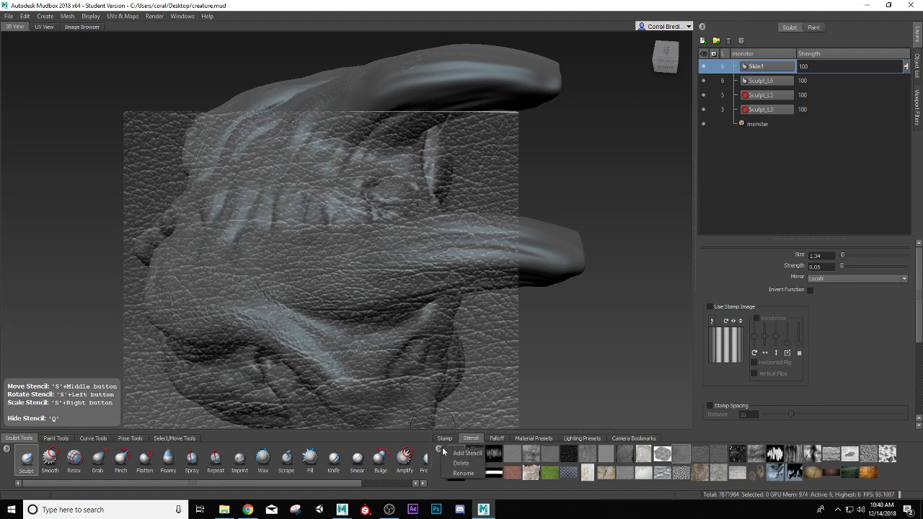
{"action": "key", "text": "Escape"}
{"action": "key", "text": "q"}
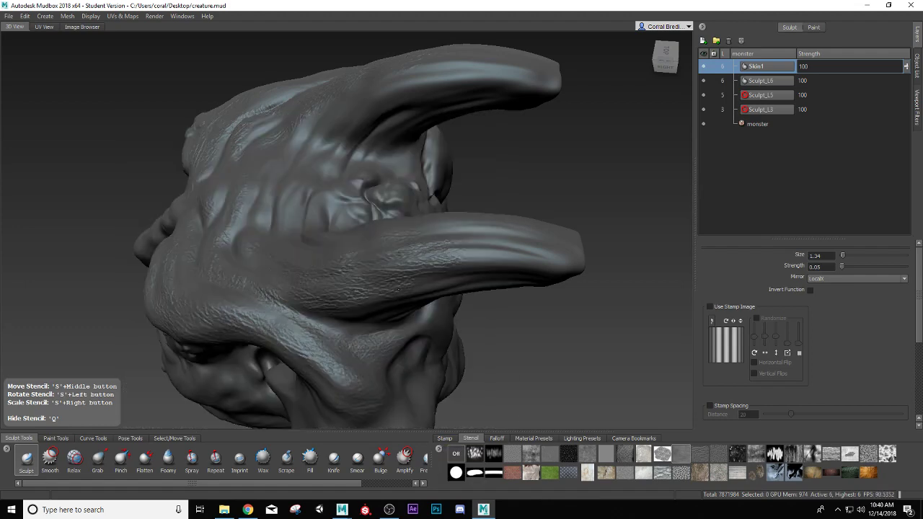
Step: Show the stencil and sculpt skin texture along the outer side of the left horn, from its base out towards the tip
{"action": "key", "text": "q"}
{"action": "left_click_drag", "start_coordinate": [458, 270], "coordinate": [437, 268], "text": "alt"}
{"action": "middle_click_drag", "start_coordinate": [437, 268], "coordinate": [359, 265], "text": "alt"}
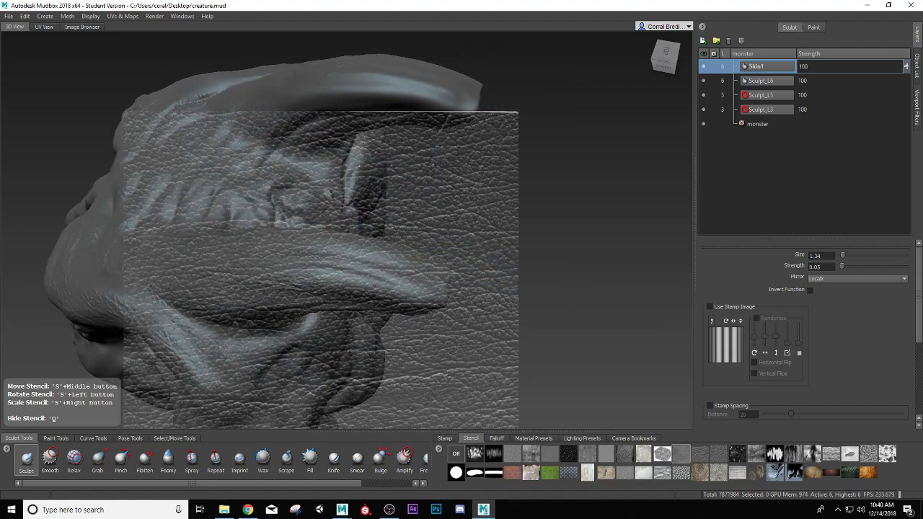
{"action": "left_click_drag", "start_coordinate": [309, 260], "coordinate": [410, 285]}
{"action": "mouse_move", "coordinate": [355, 286]}
{"action": "left_mouse_down", "text": "alt"}
{"action": "mouse_move", "coordinate": [337, 235]}
{"action": "mouse_move", "coordinate": [295, 303]}
{"action": "left_mouse_up", "text": "alt"}
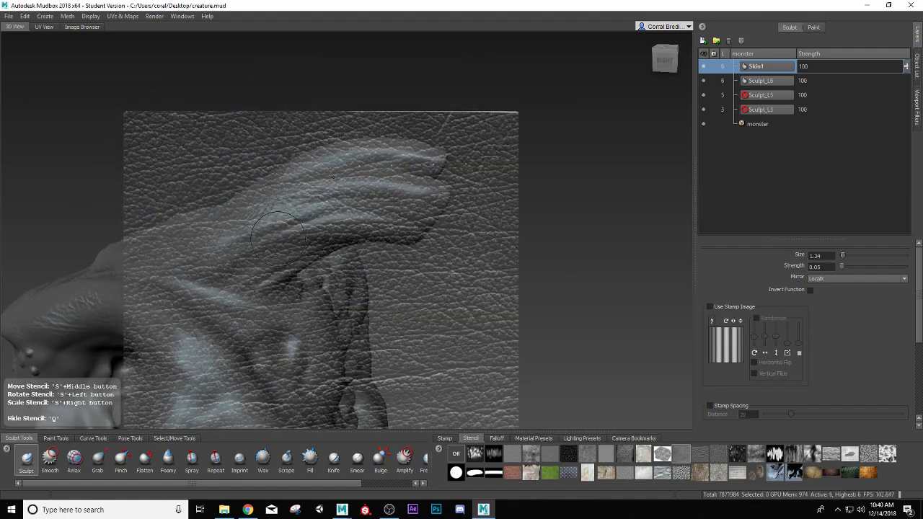
{"action": "mouse_move", "coordinate": [329, 181]}
{"action": "left_mouse_down"}
{"action": "mouse_move", "coordinate": [289, 209]}
{"action": "mouse_move", "coordinate": [362, 218]}
{"action": "mouse_move", "coordinate": [349, 193]}
{"action": "left_mouse_up"}
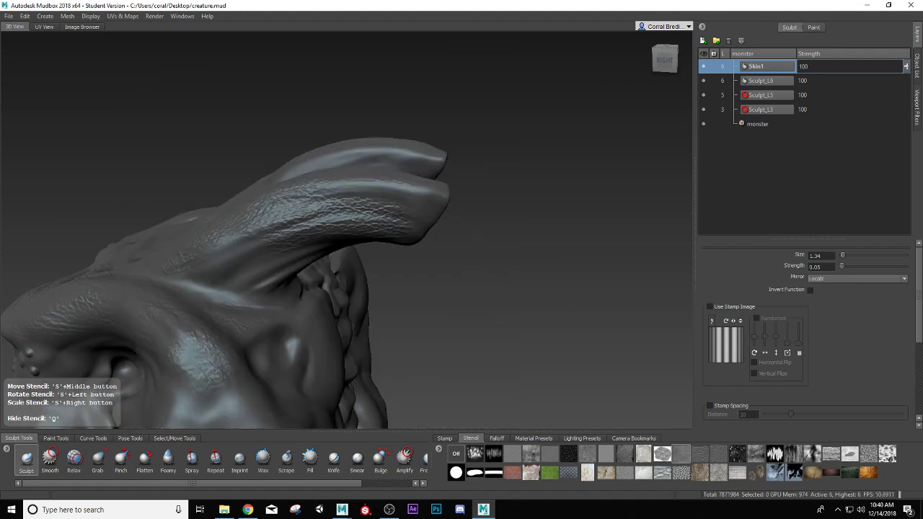
{"action": "left_click_drag", "start_coordinate": [405, 187], "coordinate": [415, 191]}
{"action": "left_click_drag", "start_coordinate": [346, 209], "coordinate": [404, 213]}
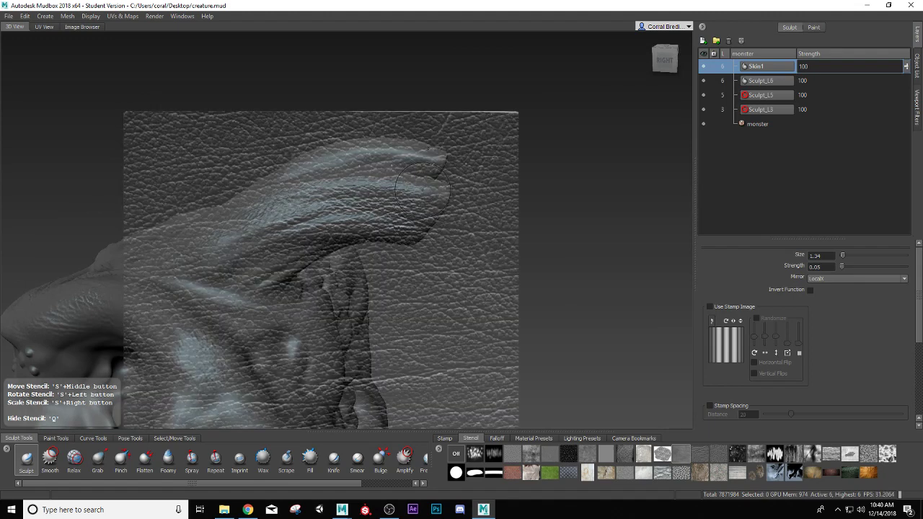
{"action": "mouse_move", "coordinate": [311, 236]}
{"action": "left_mouse_down"}
{"action": "mouse_move", "coordinate": [354, 178]}
{"action": "mouse_move", "coordinate": [306, 229]}
{"action": "left_mouse_up"}
{"action": "left_click_drag", "start_coordinate": [231, 264], "coordinate": [229, 271]}
Step: Sculpt skin texture over the front of the left horn and the folds at its inner base
{"action": "mouse_move", "coordinate": [261, 264]}
{"action": "left_mouse_down"}
{"action": "mouse_move", "coordinate": [254, 284]}
{"action": "mouse_move", "coordinate": [115, 286]}
{"action": "mouse_move", "coordinate": [128, 284]}
{"action": "left_mouse_up"}
{"action": "middle_click_drag", "start_coordinate": [128, 284], "coordinate": [328, 287], "text": "alt"}
{"action": "mouse_move", "coordinate": [310, 259]}
{"action": "left_mouse_down"}
{"action": "mouse_move", "coordinate": [198, 272]}
{"action": "mouse_move", "coordinate": [206, 332]}
{"action": "mouse_move", "coordinate": [303, 360]}
{"action": "mouse_move", "coordinate": [318, 267]}
{"action": "mouse_move", "coordinate": [336, 285]}
{"action": "mouse_move", "coordinate": [333, 297]}
{"action": "mouse_move", "coordinate": [327, 287]}
{"action": "left_mouse_up"}
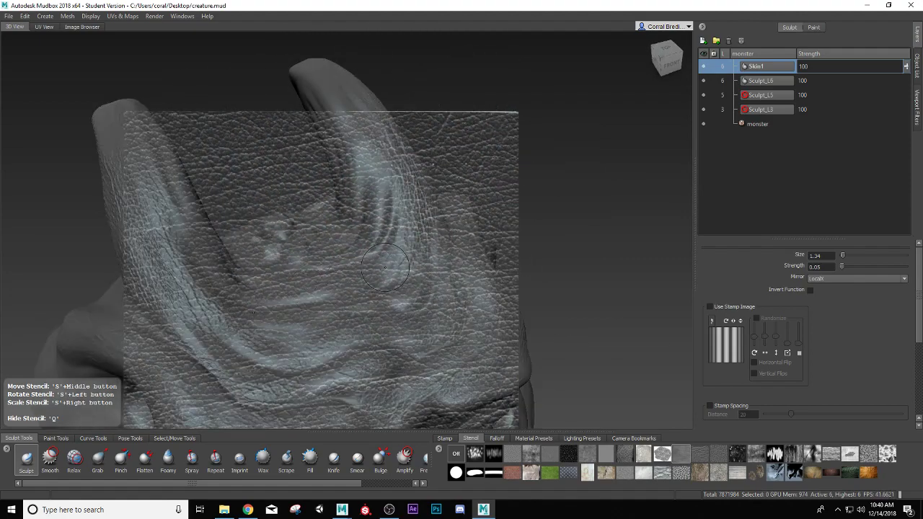
{"action": "left_click_drag", "start_coordinate": [386, 268], "coordinate": [281, 285]}
{"action": "left_click_drag", "start_coordinate": [390, 287], "coordinate": [282, 299]}
{"action": "left_click_drag", "start_coordinate": [401, 302], "coordinate": [354, 304]}
Step: Carry the skin texture from the left horn's inner folds across the scalp between the horns
{"action": "middle_click_drag", "start_coordinate": [361, 253], "coordinate": [347, 300], "text": "alt"}
{"action": "left_click_drag", "start_coordinate": [380, 258], "coordinate": [368, 263]}
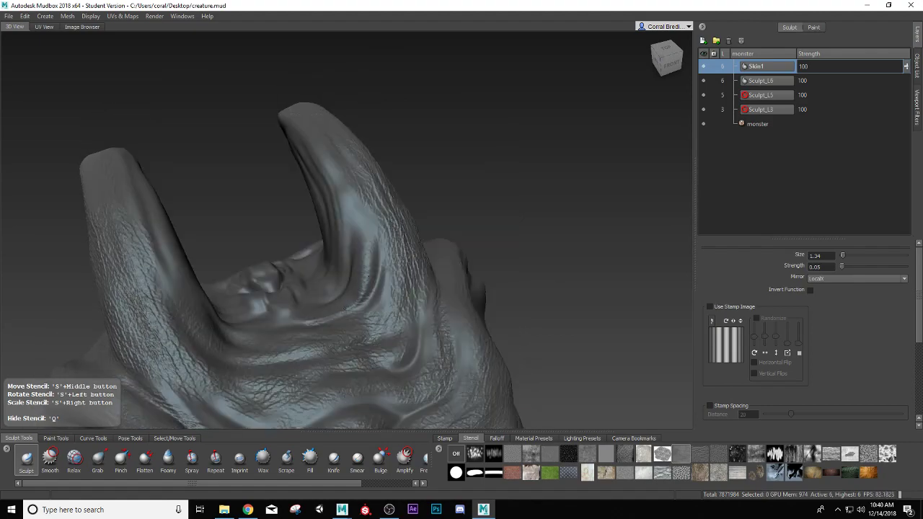
{"action": "left_click_drag", "start_coordinate": [315, 315], "coordinate": [289, 317]}
{"action": "mouse_move", "coordinate": [368, 283]}
{"action": "left_mouse_down"}
{"action": "mouse_move", "coordinate": [329, 307]}
{"action": "mouse_move", "coordinate": [292, 310]}
{"action": "left_mouse_up"}
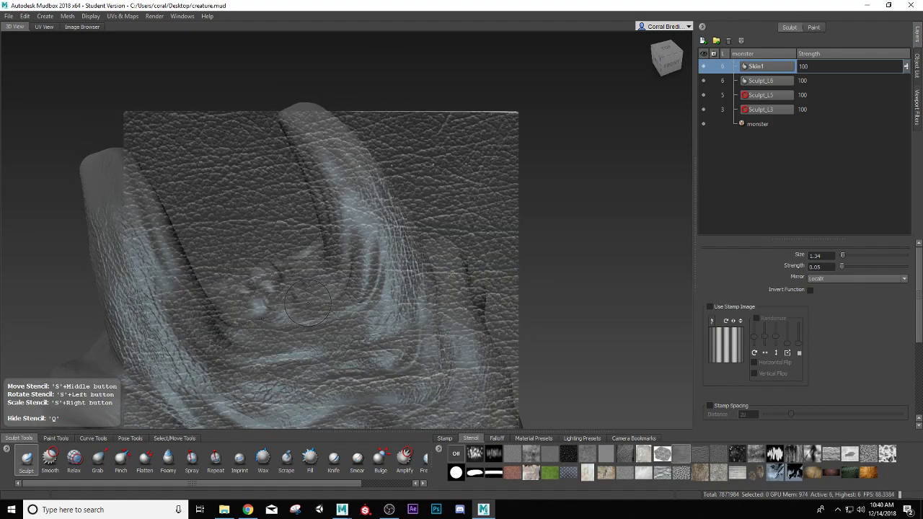
Step: Sculpt skin texture along the inner side of the left horn, from near the tip down to the base
{"action": "mouse_move", "coordinate": [354, 264]}
{"action": "left_mouse_down"}
{"action": "mouse_move", "coordinate": [322, 283]}
{"action": "mouse_move", "coordinate": [422, 303]}
{"action": "mouse_move", "coordinate": [389, 267]}
{"action": "mouse_move", "coordinate": [444, 281]}
{"action": "mouse_move", "coordinate": [448, 268]}
{"action": "mouse_move", "coordinate": [447, 282]}
{"action": "mouse_move", "coordinate": [299, 228]}
{"action": "mouse_move", "coordinate": [446, 196]}
{"action": "left_mouse_up"}
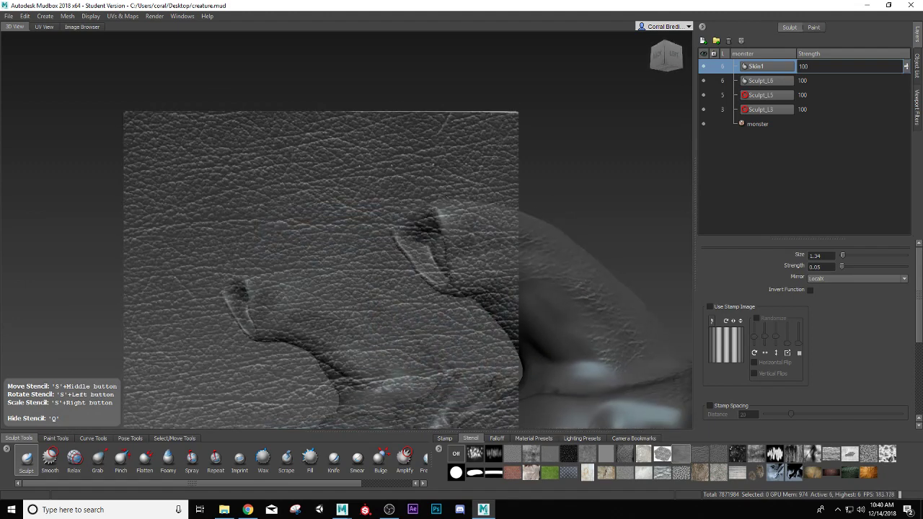
{"action": "left_click_drag", "start_coordinate": [375, 325], "coordinate": [378, 329]}
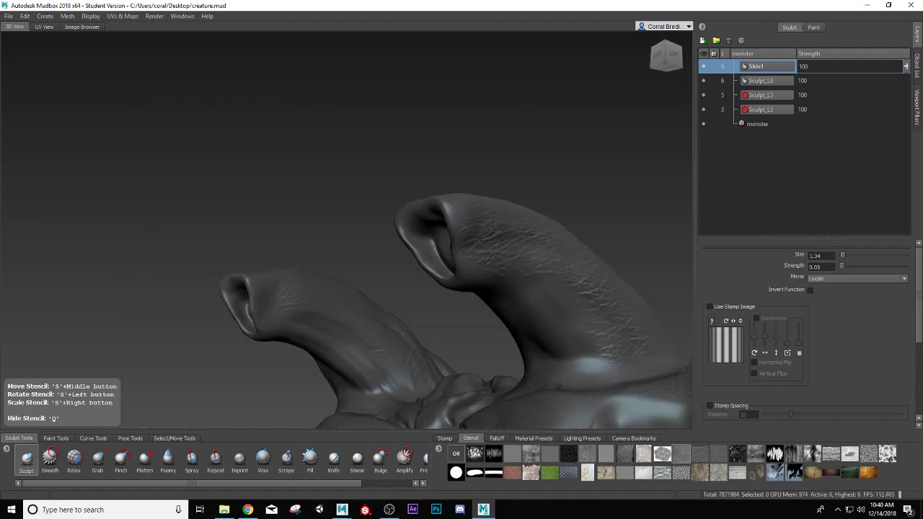
{"action": "left_click_drag", "start_coordinate": [288, 294], "coordinate": [297, 297]}
{"action": "left_click_drag", "start_coordinate": [376, 333], "coordinate": [393, 376]}
{"action": "left_click_drag", "start_coordinate": [286, 318], "coordinate": [314, 370]}
{"action": "left_click_drag", "start_coordinate": [368, 391], "coordinate": [380, 396]}
Step: Rotate the stencil so its grain runs along the horn and sculpt skin texture on the back of the left horn
{"action": "left_click_drag", "start_coordinate": [310, 361], "coordinate": [360, 339], "text": "alt"}
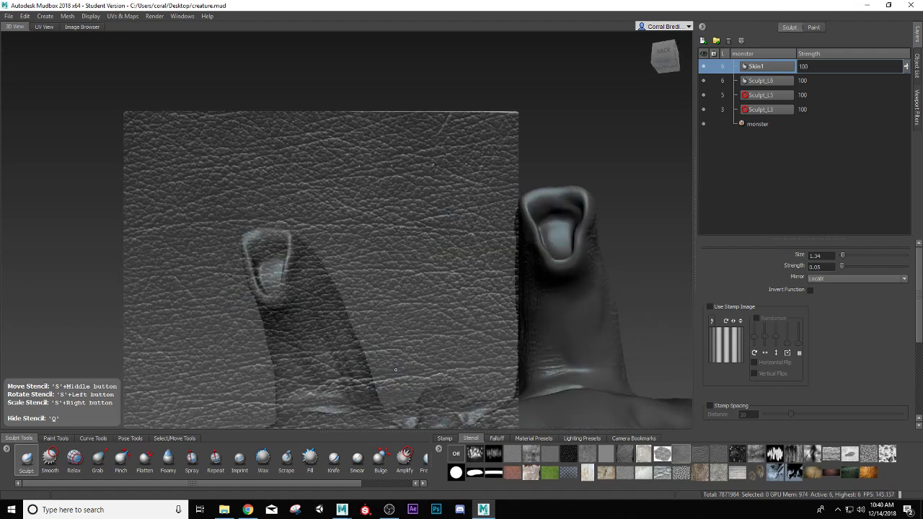
{"action": "middle_click_drag", "start_coordinate": [310, 389], "coordinate": [420, 328], "text": "alt"}
{"action": "left_click_drag", "start_coordinate": [412, 336], "coordinate": [413, 344]}
{"action": "mouse_move", "coordinate": [411, 265]}
{"action": "left_mouse_down"}
{"action": "mouse_move", "coordinate": [358, 321]}
{"action": "mouse_move", "coordinate": [404, 338]}
{"action": "mouse_move", "coordinate": [451, 440]}
{"action": "mouse_move", "coordinate": [449, 469]}
{"action": "left_mouse_up"}
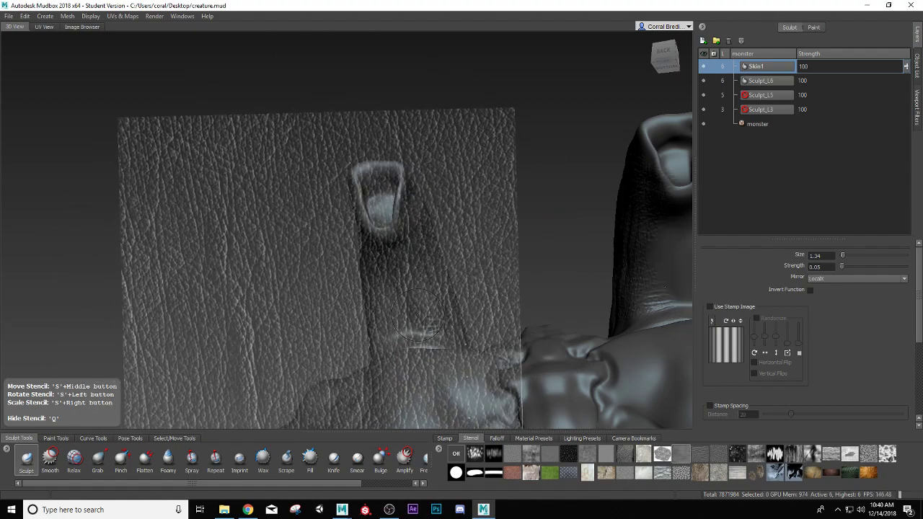
{"action": "left_click_drag", "start_coordinate": [417, 315], "coordinate": [424, 290]}
{"action": "left_click_drag", "start_coordinate": [417, 251], "coordinate": [419, 241]}
{"action": "left_click_drag", "start_coordinate": [422, 277], "coordinate": [396, 298]}
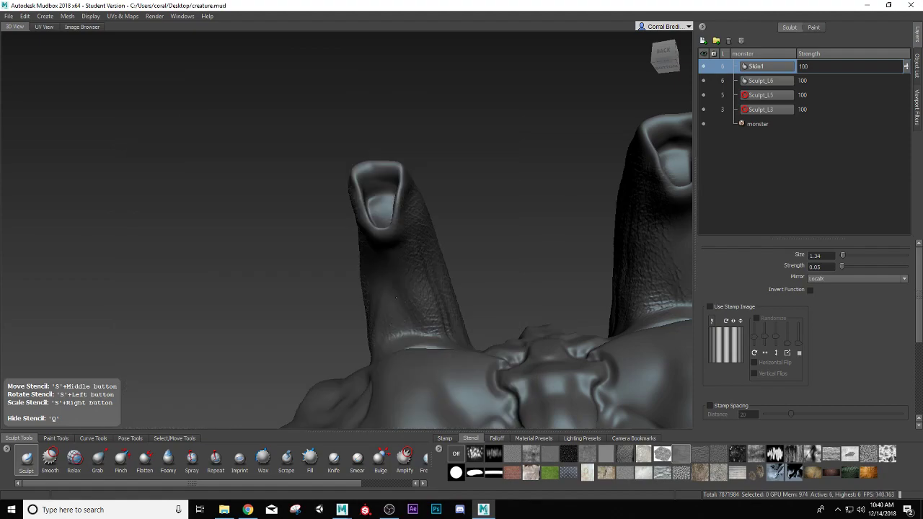
{"action": "left_click_drag", "start_coordinate": [385, 252], "coordinate": [383, 261]}
Step: Hide the stencil and examine the skin texture on the horns, brow and forehead from several sides
{"action": "mouse_move", "coordinate": [325, 269]}
{"action": "left_mouse_down", "text": "alt"}
{"action": "mouse_move", "coordinate": [395, 338]}
{"action": "mouse_move", "coordinate": [411, 377]}
{"action": "left_mouse_up", "text": "alt"}
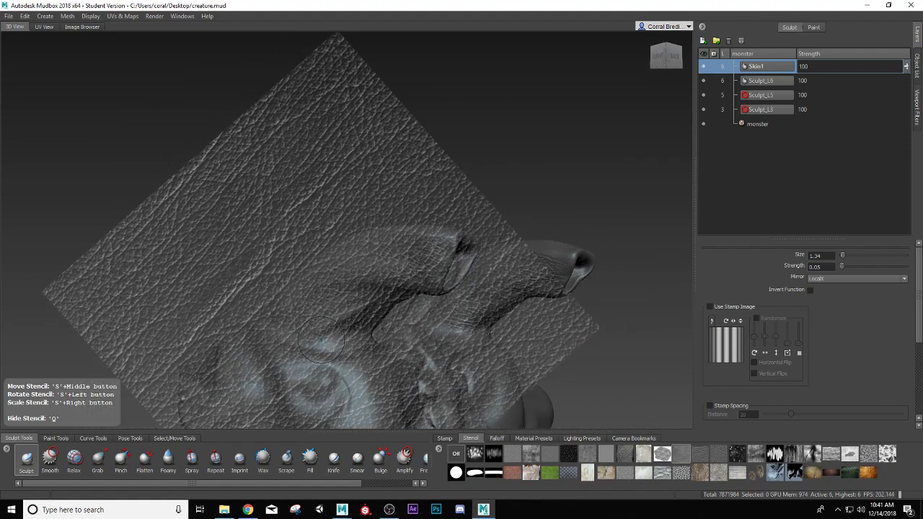
{"action": "key", "text": "q"}
{"action": "key", "text": "q"}
{"action": "key", "text": "q"}
{"action": "left_click_drag", "start_coordinate": [320, 341], "coordinate": [354, 333], "text": "alt"}
{"action": "right_click_drag", "start_coordinate": [355, 333], "coordinate": [384, 322], "text": "alt"}
{"action": "left_click_drag", "start_coordinate": [405, 315], "coordinate": [418, 287], "text": "alt"}
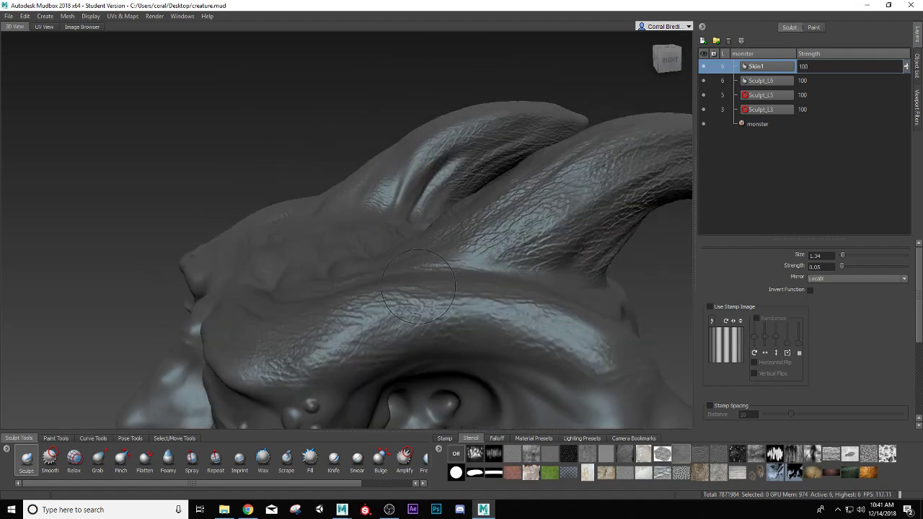
{"action": "right_click_drag", "start_coordinate": [418, 287], "coordinate": [320, 316], "text": "alt"}
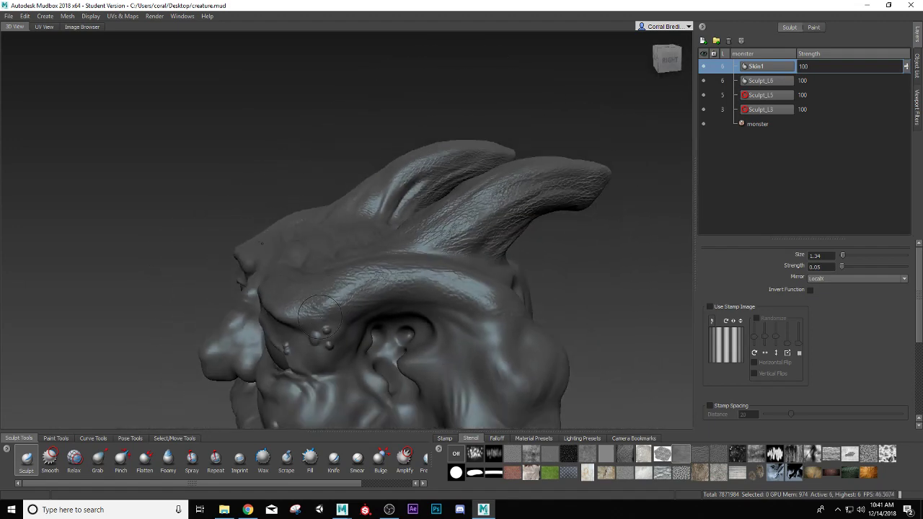
{"action": "left_click_drag", "start_coordinate": [320, 310], "coordinate": [466, 249], "text": "alt"}
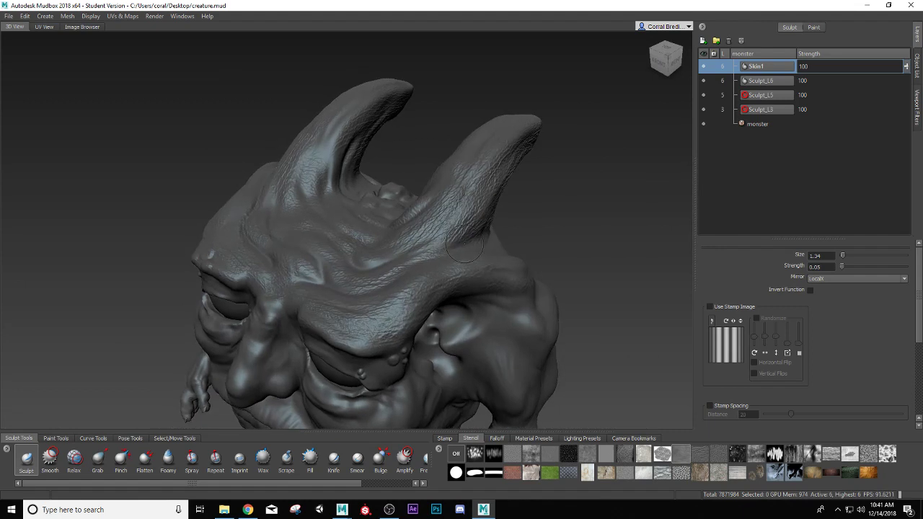
{"action": "right_click_drag", "start_coordinate": [464, 244], "coordinate": [486, 231], "text": "alt"}
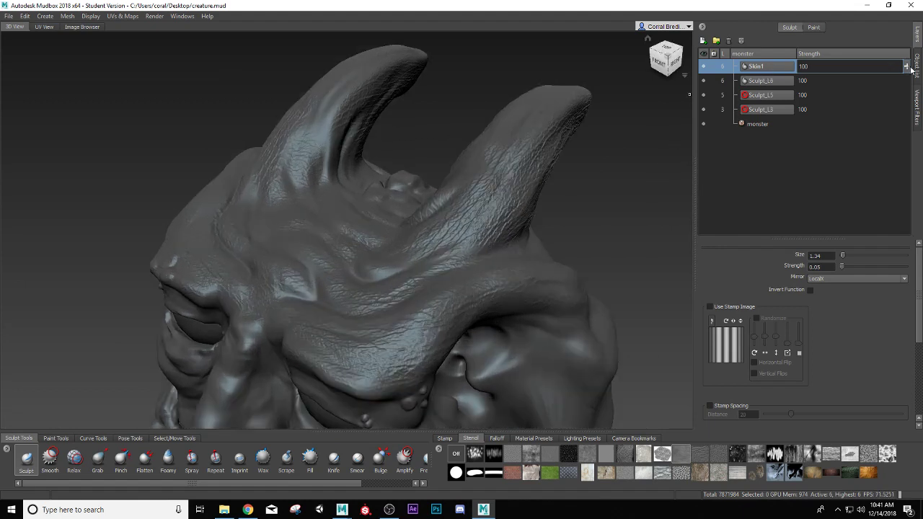
Step: Lower the Skin1 layer's strength to 60 and further to 16 to compare how the texture reads
{"action": "left_click_drag", "start_coordinate": [907, 67], "coordinate": [907, 82]}
{"action": "left_click", "coordinate": [907, 81]}
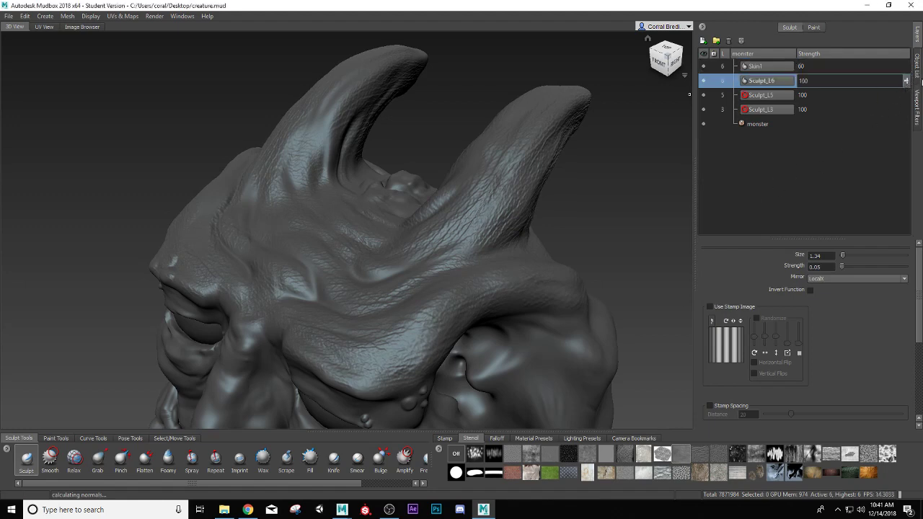
{"action": "left_click", "coordinate": [829, 65]}
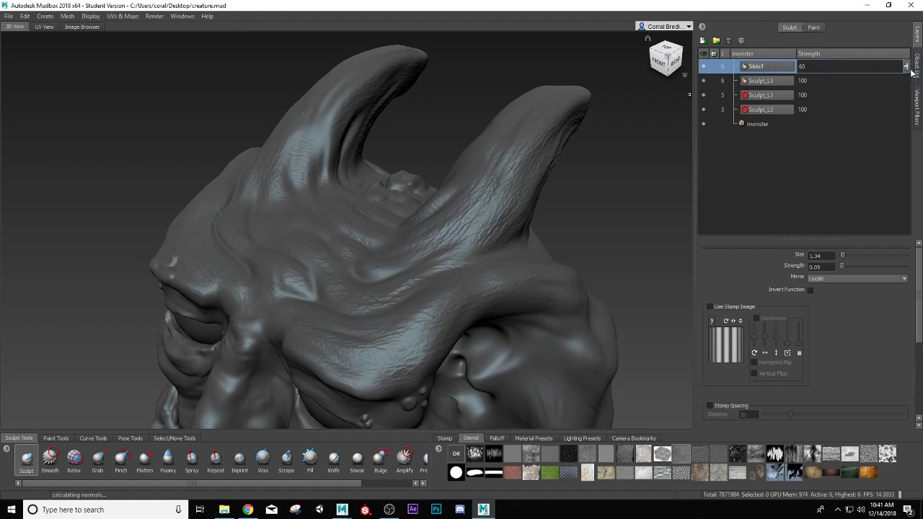
{"action": "left_click_drag", "start_coordinate": [907, 67], "coordinate": [905, 92]}
{"action": "left_click_drag", "start_coordinate": [508, 206], "coordinate": [482, 238], "text": "alt"}
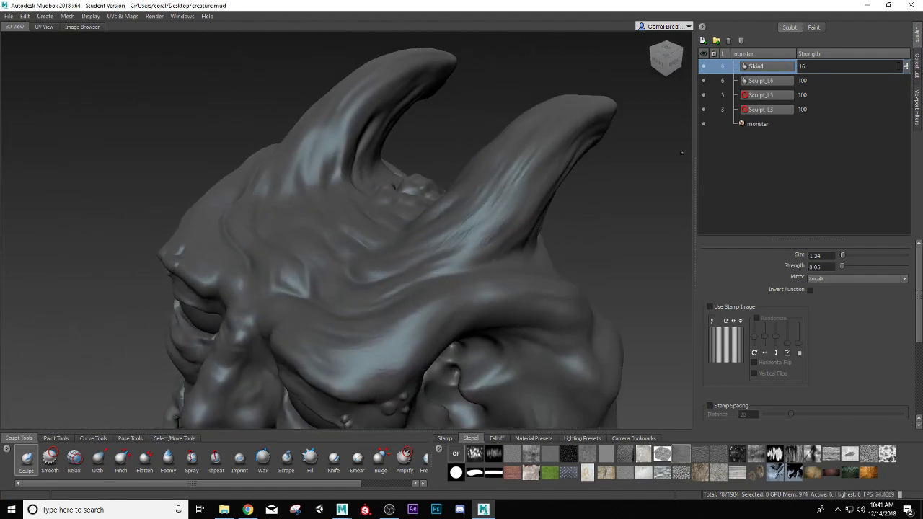
Step: Raise the Skin1 layer's strength through 90 and 92 back to 100
{"action": "left_click_drag", "start_coordinate": [906, 66], "coordinate": [912, 26]}
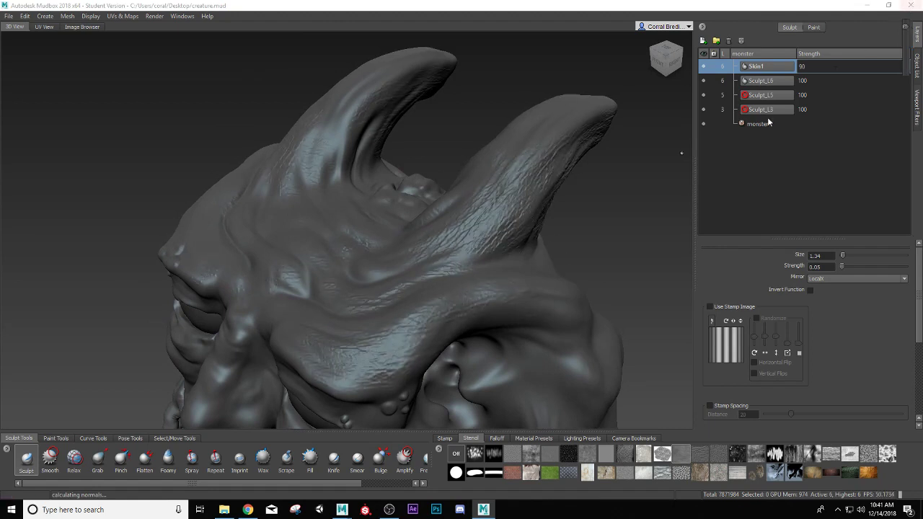
{"action": "right_click_drag", "start_coordinate": [384, 332], "coordinate": [399, 380], "text": "alt"}
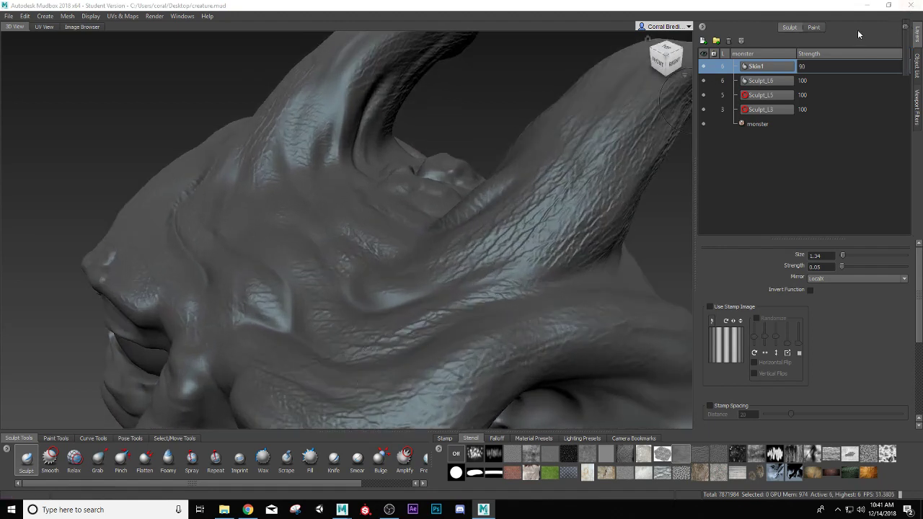
{"action": "left_click_drag", "start_coordinate": [907, 24], "coordinate": [907, 21]}
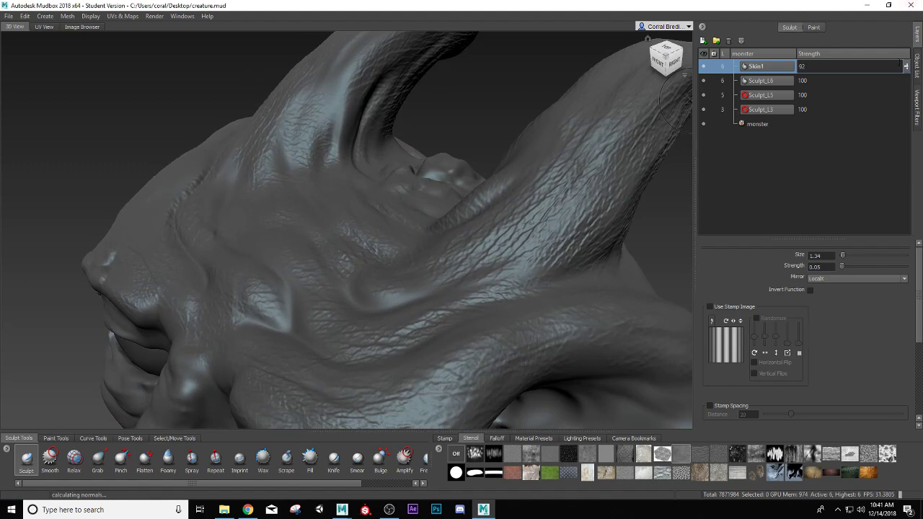
{"action": "left_click_drag", "start_coordinate": [907, 68], "coordinate": [906, 54]}
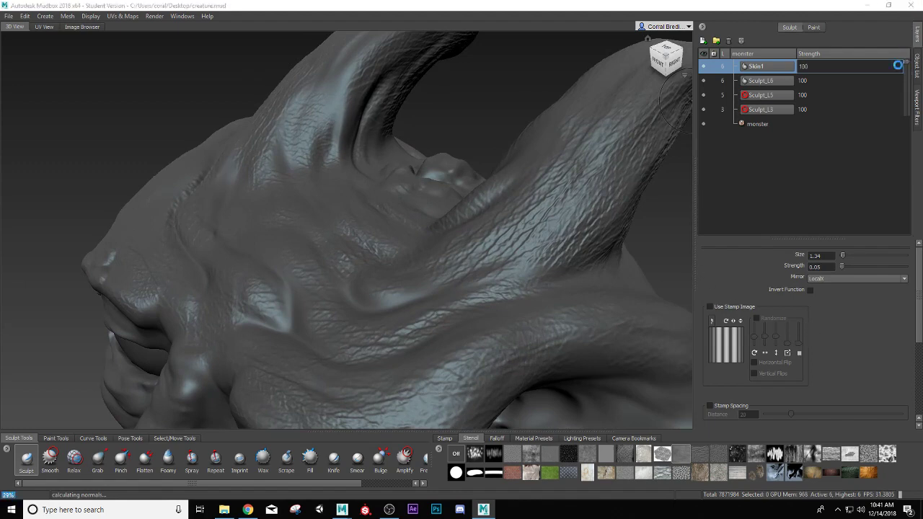
Step: Sculpt skin texture over the bag under the left eye and smooth it around the wart on the cheek with a smaller brush
{"action": "mouse_move", "coordinate": [497, 311]}
{"action": "left_mouse_down", "text": "alt"}
{"action": "mouse_move", "coordinate": [487, 279]}
{"action": "mouse_move", "coordinate": [510, 181]}
{"action": "mouse_move", "coordinate": [285, 306]}
{"action": "mouse_move", "coordinate": [281, 328]}
{"action": "mouse_move", "coordinate": [293, 341]}
{"action": "mouse_move", "coordinate": [322, 280]}
{"action": "mouse_move", "coordinate": [393, 286]}
{"action": "left_mouse_up", "text": "alt"}
{"action": "key", "text": "q"}
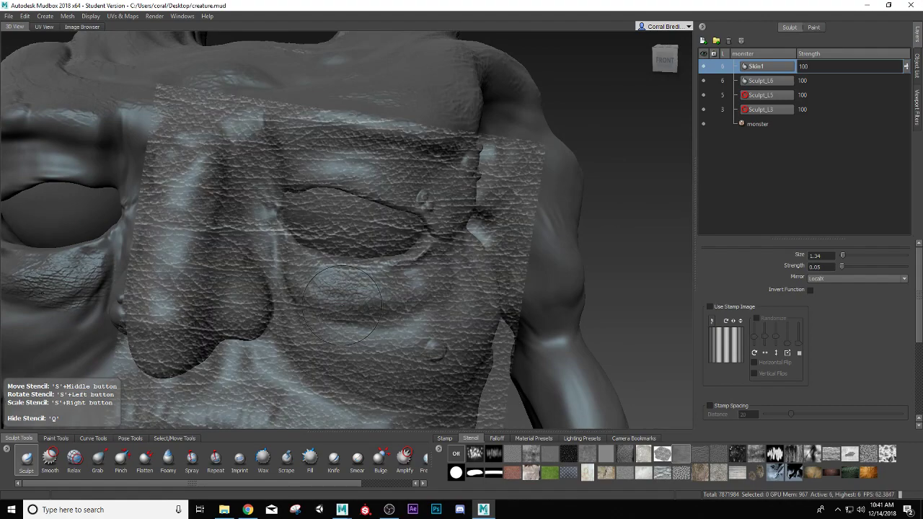
{"action": "left_click_drag", "start_coordinate": [338, 312], "coordinate": [402, 331]}
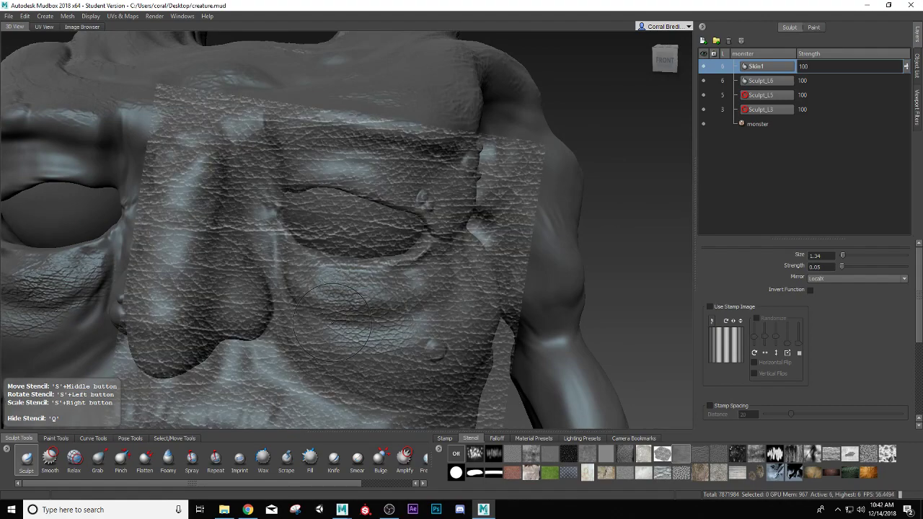
{"action": "middle_click_drag", "start_coordinate": [335, 321], "coordinate": [324, 289], "text": "alt"}
{"action": "right_click_drag", "start_coordinate": [324, 289], "coordinate": [302, 277], "text": "alt"}
{"action": "mouse_move", "coordinate": [304, 278]}
{"action": "left_mouse_down"}
{"action": "mouse_move", "coordinate": [393, 279]}
{"action": "mouse_move", "coordinate": [355, 254]}
{"action": "mouse_move", "coordinate": [393, 249]}
{"action": "mouse_move", "coordinate": [369, 230]}
{"action": "mouse_move", "coordinate": [372, 266]}
{"action": "left_mouse_up"}
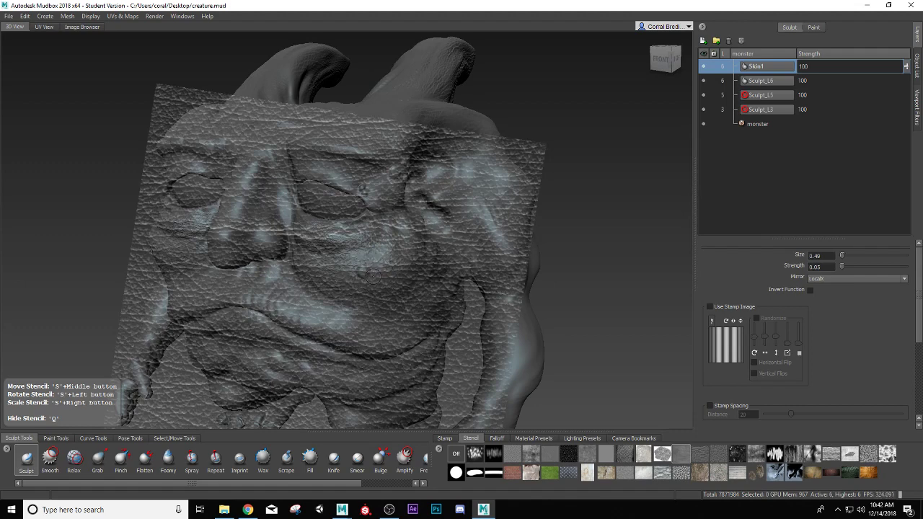
{"action": "key", "text": "shift"}
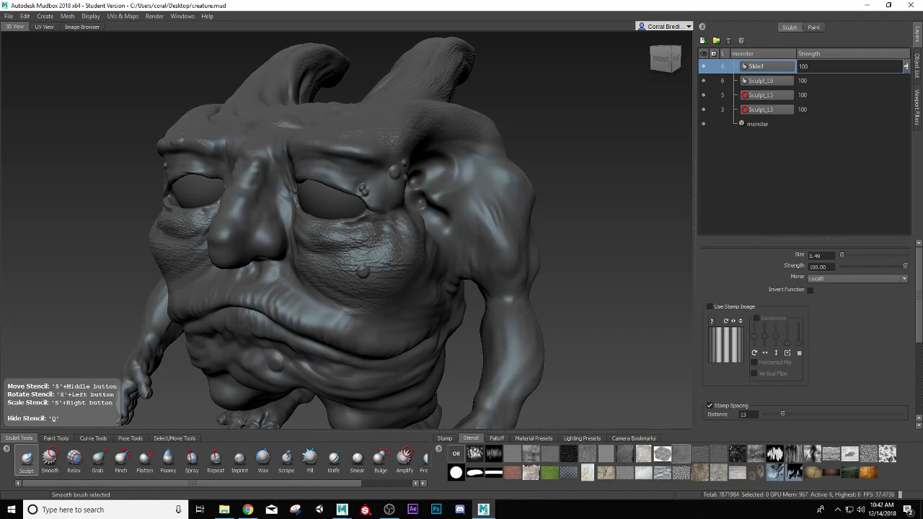
{"action": "left_click_drag", "start_coordinate": [367, 267], "coordinate": [378, 272], "text": "shift"}
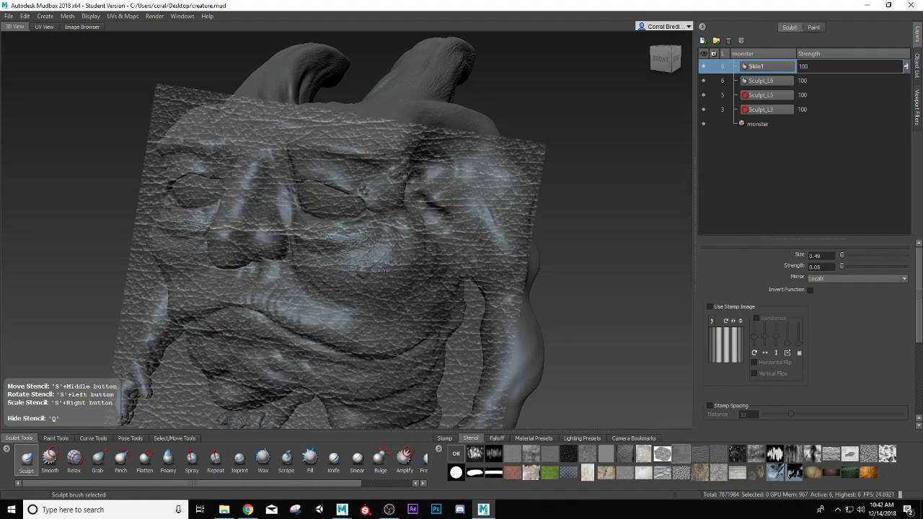
Step: Sculpt skin texture over the upper left eyelid and the fold beneath the brow, checking it with the stencil hidden
{"action": "left_click_drag", "start_coordinate": [323, 204], "coordinate": [357, 247], "text": "alt"}
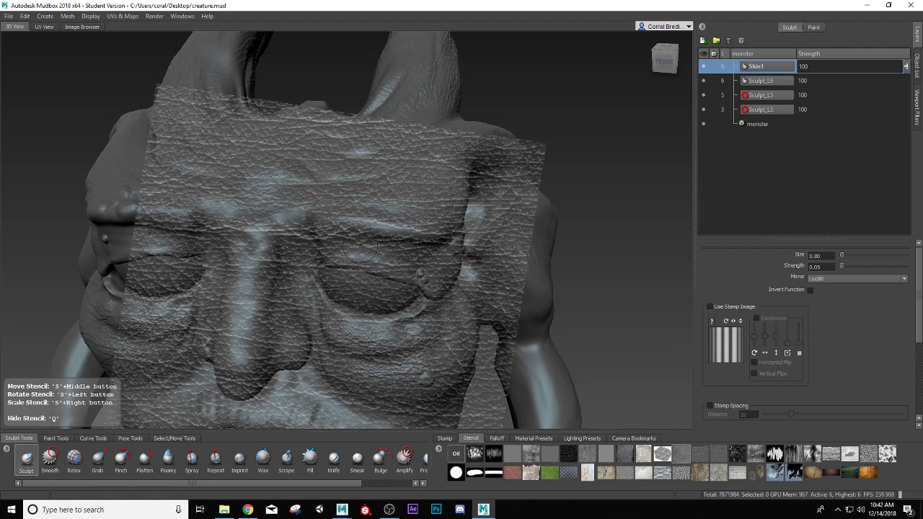
{"action": "key", "text": "q"}
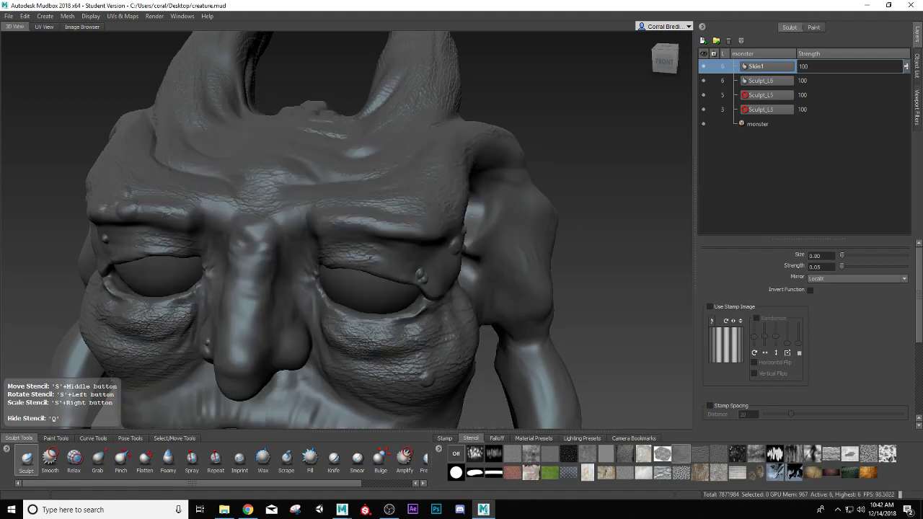
{"action": "key", "text": "q"}
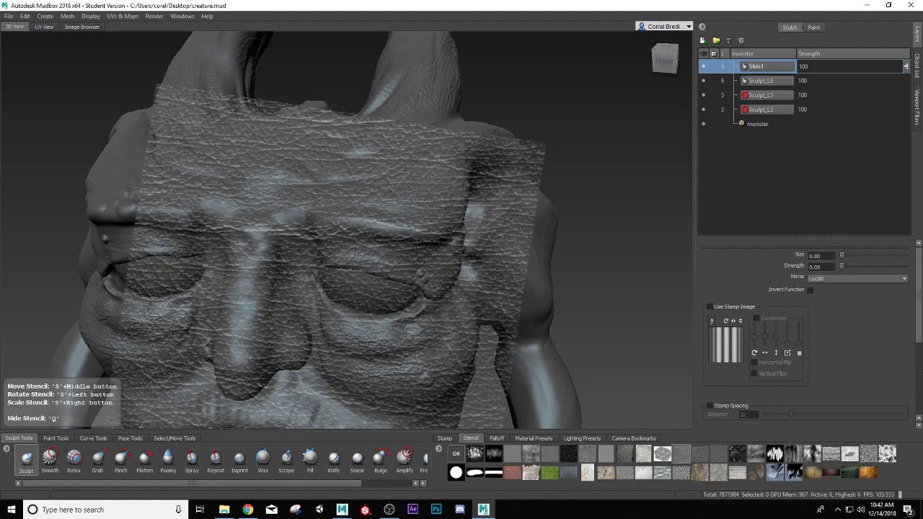
{"action": "key", "text": "q"}
{"action": "key", "text": "q"}
{"action": "left_click_drag", "start_coordinate": [418, 254], "coordinate": [390, 263], "text": "alt"}
{"action": "key", "text": "q"}
{"action": "key", "text": "q"}
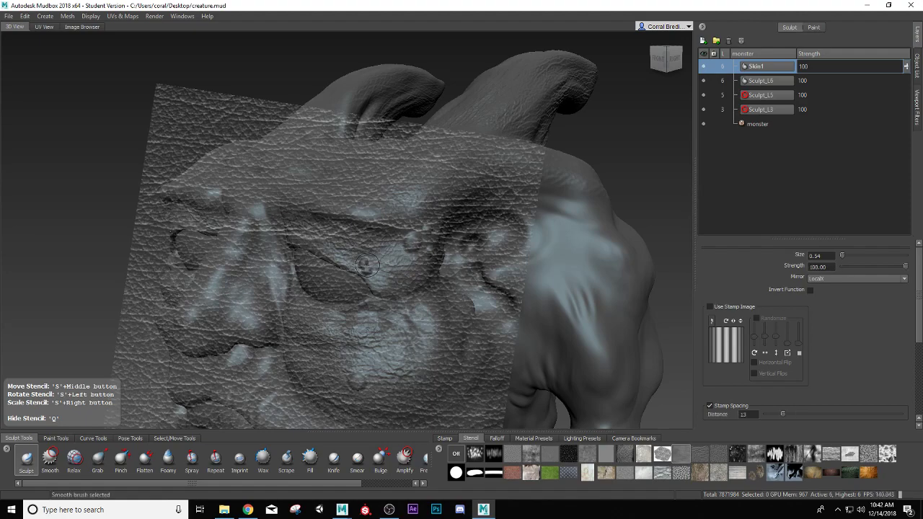
Step: Sculpt skin texture between the outer corner of the left eye and the temple, around the cluster of warts
{"action": "key", "text": "q"}
{"action": "key", "text": "q"}
{"action": "left_click_drag", "start_coordinate": [356, 260], "coordinate": [347, 264], "text": "alt"}
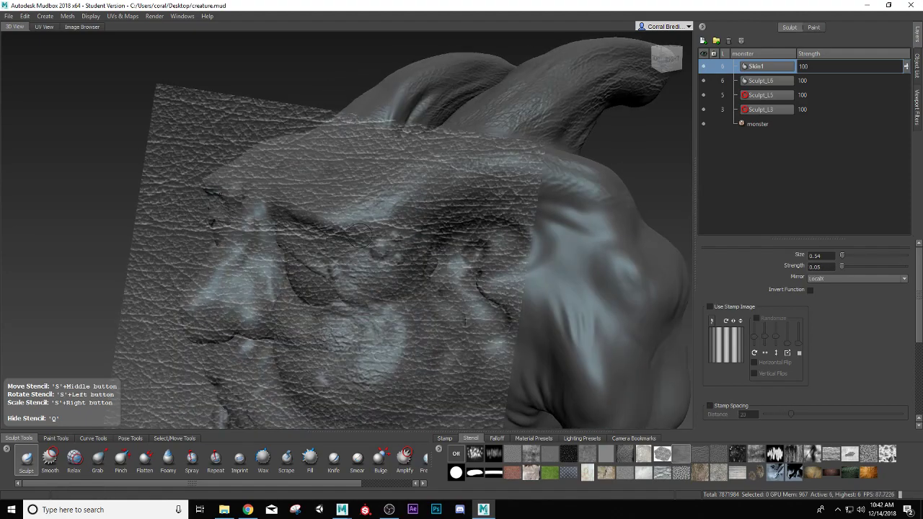
{"action": "key", "text": "q"}
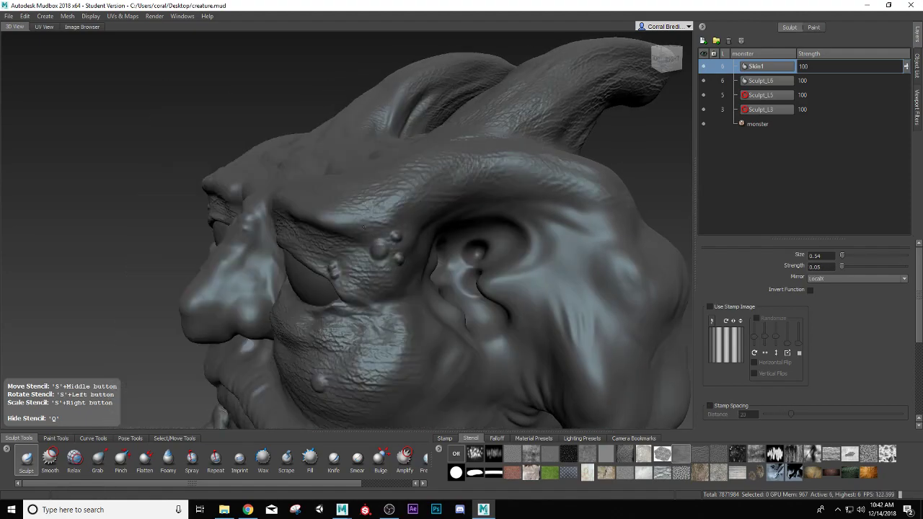
{"action": "key", "text": "q"}
{"action": "left_click_drag", "start_coordinate": [363, 225], "coordinate": [383, 220], "text": "alt"}
{"action": "key", "text": "q"}
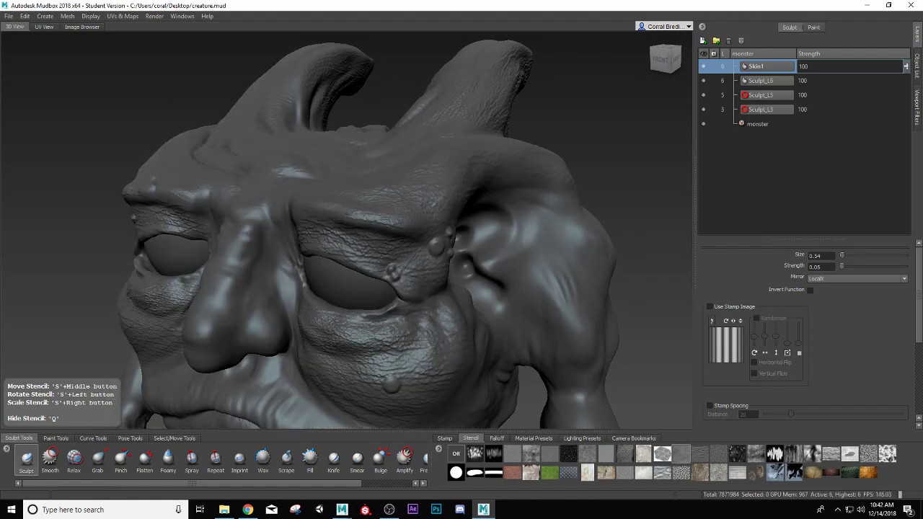
{"action": "key", "text": "q"}
Step: Sculpt skin texture along the ridge above the ear and down behind it, enlarging the brush to 1.27
{"action": "left_click_drag", "start_coordinate": [384, 225], "coordinate": [366, 196], "text": "alt"}
{"action": "key", "text": "q"}
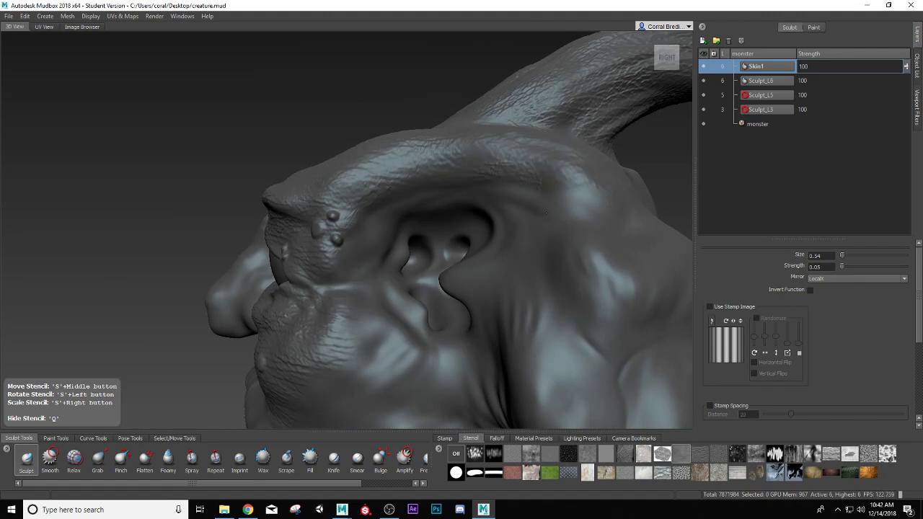
{"action": "middle_click_drag", "start_coordinate": [546, 213], "coordinate": [386, 190], "text": "alt"}
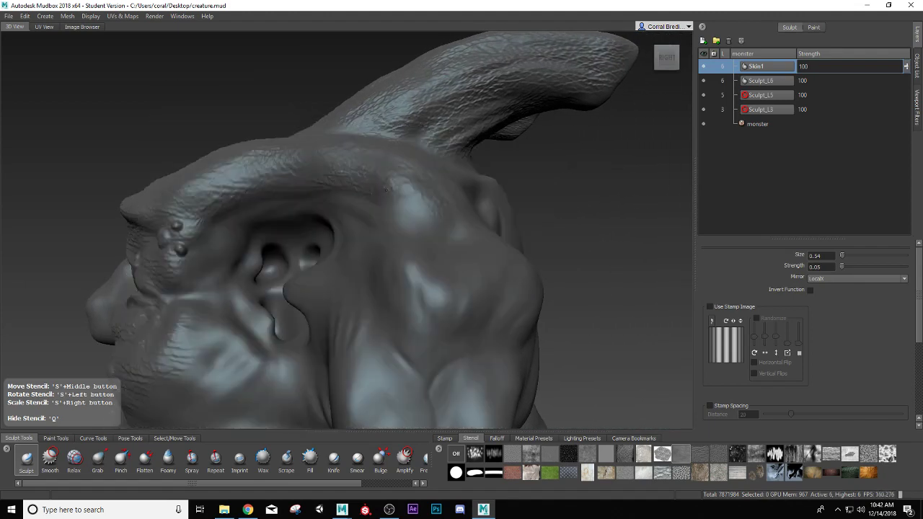
{"action": "key", "text": "q"}
{"action": "key", "text": "q"}
{"action": "mouse_move", "coordinate": [397, 214]}
{"action": "left_mouse_down", "text": "alt"}
{"action": "mouse_move", "coordinate": [366, 253]}
{"action": "mouse_move", "coordinate": [346, 242]}
{"action": "mouse_move", "coordinate": [321, 256]}
{"action": "mouse_move", "coordinate": [361, 236]}
{"action": "mouse_move", "coordinate": [325, 328]}
{"action": "left_mouse_up", "text": "alt"}
{"action": "key", "text": "q"}
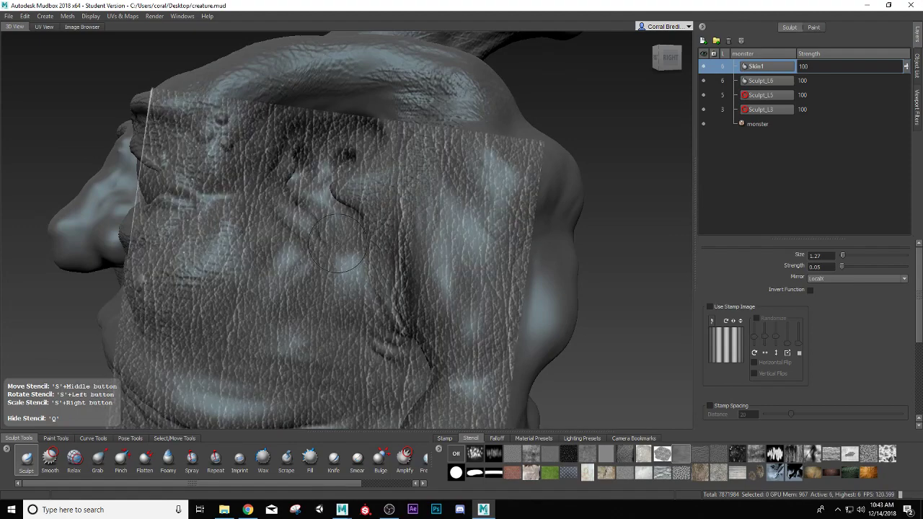
Step: Rotate the stencil to a slanted angle and sculpt skin texture over the cheek in front of and below the ear
{"action": "left_click_drag", "start_coordinate": [338, 273], "coordinate": [299, 210]}
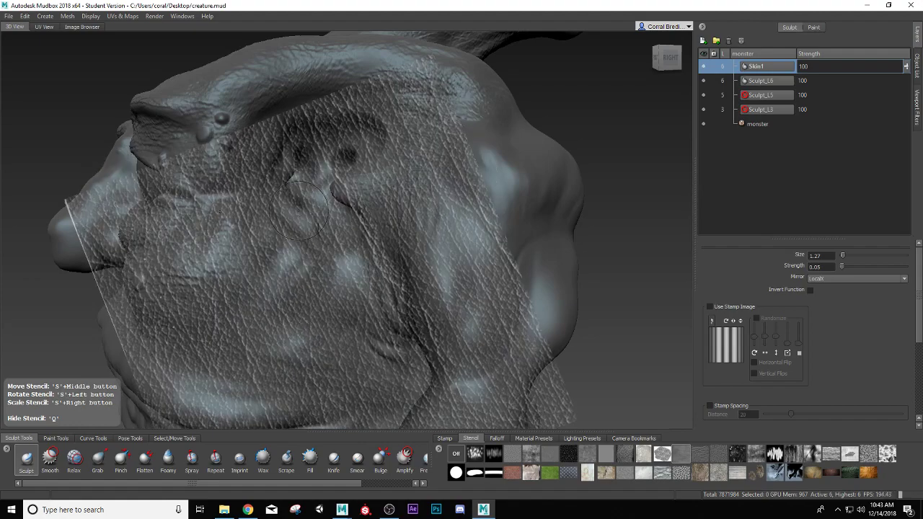
{"action": "key", "text": "q"}
{"action": "key", "text": "q"}
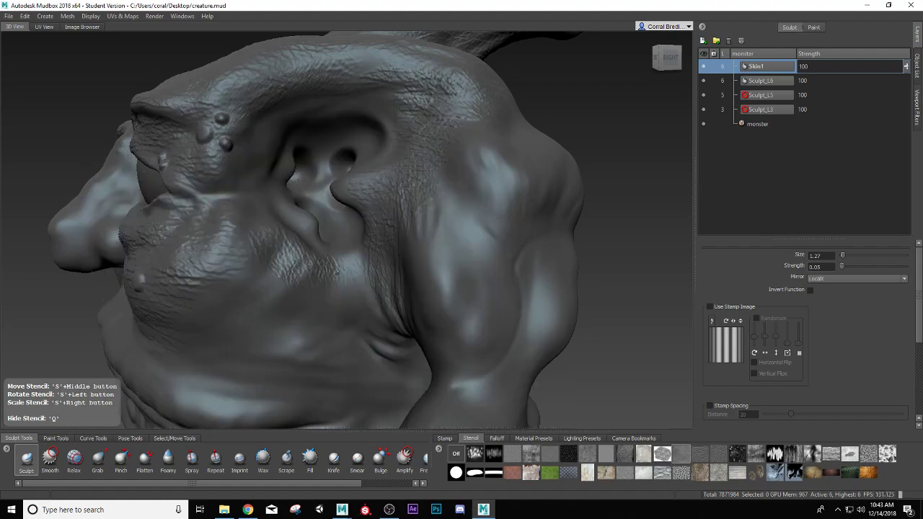
{"action": "key", "text": "q"}
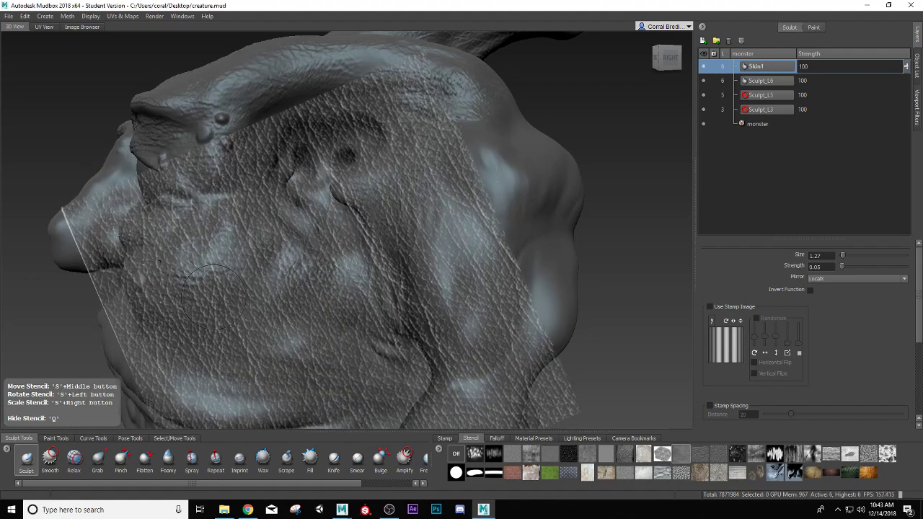
{"action": "key", "text": "q"}
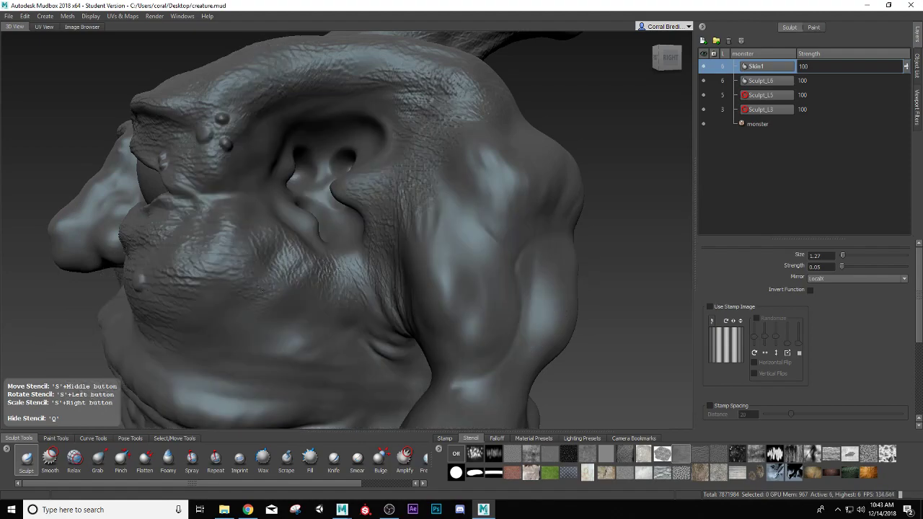
{"action": "key", "text": "q"}
{"action": "key", "text": "q"}
{"action": "key", "text": "q"}
Step: Sculpt skin texture over the cheek below the wart, turning the stencil to follow the folds
{"action": "left_click_drag", "start_coordinate": [403, 349], "coordinate": [343, 281], "text": "alt"}
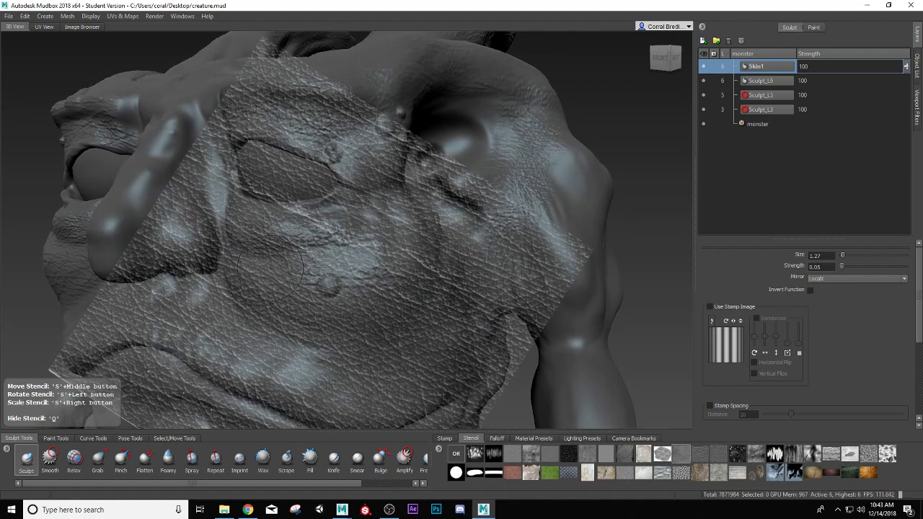
{"action": "left_click_drag", "start_coordinate": [271, 268], "coordinate": [259, 297]}
{"action": "key", "text": "q"}
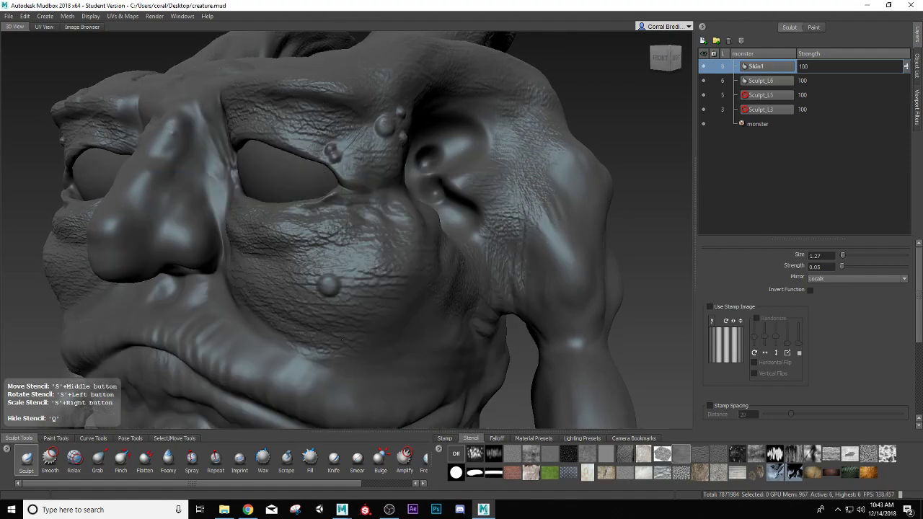
{"action": "key", "text": "q"}
{"action": "key", "text": "q"}
{"action": "key", "text": "q"}
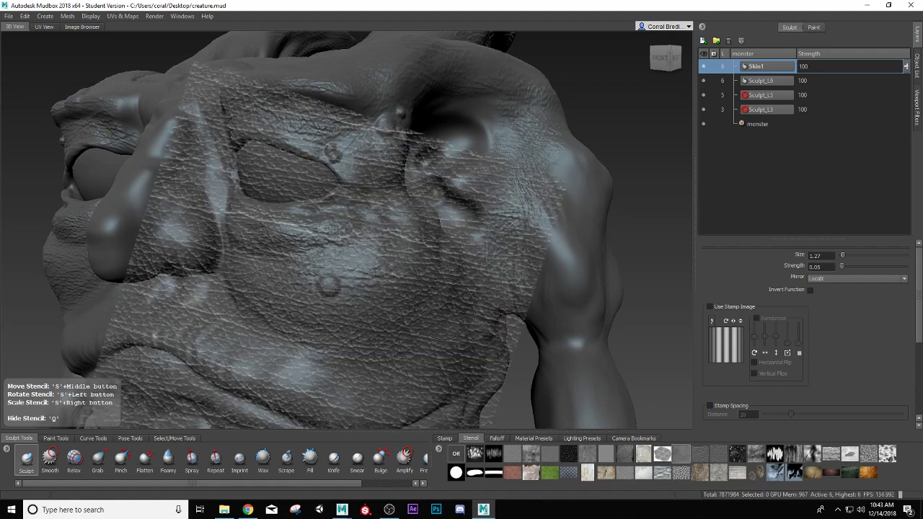
Step: Fill the lower cheek and jaw area beneath the ear with skin texture
{"action": "left_click_drag", "start_coordinate": [423, 316], "coordinate": [317, 345], "text": "alt"}
{"action": "key", "text": "q"}
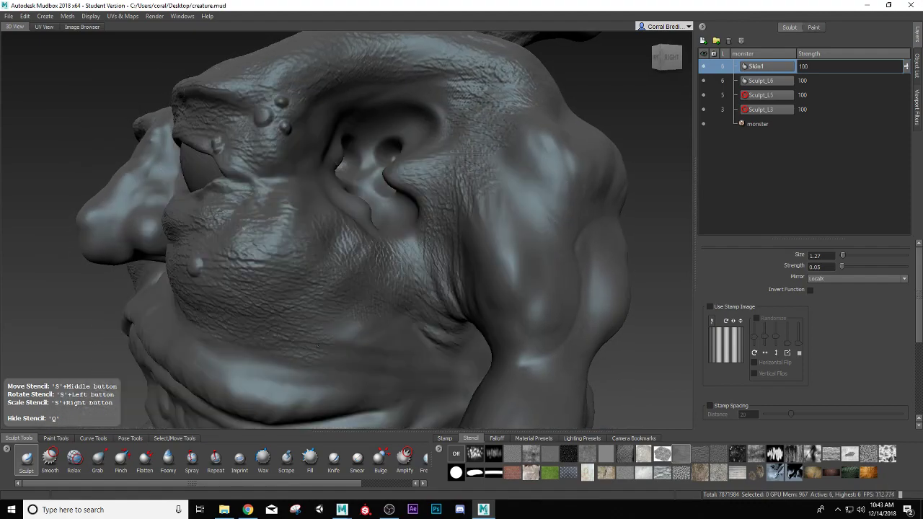
{"action": "key", "text": "q"}
{"action": "key", "text": "q"}
{"action": "key", "text": "q"}
{"action": "left_click_drag", "start_coordinate": [241, 293], "coordinate": [294, 341], "text": "alt"}
{"action": "key", "text": "q"}
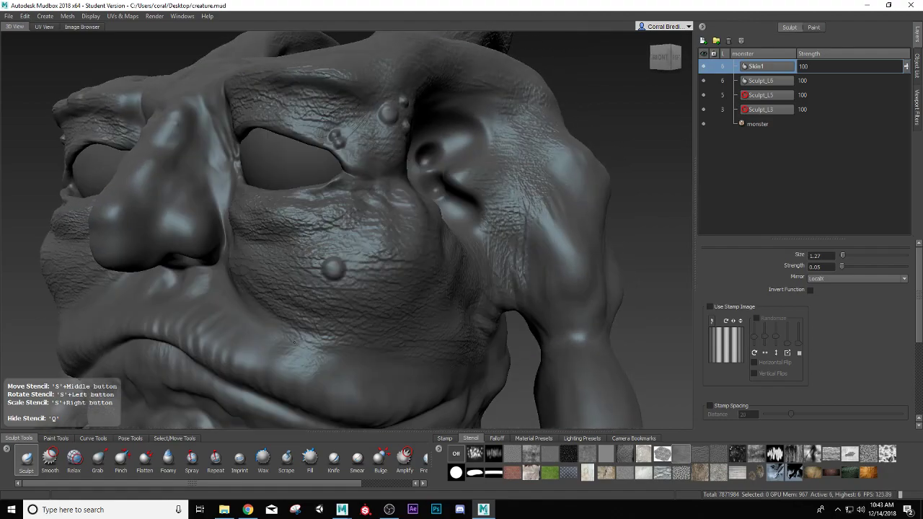
Step: Extend the skin texture from the lower cheek down to the area above the corner of the mouth
{"action": "key", "text": "q"}
{"action": "mouse_move", "coordinate": [231, 301]}
{"action": "left_mouse_down", "text": "alt"}
{"action": "mouse_move", "coordinate": [279, 280]}
{"action": "mouse_move", "coordinate": [225, 310]}
{"action": "left_mouse_up", "text": "alt"}
{"action": "key", "text": "q"}
{"action": "key", "text": "q"}
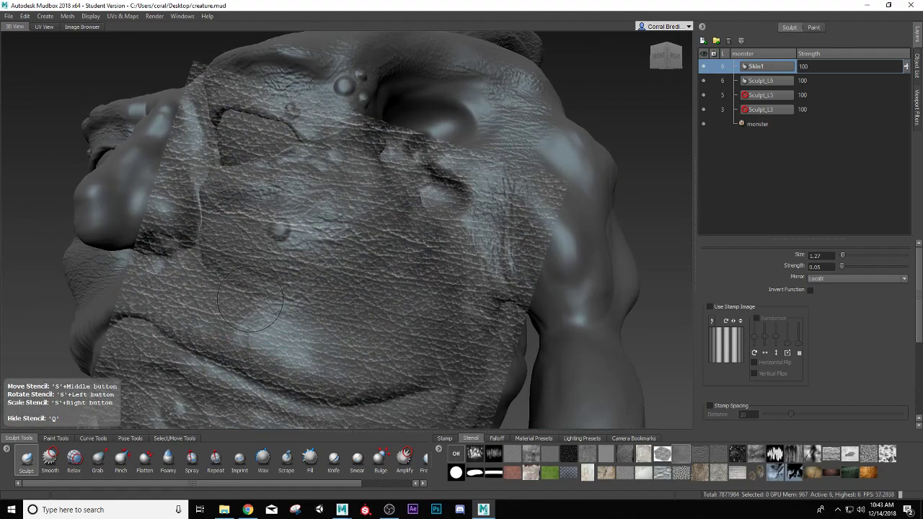
{"action": "key", "text": "q"}
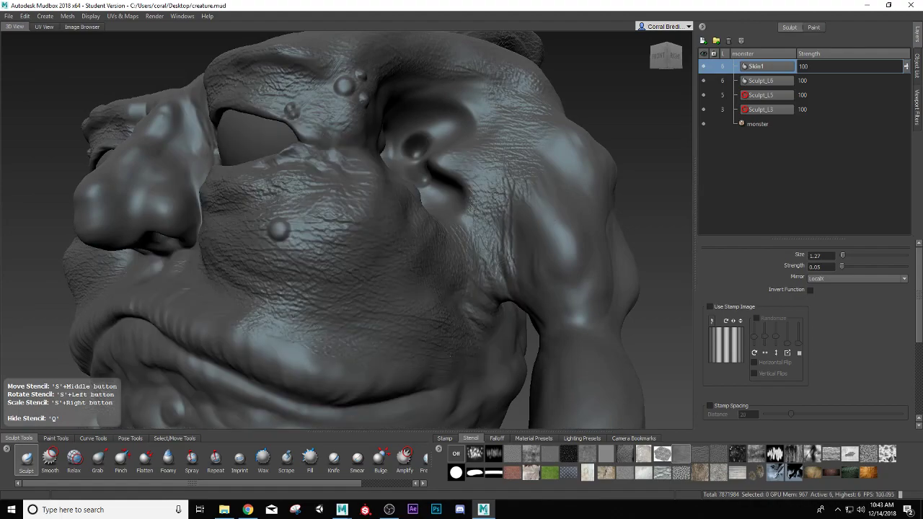
{"action": "key", "text": "q"}
Step: Rotate and move the stencil so its grain runs lengthwise along the nose, and set Mirror to Off
{"action": "left_click_drag", "start_coordinate": [189, 285], "coordinate": [297, 297], "text": "alt"}
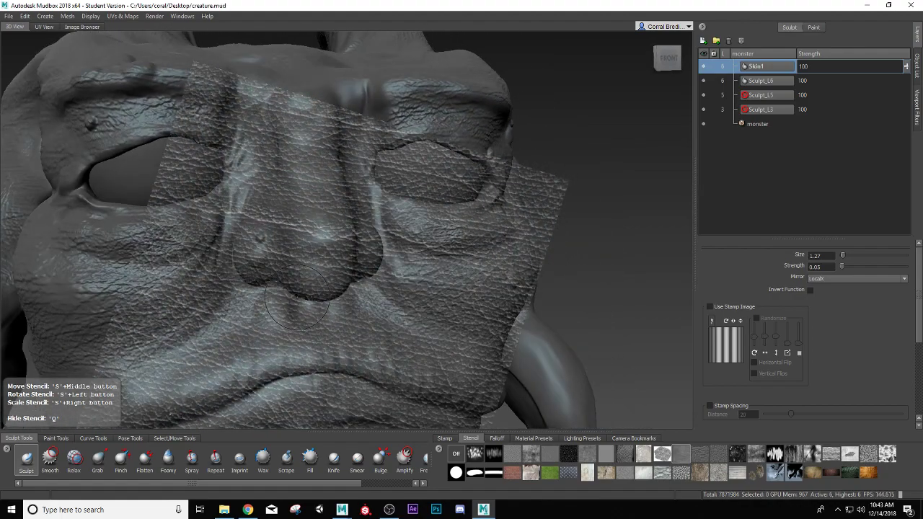
{"action": "key", "text": "s"}
{"action": "left_click_drag", "start_coordinate": [282, 265], "coordinate": [425, 274]}
{"action": "middle_click_drag", "start_coordinate": [426, 274], "coordinate": [424, 218]}
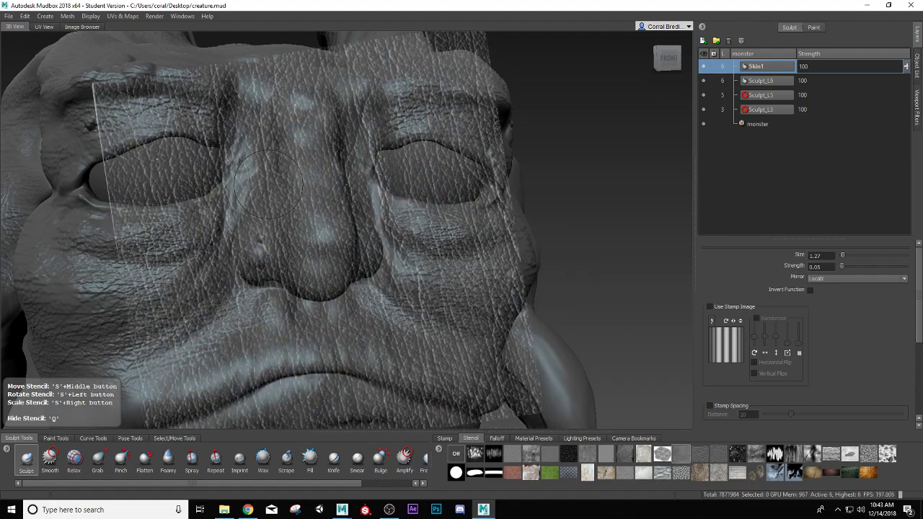
{"action": "mouse_move", "coordinate": [282, 159]}
{"action": "left_mouse_down", "text": "alt"}
{"action": "mouse_move", "coordinate": [311, 211]}
{"action": "mouse_move", "coordinate": [306, 222]}
{"action": "left_mouse_up", "text": "alt"}
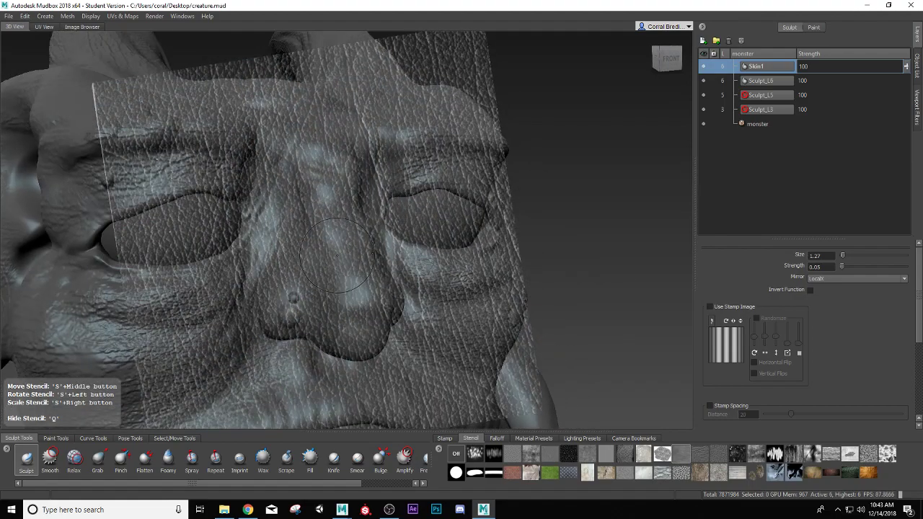
{"action": "left_click", "coordinate": [828, 278]}
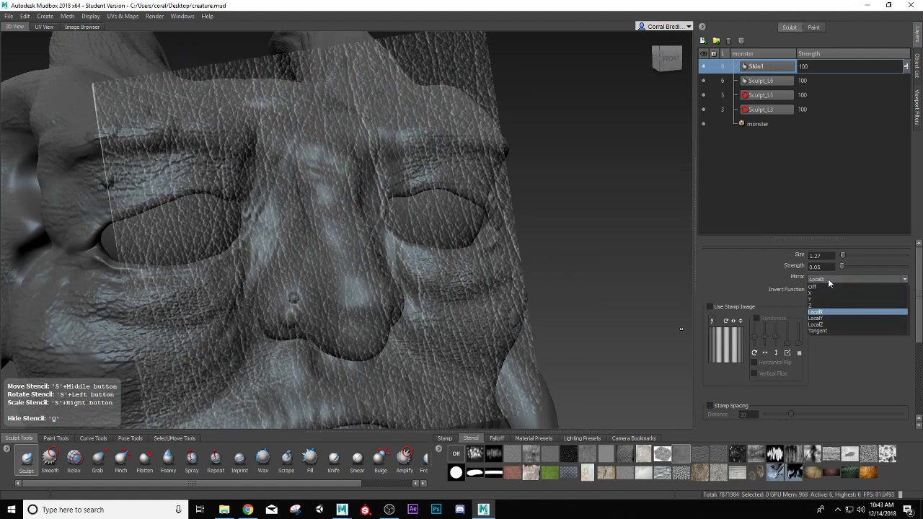
{"action": "left_click", "coordinate": [825, 287]}
Step: Sculpt unmirrored skin texture over the bridge and both sides of the nose and up between the brows
{"action": "key", "text": "q"}
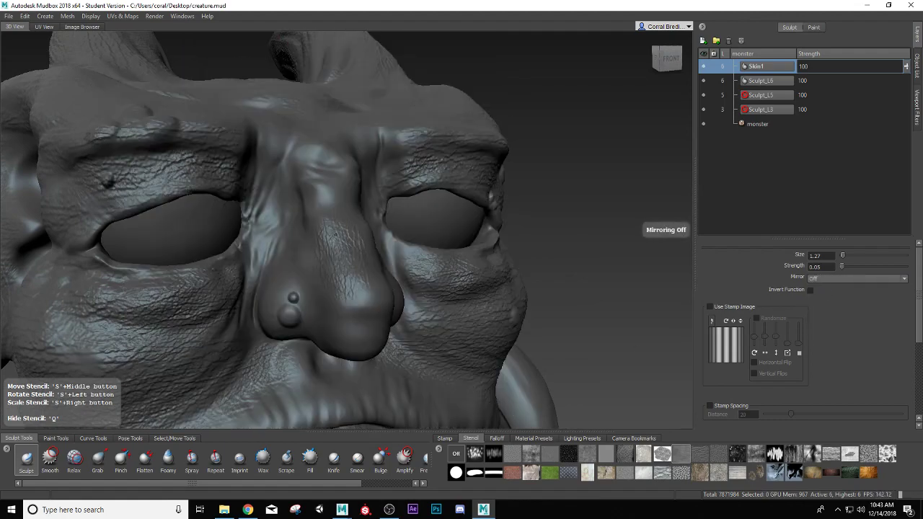
{"action": "left_click_drag", "start_coordinate": [303, 216], "coordinate": [255, 210], "text": "alt"}
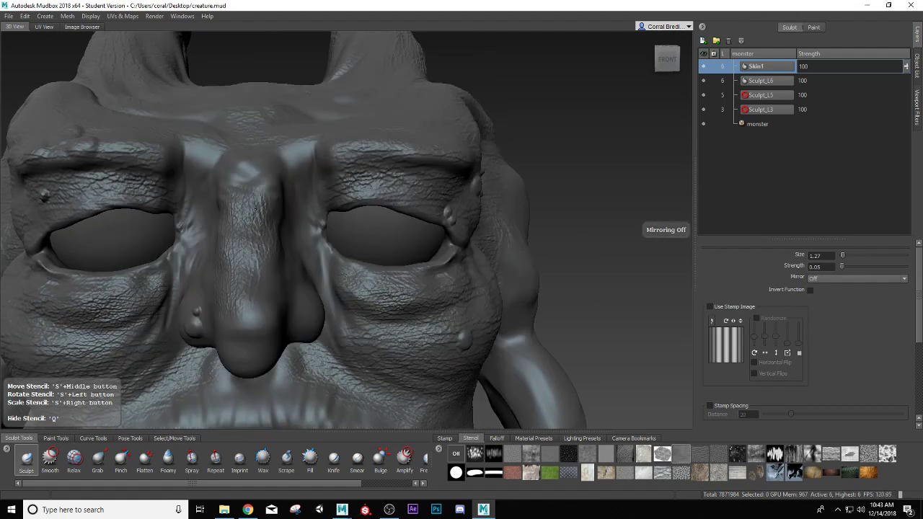
{"action": "left_click_drag", "start_coordinate": [301, 148], "coordinate": [259, 193], "text": "alt"}
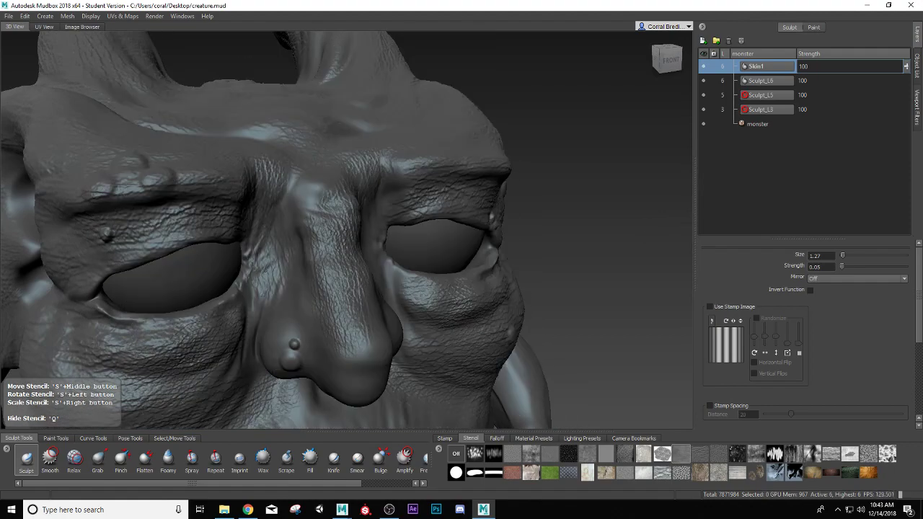
{"action": "left_click_drag", "start_coordinate": [288, 238], "coordinate": [342, 279], "text": "alt"}
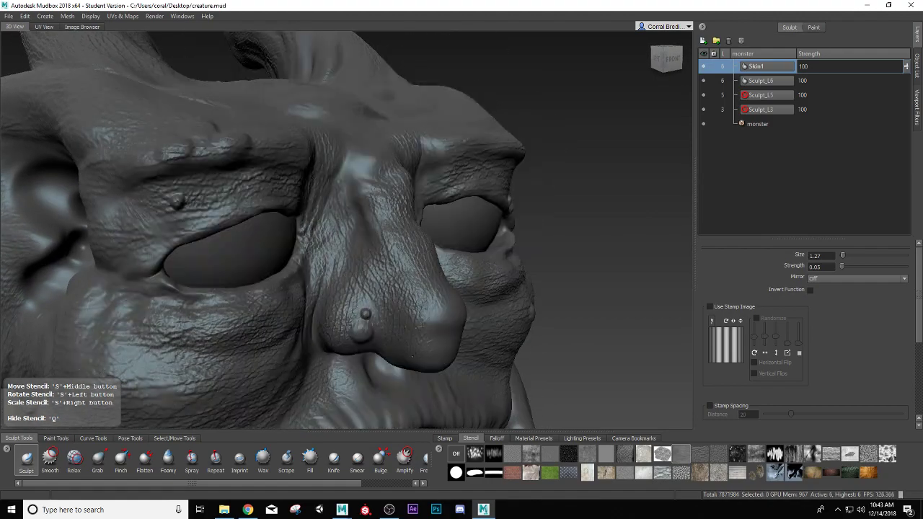
{"action": "left_click_drag", "start_coordinate": [436, 318], "coordinate": [210, 299], "text": "alt"}
{"action": "left_click_drag", "start_coordinate": [162, 343], "coordinate": [193, 297]}
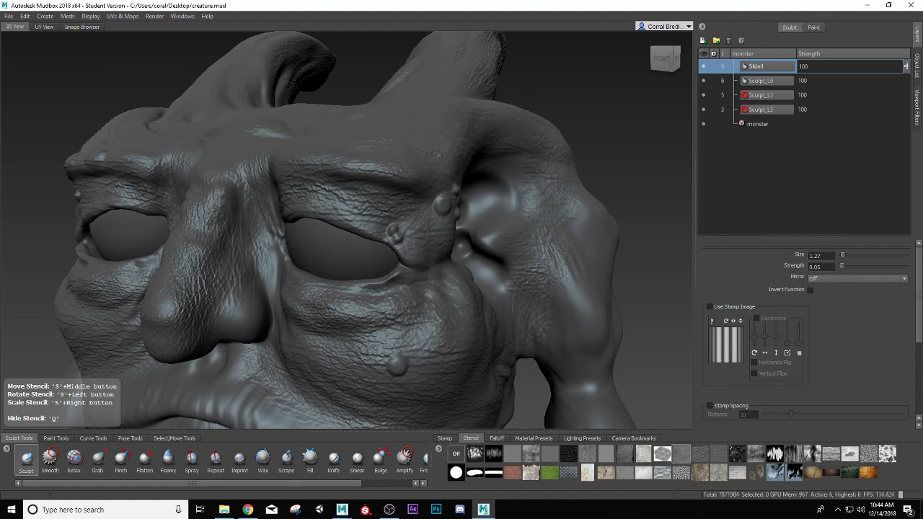
Step: Sculpt skin texture over the underside of the nose and the upper lip area
{"action": "left_click_drag", "start_coordinate": [270, 277], "coordinate": [268, 268]}
{"action": "mouse_move", "coordinate": [252, 288]}
{"action": "left_mouse_down"}
{"action": "mouse_move", "coordinate": [245, 310]}
{"action": "mouse_move", "coordinate": [271, 324]}
{"action": "mouse_move", "coordinate": [288, 307]}
{"action": "mouse_move", "coordinate": [295, 318]}
{"action": "mouse_move", "coordinate": [325, 298]}
{"action": "mouse_move", "coordinate": [318, 312]}
{"action": "mouse_move", "coordinate": [292, 319]}
{"action": "left_mouse_up"}
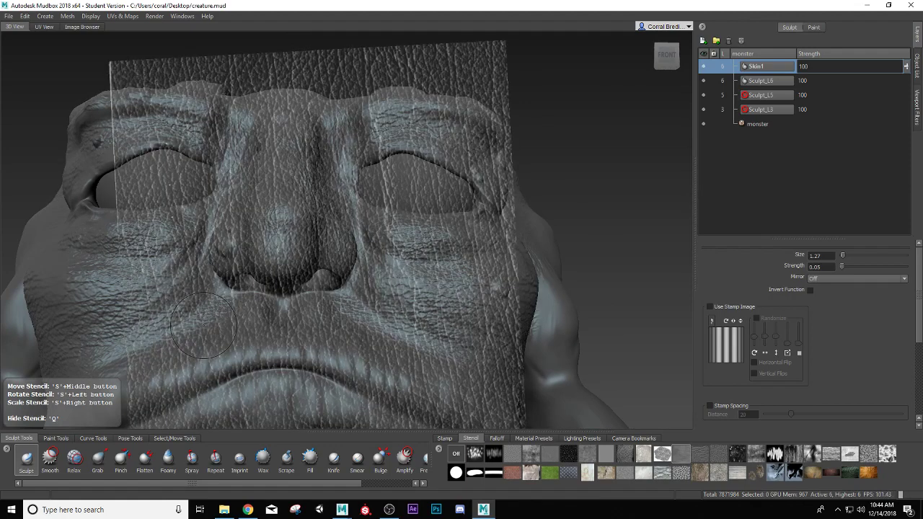
{"action": "key", "text": "q"}
{"action": "scroll", "coordinate": [276, 287], "scroll_direction": "down", "scroll_amount": 3}
{"action": "mouse_move", "coordinate": [275, 287]}
{"action": "left_mouse_down", "text": "alt"}
{"action": "mouse_move", "coordinate": [339, 279]}
{"action": "mouse_move", "coordinate": [319, 311]}
{"action": "mouse_move", "coordinate": [325, 316]}
{"action": "mouse_move", "coordinate": [332, 247]}
{"action": "mouse_move", "coordinate": [342, 295]}
{"action": "left_mouse_up", "text": "alt"}
{"action": "scroll", "coordinate": [324, 316], "scroll_direction": "up", "scroll_amount": 3}
{"action": "mouse_move", "coordinate": [347, 353]}
{"action": "left_mouse_down", "text": "alt"}
{"action": "mouse_move", "coordinate": [367, 289]}
{"action": "mouse_move", "coordinate": [368, 232]}
{"action": "left_mouse_up", "text": "alt"}
Step: Soften the skin texture on both sides of the nose with the Smooth brush at size 1.54
{"action": "key", "text": "shift"}
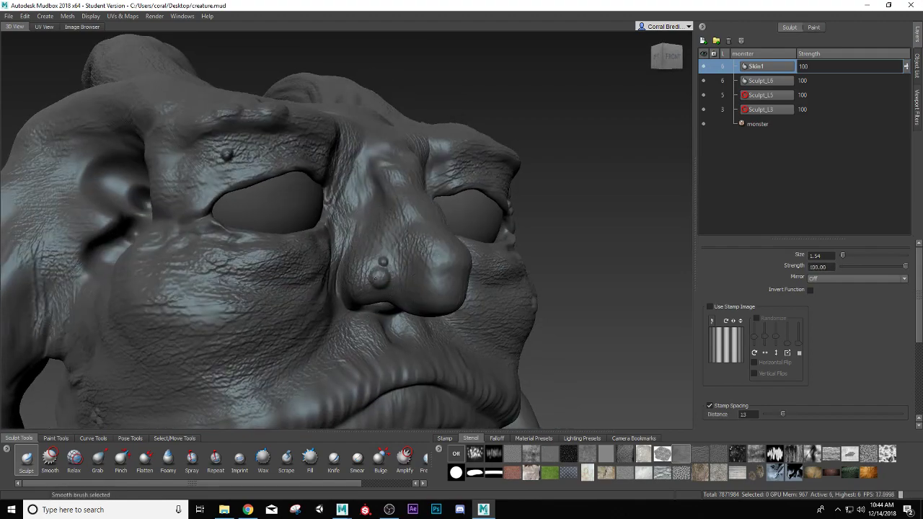
{"action": "mouse_move", "coordinate": [404, 278]}
{"action": "left_mouse_down", "text": "alt"}
{"action": "mouse_move", "coordinate": [235, 247]}
{"action": "mouse_move", "coordinate": [207, 191]}
{"action": "left_mouse_up", "text": "alt"}
{"action": "key", "text": "shift"}
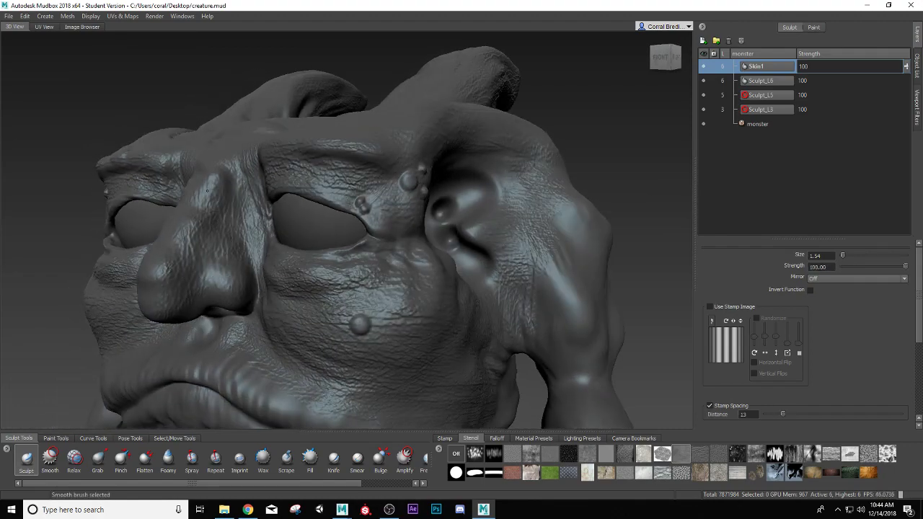
{"action": "left_click_drag", "start_coordinate": [249, 217], "coordinate": [420, 252], "text": "alt"}
Step: Sculpt unmirrored stencil skin texture over the chin and the area just below the lower lip
{"action": "mouse_move", "coordinate": [388, 203]}
{"action": "left_mouse_down", "text": "alt"}
{"action": "mouse_move", "coordinate": [167, 279]}
{"action": "mouse_move", "coordinate": [235, 258]}
{"action": "left_mouse_up", "text": "alt"}
{"action": "middle_click_drag", "start_coordinate": [235, 259], "coordinate": [259, 147], "text": "alt"}
{"action": "right_click_drag", "start_coordinate": [259, 147], "coordinate": [263, 248], "text": "alt"}
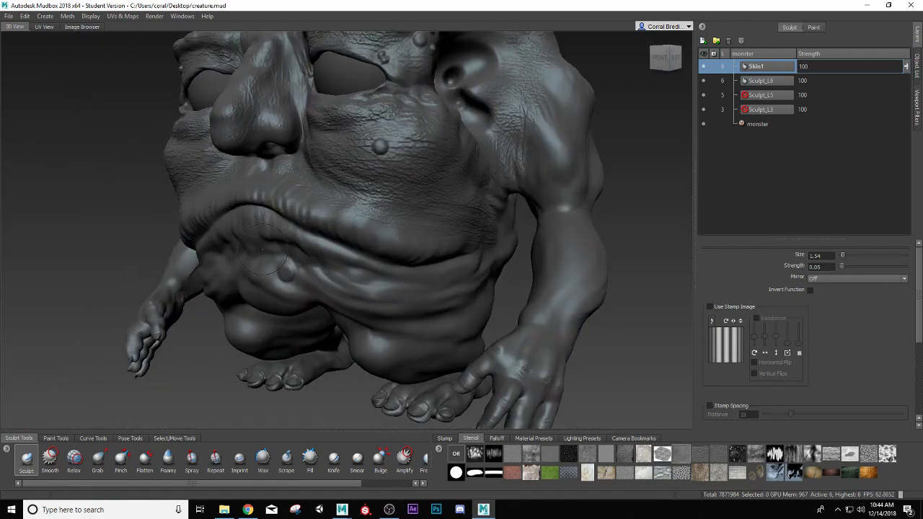
{"action": "right_click_drag", "start_coordinate": [347, 222], "coordinate": [313, 212], "text": "alt"}
{"action": "mouse_move", "coordinate": [258, 214]}
{"action": "left_mouse_down", "text": "alt"}
{"action": "mouse_move", "coordinate": [320, 209]}
{"action": "mouse_move", "coordinate": [321, 256]}
{"action": "mouse_move", "coordinate": [274, 253]}
{"action": "mouse_move", "coordinate": [255, 268]}
{"action": "left_mouse_up", "text": "alt"}
{"action": "key", "text": "q"}
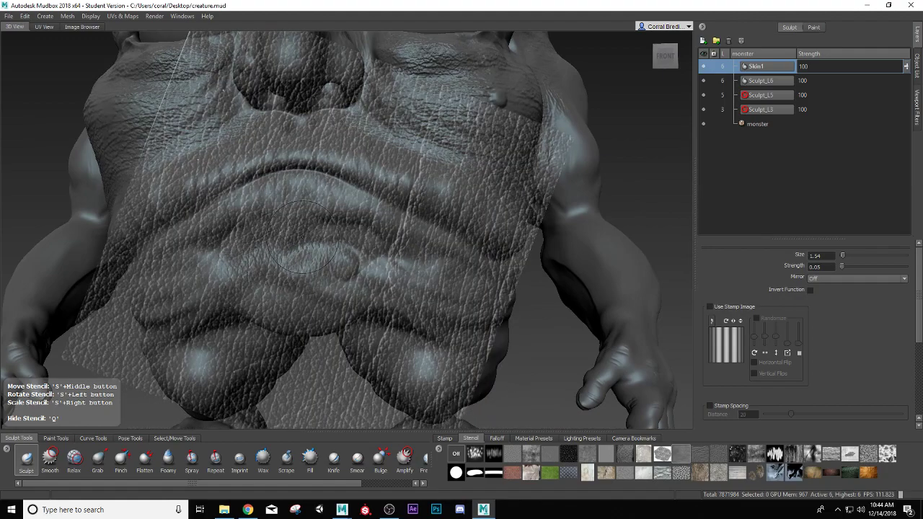
{"action": "left_click_drag", "start_coordinate": [303, 238], "coordinate": [247, 166]}
{"action": "mouse_move", "coordinate": [339, 229]}
{"action": "left_mouse_down"}
{"action": "mouse_move", "coordinate": [362, 257]}
{"action": "mouse_move", "coordinate": [351, 249]}
{"action": "mouse_move", "coordinate": [360, 235]}
{"action": "mouse_move", "coordinate": [382, 261]}
{"action": "mouse_move", "coordinate": [375, 277]}
{"action": "left_mouse_up"}
{"action": "mouse_move", "coordinate": [299, 339]}
{"action": "left_mouse_down"}
{"action": "mouse_move", "coordinate": [271, 300]}
{"action": "mouse_move", "coordinate": [259, 314]}
{"action": "mouse_move", "coordinate": [254, 282]}
{"action": "left_mouse_up"}
{"action": "key", "text": "q"}
{"action": "scroll", "coordinate": [273, 330], "scroll_direction": "down", "scroll_amount": 1}
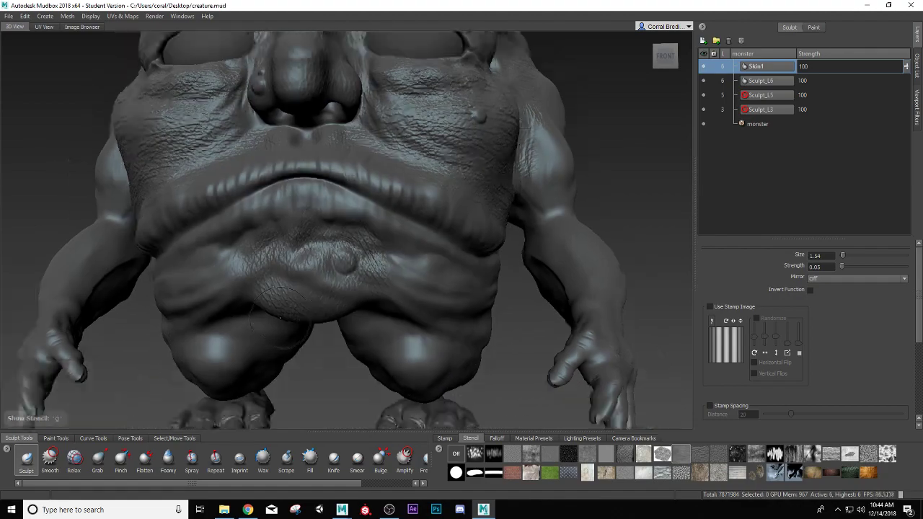
Step: Rotate the stencil so its grain runs along the folds, and sculpt skin texture over the folds beside the chin below the mouth
{"action": "left_click_drag", "start_coordinate": [382, 307], "coordinate": [273, 297], "text": "alt"}
{"action": "key", "text": "q"}
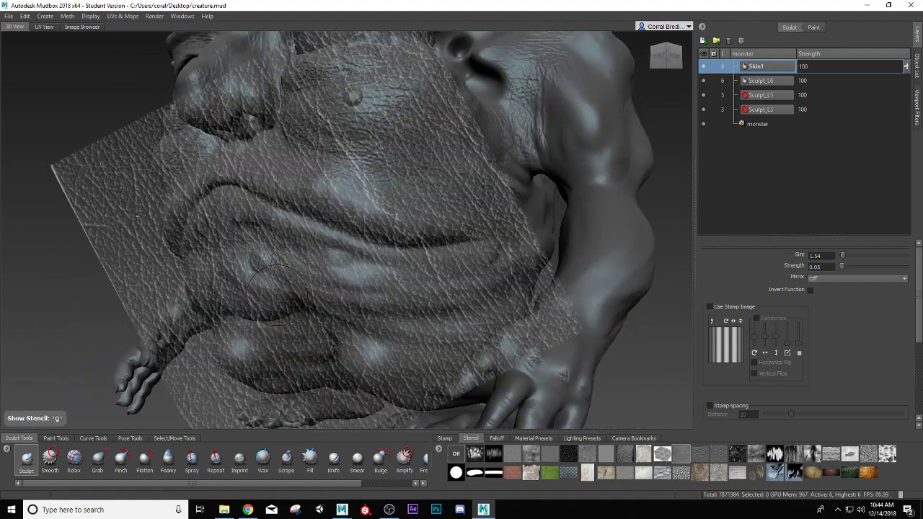
{"action": "mouse_move", "coordinate": [330, 246]}
{"action": "left_mouse_down"}
{"action": "mouse_move", "coordinate": [221, 288]}
{"action": "mouse_move", "coordinate": [239, 283]}
{"action": "left_mouse_up"}
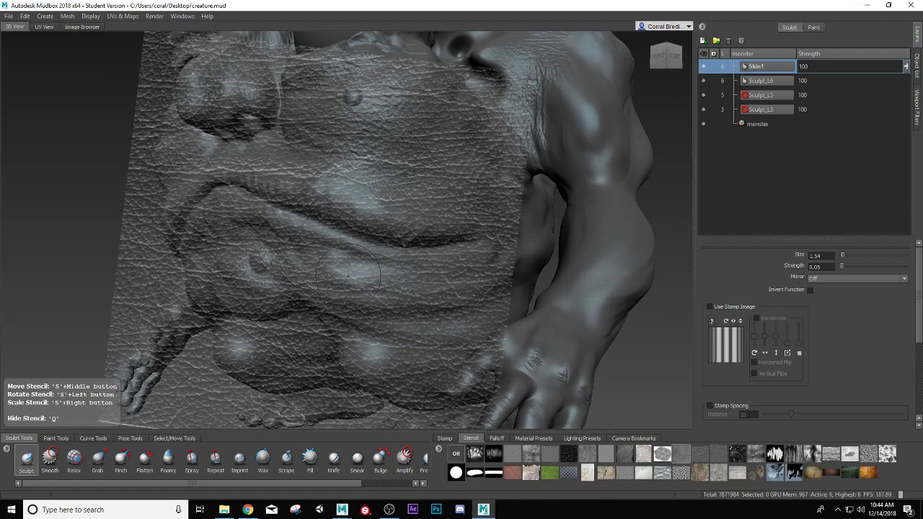
{"action": "left_click_drag", "start_coordinate": [344, 264], "coordinate": [339, 275]}
{"action": "left_click_drag", "start_coordinate": [424, 285], "coordinate": [339, 303]}
{"action": "left_click_drag", "start_coordinate": [453, 316], "coordinate": [462, 314]}
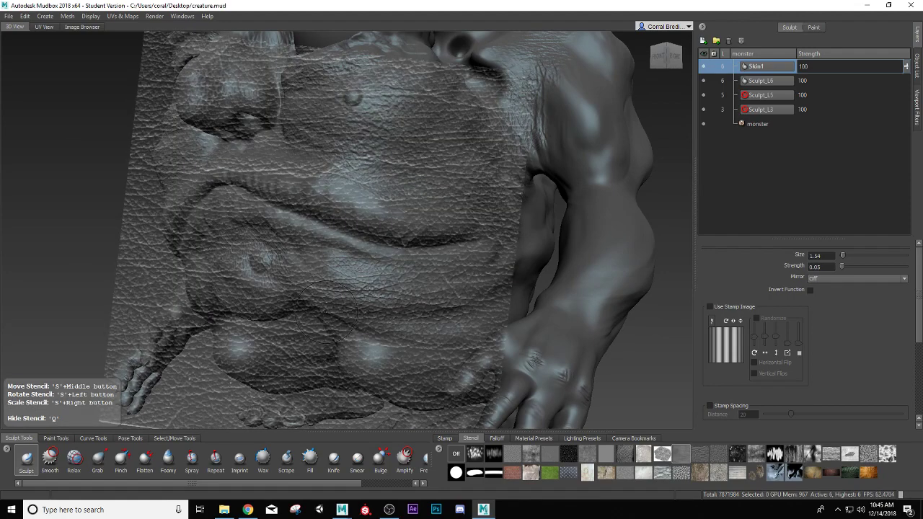
Step: Rotate the stencil diagonally and sculpt skin texture on the underside of the chin and the folds on its opposite side
{"action": "left_click_drag", "start_coordinate": [323, 312], "coordinate": [413, 288], "text": "alt"}
{"action": "mouse_move", "coordinate": [360, 268]}
{"action": "left_mouse_down"}
{"action": "mouse_move", "coordinate": [330, 249]}
{"action": "mouse_move", "coordinate": [317, 252]}
{"action": "mouse_move", "coordinate": [312, 273]}
{"action": "mouse_move", "coordinate": [344, 263]}
{"action": "left_mouse_up"}
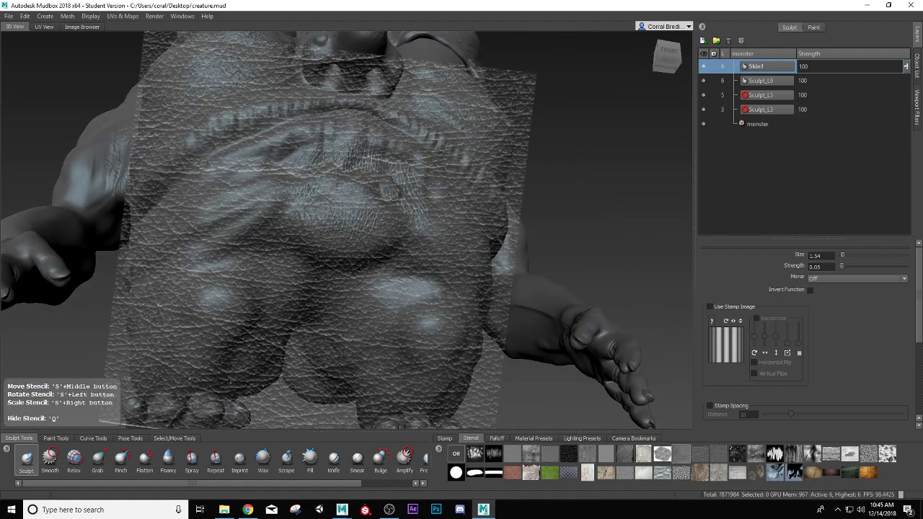
{"action": "mouse_move", "coordinate": [284, 200]}
{"action": "left_mouse_down"}
{"action": "mouse_move", "coordinate": [259, 230]}
{"action": "mouse_move", "coordinate": [247, 287]}
{"action": "mouse_move", "coordinate": [275, 198]}
{"action": "left_mouse_up"}
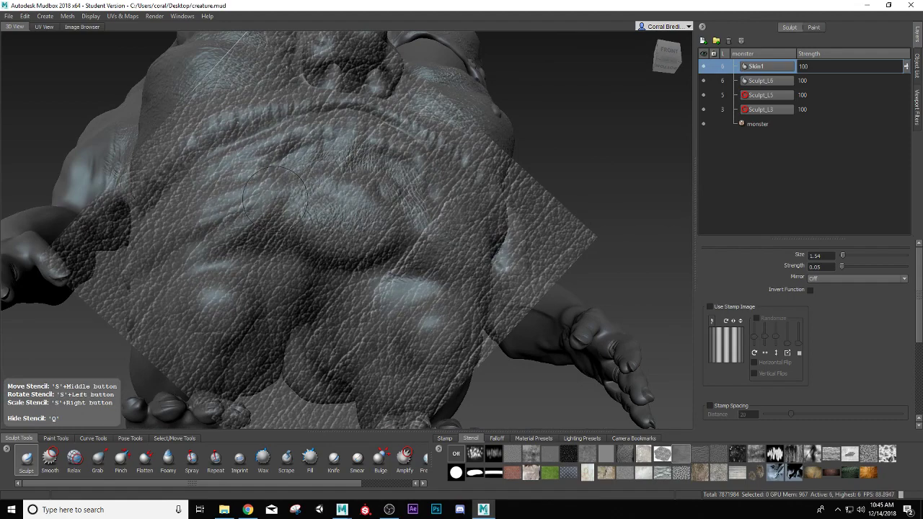
{"action": "mouse_move", "coordinate": [208, 192]}
{"action": "left_mouse_down"}
{"action": "mouse_move", "coordinate": [242, 211]}
{"action": "mouse_move", "coordinate": [268, 209]}
{"action": "mouse_move", "coordinate": [282, 186]}
{"action": "mouse_move", "coordinate": [268, 261]}
{"action": "mouse_move", "coordinate": [271, 270]}
{"action": "mouse_move", "coordinate": [287, 266]}
{"action": "left_mouse_up"}
{"action": "key", "text": "q"}
{"action": "scroll", "coordinate": [282, 182], "scroll_direction": "down", "scroll_amount": 3}
{"action": "scroll", "coordinate": [271, 270], "scroll_direction": "up", "scroll_amount": 3}
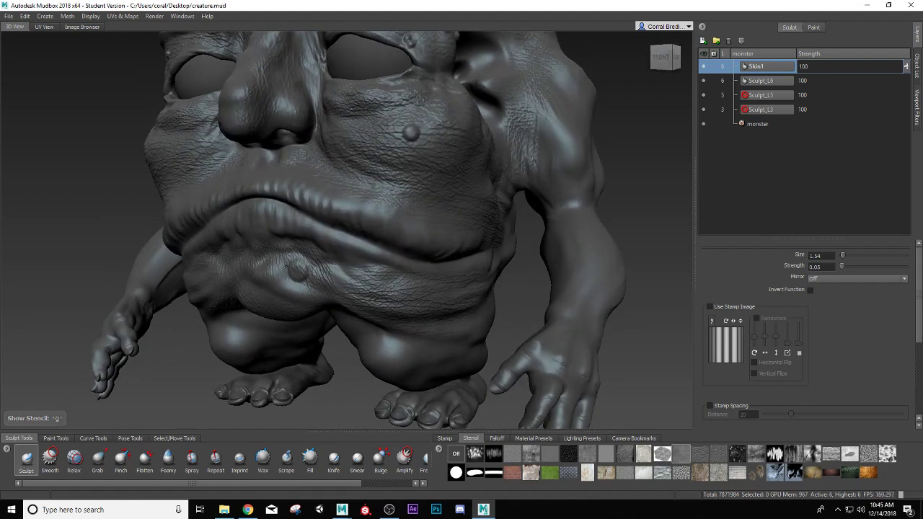
Step: Set Mirror to LocalX and sculpt skin texture over the shoulder and upper arm, enlarging the brush to size 3.21
{"action": "left_click", "coordinate": [851, 281]}
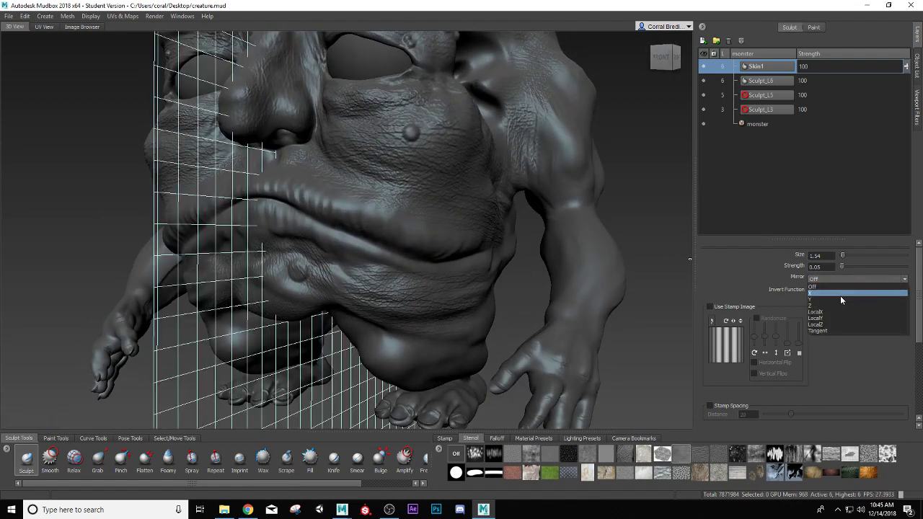
{"action": "left_click", "coordinate": [820, 314]}
{"action": "left_click_drag", "start_coordinate": [613, 238], "coordinate": [505, 217], "text": "alt"}
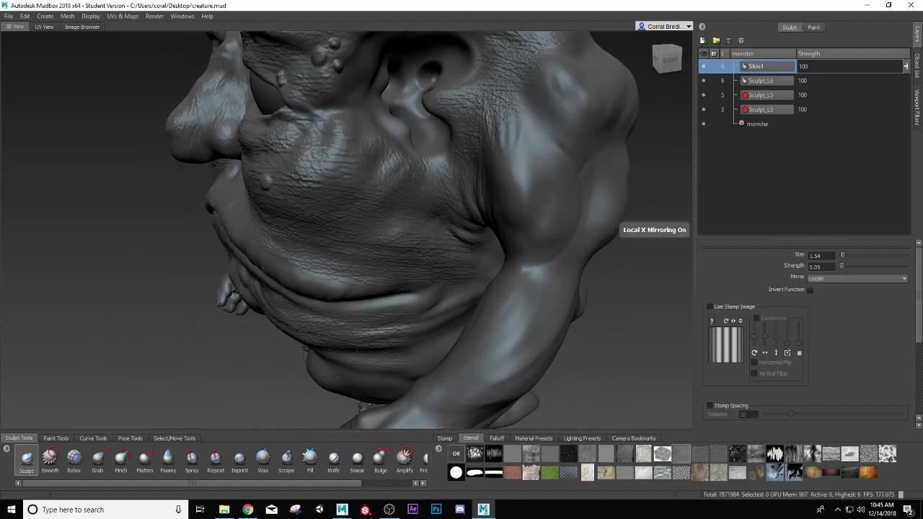
{"action": "middle_click_drag", "start_coordinate": [534, 209], "coordinate": [370, 303], "text": "alt"}
{"action": "key", "text": "q"}
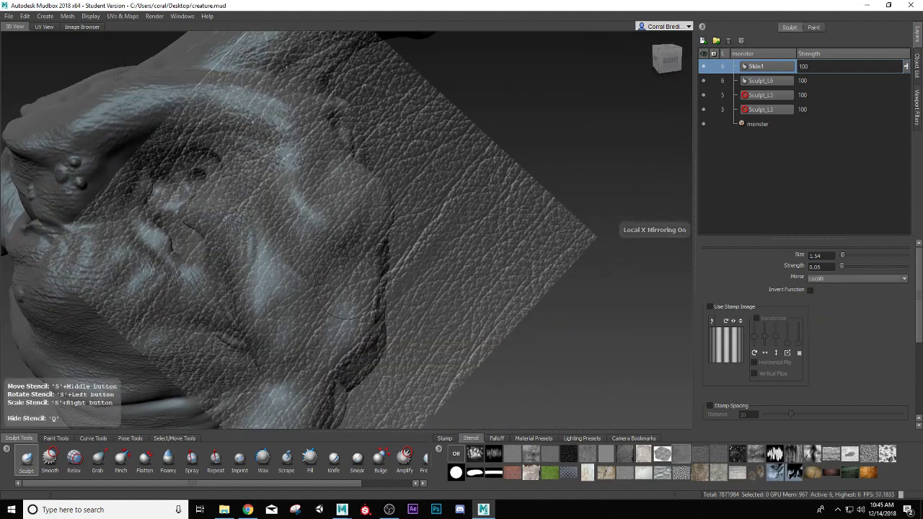
{"action": "left_click_drag", "start_coordinate": [357, 277], "coordinate": [325, 249]}
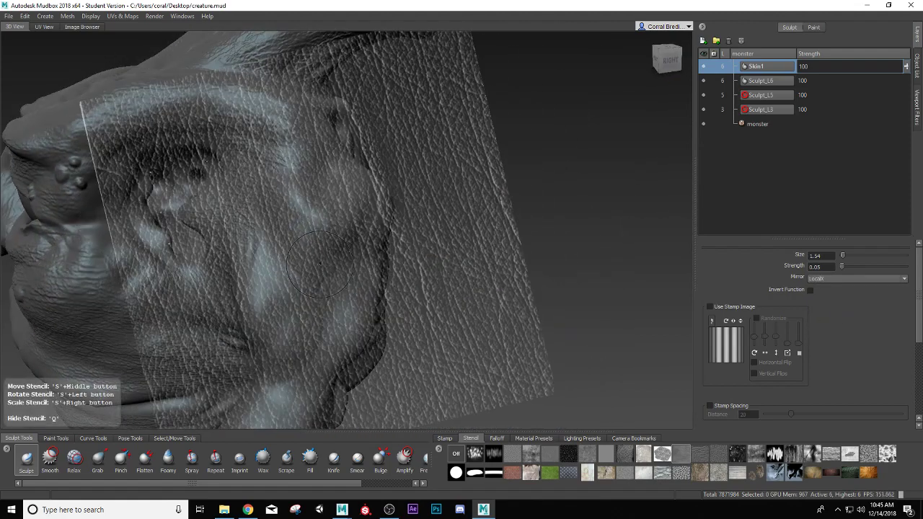
{"action": "key", "text": "q"}
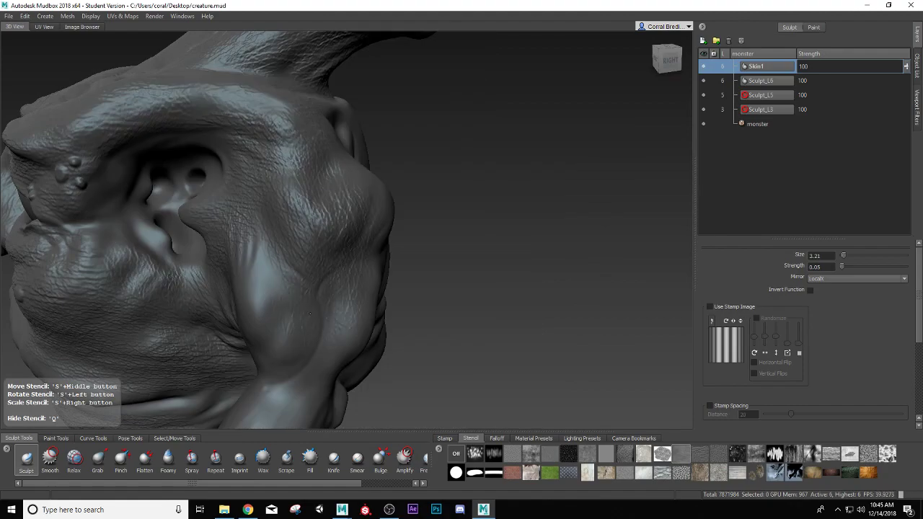
{"action": "left_click_drag", "start_coordinate": [259, 295], "coordinate": [268, 283]}
Step: Sculpt skin texture along the outer forearm down to the wrist and save the scene
{"action": "middle_click_drag", "start_coordinate": [286, 296], "coordinate": [288, 238], "text": "alt"}
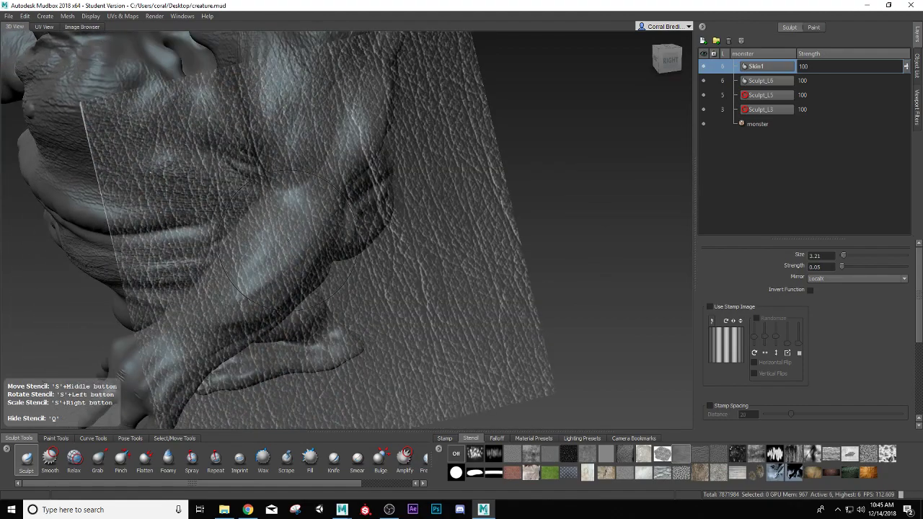
{"action": "mouse_move", "coordinate": [296, 234]}
{"action": "left_mouse_down"}
{"action": "mouse_move", "coordinate": [314, 280]}
{"action": "mouse_move", "coordinate": [319, 221]}
{"action": "left_mouse_up"}
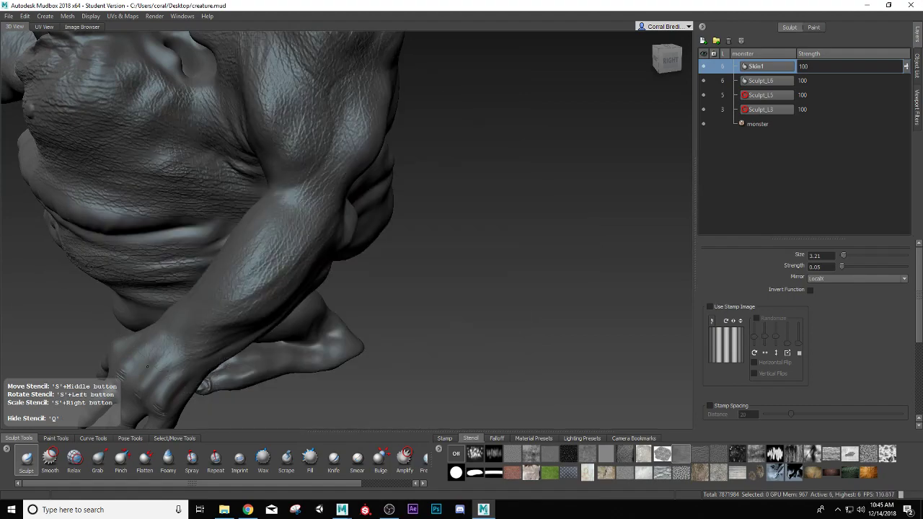
{"action": "mouse_move", "coordinate": [147, 367]}
{"action": "left_mouse_down"}
{"action": "mouse_move", "coordinate": [170, 336]}
{"action": "mouse_move", "coordinate": [263, 360]}
{"action": "left_mouse_up"}
{"action": "middle_click_drag", "start_coordinate": [263, 360], "coordinate": [267, 288], "text": "alt"}
{"action": "left_click_drag", "start_coordinate": [260, 312], "coordinate": [275, 256]}
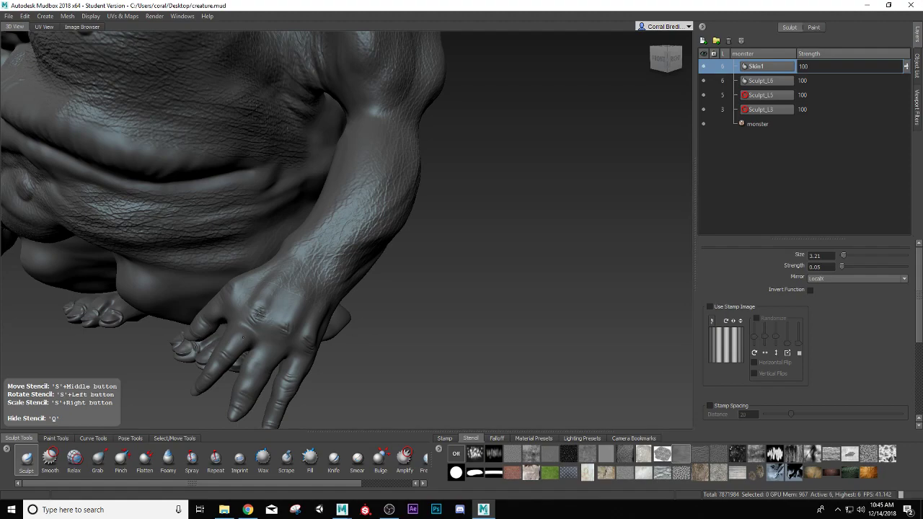
{"action": "left_click_drag", "start_coordinate": [243, 337], "coordinate": [238, 344]}
{"action": "middle_click_drag", "start_coordinate": [238, 345], "coordinate": [257, 286], "text": "alt"}
{"action": "left_click_drag", "start_coordinate": [292, 294], "coordinate": [335, 291], "text": "alt"}
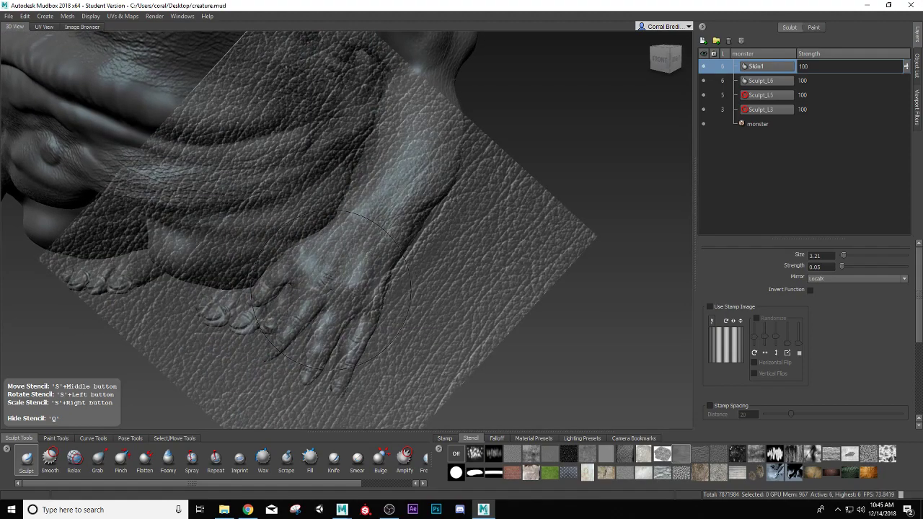
{"action": "left_click", "coordinate": [10, 17]}
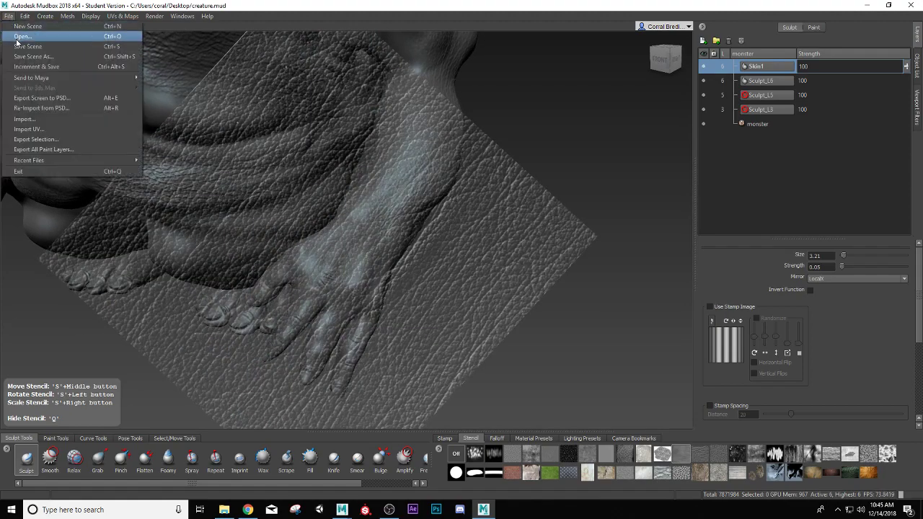
{"action": "left_click", "coordinate": [25, 47]}
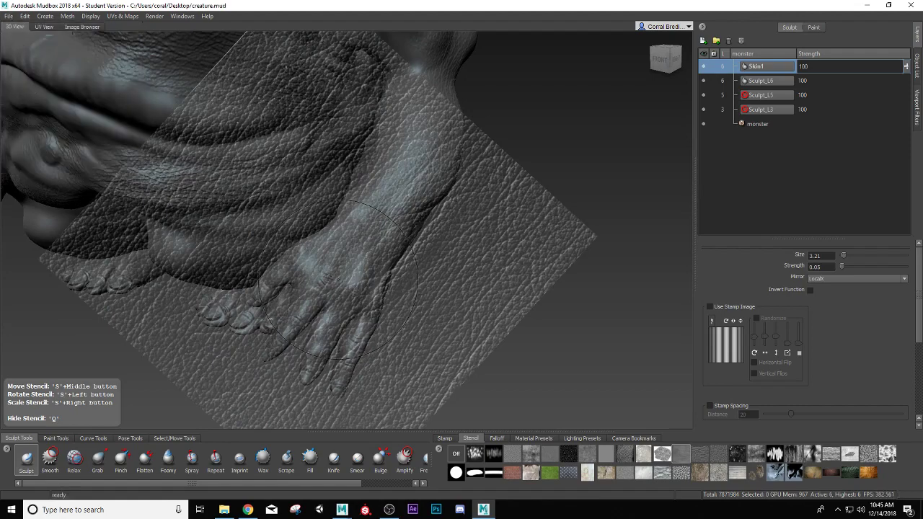
Step: Rotate the stencil to follow the hand and sculpt skin texture over the back of the hand and the knuckles
{"action": "left_click_drag", "start_coordinate": [352, 254], "coordinate": [336, 292]}
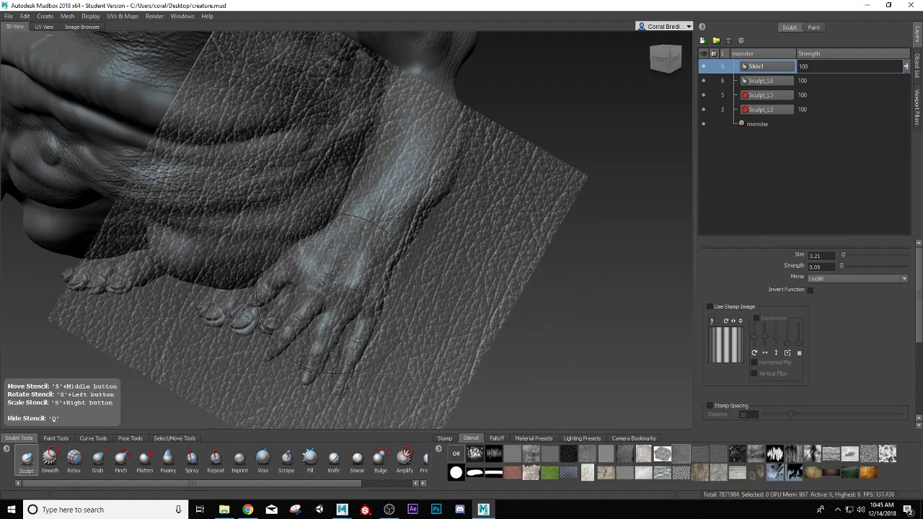
{"action": "key", "text": "q"}
{"action": "key", "text": "q"}
{"action": "scroll", "coordinate": [339, 284], "scroll_direction": "up", "scroll_amount": 2}
{"action": "scroll", "coordinate": [348, 281], "scroll_direction": "up", "scroll_amount": 2}
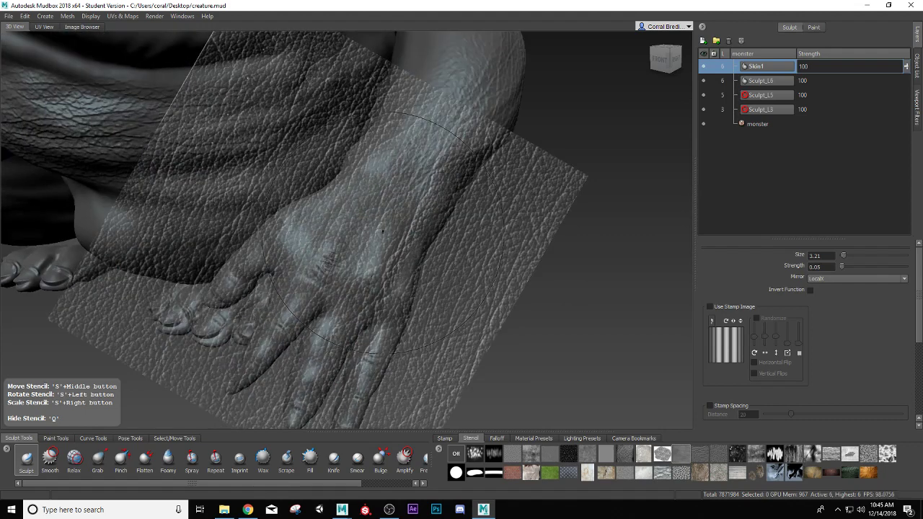
{"action": "mouse_move", "coordinate": [432, 257]}
{"action": "left_mouse_down"}
{"action": "mouse_move", "coordinate": [341, 257]}
{"action": "mouse_move", "coordinate": [354, 252]}
{"action": "mouse_move", "coordinate": [345, 268]}
{"action": "left_mouse_up"}
{"action": "left_click_drag", "start_coordinate": [328, 353], "coordinate": [321, 307], "text": "alt"}
{"action": "mouse_move", "coordinate": [249, 249]}
{"action": "left_mouse_down", "text": "alt"}
{"action": "mouse_move", "coordinate": [422, 227]}
{"action": "mouse_move", "coordinate": [410, 235]}
{"action": "left_mouse_up", "text": "alt"}
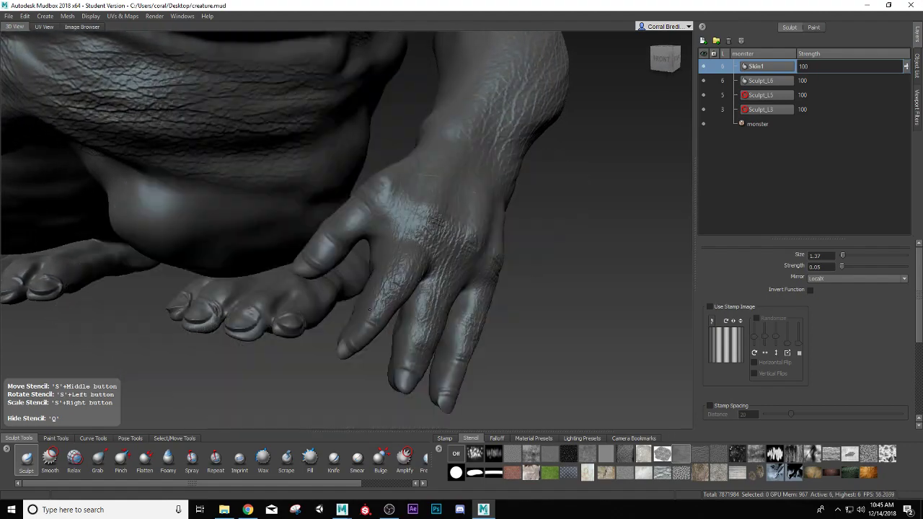
Step: Sculpt skin texture on the index finger and thumb with the brush at size 1.37
{"action": "left_click_drag", "start_coordinate": [370, 310], "coordinate": [382, 285]}
{"action": "mouse_move", "coordinate": [372, 217]}
{"action": "left_mouse_down", "text": "alt"}
{"action": "mouse_move", "coordinate": [423, 207]}
{"action": "mouse_move", "coordinate": [447, 217]}
{"action": "mouse_move", "coordinate": [363, 244]}
{"action": "left_mouse_up", "text": "alt"}
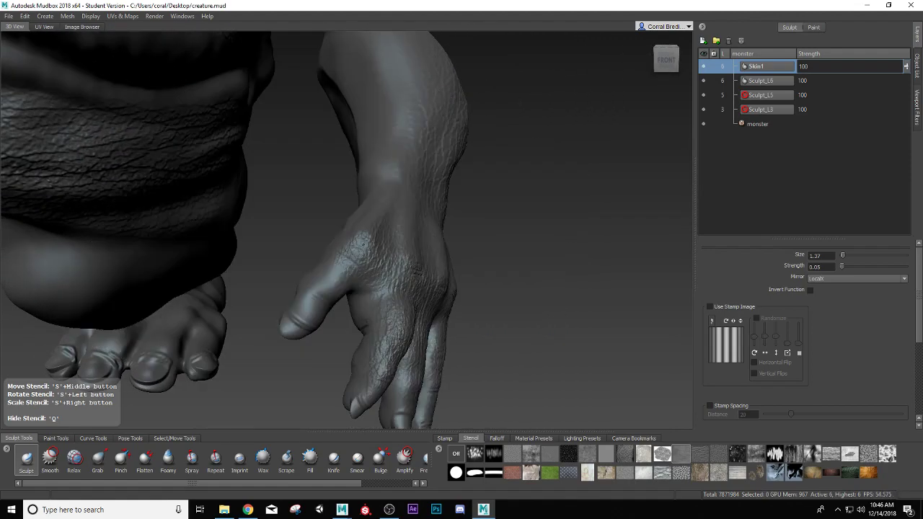
{"action": "left_click_drag", "start_coordinate": [318, 279], "coordinate": [307, 294]}
Step: Soften the texture on the fingers, nails and hand with the Smooth brush at size 1.37
{"action": "key", "text": "shift"}
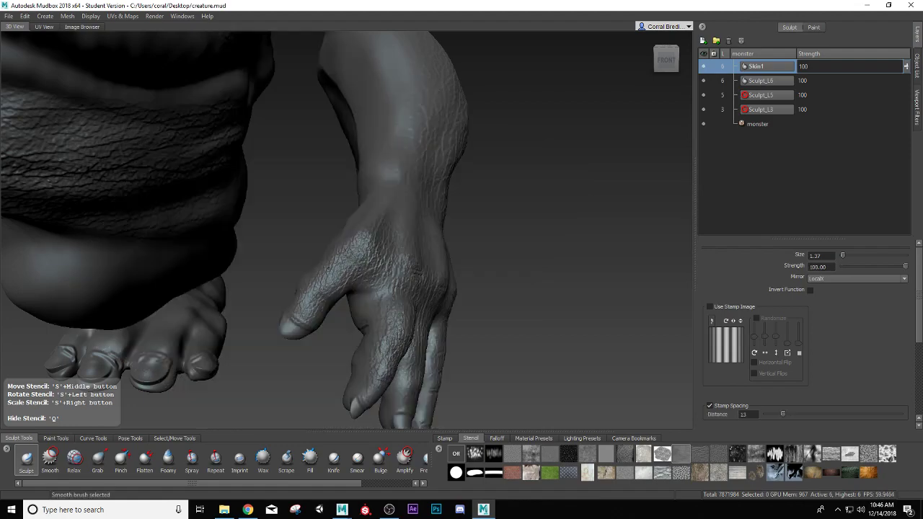
{"action": "left_click_drag", "start_coordinate": [347, 267], "coordinate": [288, 281], "text": "alt"}
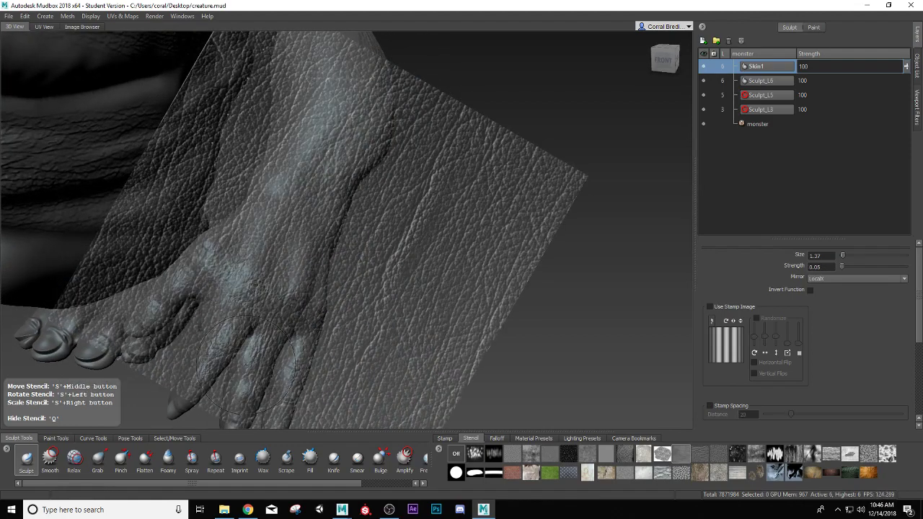
{"action": "key", "text": "shift"}
{"action": "left_click_drag", "start_coordinate": [246, 303], "coordinate": [224, 310], "text": "alt"}
{"action": "key", "text": "shift"}
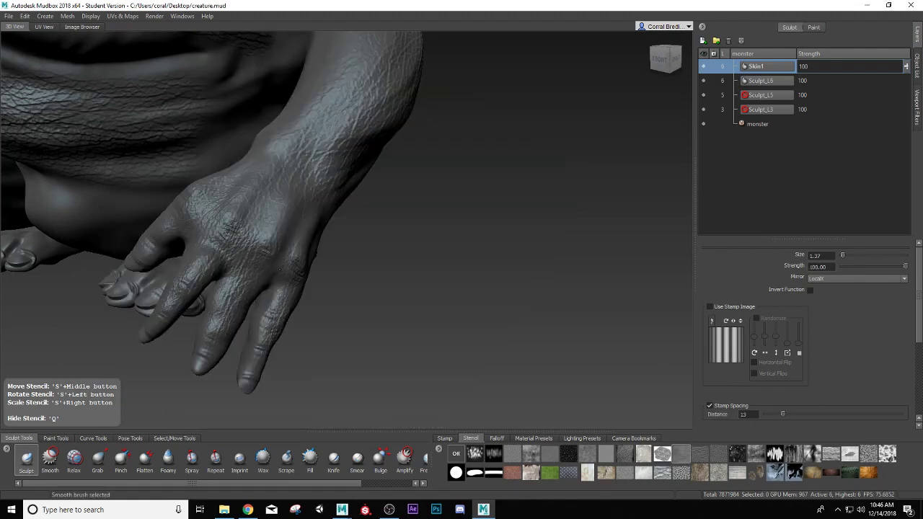
{"action": "key", "text": "shift"}
{"action": "left_click_drag", "start_coordinate": [238, 228], "coordinate": [276, 279], "text": "alt"}
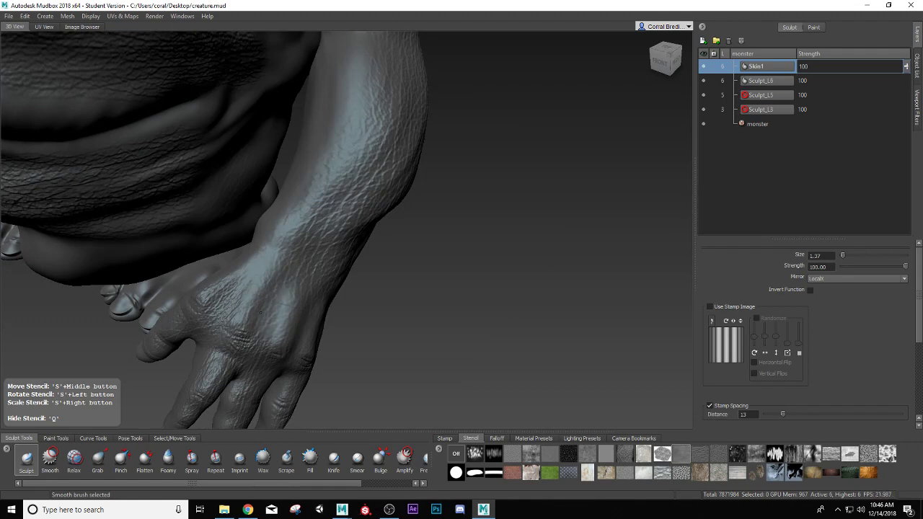
Step: Sculpt skin texture on the front of the forearm and around the elbow with the stencil grain running lengthwise
{"action": "mouse_move", "coordinate": [279, 304]}
{"action": "left_mouse_down"}
{"action": "mouse_move", "coordinate": [361, 263]}
{"action": "mouse_move", "coordinate": [337, 239]}
{"action": "mouse_move", "coordinate": [375, 227]}
{"action": "mouse_move", "coordinate": [384, 175]}
{"action": "left_mouse_up"}
{"action": "key", "text": "q"}
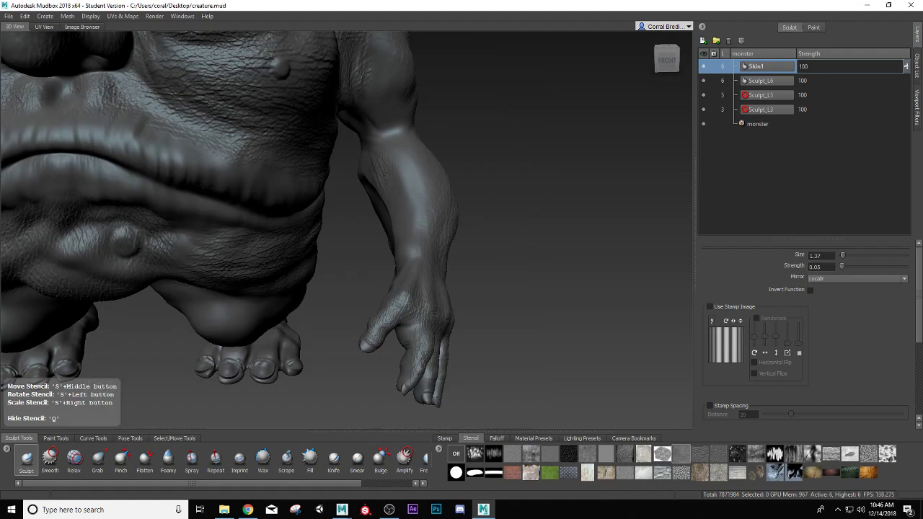
{"action": "left_click_drag", "start_coordinate": [408, 261], "coordinate": [424, 173]}
{"action": "middle_click_drag", "start_coordinate": [398, 109], "coordinate": [392, 172], "text": "alt"}
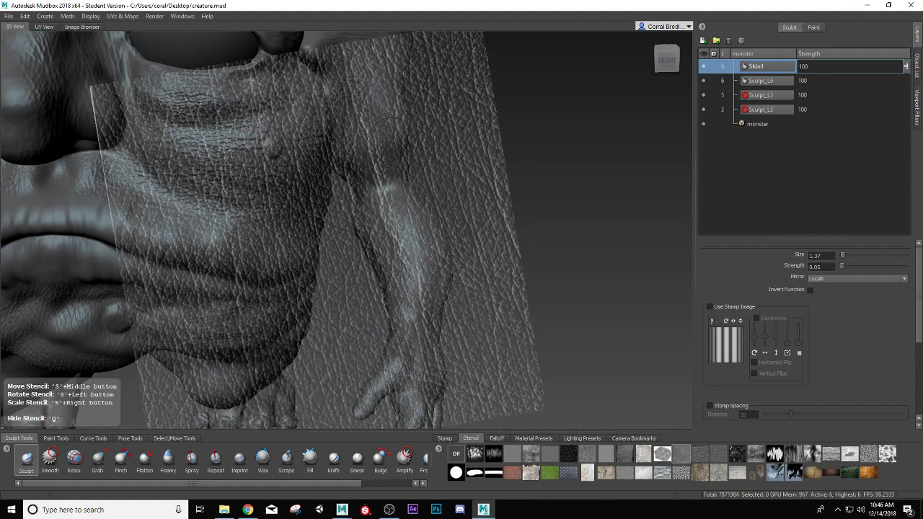
{"action": "mouse_move", "coordinate": [379, 160]}
{"action": "left_mouse_down"}
{"action": "mouse_move", "coordinate": [374, 137]}
{"action": "mouse_move", "coordinate": [393, 167]}
{"action": "left_mouse_up"}
{"action": "left_click_drag", "start_coordinate": [393, 188], "coordinate": [382, 144], "text": "alt"}
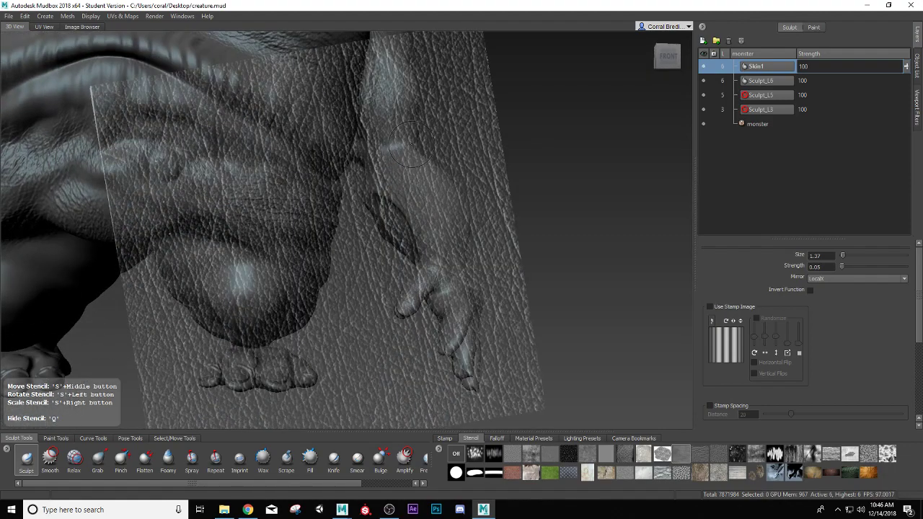
Step: Rotate the stencil and sculpt skin texture over the remaining smooth parts of the outer forearm
{"action": "key", "text": "q"}
{"action": "mouse_move", "coordinate": [375, 231]}
{"action": "left_mouse_down", "text": "alt"}
{"action": "mouse_move", "coordinate": [356, 177]}
{"action": "mouse_move", "coordinate": [97, 168]}
{"action": "mouse_move", "coordinate": [233, 204]}
{"action": "mouse_move", "coordinate": [348, 340]}
{"action": "left_mouse_up", "text": "alt"}
{"action": "key", "text": "q"}
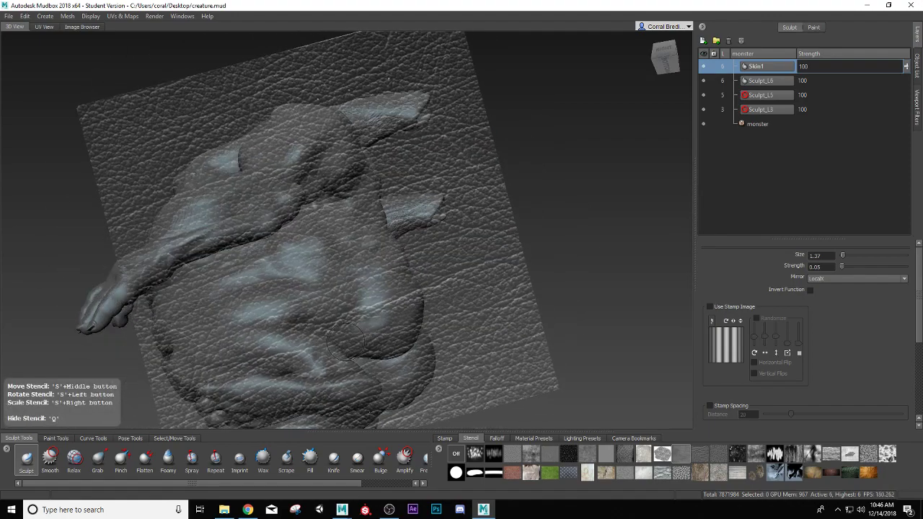
{"action": "key", "text": "q"}
{"action": "key", "text": "q"}
{"action": "mouse_move", "coordinate": [177, 224]}
{"action": "left_mouse_down"}
{"action": "mouse_move", "coordinate": [149, 256]}
{"action": "mouse_move", "coordinate": [240, 284]}
{"action": "left_mouse_up"}
{"action": "middle_click_drag", "start_coordinate": [240, 284], "coordinate": [287, 295], "text": "alt"}
{"action": "key", "text": "q"}
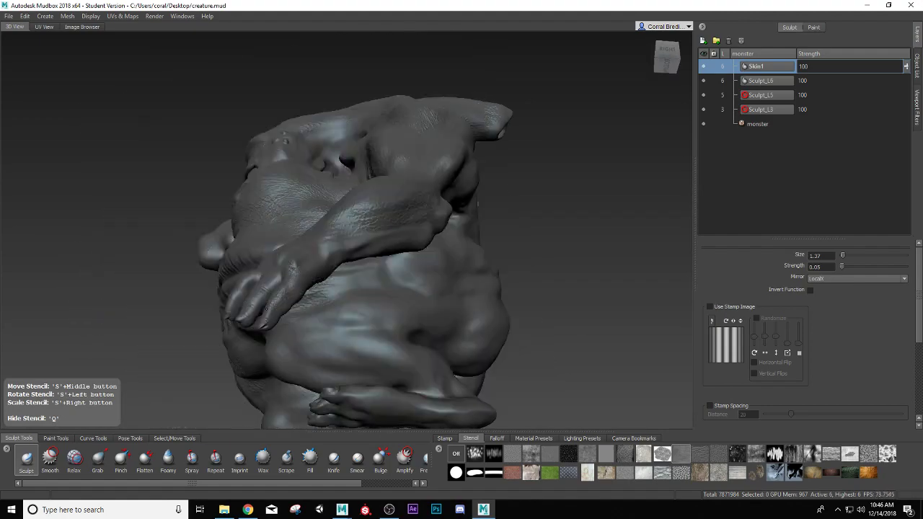
Step: Sculpt stencil skin texture over the back of the shoulder and the shoulder blade with the brush at size 1.37
{"action": "key", "text": "q"}
{"action": "key", "text": "q"}
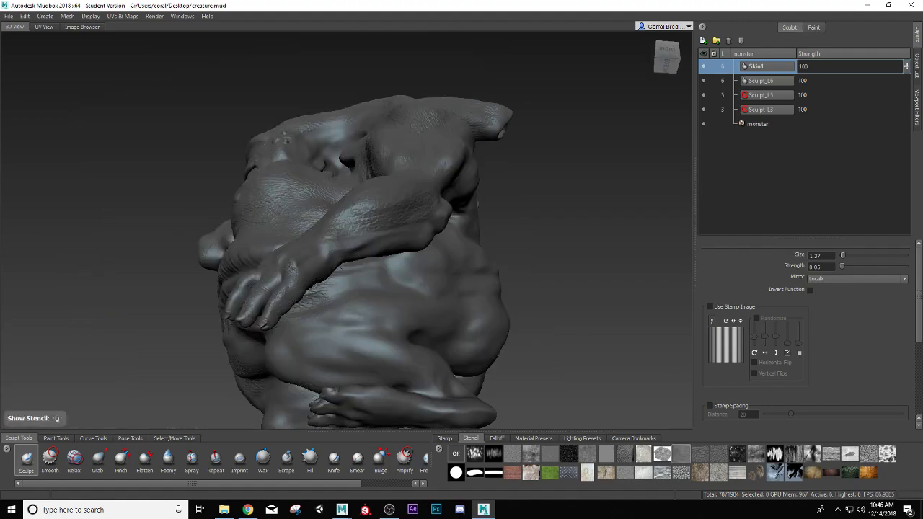
{"action": "left_click_drag", "start_coordinate": [269, 304], "coordinate": [270, 374], "text": "alt"}
{"action": "key", "text": "q"}
{"action": "key", "text": "q"}
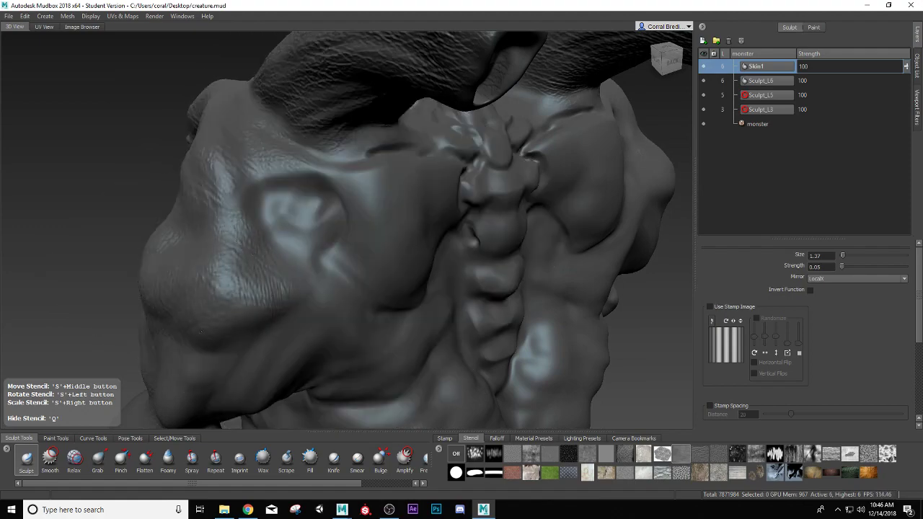
{"action": "key", "text": "q"}
{"action": "key", "text": "q"}
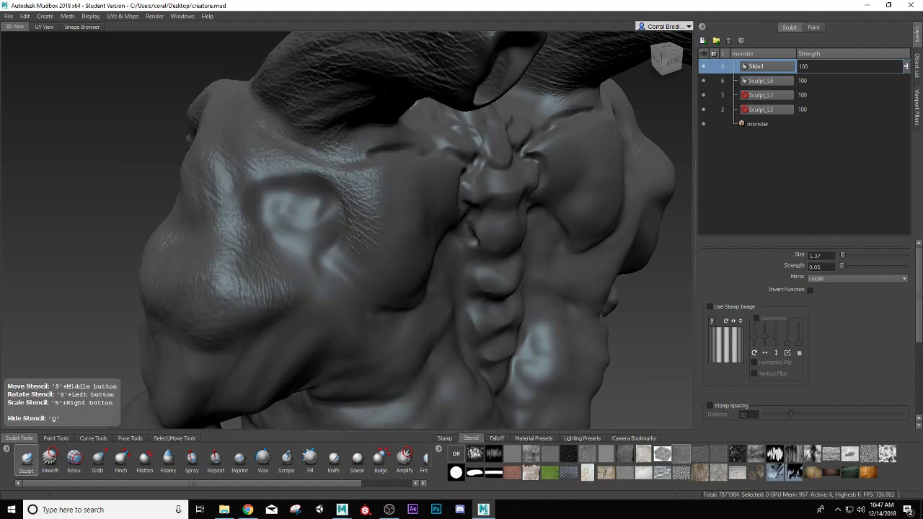
{"action": "left_click_drag", "start_coordinate": [324, 158], "coordinate": [388, 193]}
{"action": "key", "text": "q"}
Step: Sculpt skin texture over the middle of the back below the shoulder blades and the back of the upper arm
{"action": "left_click_drag", "start_coordinate": [360, 288], "coordinate": [389, 225], "text": "alt"}
{"action": "key", "text": "q"}
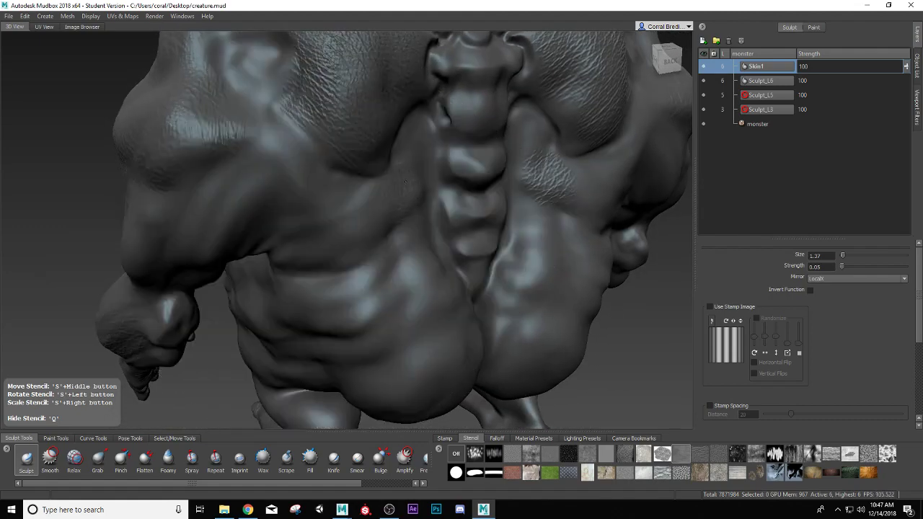
{"action": "key", "text": "q"}
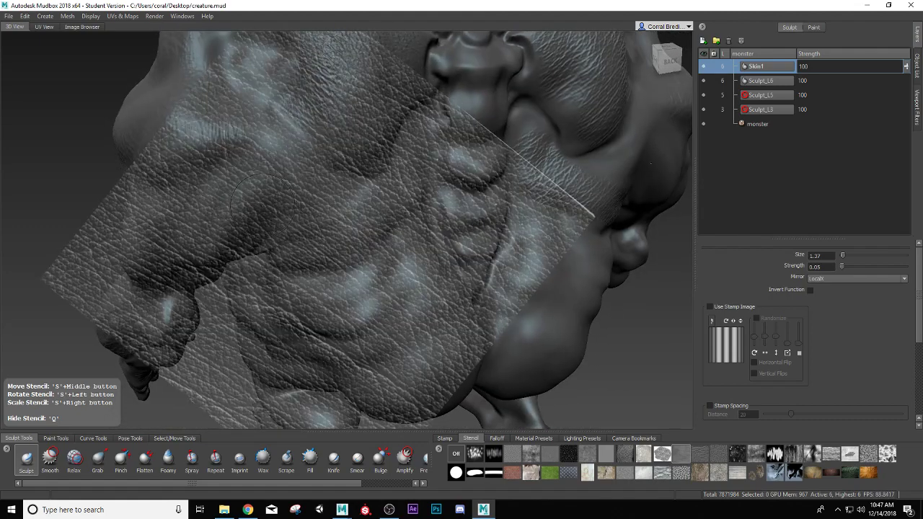
{"action": "left_click_drag", "start_coordinate": [275, 167], "coordinate": [283, 140], "text": "alt"}
{"action": "key", "text": "q"}
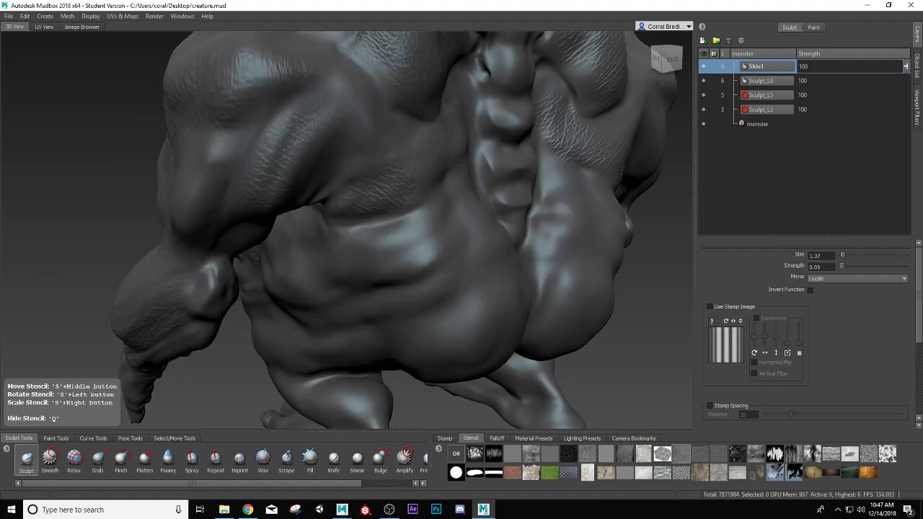
{"action": "key", "text": "q"}
{"action": "left_click_drag", "start_coordinate": [242, 215], "coordinate": [286, 149], "text": "alt"}
{"action": "key", "text": "q"}
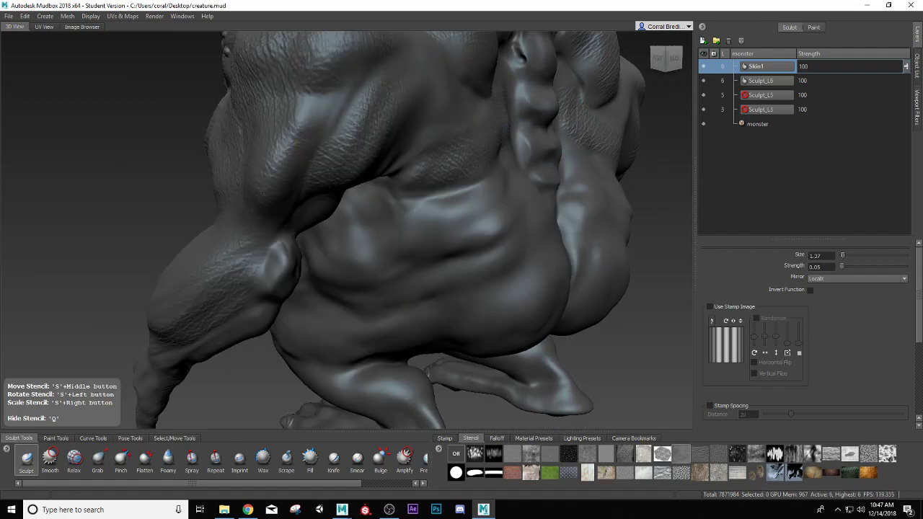
Step: Sculpt skin texture over the lower back and the side folds beneath the arm
{"action": "key", "text": "q"}
{"action": "left_click_drag", "start_coordinate": [263, 194], "coordinate": [448, 196], "text": "alt"}
{"action": "key", "text": "q"}
{"action": "key", "text": "q"}
{"action": "key", "text": "q"}
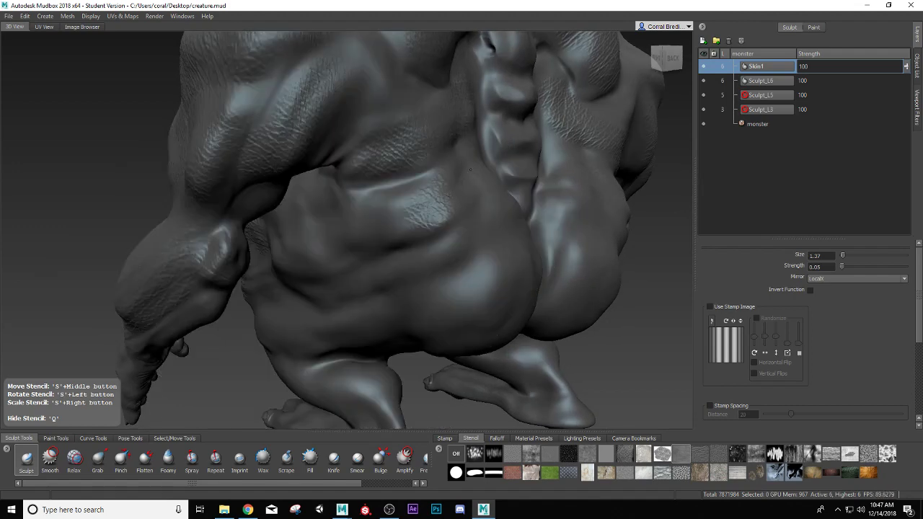
{"action": "key", "text": "q"}
{"action": "key", "text": "q"}
{"action": "key", "text": "q"}
{"action": "left_click_drag", "start_coordinate": [303, 260], "coordinate": [355, 215], "text": "alt"}
{"action": "key", "text": "q"}
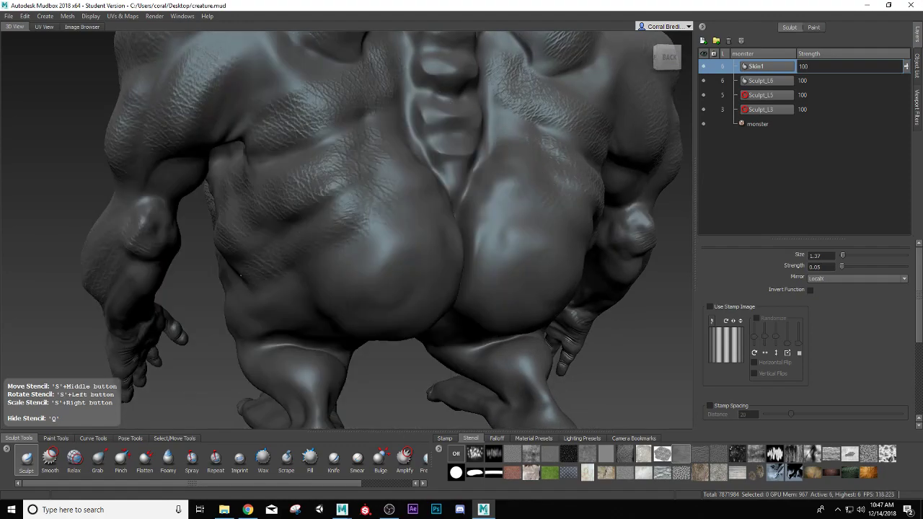
Step: Sculpt skin texture over the rounded buttocks from behind
{"action": "key", "text": "q"}
{"action": "left_click_drag", "start_coordinate": [240, 273], "coordinate": [336, 239], "text": "alt"}
{"action": "key", "text": "q"}
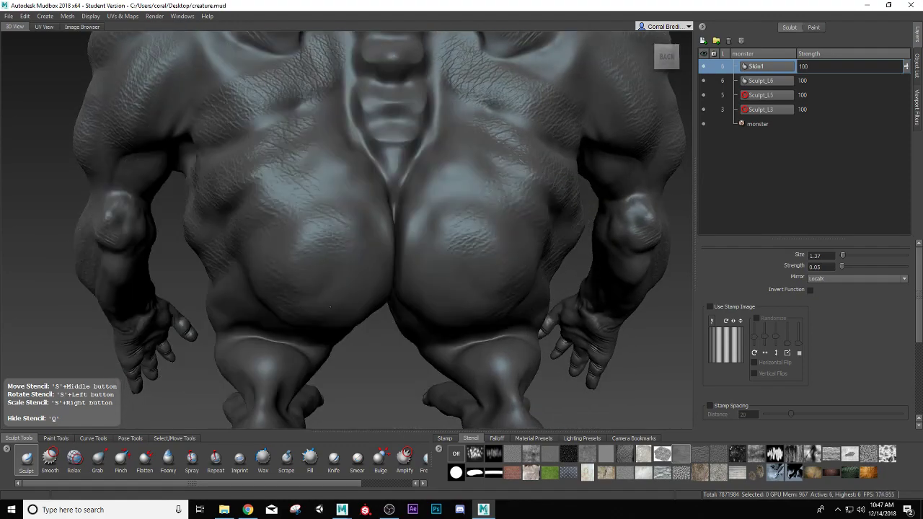
{"action": "left_click_drag", "start_coordinate": [308, 288], "coordinate": [321, 256]}
{"action": "middle_click_drag", "start_coordinate": [325, 234], "coordinate": [308, 279], "text": "alt"}
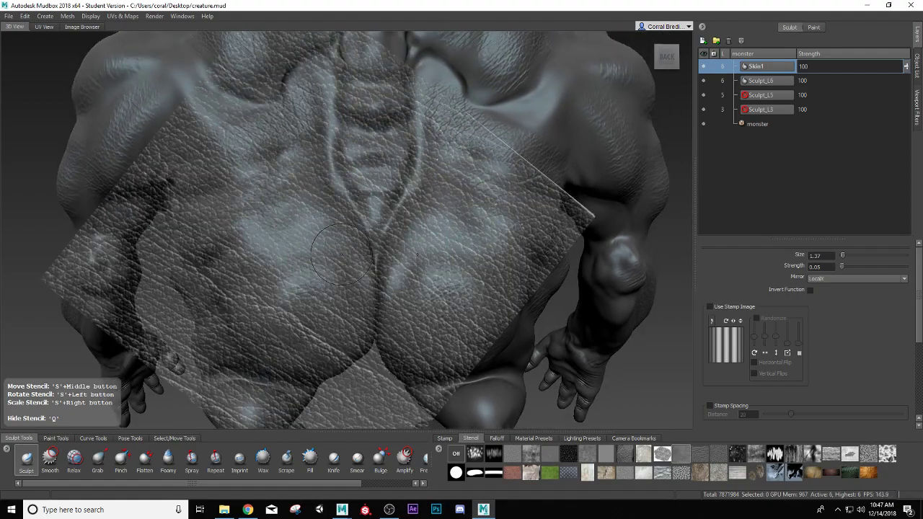
{"action": "mouse_move", "coordinate": [308, 274]}
{"action": "left_mouse_down"}
{"action": "mouse_move", "coordinate": [309, 228]}
{"action": "mouse_move", "coordinate": [346, 249]}
{"action": "left_mouse_up"}
Step: Sculpt skin texture along the spine from the lower back up to the nape of the neck
{"action": "middle_click_drag", "start_coordinate": [352, 251], "coordinate": [308, 305], "text": "alt"}
{"action": "left_click_drag", "start_coordinate": [321, 253], "coordinate": [329, 199]}
{"action": "left_click_drag", "start_coordinate": [324, 206], "coordinate": [330, 176]}
{"action": "middle_click_drag", "start_coordinate": [330, 173], "coordinate": [341, 285], "text": "alt"}
{"action": "left_click_drag", "start_coordinate": [335, 260], "coordinate": [345, 225]}
{"action": "middle_click_drag", "start_coordinate": [344, 225], "coordinate": [338, 252], "text": "alt"}
{"action": "left_click_drag", "start_coordinate": [336, 249], "coordinate": [332, 206]}
{"action": "mouse_move", "coordinate": [332, 202]}
{"action": "left_mouse_down", "text": "alt"}
{"action": "mouse_move", "coordinate": [332, 263]}
{"action": "mouse_move", "coordinate": [335, 222]}
{"action": "left_mouse_up", "text": "alt"}
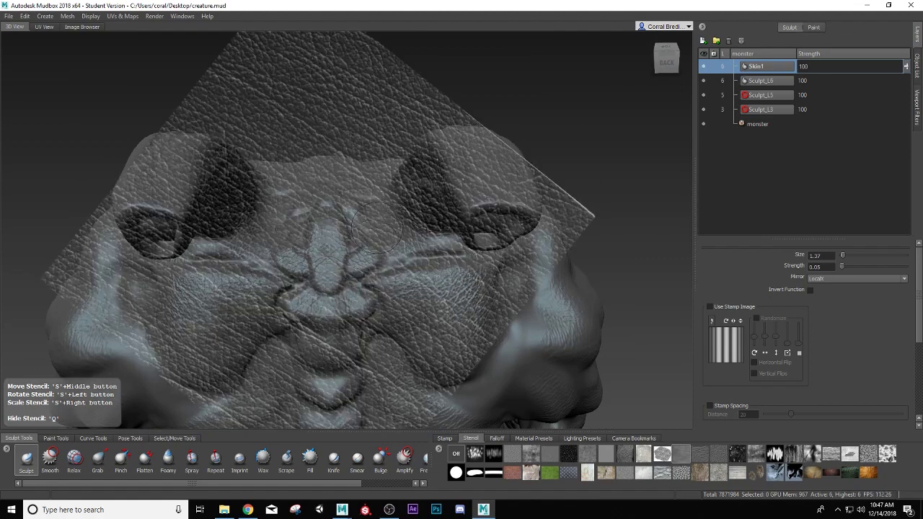
Step: Sculpt skin texture over the outer thigh and the side of the buttock
{"action": "key", "text": "q"}
{"action": "mouse_move", "coordinate": [378, 246]}
{"action": "left_mouse_down", "text": "alt"}
{"action": "mouse_move", "coordinate": [362, 239]}
{"action": "mouse_move", "coordinate": [393, 184]}
{"action": "mouse_move", "coordinate": [306, 201]}
{"action": "mouse_move", "coordinate": [274, 184]}
{"action": "left_mouse_up", "text": "alt"}
{"action": "key", "text": "q"}
{"action": "key", "text": "q"}
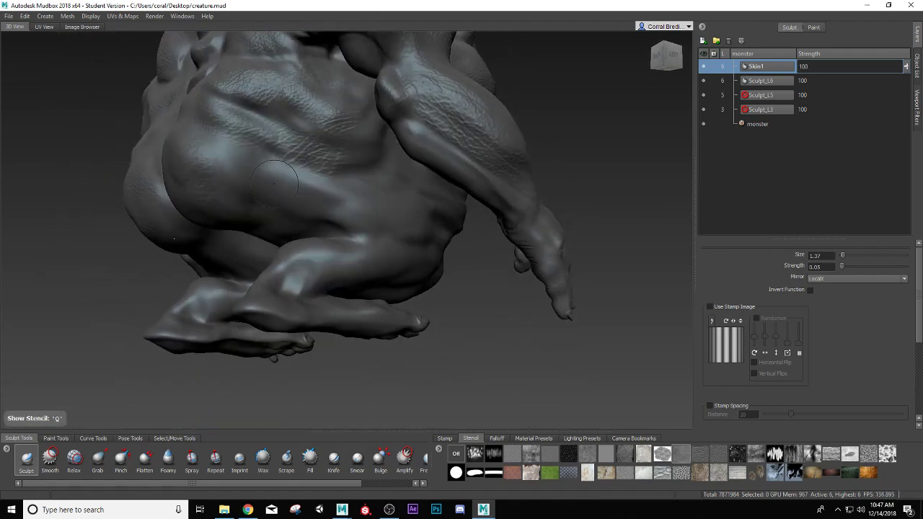
{"action": "key", "text": "q"}
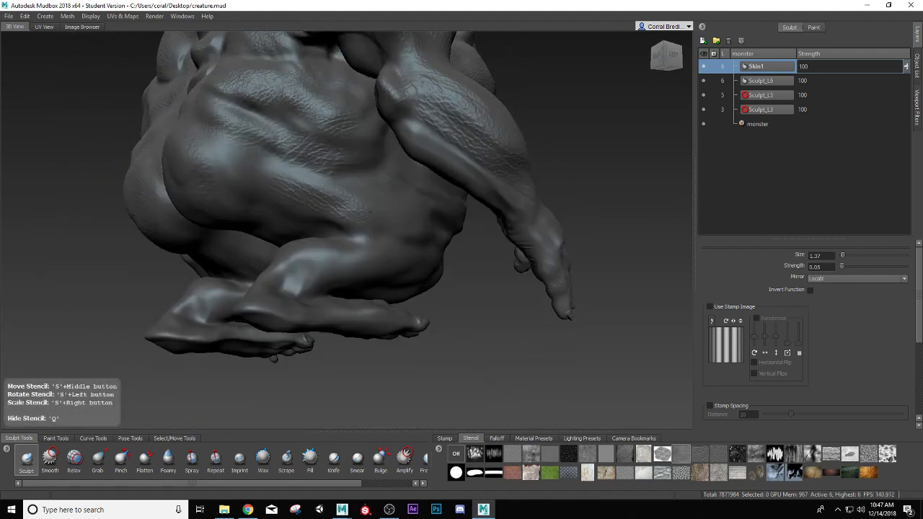
{"action": "left_click_drag", "start_coordinate": [218, 197], "coordinate": [283, 220]}
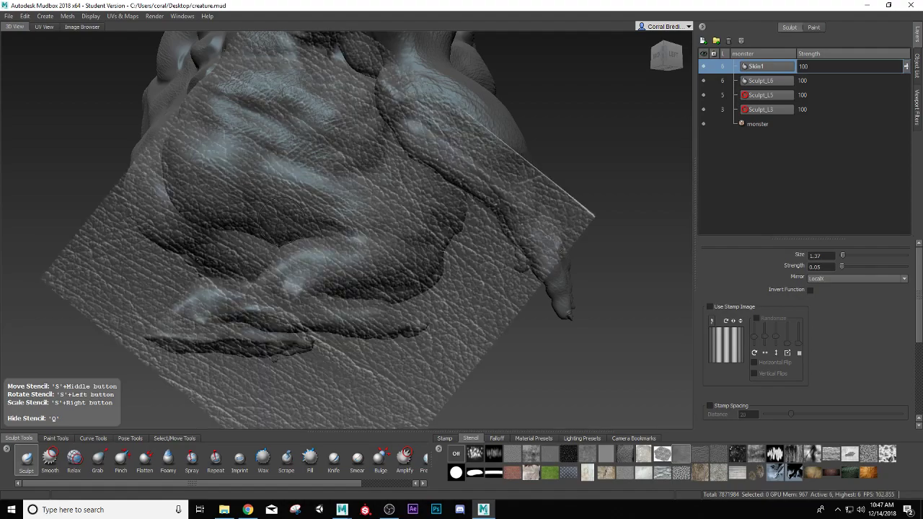
{"action": "mouse_move", "coordinate": [345, 230]}
{"action": "left_mouse_down"}
{"action": "mouse_move", "coordinate": [309, 267]}
{"action": "mouse_move", "coordinate": [317, 274]}
{"action": "mouse_move", "coordinate": [338, 205]}
{"action": "mouse_move", "coordinate": [323, 245]}
{"action": "left_mouse_up"}
Step: Sculpt skin texture on the lower legs, undoing one unwanted stroke along the way
{"action": "mouse_move", "coordinate": [285, 281]}
{"action": "left_mouse_down"}
{"action": "mouse_move", "coordinate": [302, 258]}
{"action": "mouse_move", "coordinate": [330, 254]}
{"action": "left_mouse_up"}
{"action": "key", "text": "ctrl+z"}
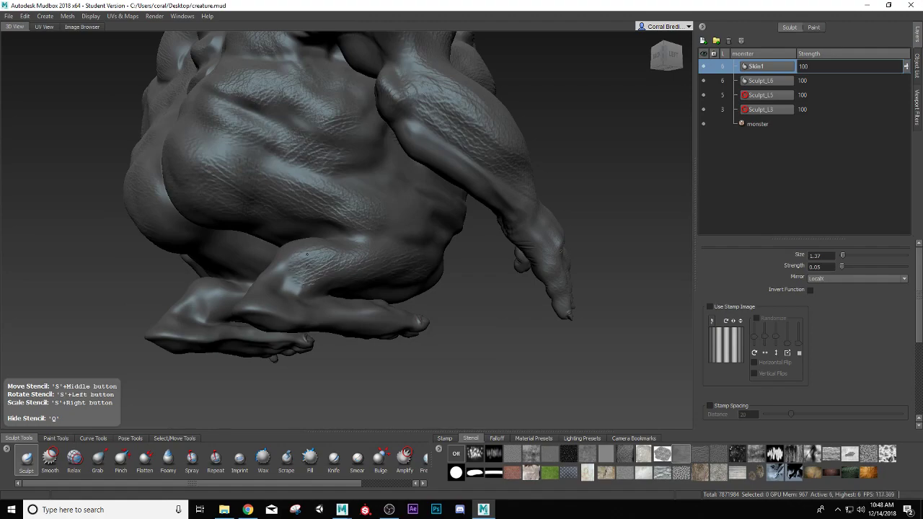
{"action": "mouse_move", "coordinate": [265, 285]}
{"action": "left_mouse_down"}
{"action": "mouse_move", "coordinate": [255, 303]}
{"action": "mouse_move", "coordinate": [303, 268]}
{"action": "mouse_move", "coordinate": [288, 278]}
{"action": "left_mouse_up"}
{"action": "left_click_drag", "start_coordinate": [235, 108], "coordinate": [358, 98], "text": "alt"}
{"action": "left_click_drag", "start_coordinate": [442, 279], "coordinate": [439, 269]}
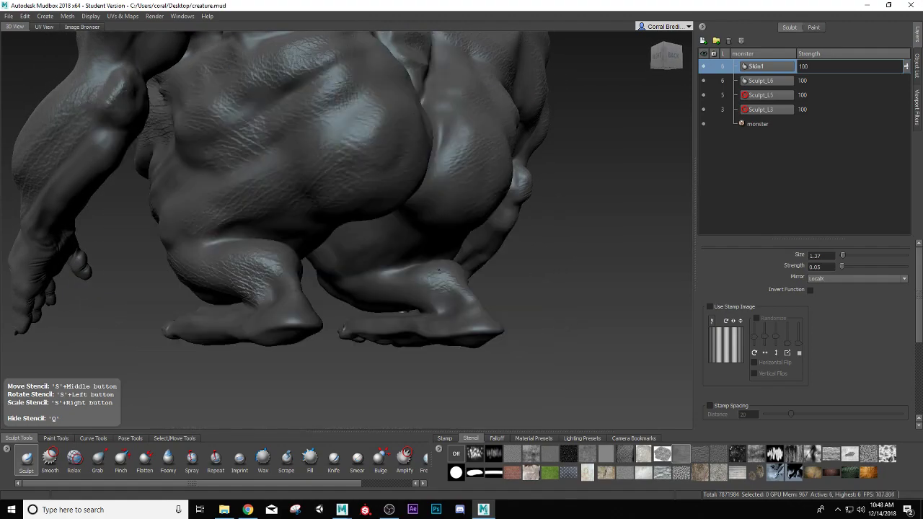
{"action": "left_click_drag", "start_coordinate": [354, 291], "coordinate": [382, 284]}
Step: Rotate the stencil and sculpt skin texture over the calves, heels and feet
{"action": "left_click_drag", "start_coordinate": [371, 238], "coordinate": [338, 251]}
{"action": "left_click_drag", "start_coordinate": [408, 234], "coordinate": [397, 233]}
{"action": "left_click_drag", "start_coordinate": [386, 232], "coordinate": [346, 249]}
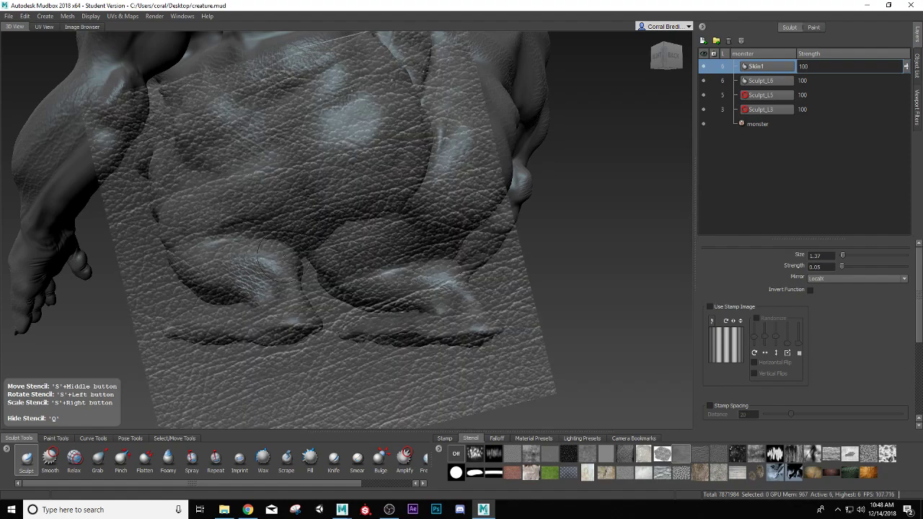
{"action": "mouse_move", "coordinate": [260, 287]}
{"action": "left_mouse_down"}
{"action": "mouse_move", "coordinate": [292, 293]}
{"action": "mouse_move", "coordinate": [310, 317]}
{"action": "mouse_move", "coordinate": [414, 324]}
{"action": "mouse_move", "coordinate": [377, 337]}
{"action": "mouse_move", "coordinate": [300, 332]}
{"action": "left_mouse_up"}
{"action": "mouse_move", "coordinate": [366, 326]}
{"action": "left_mouse_down"}
{"action": "mouse_move", "coordinate": [389, 336]}
{"action": "mouse_move", "coordinate": [166, 331]}
{"action": "mouse_move", "coordinate": [247, 316]}
{"action": "left_mouse_up"}
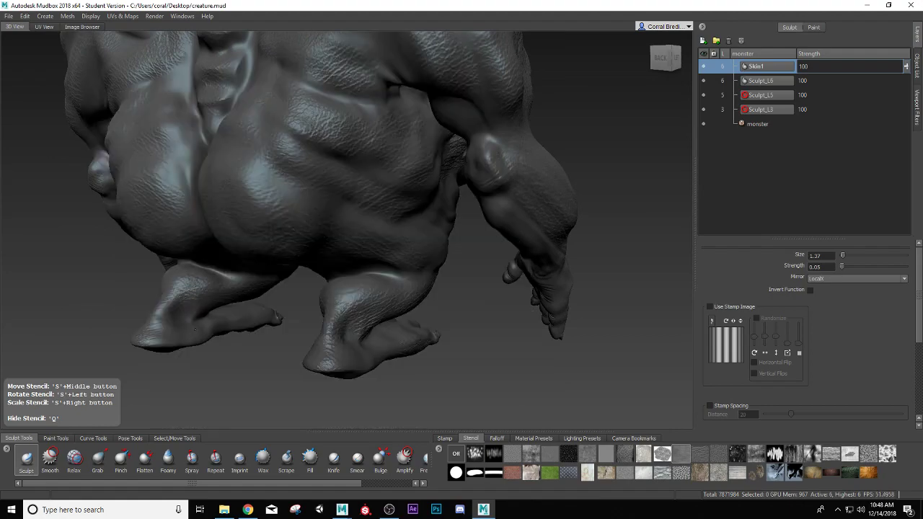
Step: Refine the skin texture around the ankles with the Sculpt and Smooth brushes at size 0.38
{"action": "scroll", "coordinate": [171, 300], "scroll_direction": "up", "scroll_amount": 1}
{"action": "key", "text": "q"}
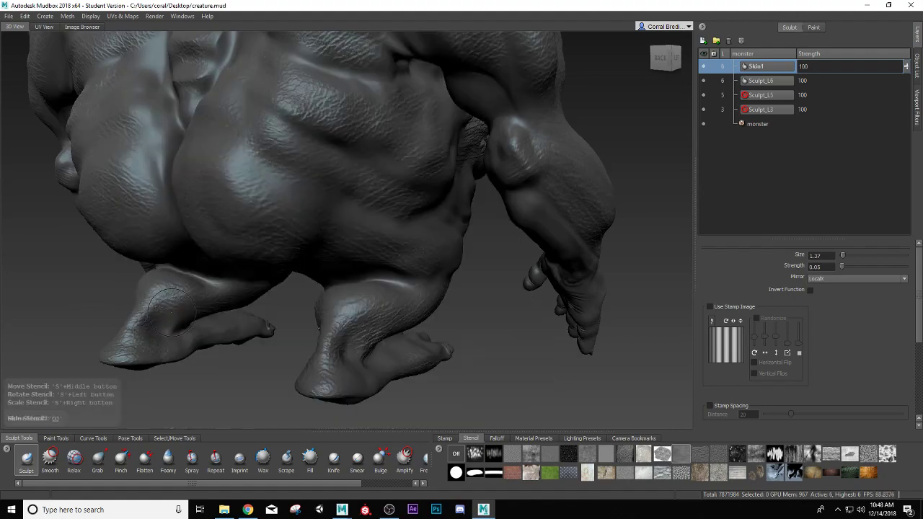
{"action": "scroll", "coordinate": [169, 285], "scroll_direction": "up", "scroll_amount": 2}
{"action": "mouse_move", "coordinate": [169, 285]}
{"action": "left_mouse_down", "text": "alt"}
{"action": "mouse_move", "coordinate": [349, 300]}
{"action": "mouse_move", "coordinate": [384, 369]}
{"action": "mouse_move", "coordinate": [388, 356]}
{"action": "mouse_move", "coordinate": [378, 368]}
{"action": "left_mouse_up", "text": "alt"}
{"action": "key", "text": "shift"}
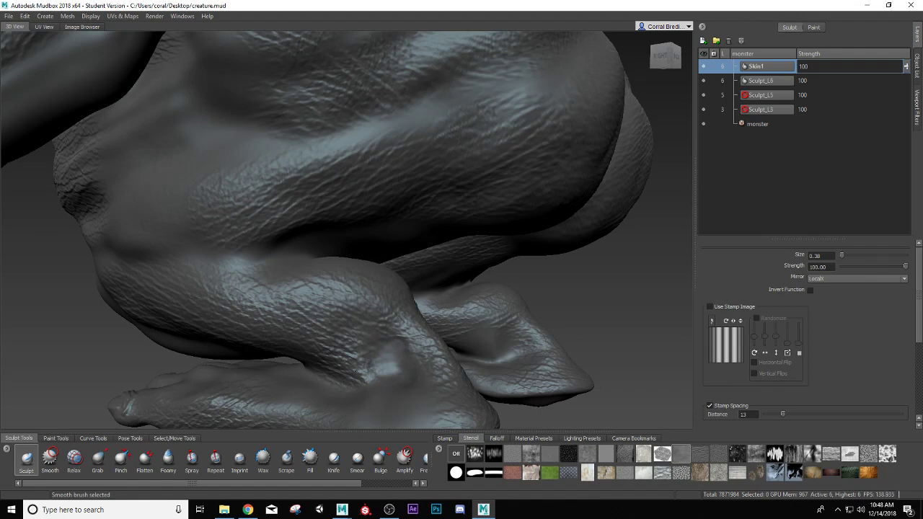
{"action": "mouse_move", "coordinate": [412, 368]}
{"action": "left_mouse_down", "text": "alt"}
{"action": "mouse_move", "coordinate": [542, 369]}
{"action": "mouse_move", "coordinate": [512, 347]}
{"action": "left_mouse_up", "text": "alt"}
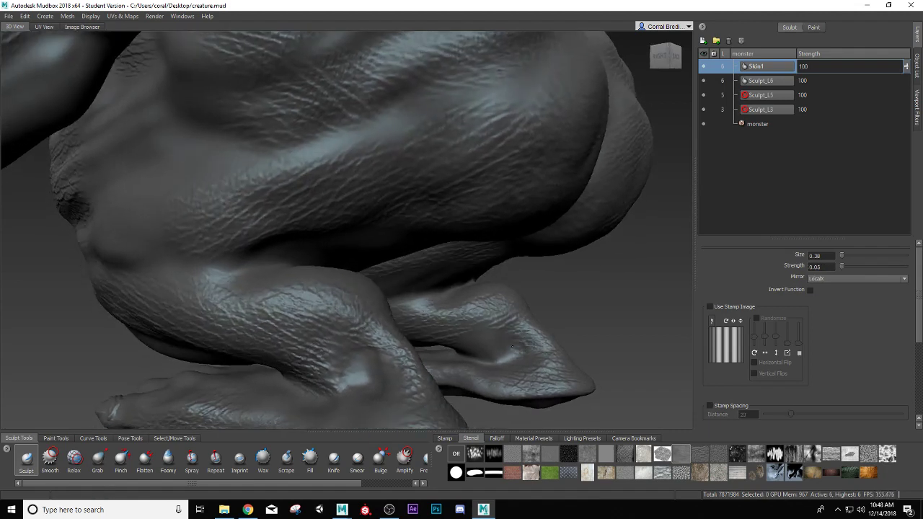
{"action": "key", "text": "shift"}
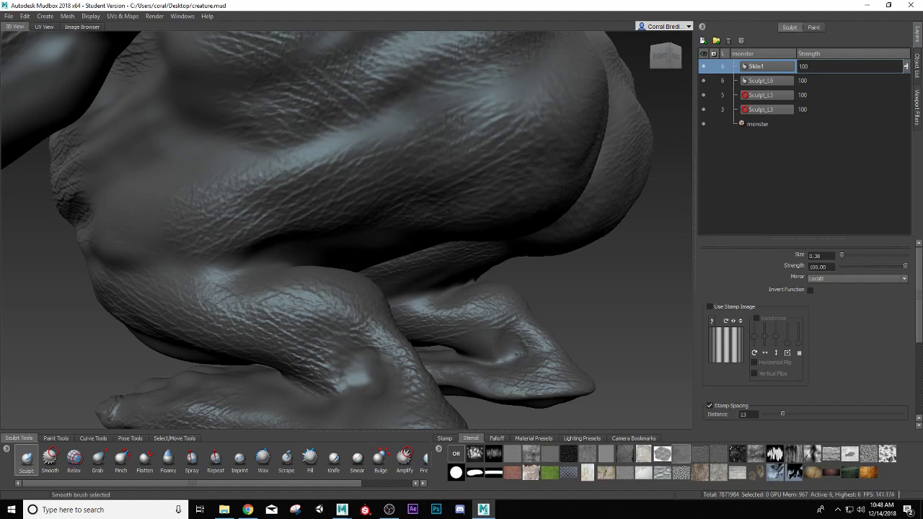
{"action": "scroll", "coordinate": [418, 332], "scroll_direction": "down", "scroll_amount": 5}
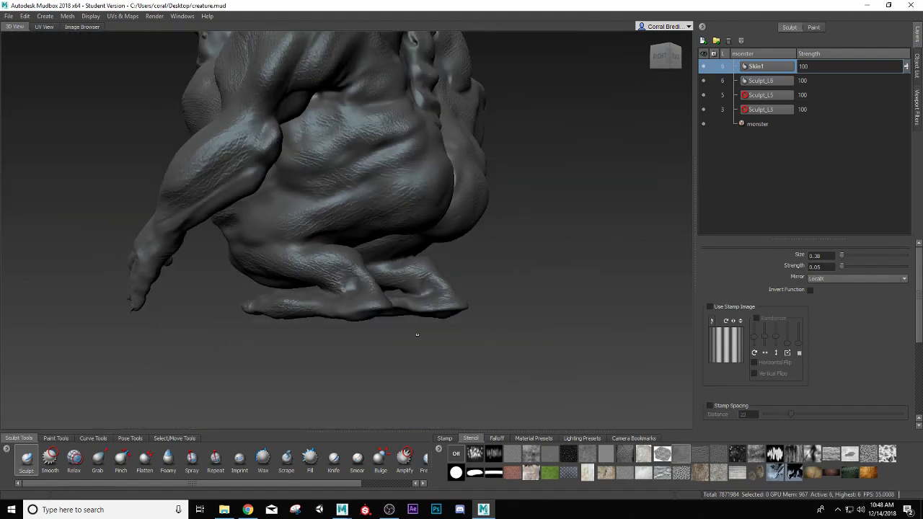
Step: Set the brush size to 2.06 and sculpt skin texture over the knees and front of the legs
{"action": "mouse_move", "coordinate": [418, 332]}
{"action": "left_mouse_down", "text": "alt"}
{"action": "mouse_move", "coordinate": [478, 333]}
{"action": "mouse_move", "coordinate": [443, 339]}
{"action": "mouse_move", "coordinate": [451, 334]}
{"action": "left_mouse_up", "text": "alt"}
{"action": "left_click_drag", "start_coordinate": [394, 307], "coordinate": [375, 267], "text": "alt"}
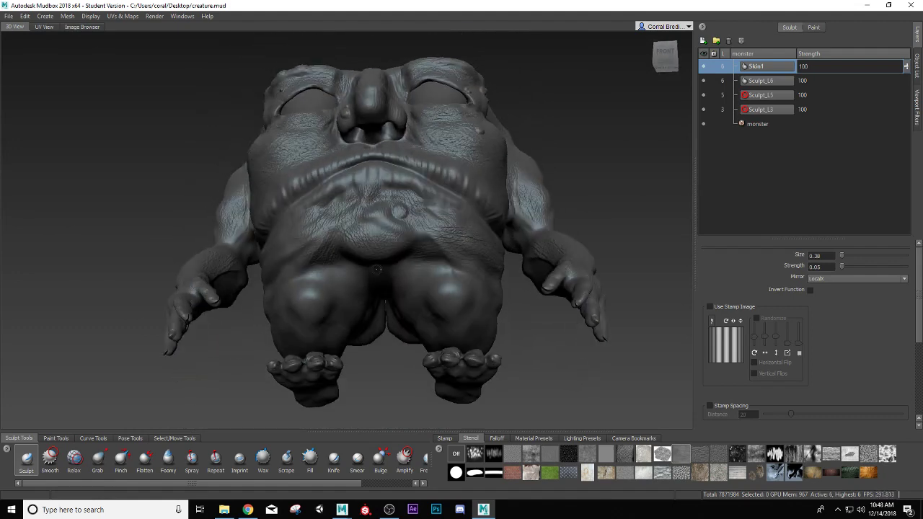
{"action": "key", "text": "q"}
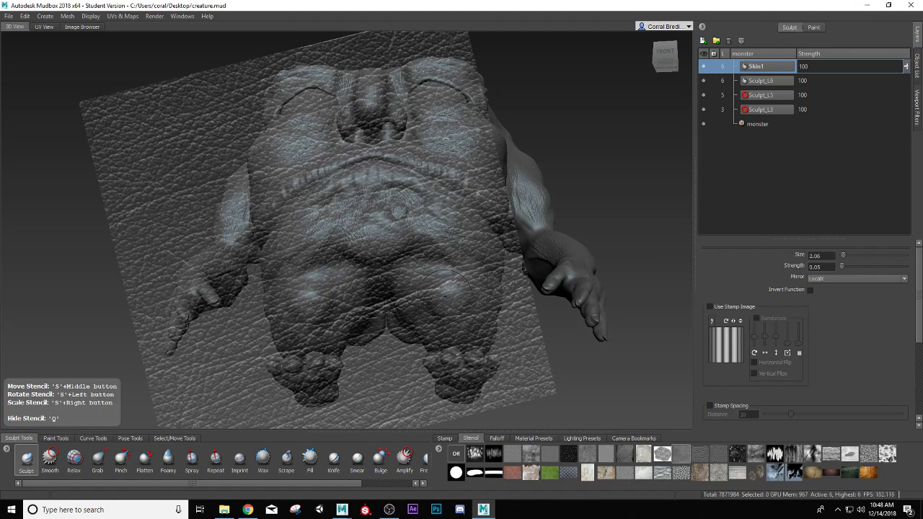
{"action": "key", "text": "q"}
{"action": "key", "text": "q"}
{"action": "key", "text": "q"}
{"action": "key", "text": "q"}
{"action": "key", "text": "q"}
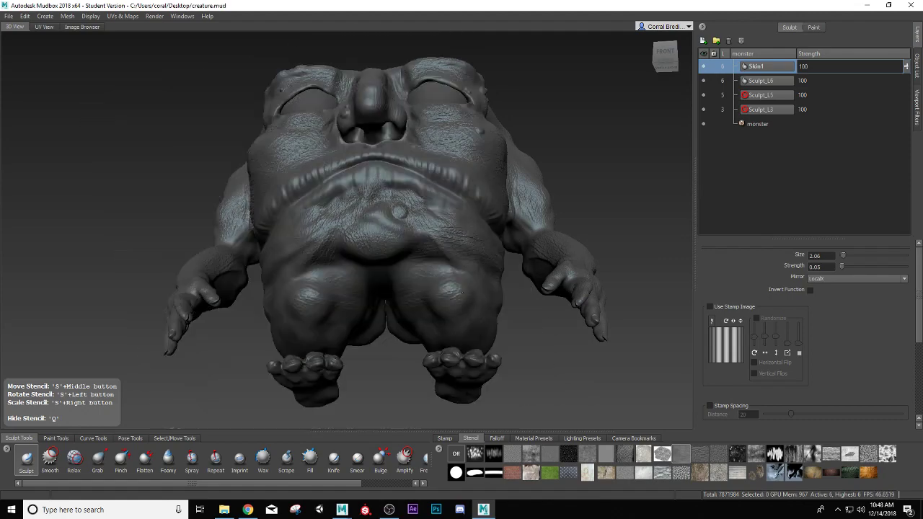
{"action": "left_click_drag", "start_coordinate": [431, 316], "coordinate": [440, 303]}
{"action": "key", "text": "q"}
Step: Inspect the textured head from several sides and lower the Skin1 layer's strength to 46
{"action": "right_click_drag", "start_coordinate": [439, 288], "coordinate": [407, 268], "text": "alt"}
{"action": "mouse_move", "coordinate": [407, 269]}
{"action": "left_mouse_down", "text": "alt"}
{"action": "mouse_move", "coordinate": [362, 316]}
{"action": "mouse_move", "coordinate": [339, 317]}
{"action": "mouse_move", "coordinate": [433, 326]}
{"action": "mouse_move", "coordinate": [306, 351]}
{"action": "left_mouse_up", "text": "alt"}
{"action": "right_click_drag", "start_coordinate": [306, 351], "coordinate": [336, 325], "text": "alt"}
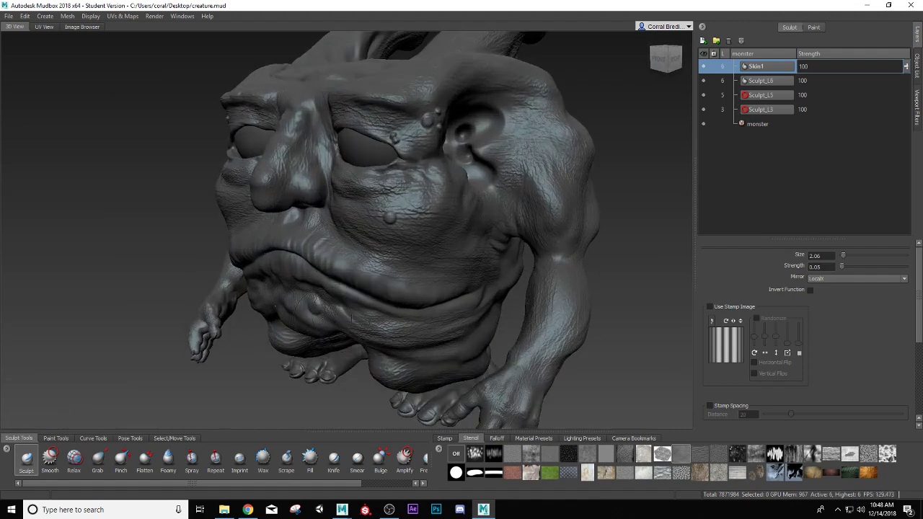
{"action": "left_click_drag", "start_coordinate": [346, 306], "coordinate": [276, 292], "text": "alt"}
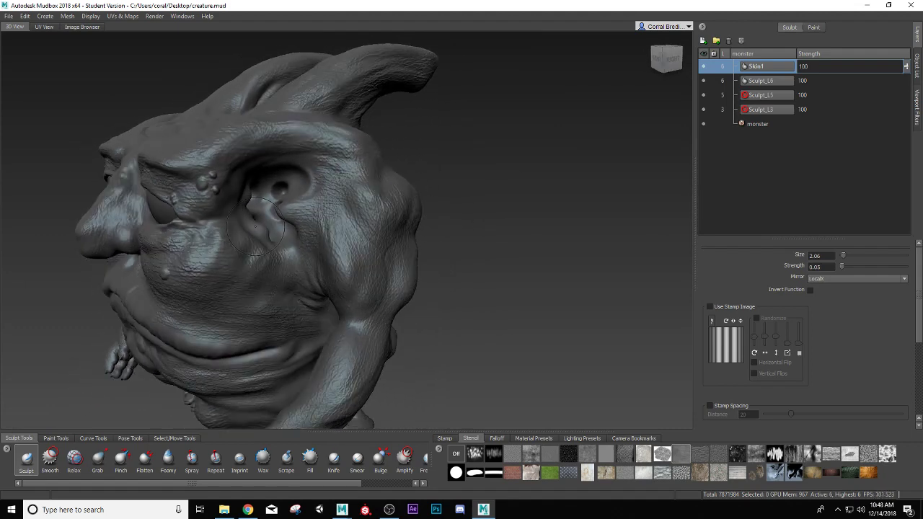
{"action": "left_click_drag", "start_coordinate": [256, 226], "coordinate": [365, 216], "text": "alt"}
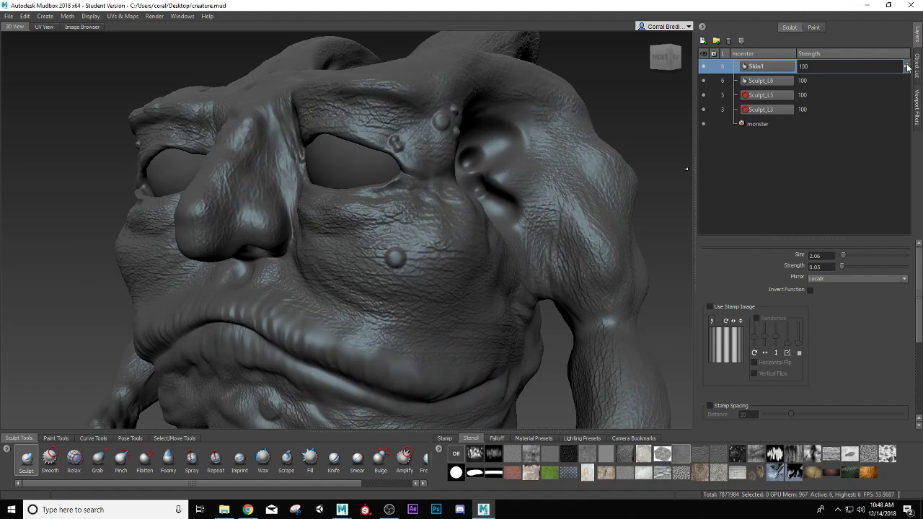
{"action": "left_click_drag", "start_coordinate": [907, 67], "coordinate": [899, 99]}
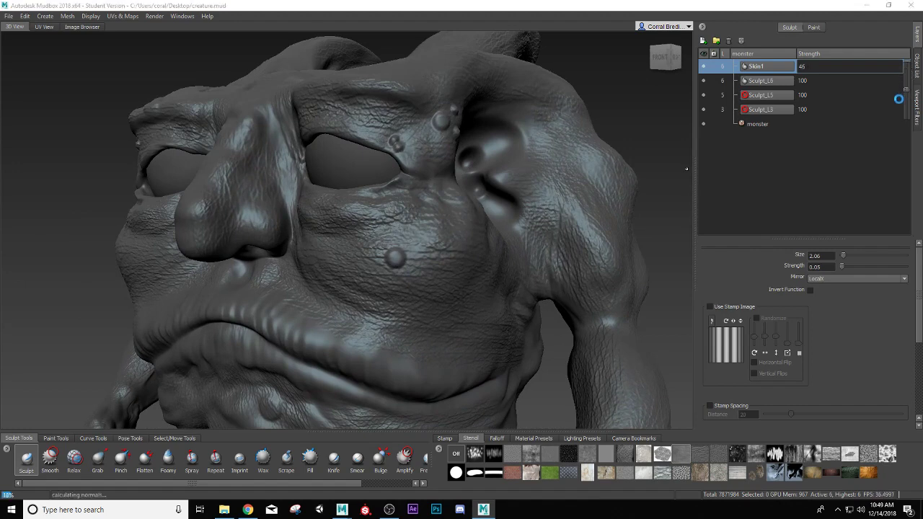
{"action": "scroll", "coordinate": [480, 232], "scroll_direction": "down", "scroll_amount": 5}
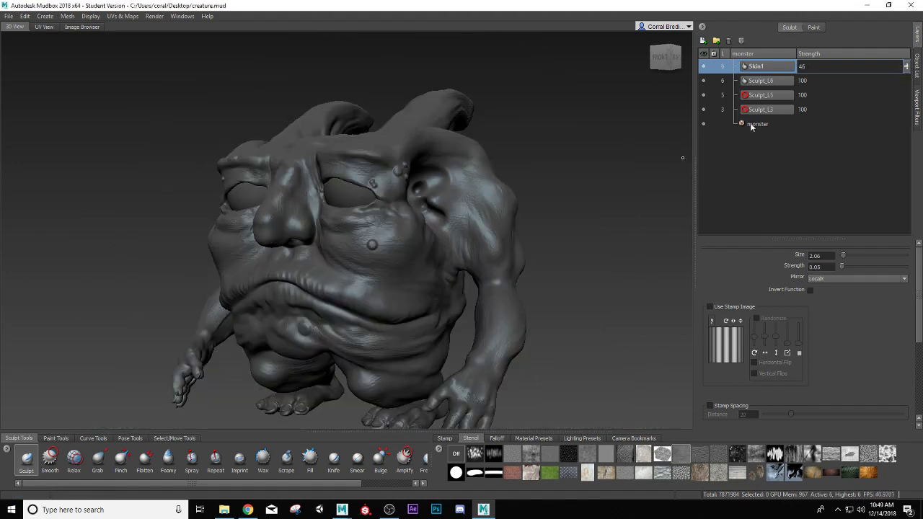
Step: Reduce the Skin1 layer's strength to 19 and check the effect on the back and face
{"action": "left_click_drag", "start_coordinate": [907, 67], "coordinate": [906, 83]}
{"action": "left_click_drag", "start_coordinate": [498, 309], "coordinate": [815, 283], "text": "alt"}
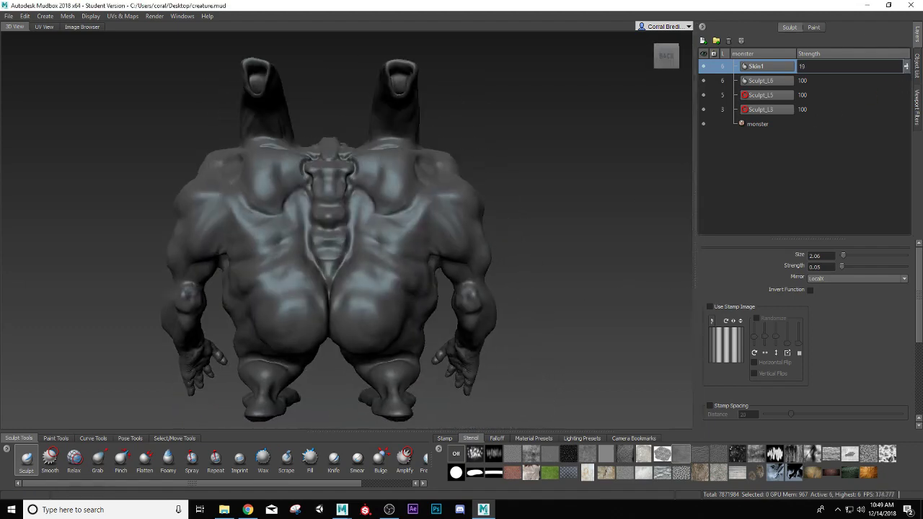
{"action": "right_click_drag", "start_coordinate": [525, 288], "coordinate": [587, 287], "text": "alt"}
{"action": "left_click_drag", "start_coordinate": [368, 277], "coordinate": [29, 276], "text": "alt"}
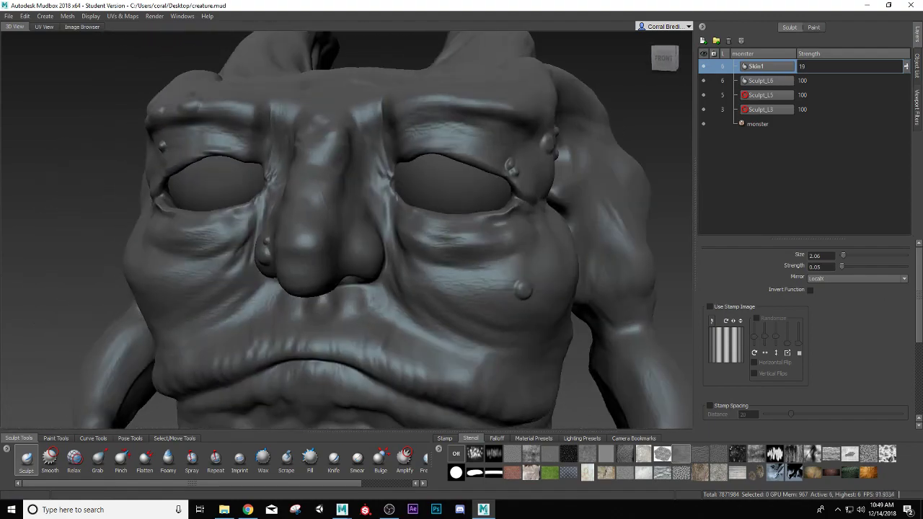
Step: Set the Skin1 layer's strength to 34 and check the skin detail on the face
{"action": "left_click", "coordinate": [907, 64]}
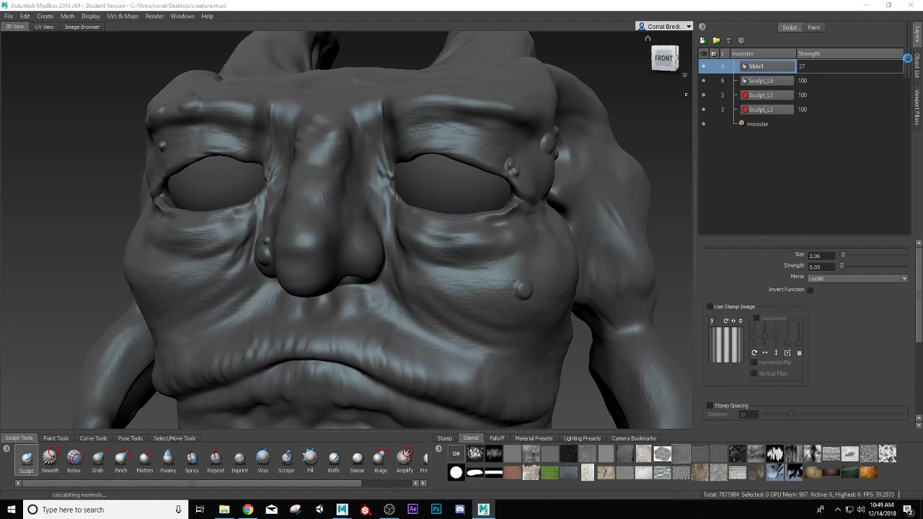
{"action": "scroll", "coordinate": [429, 275], "scroll_direction": "down", "scroll_amount": 5}
{"action": "mouse_move", "coordinate": [429, 275]}
{"action": "left_mouse_down", "text": "alt"}
{"action": "mouse_move", "coordinate": [516, 254]}
{"action": "mouse_move", "coordinate": [505, 246]}
{"action": "mouse_move", "coordinate": [357, 269]}
{"action": "left_mouse_up", "text": "alt"}
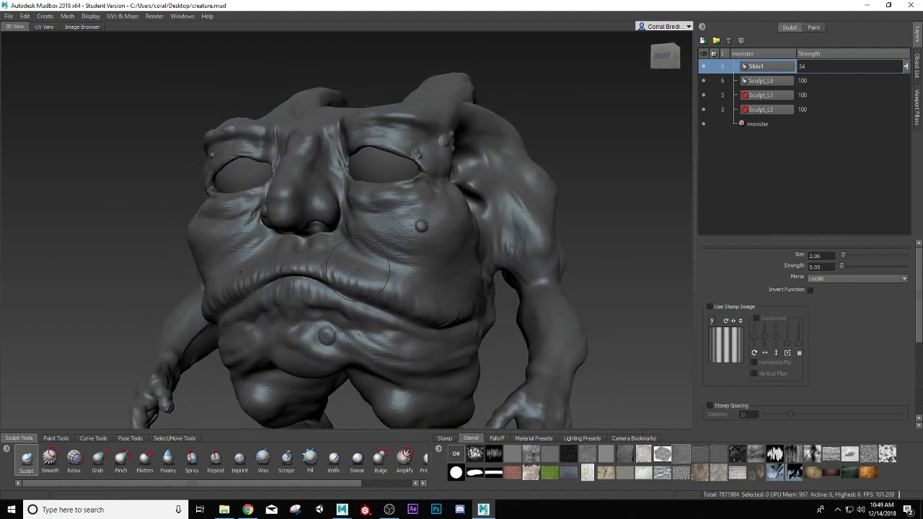